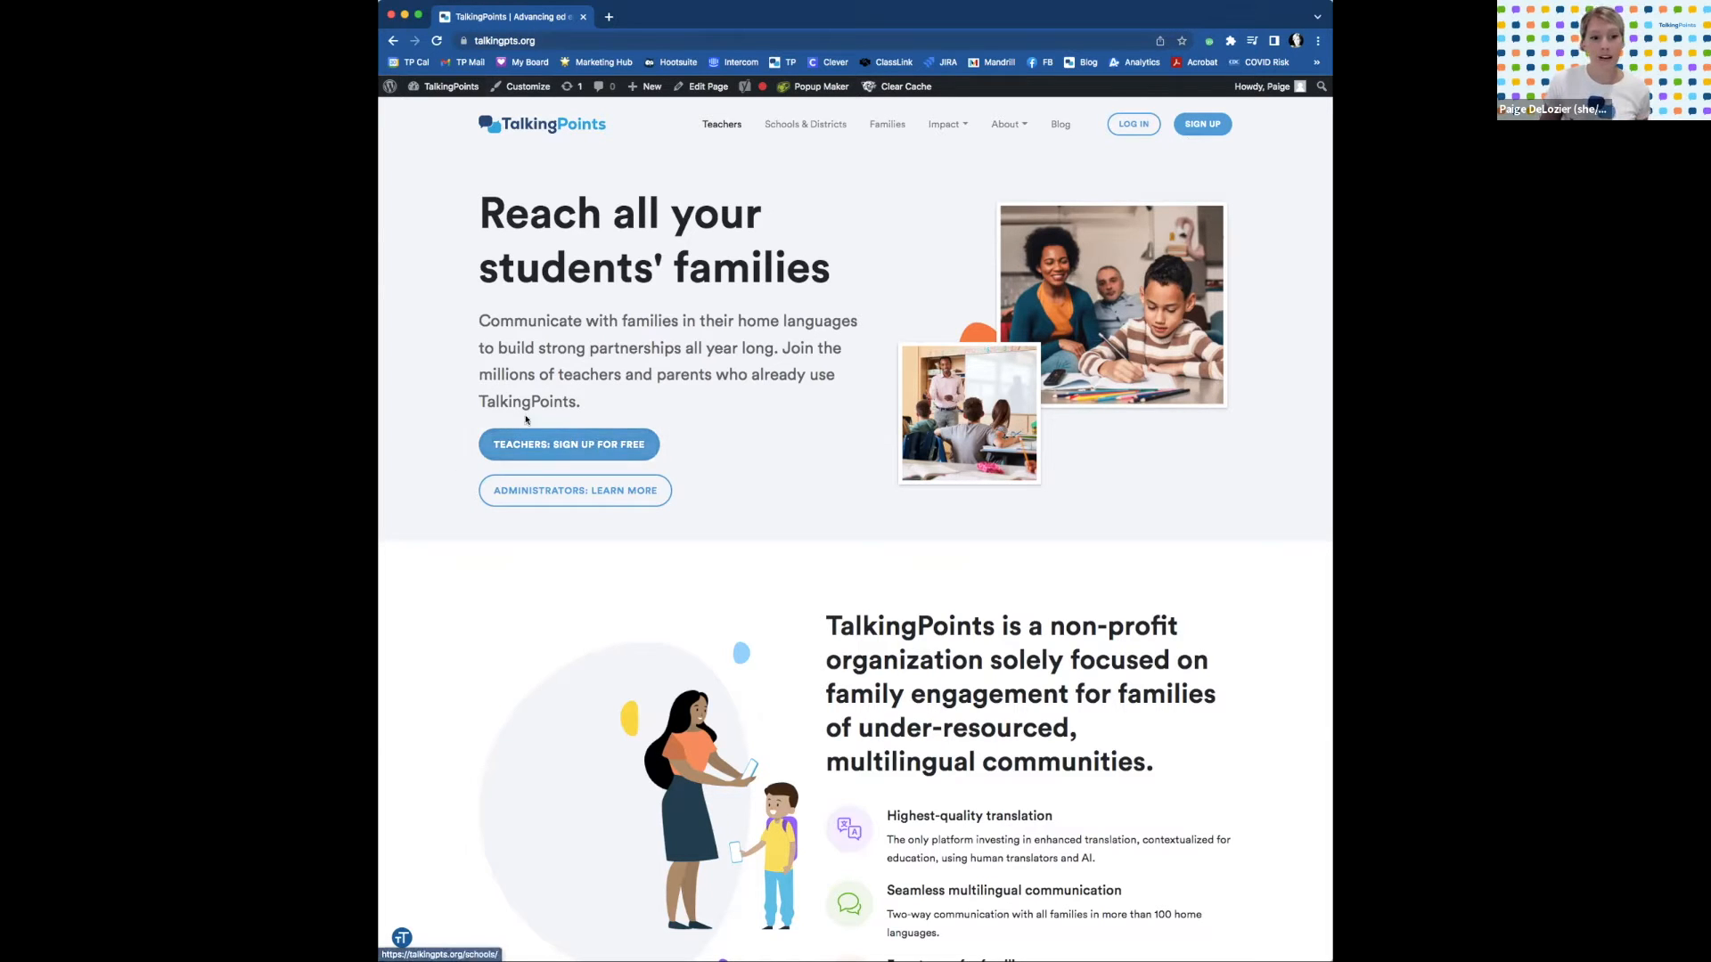
# Open the teacher and admin sign-up page and fill in the account email from autofill.
pyautogui.click(1206, 123)
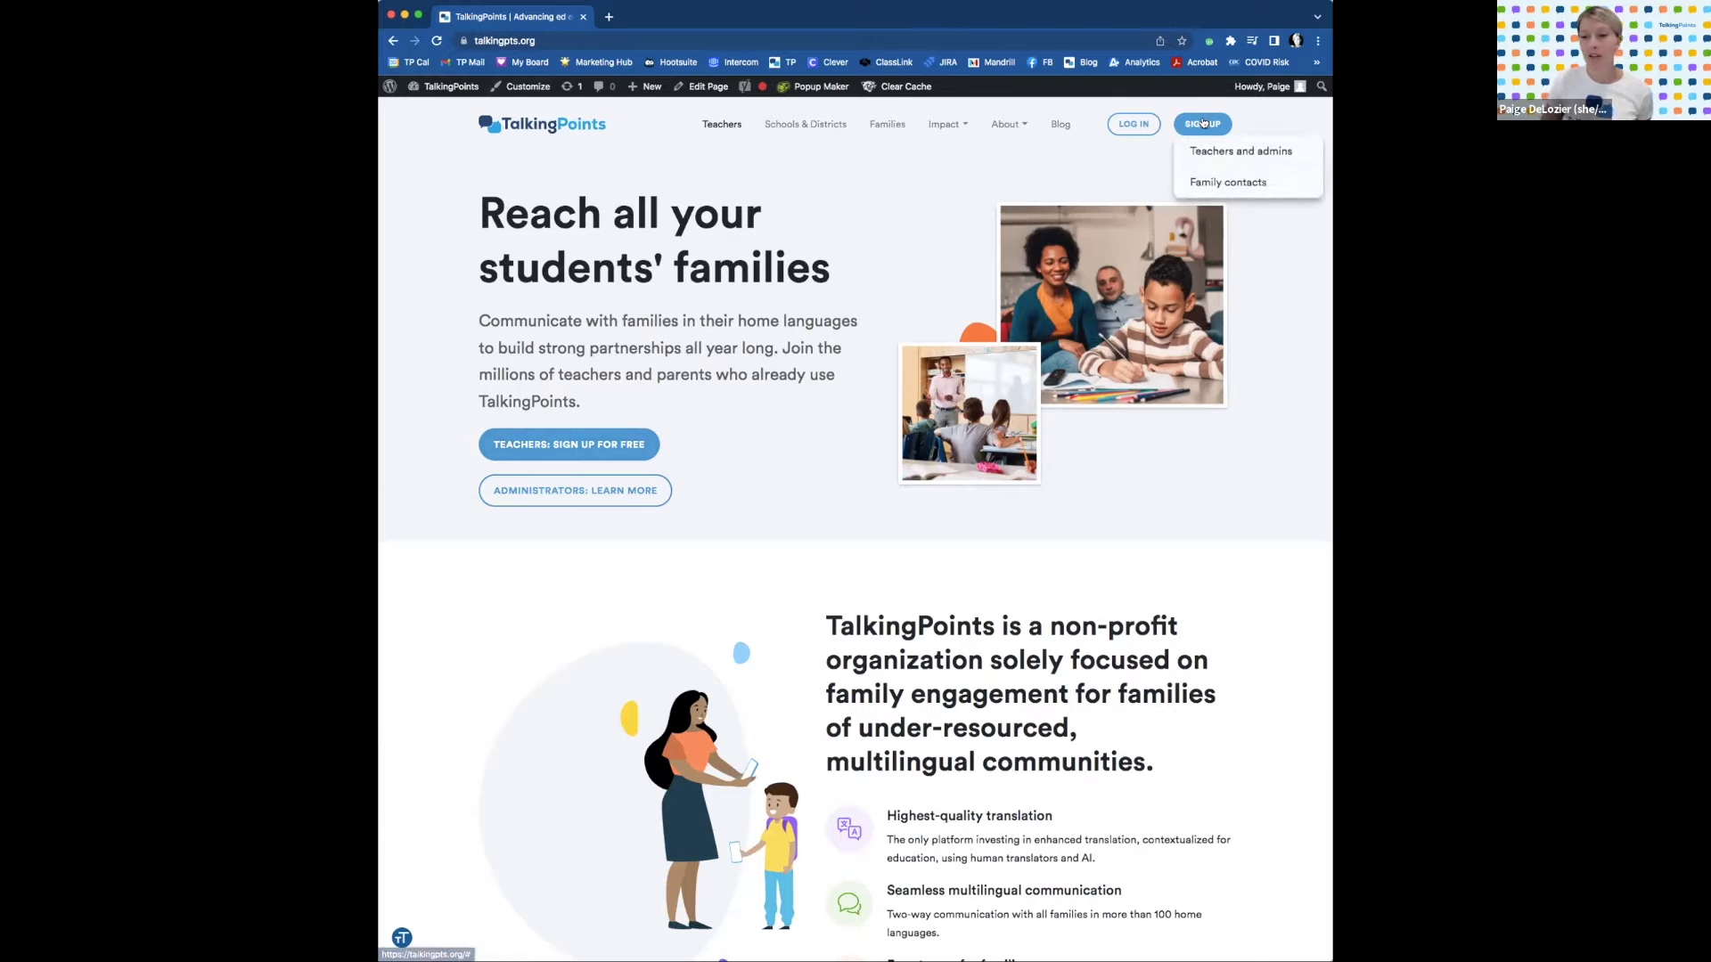
pyautogui.click(1236, 155)
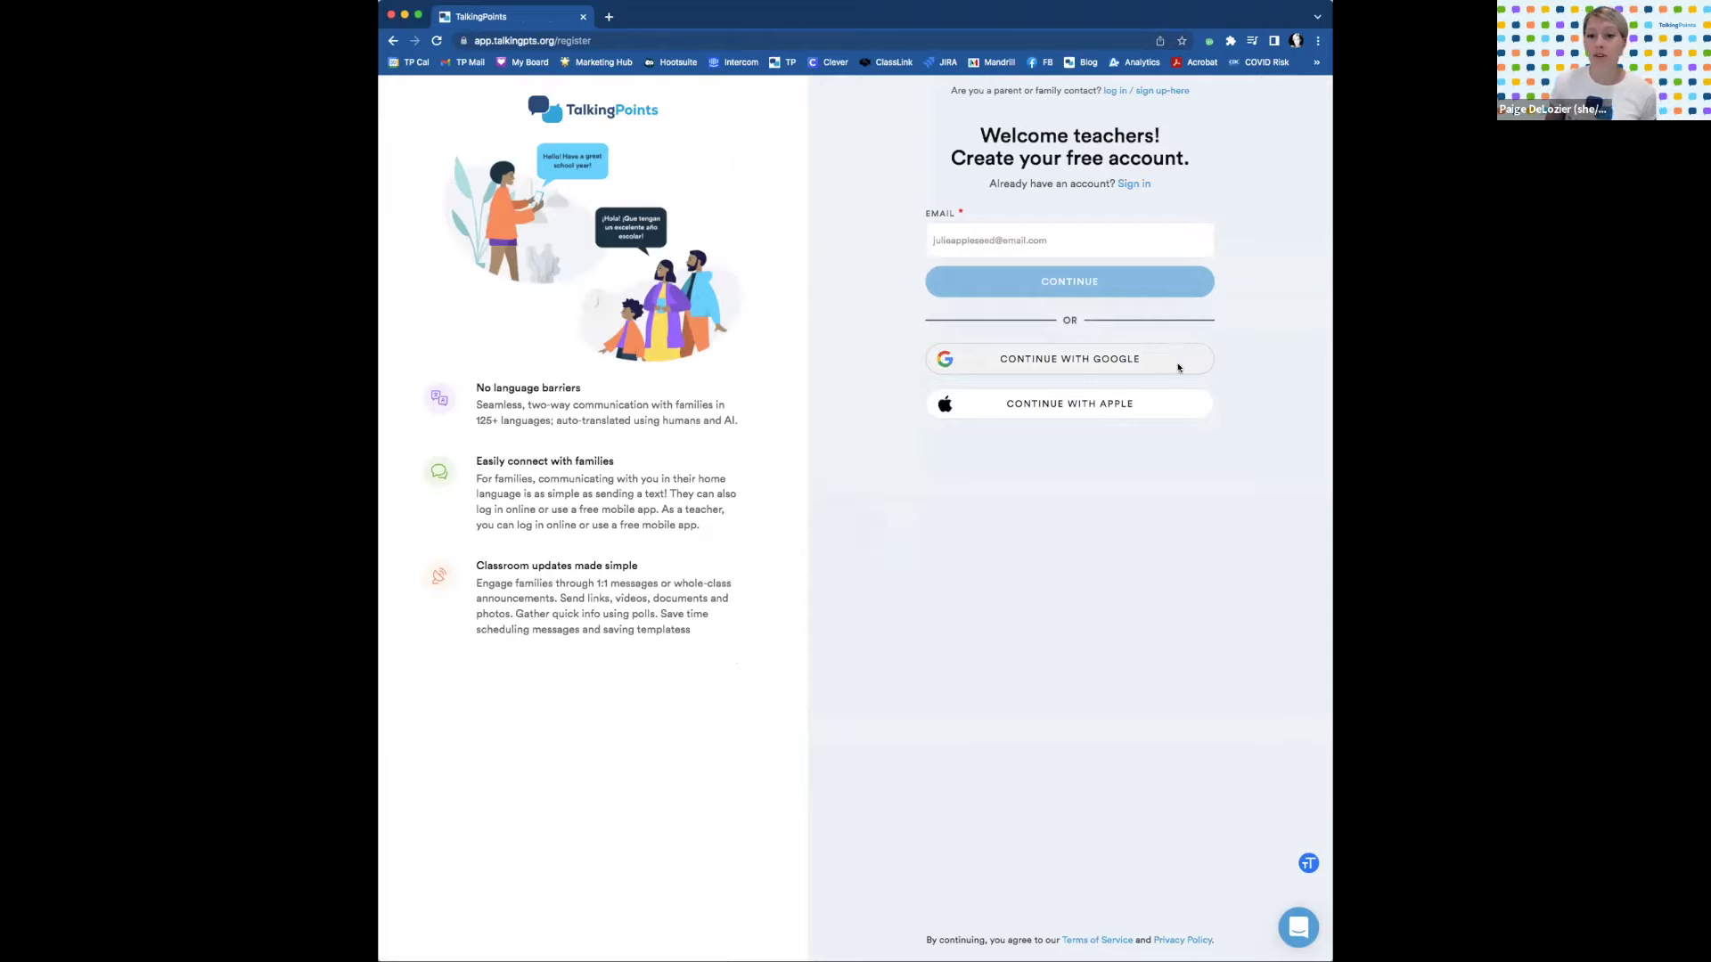
pyautogui.click(1153, 231)
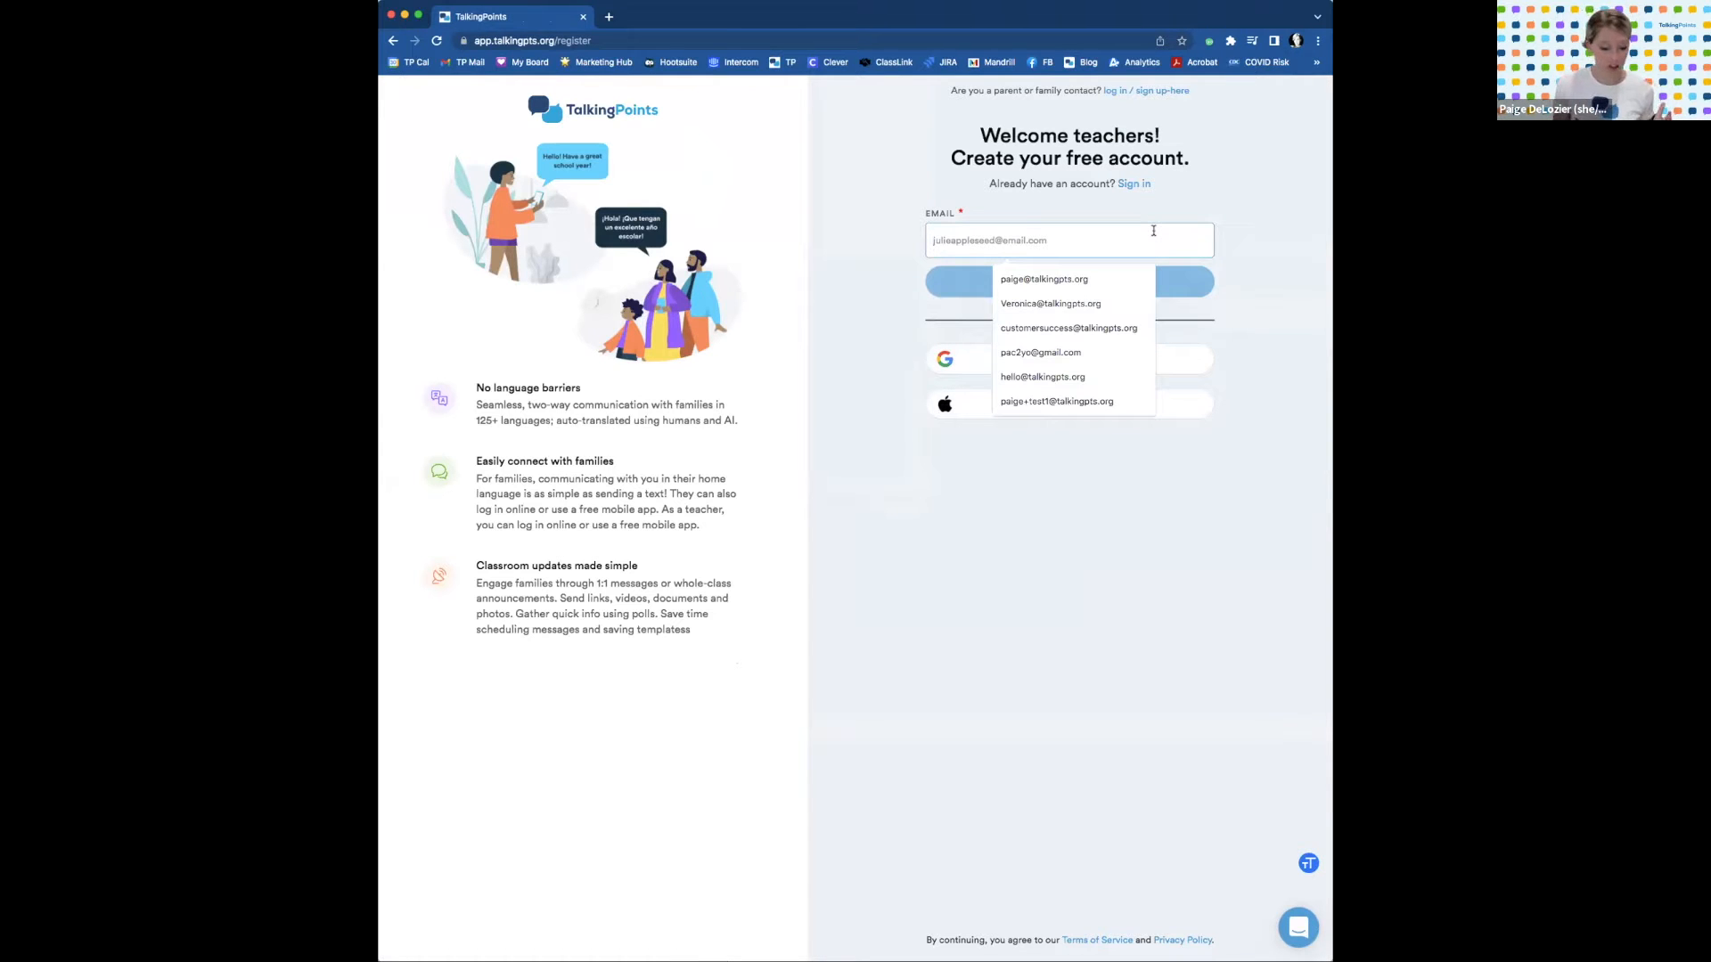
pyautogui.press('super+v')
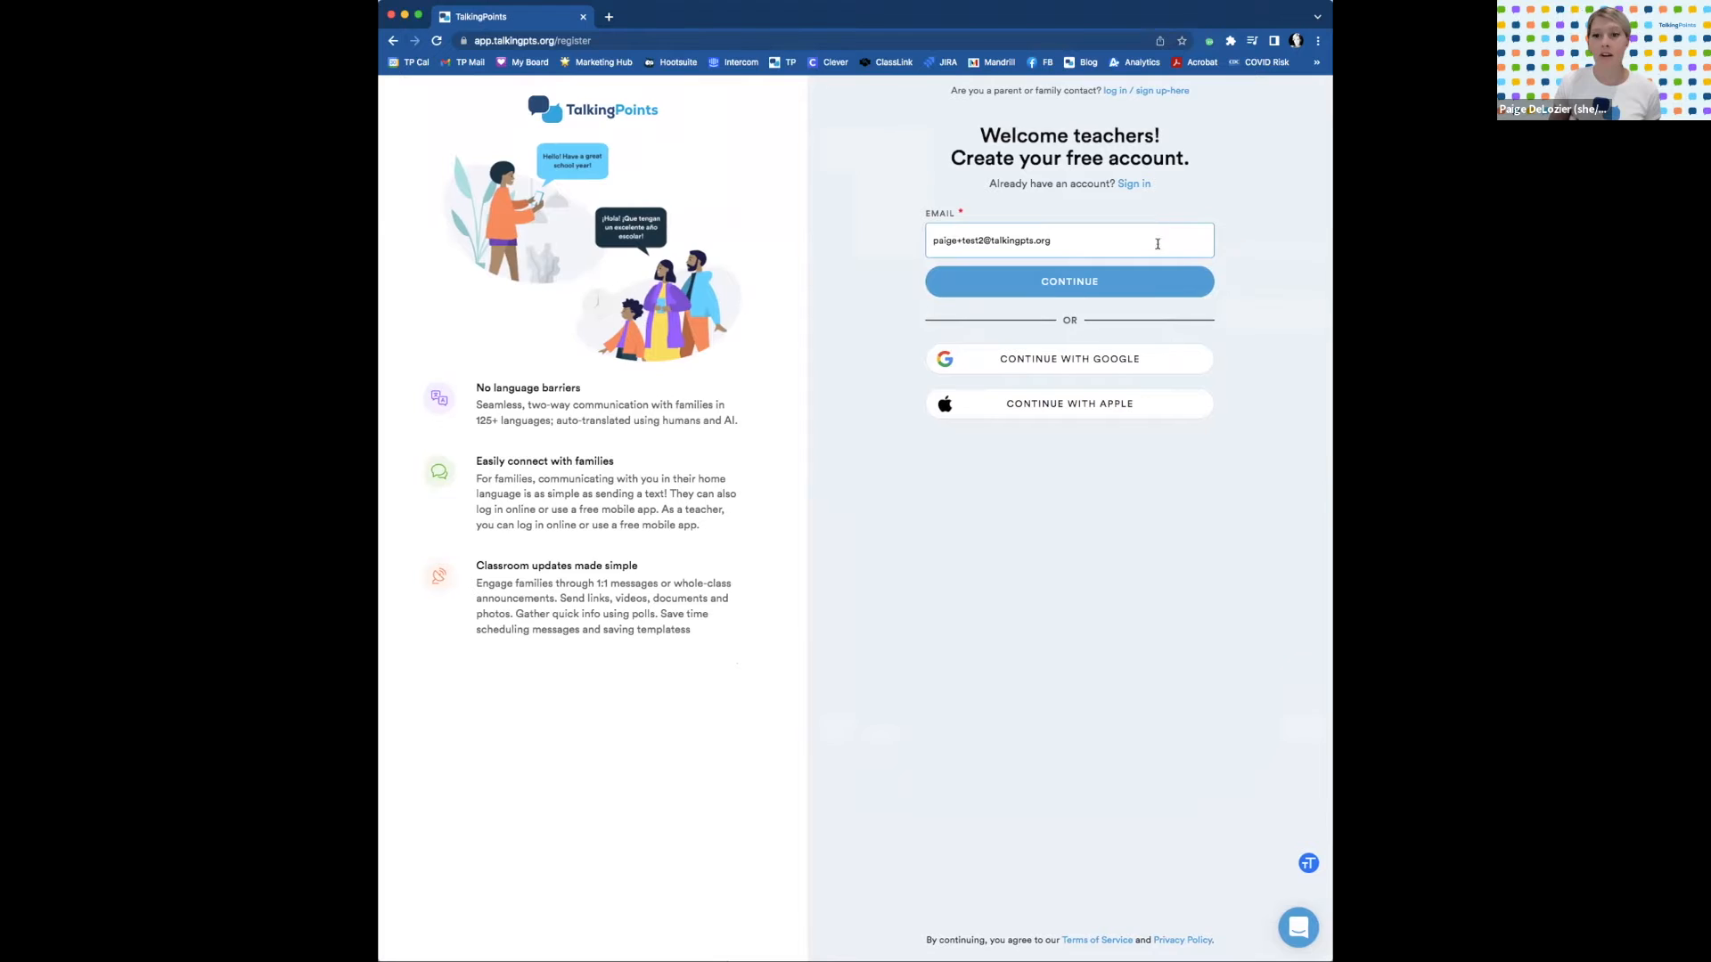
# Enter the account password, the teacher's full name and signature, and submit them.
pyautogui.click(1155, 284)
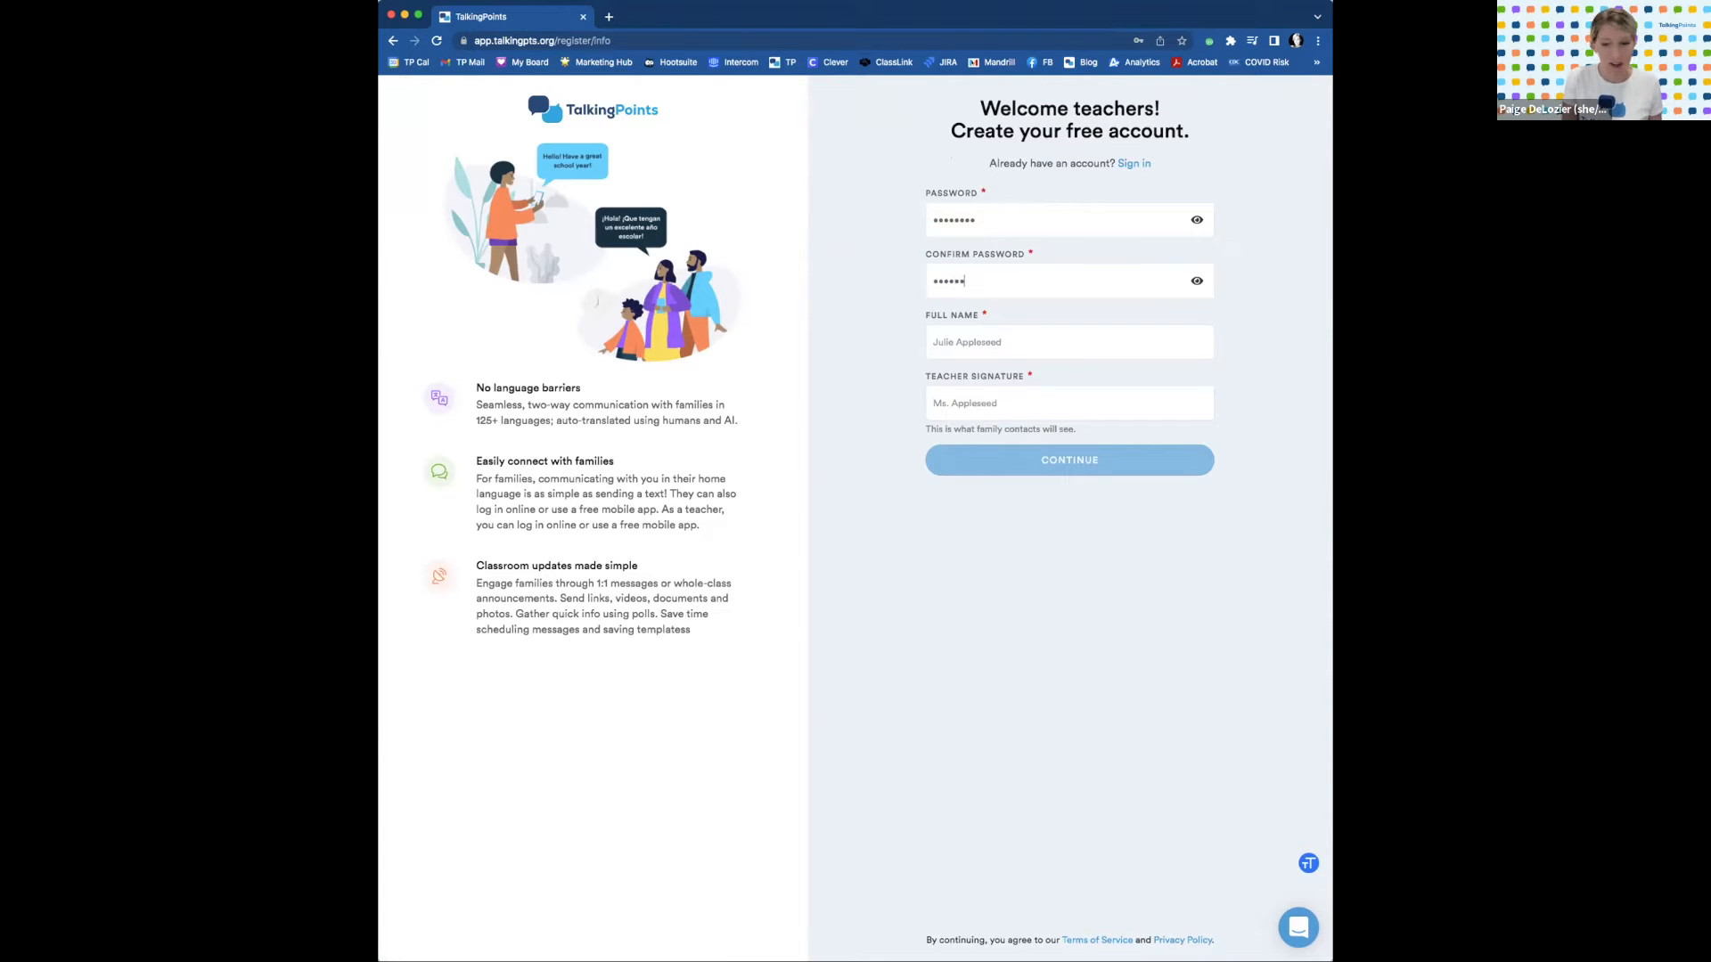
pyautogui.write('1')
pyautogui.press('Tab')
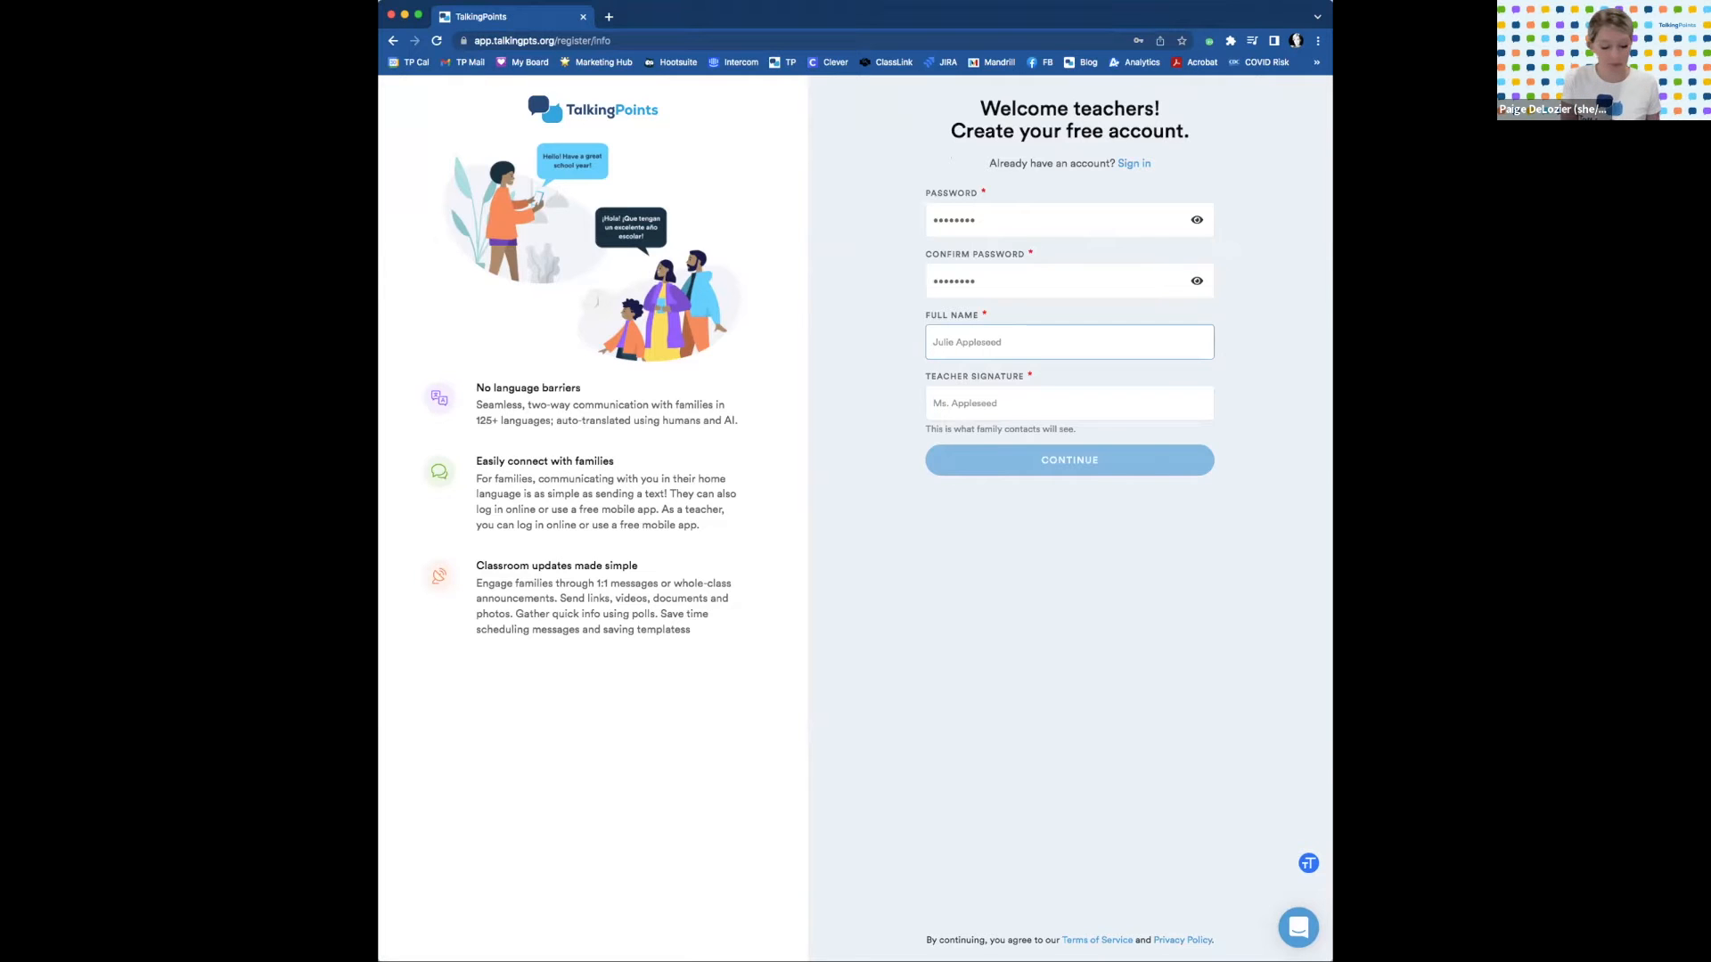
pyautogui.write('Paige D')
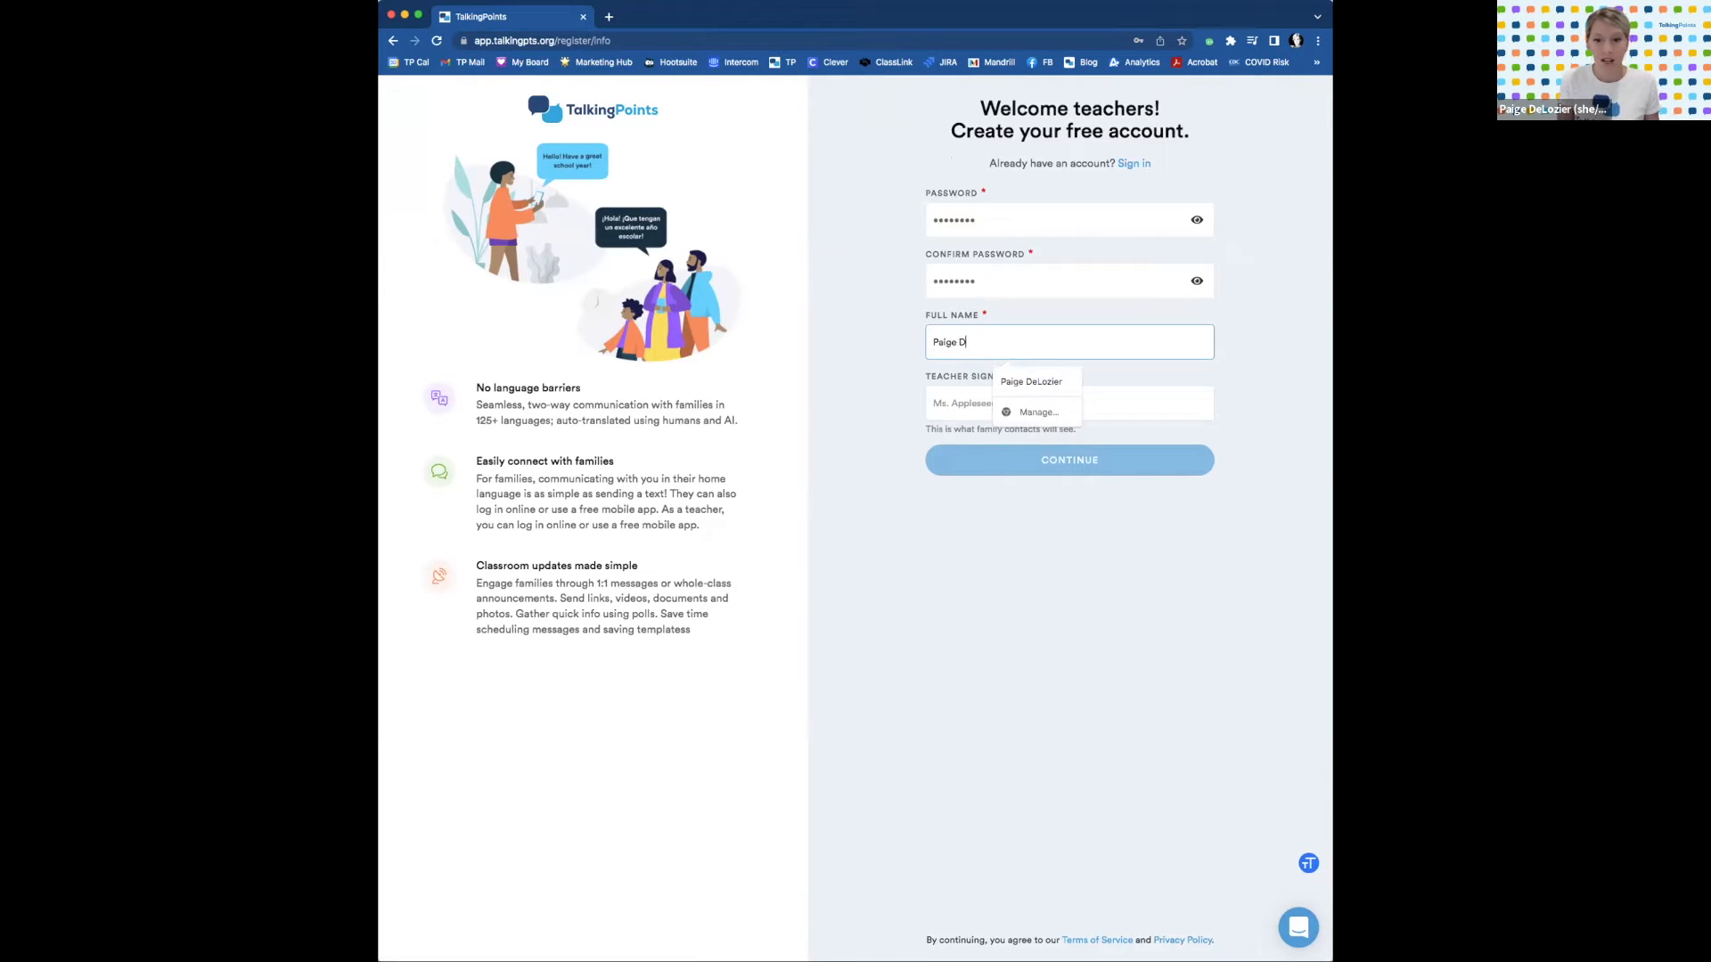
pyautogui.write('eLozier')
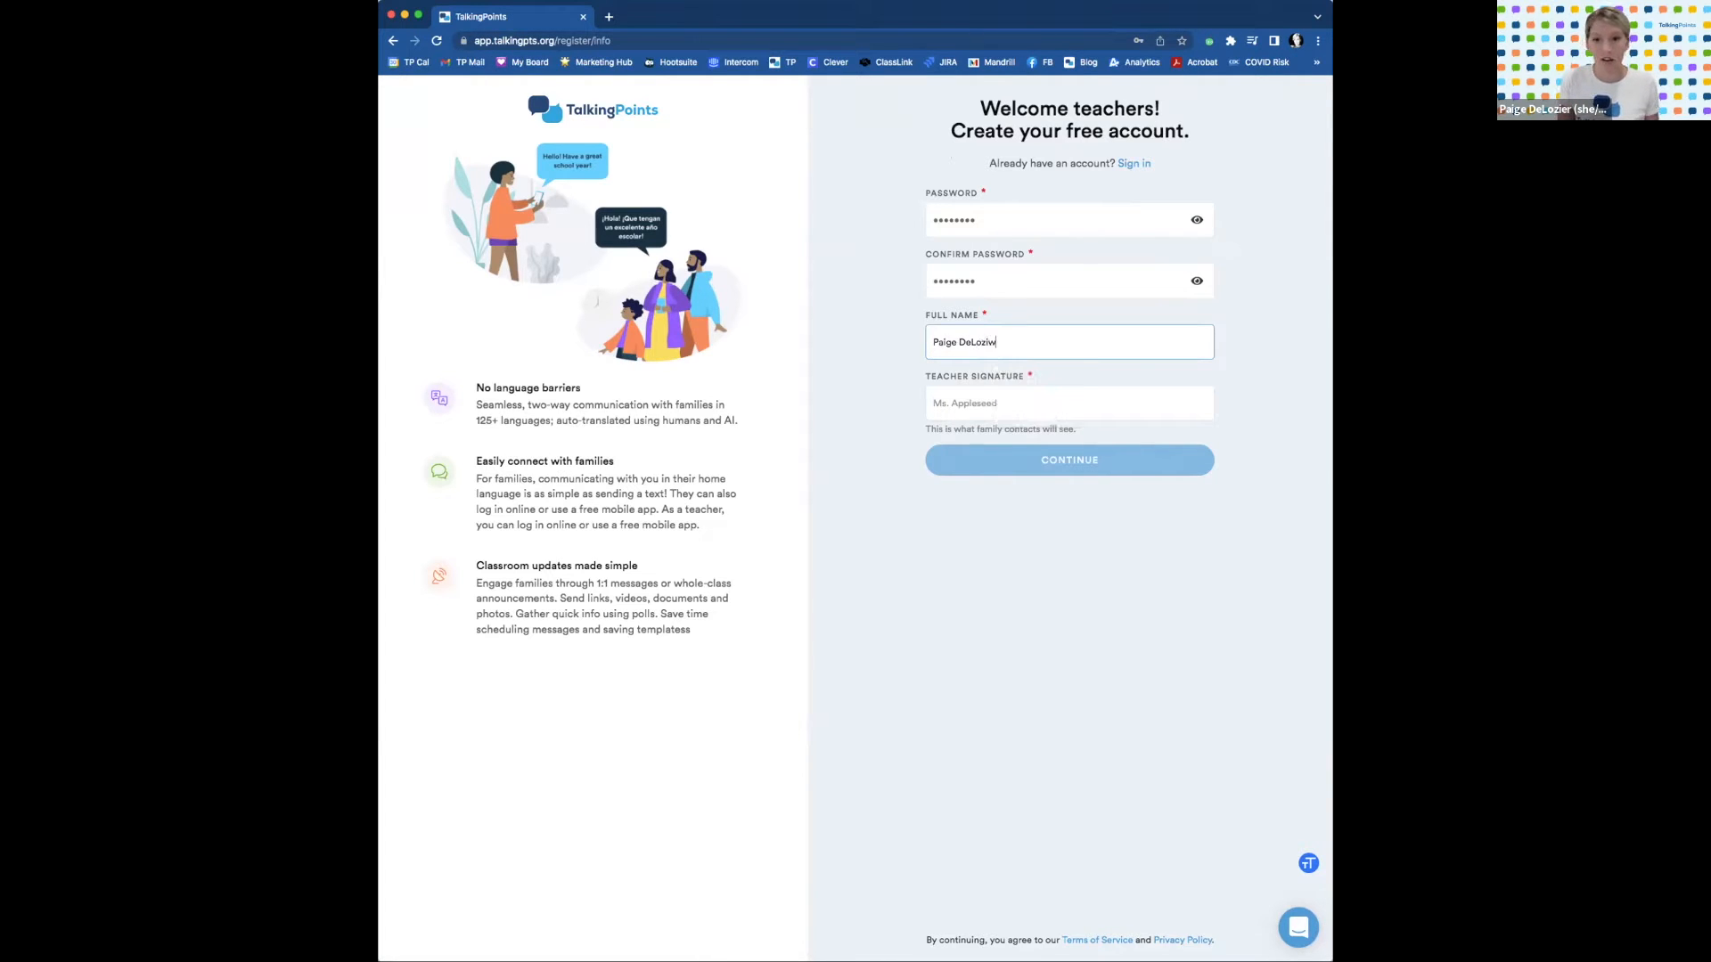
pyautogui.press('Tab')
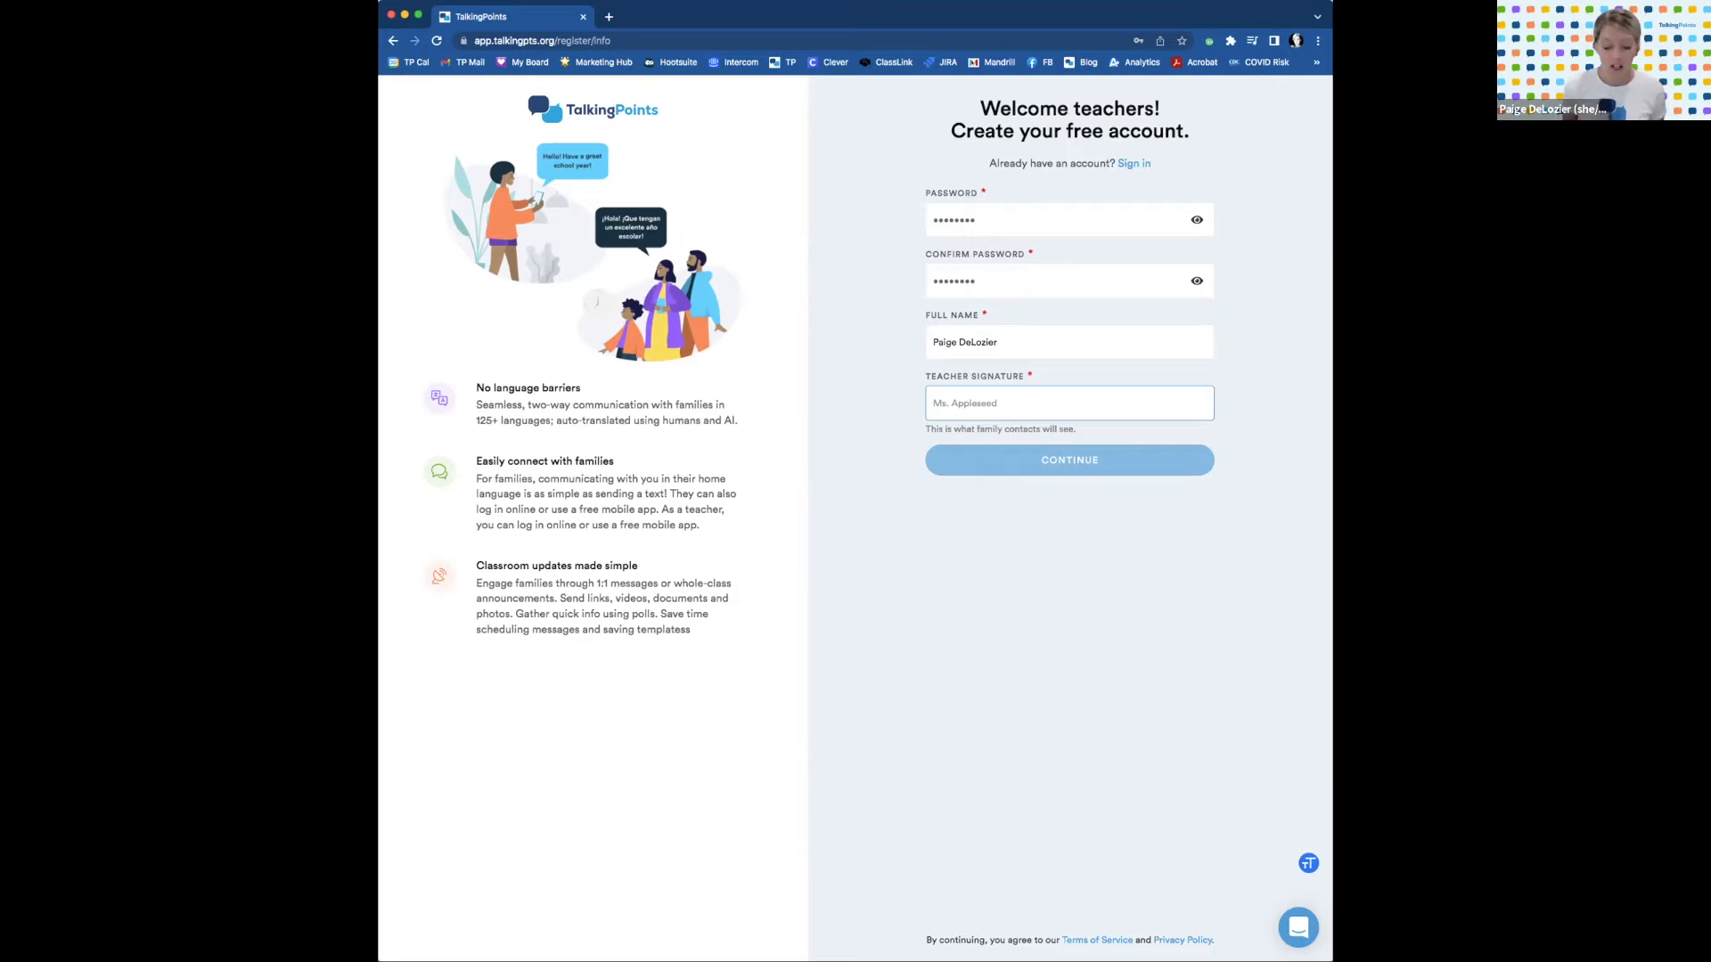
pyautogui.write('Mrs. D.')
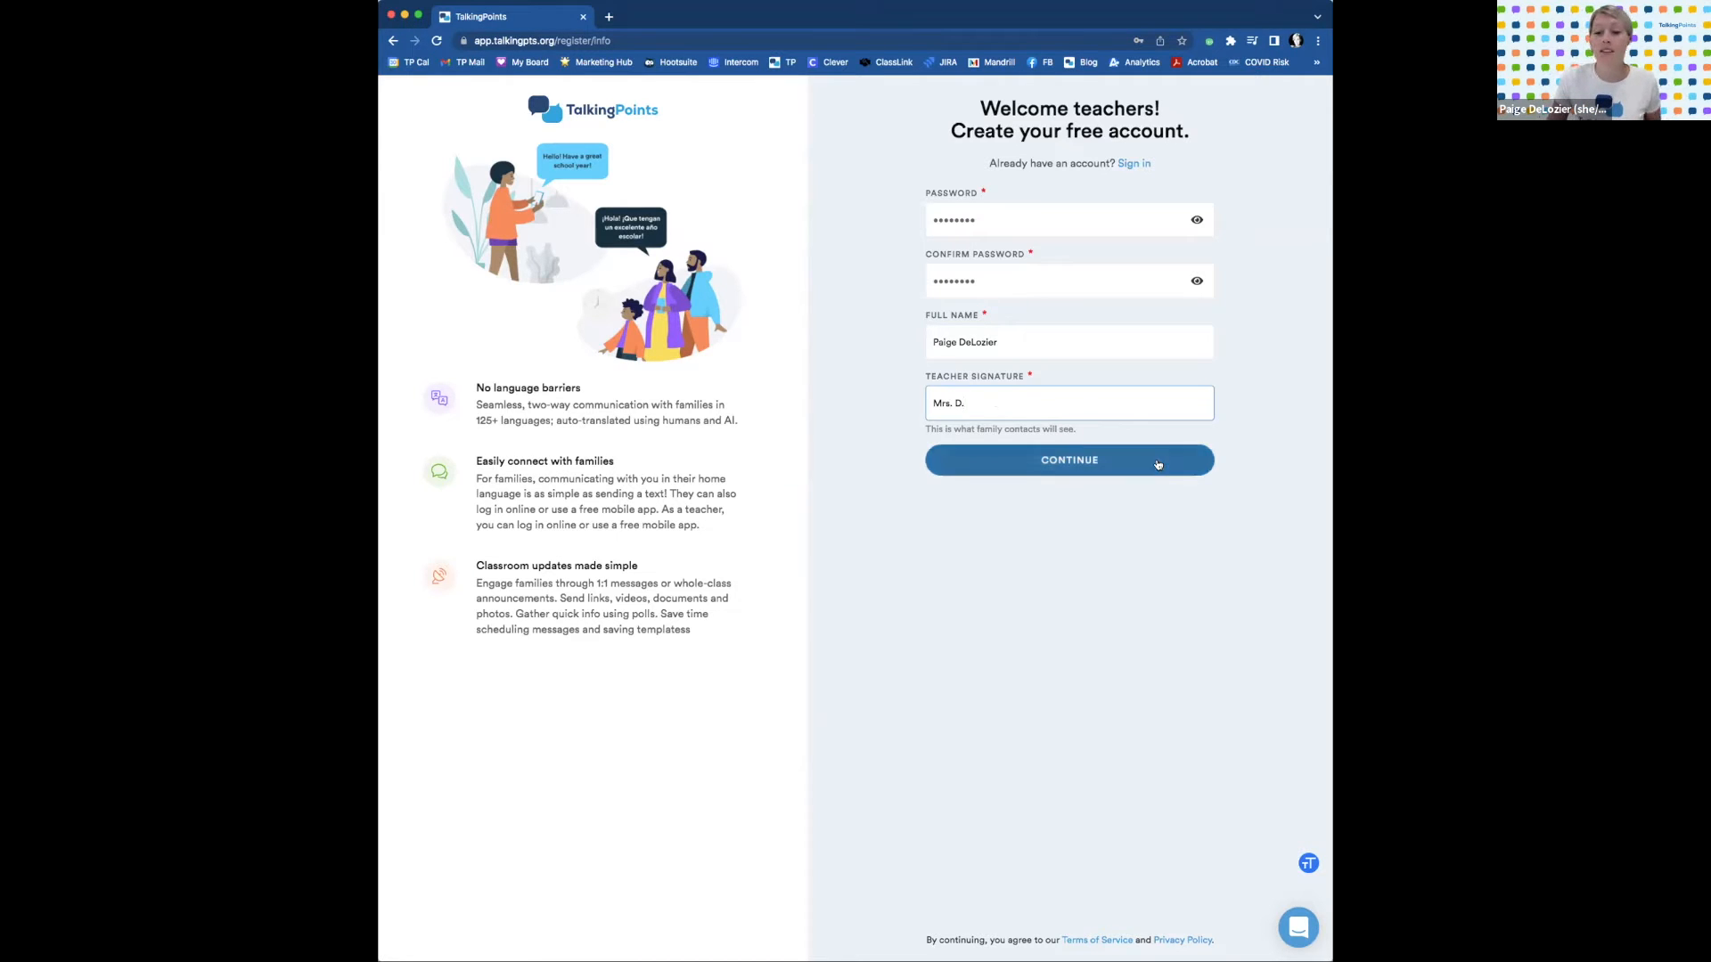
pyautogui.click(1158, 464)
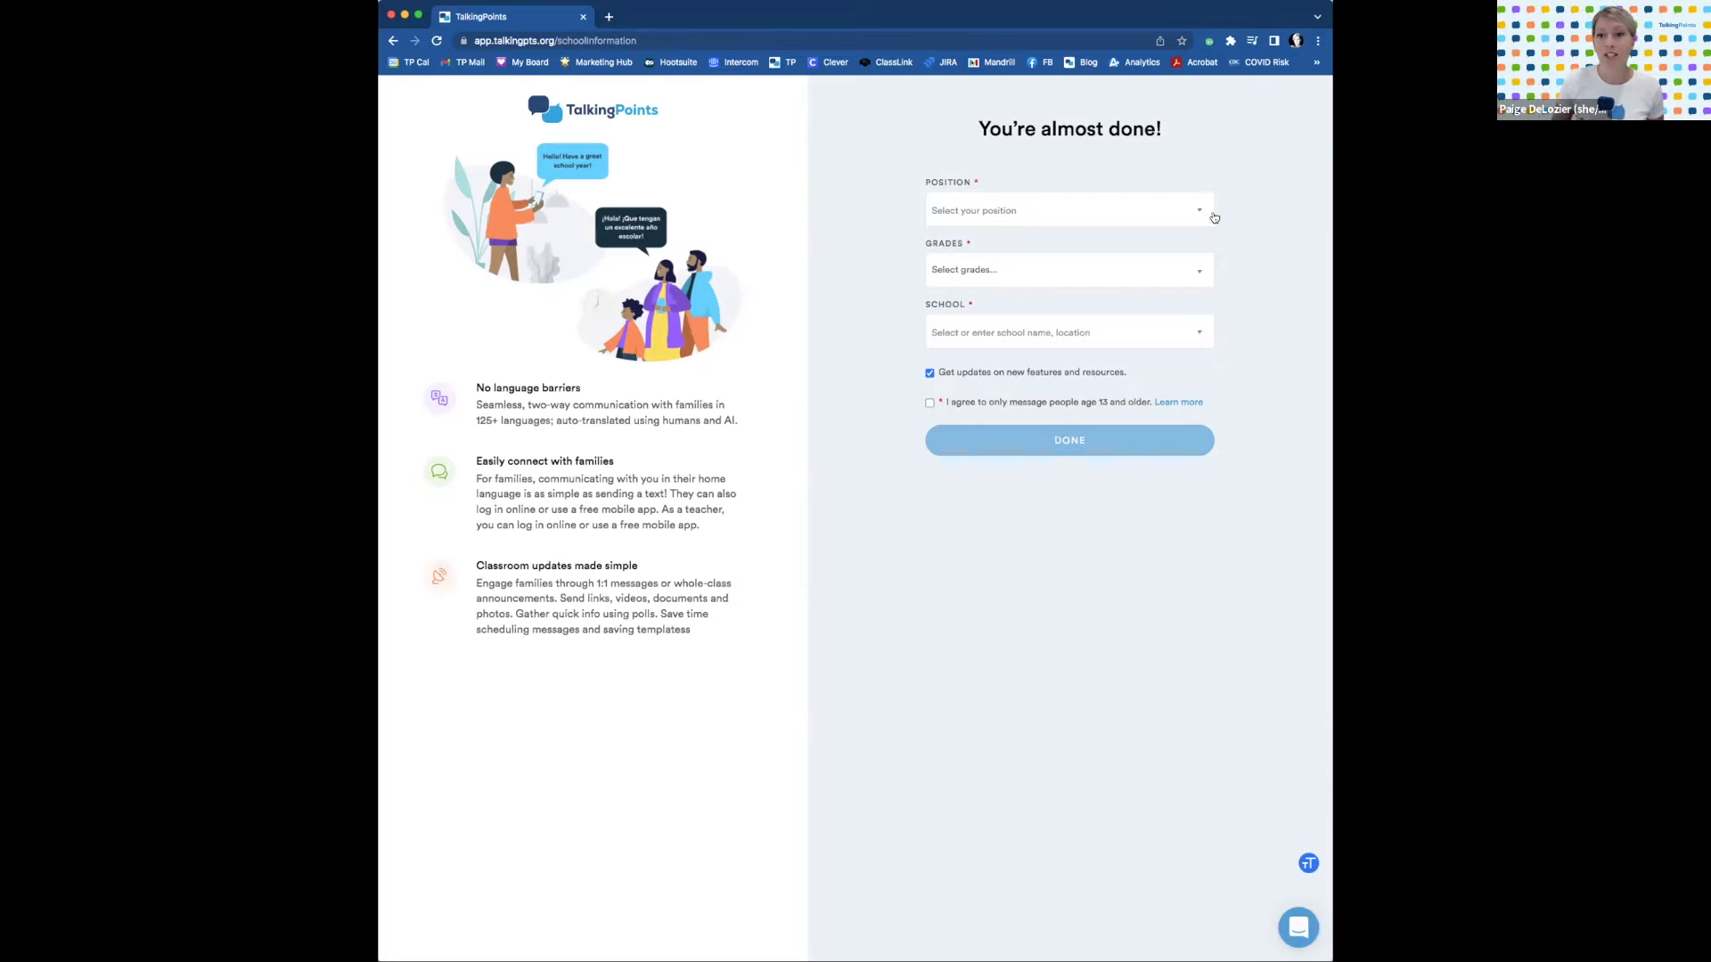
# Set the position to Teacher - ELL.
pyautogui.click(1200, 213)
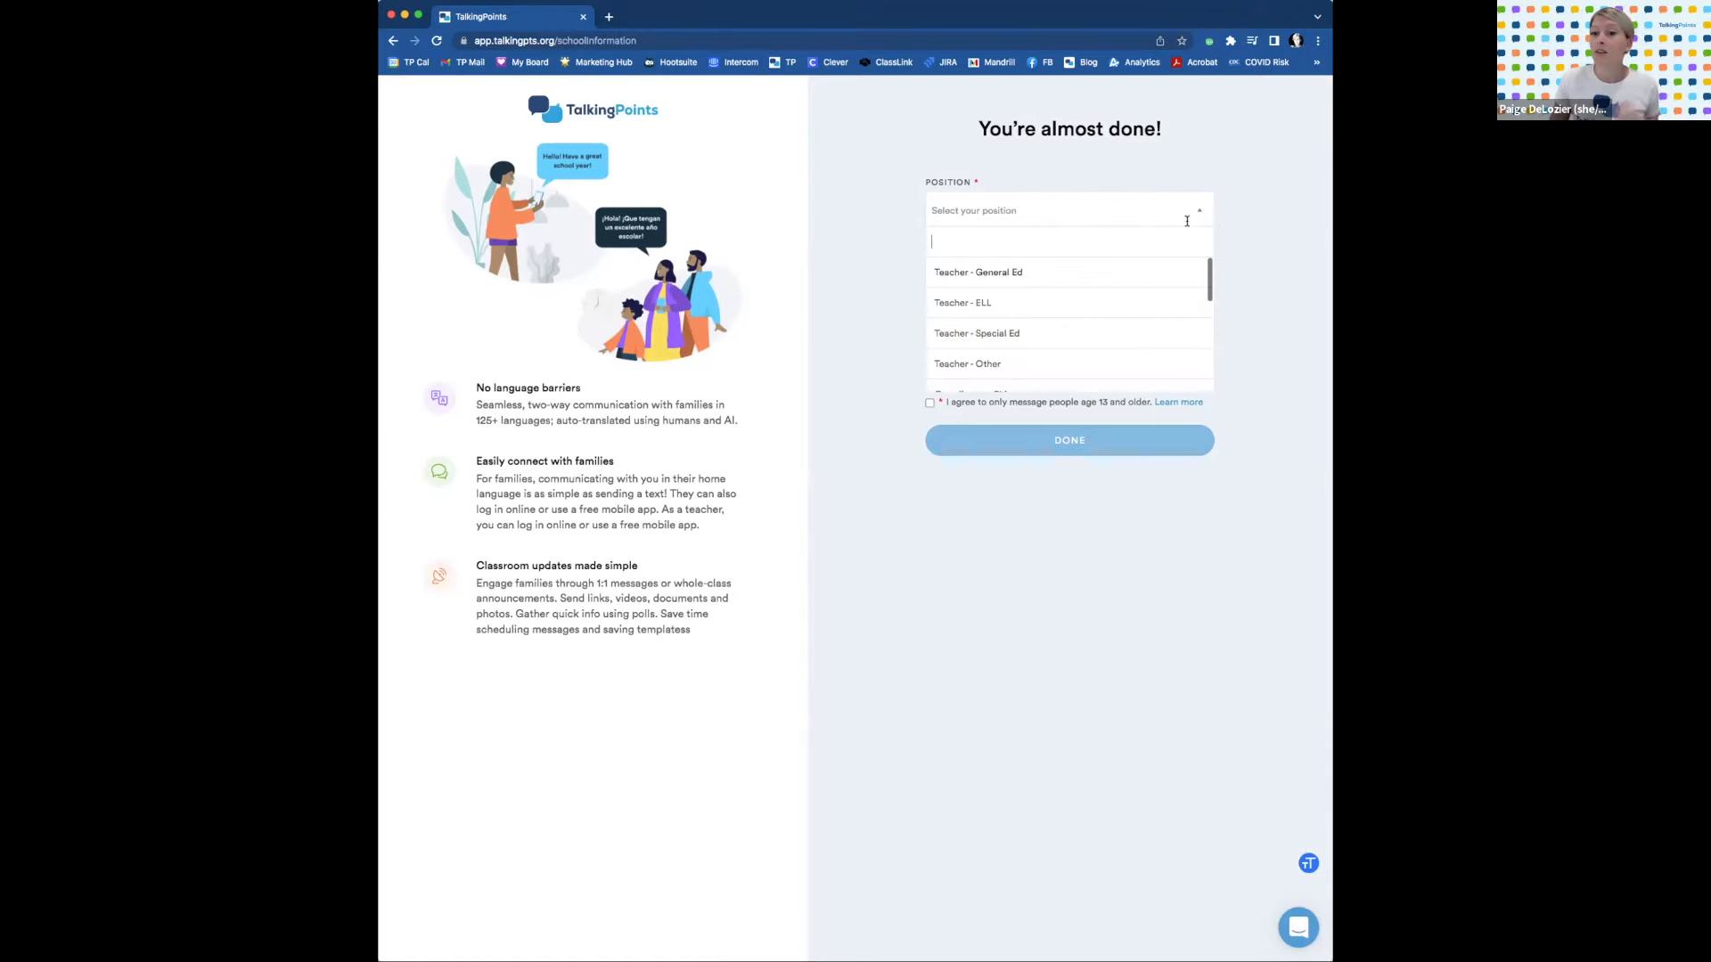
pyautogui.scroll(-2, 1186, 270)
pyautogui.scroll(-3, 1186, 270)
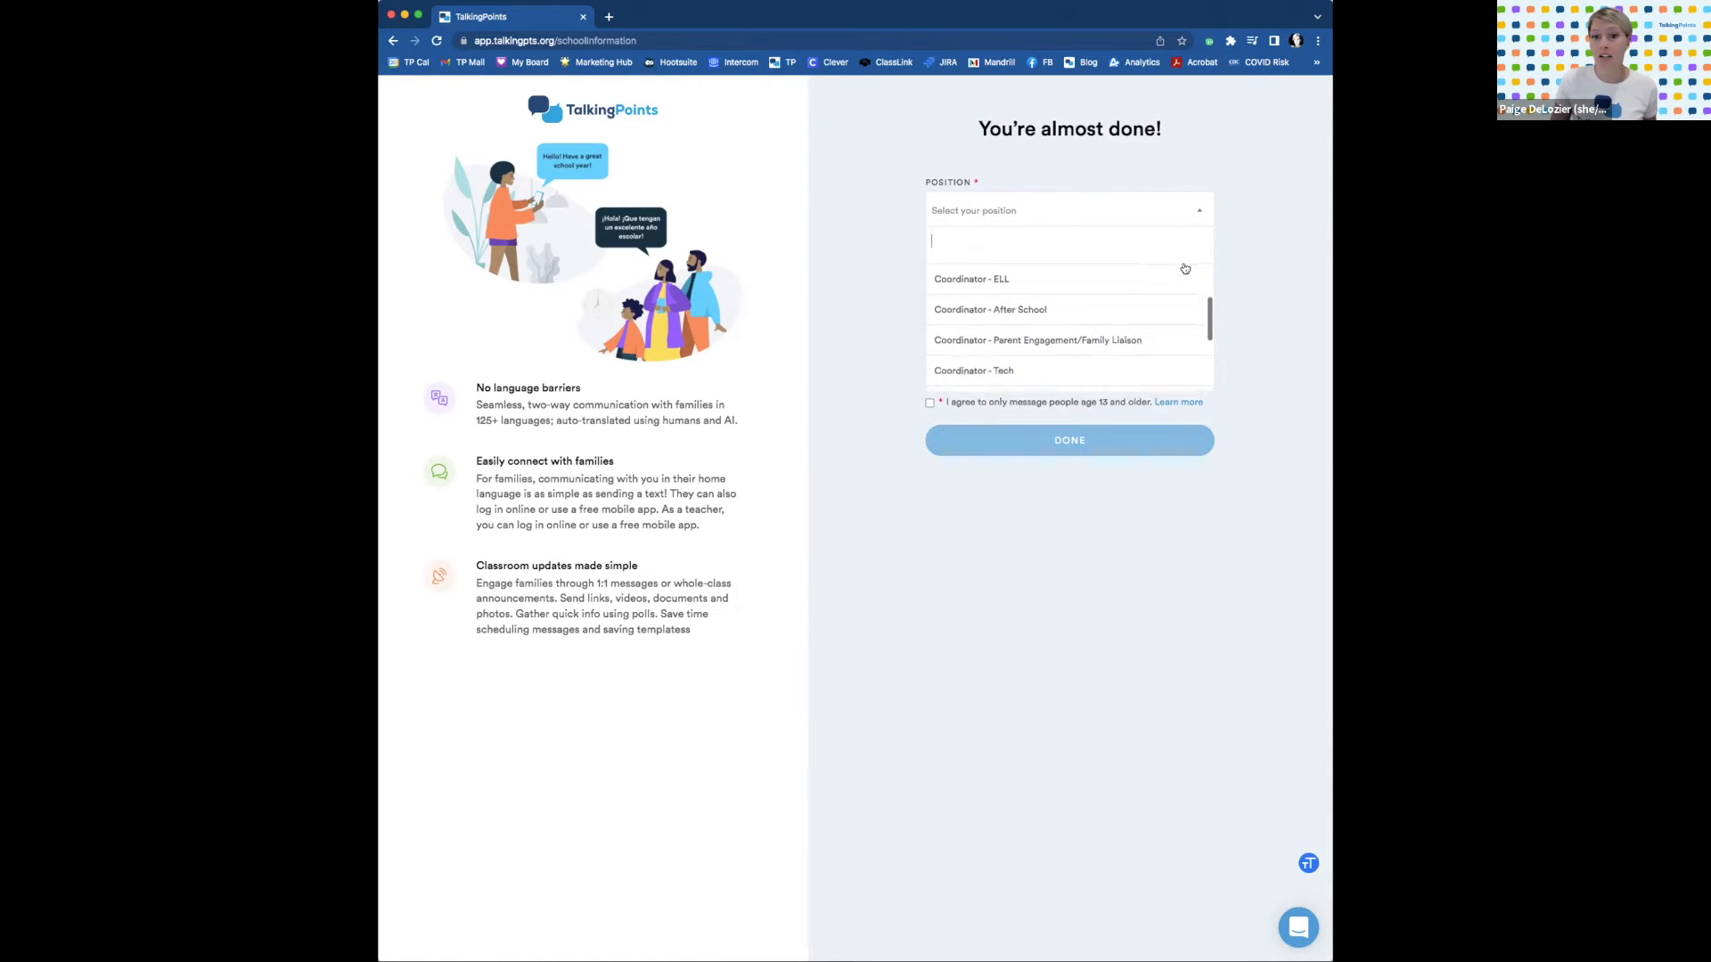
pyautogui.scroll(-3, 1185, 269)
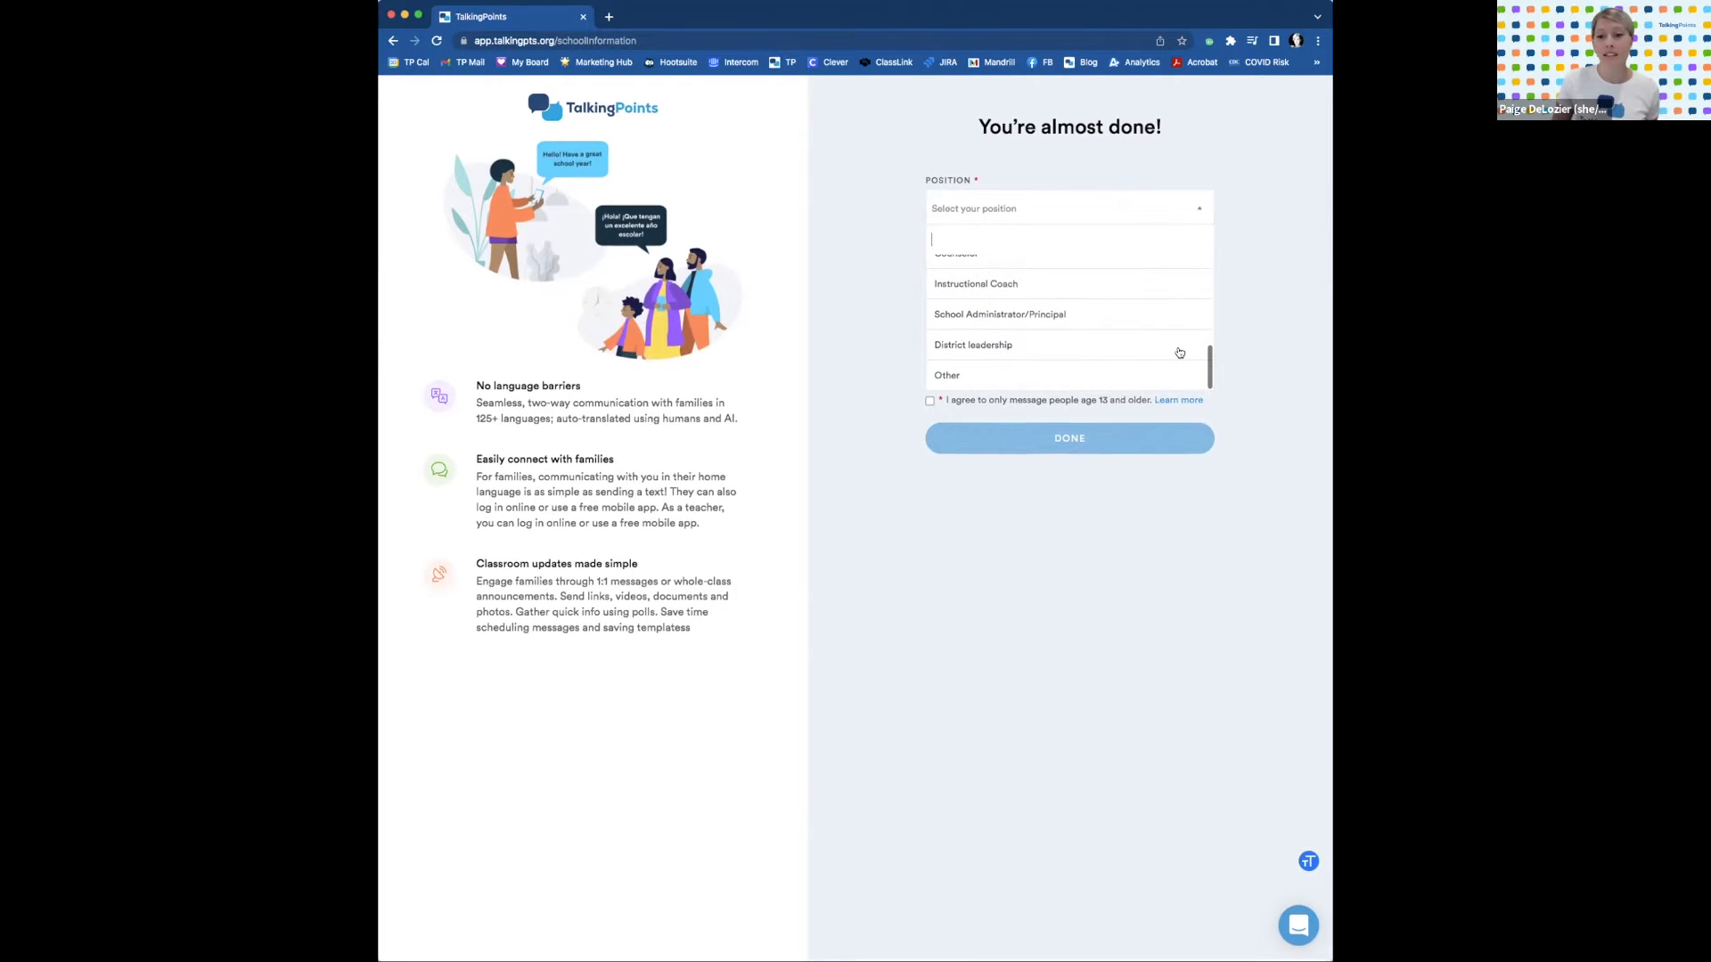
pyautogui.scroll(2, 1179, 351)
pyautogui.scroll(-2, 1179, 351)
pyautogui.scroll(6, 1115, 362)
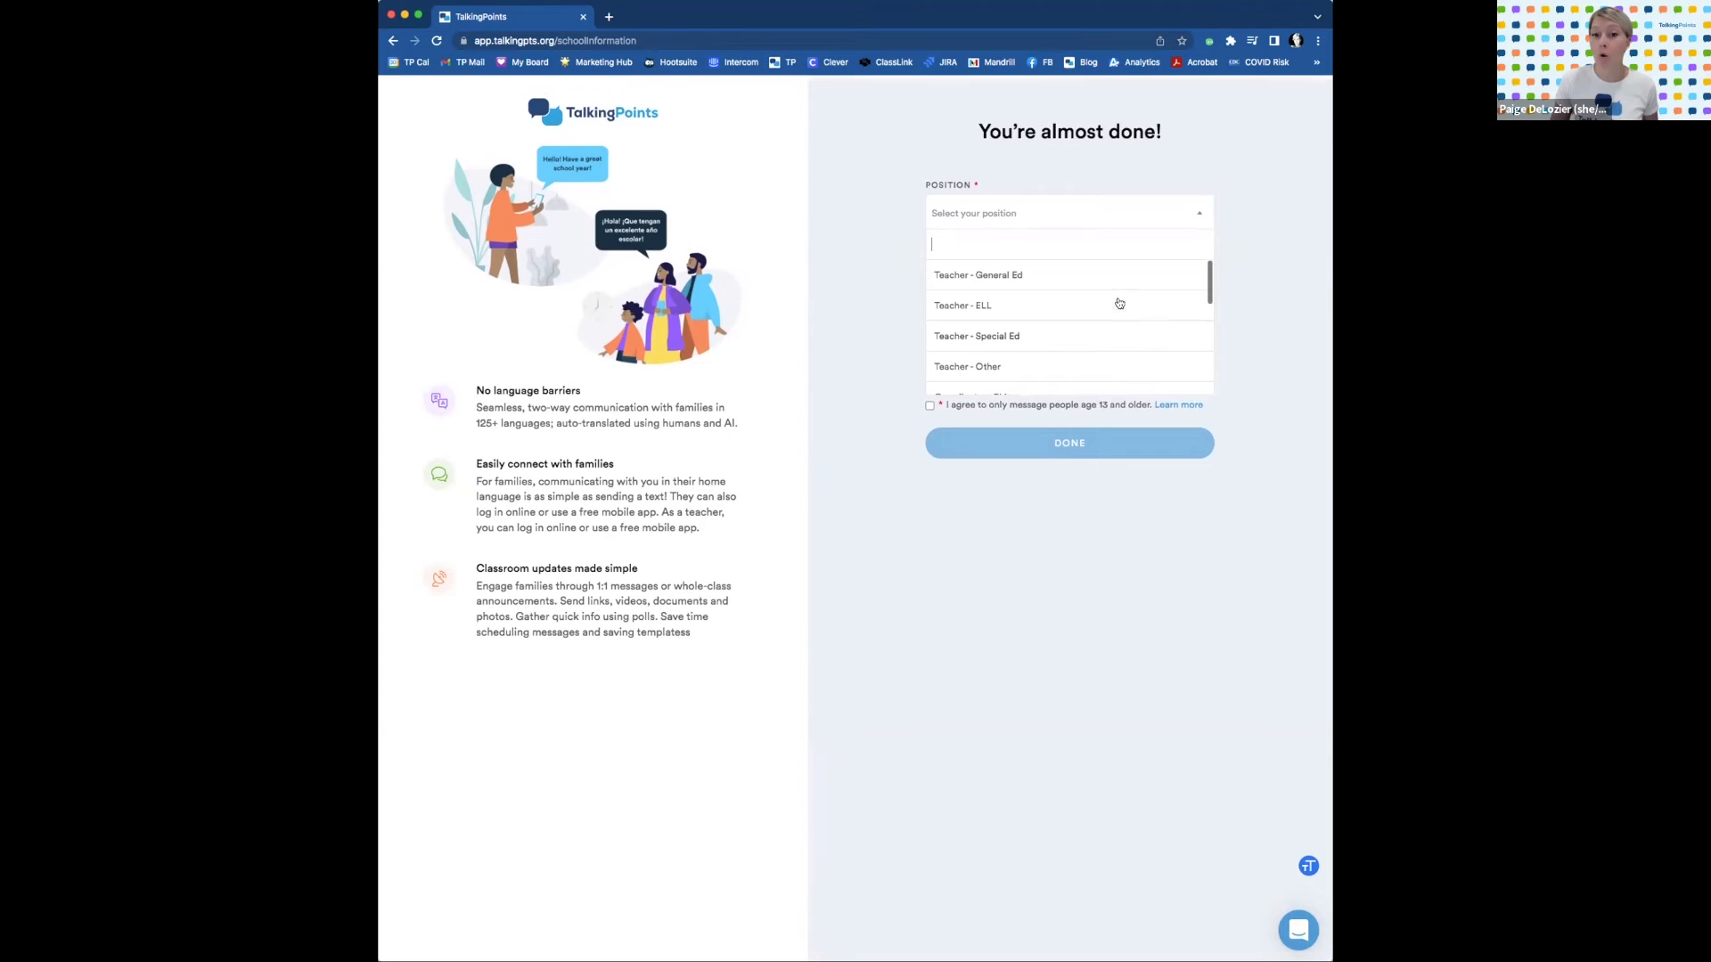
pyautogui.scroll(-1, 1138, 266)
pyautogui.click(998, 273)
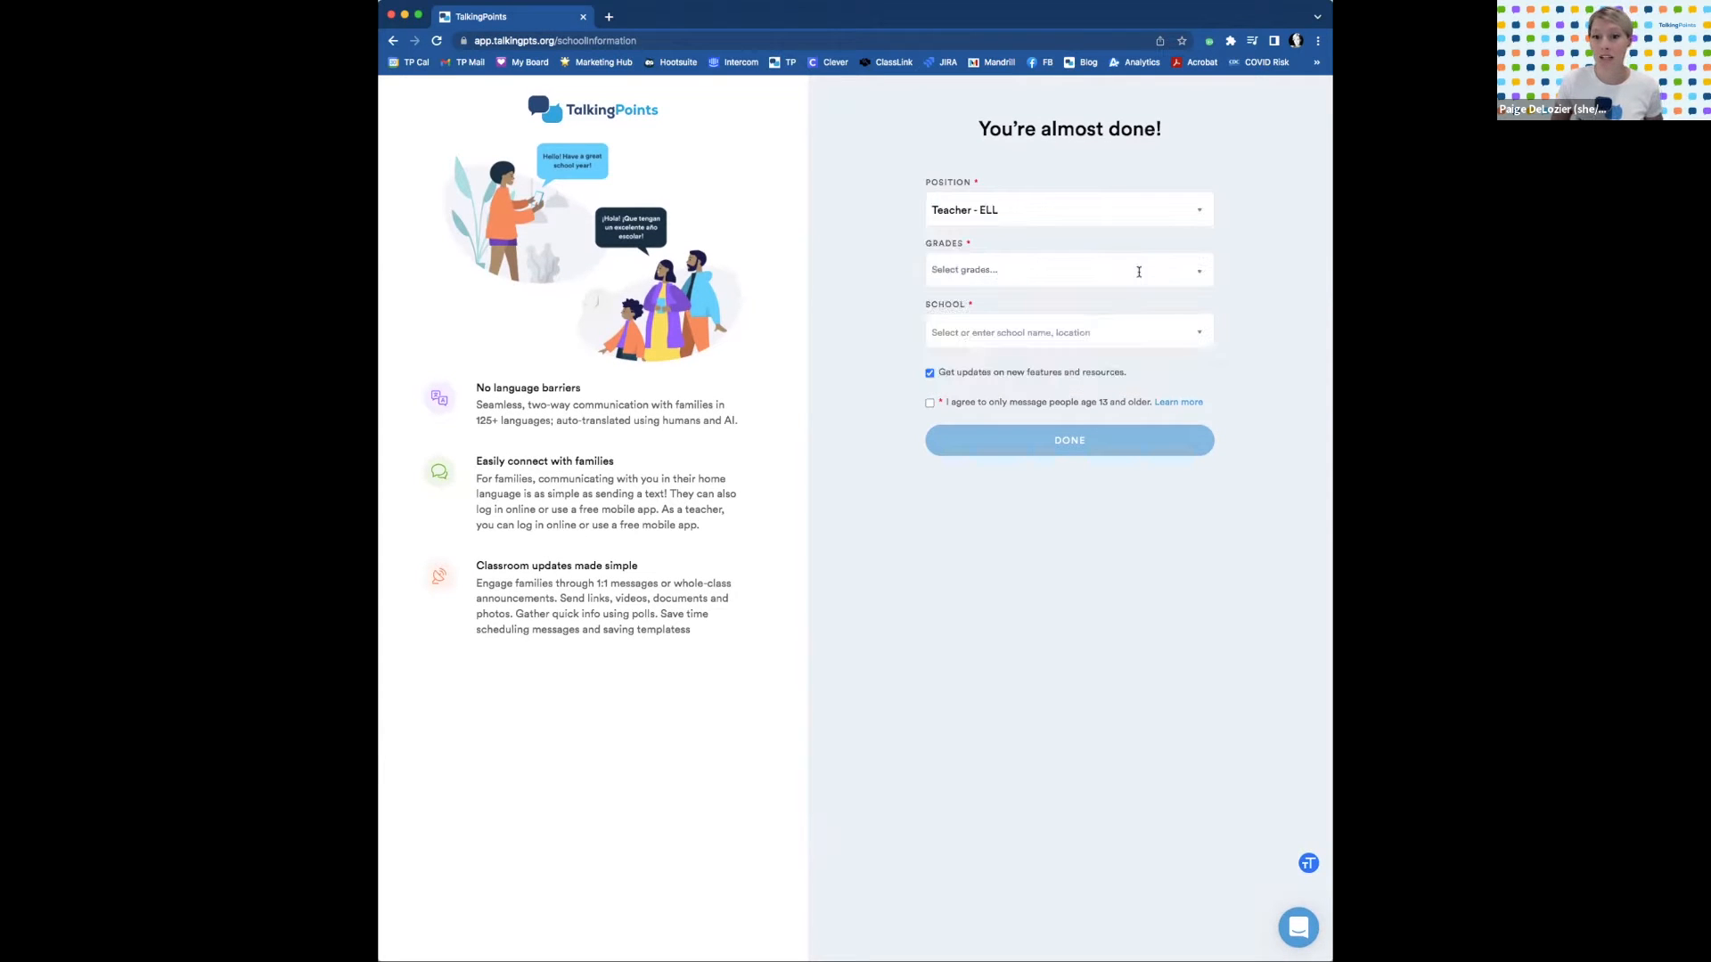
# Mark grade 2 as the grade taught.
pyautogui.click(1192, 271)
pyautogui.scroll(-2, 1069, 370)
pyautogui.click(1194, 366)
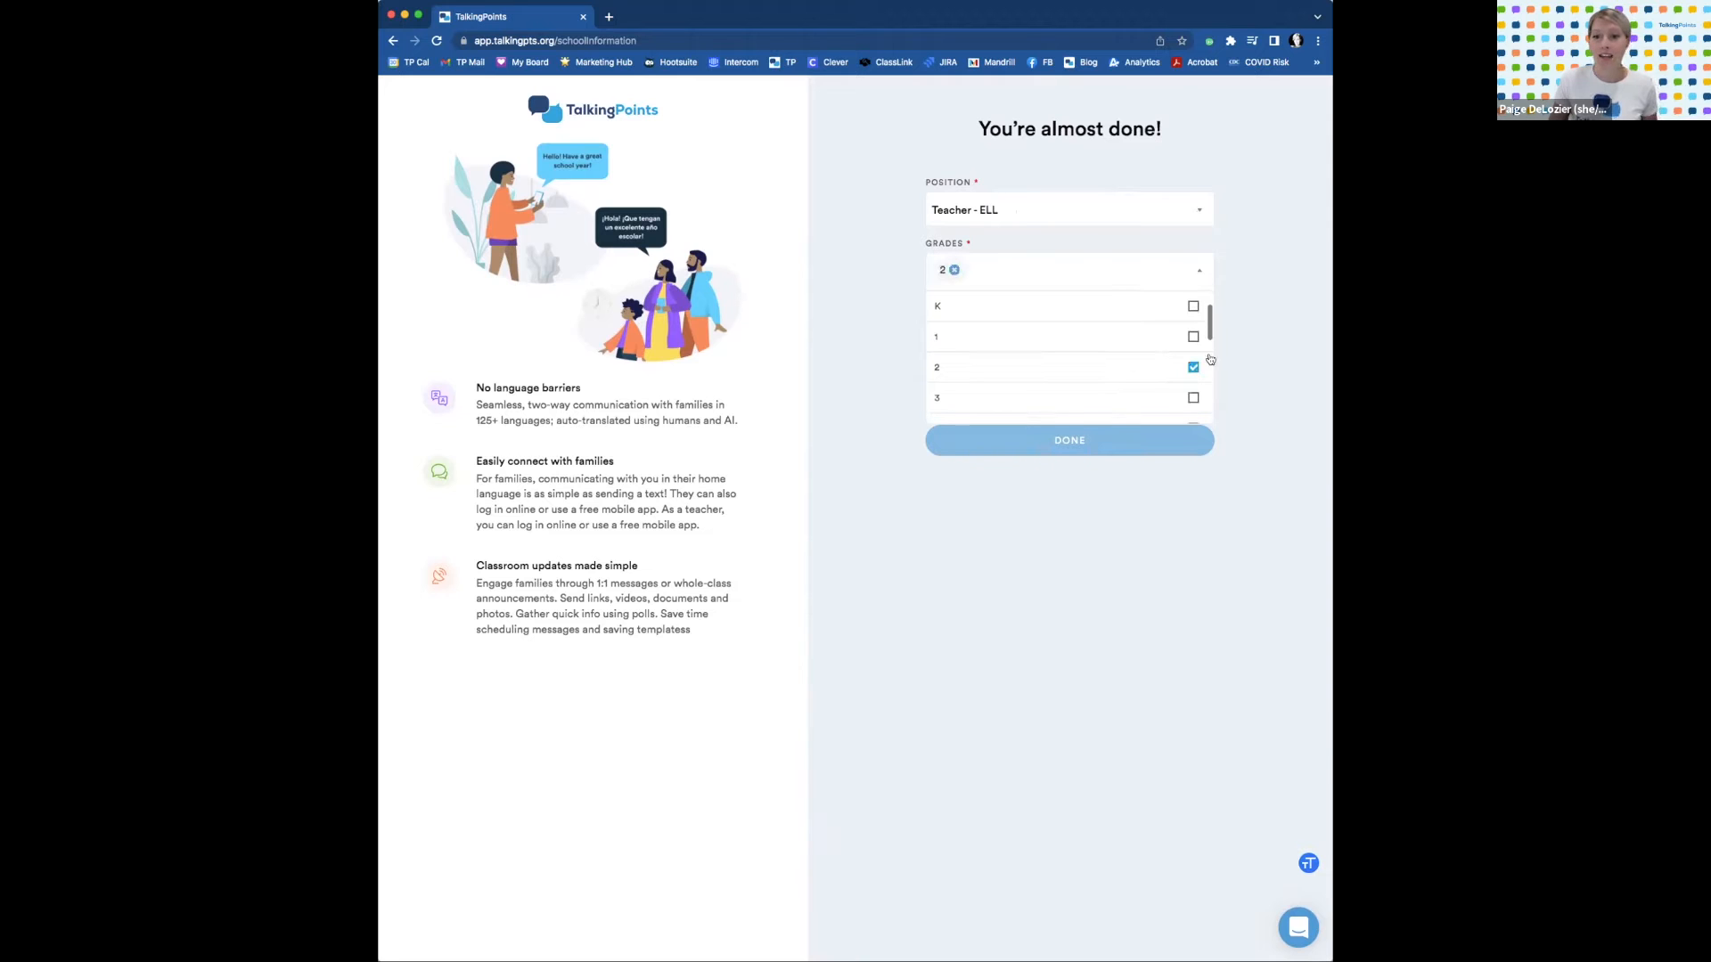
pyautogui.click(1213, 272)
pyautogui.click(1199, 271)
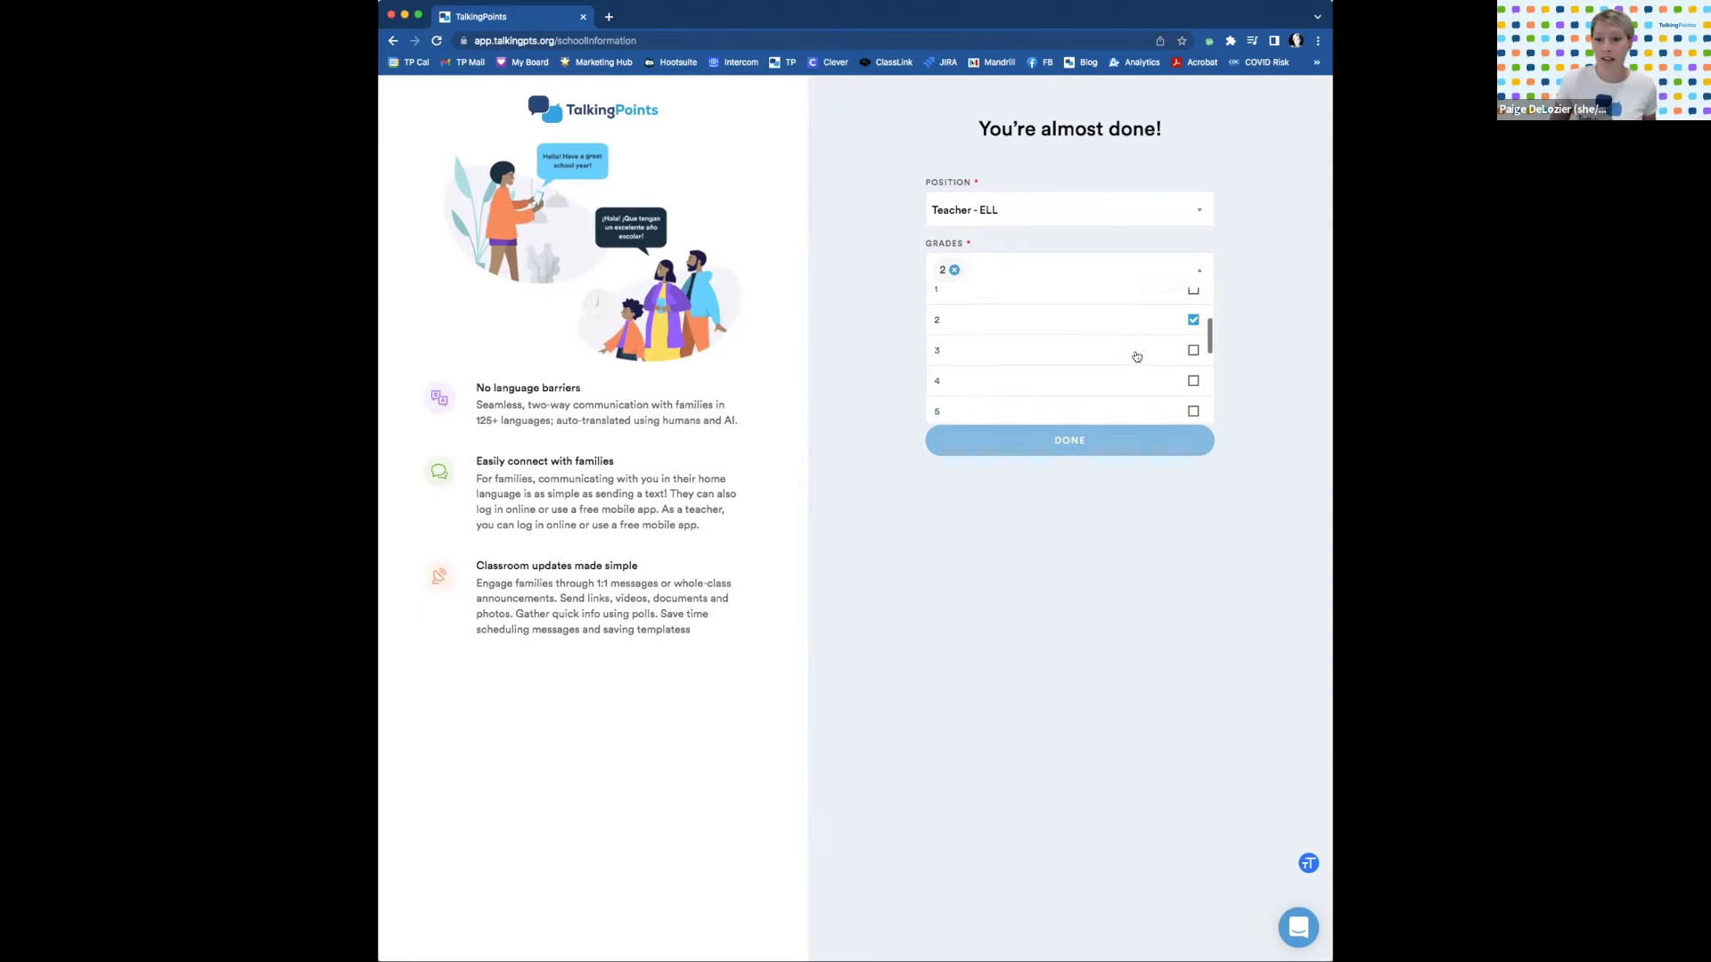
pyautogui.scroll(2, 1188, 320)
pyautogui.click(1255, 270)
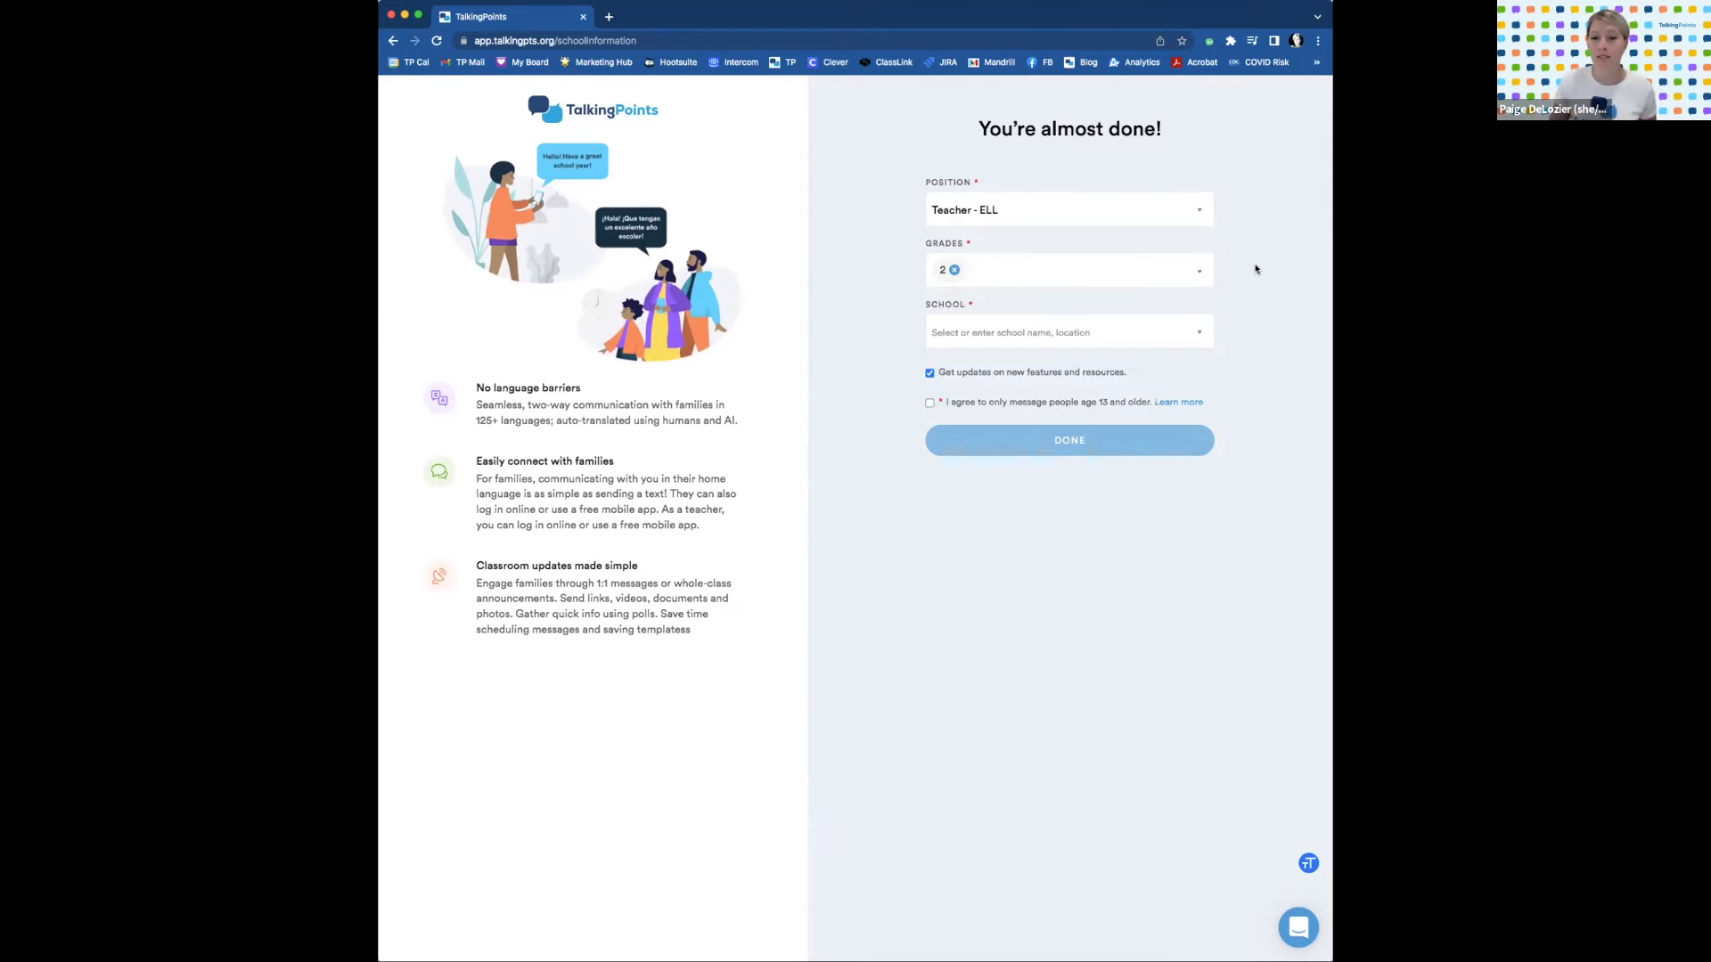
# Select My School as the school and accept the agreement to message only people 13 and older.
pyautogui.click(1120, 337)
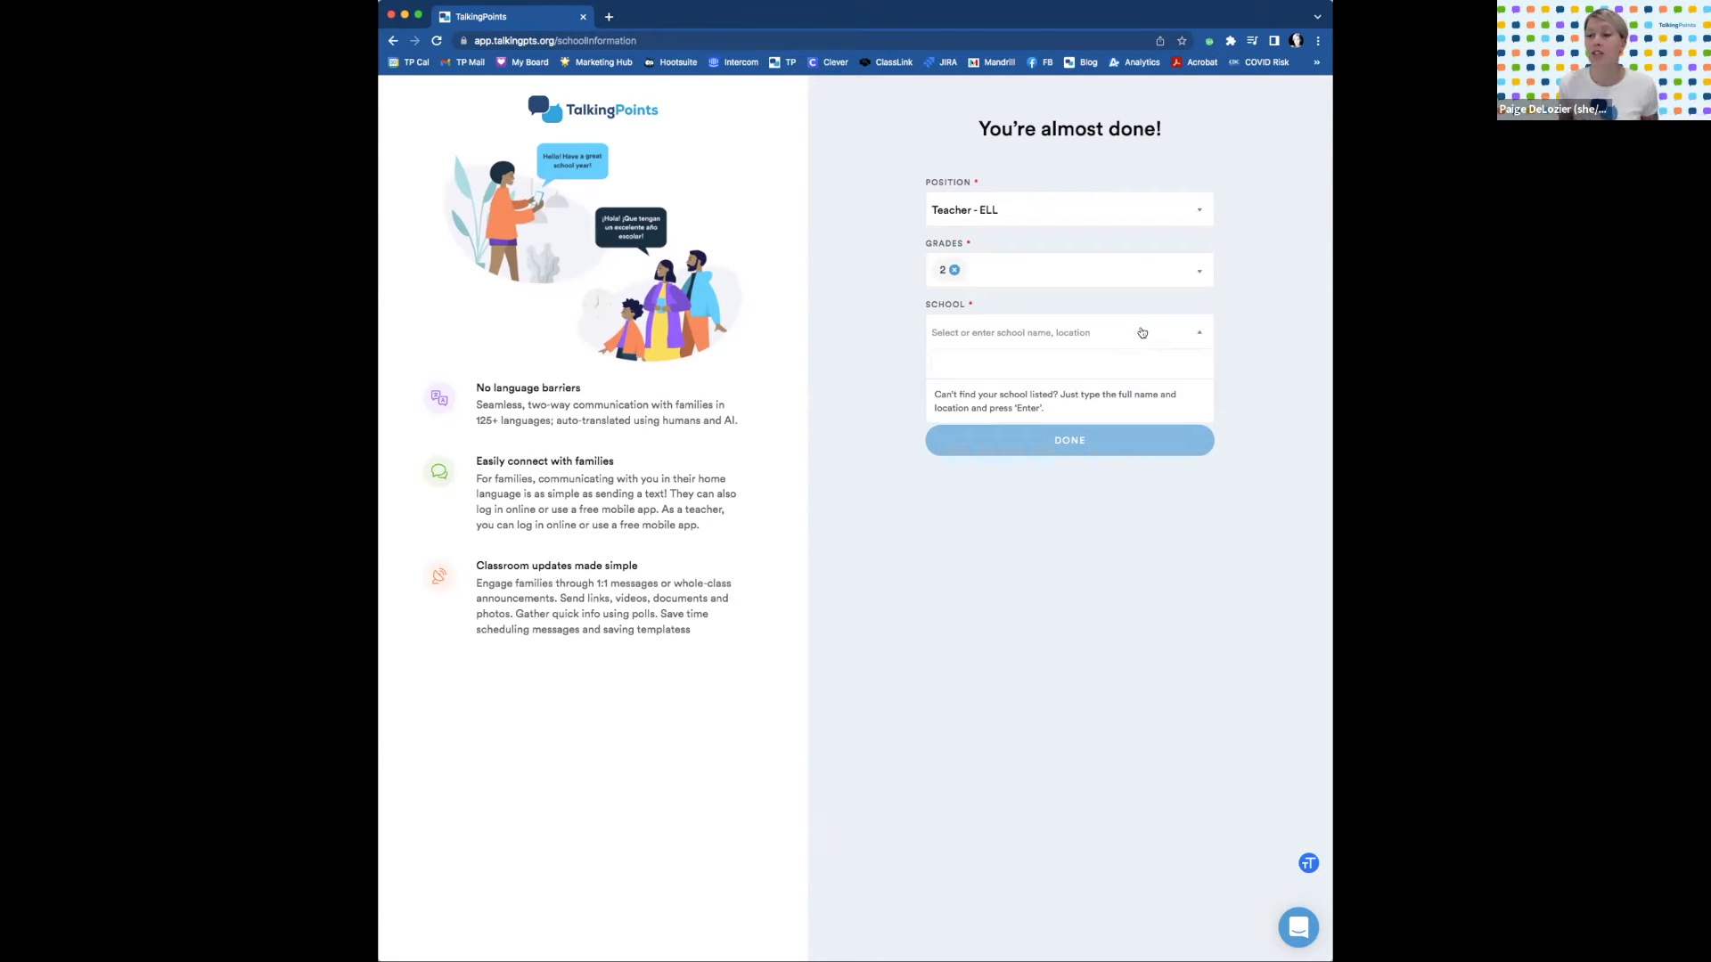
pyautogui.write('s')
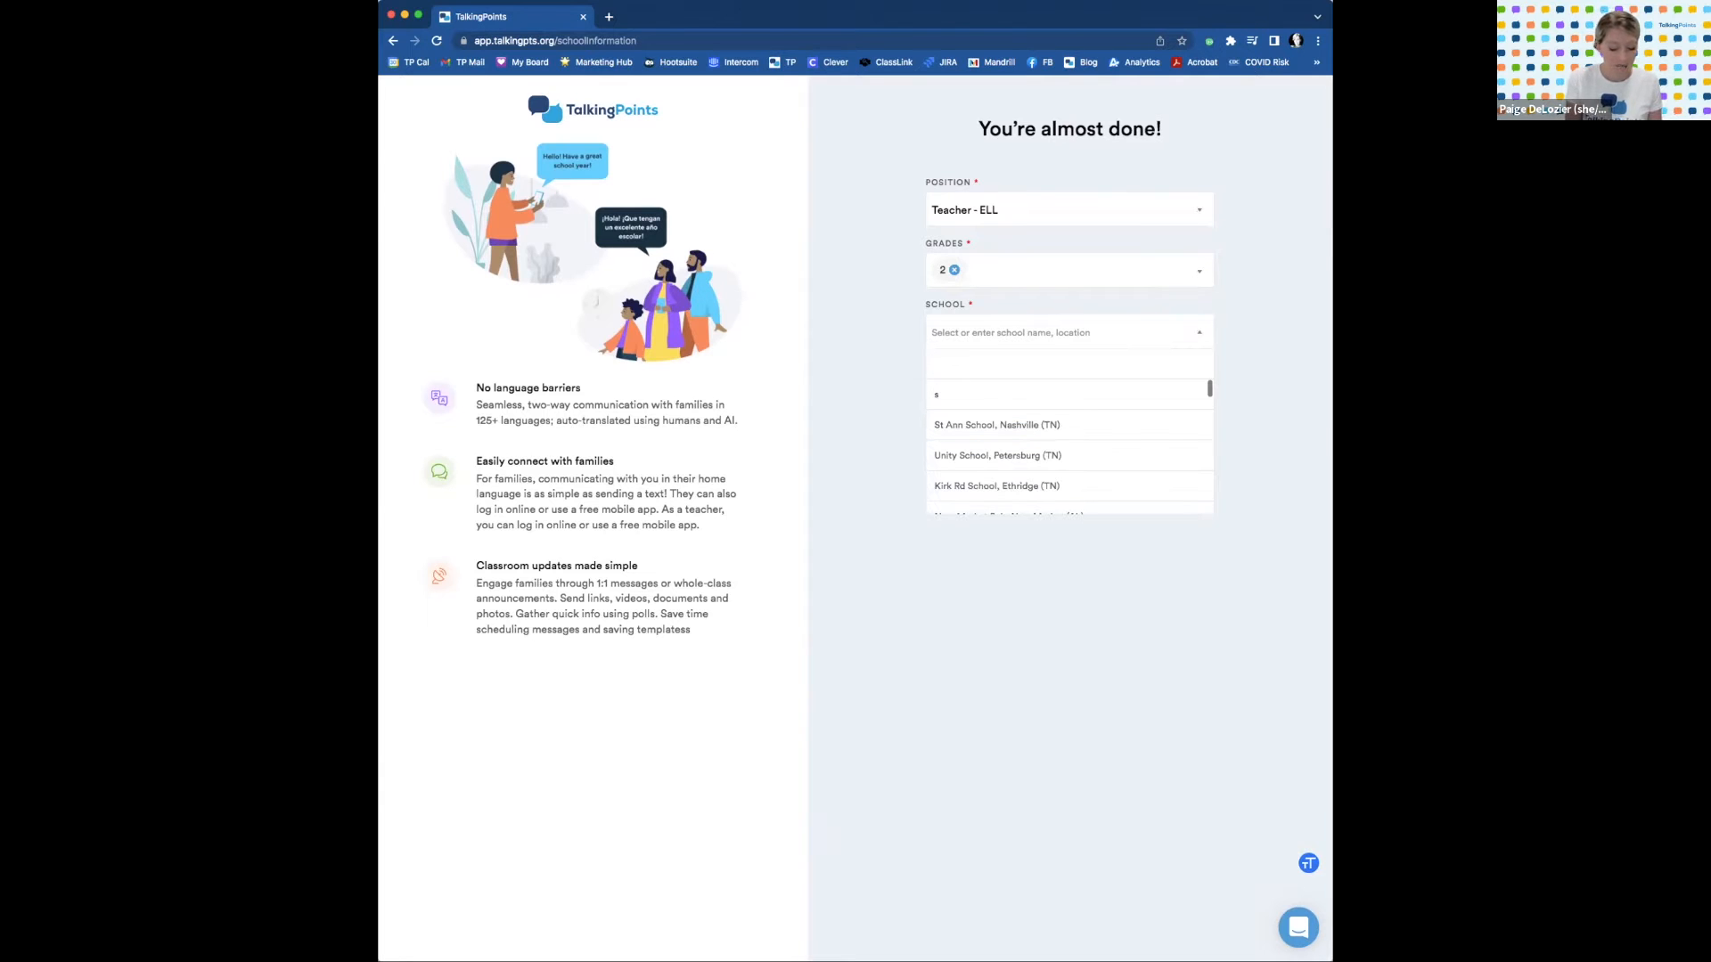
pyautogui.write('David')
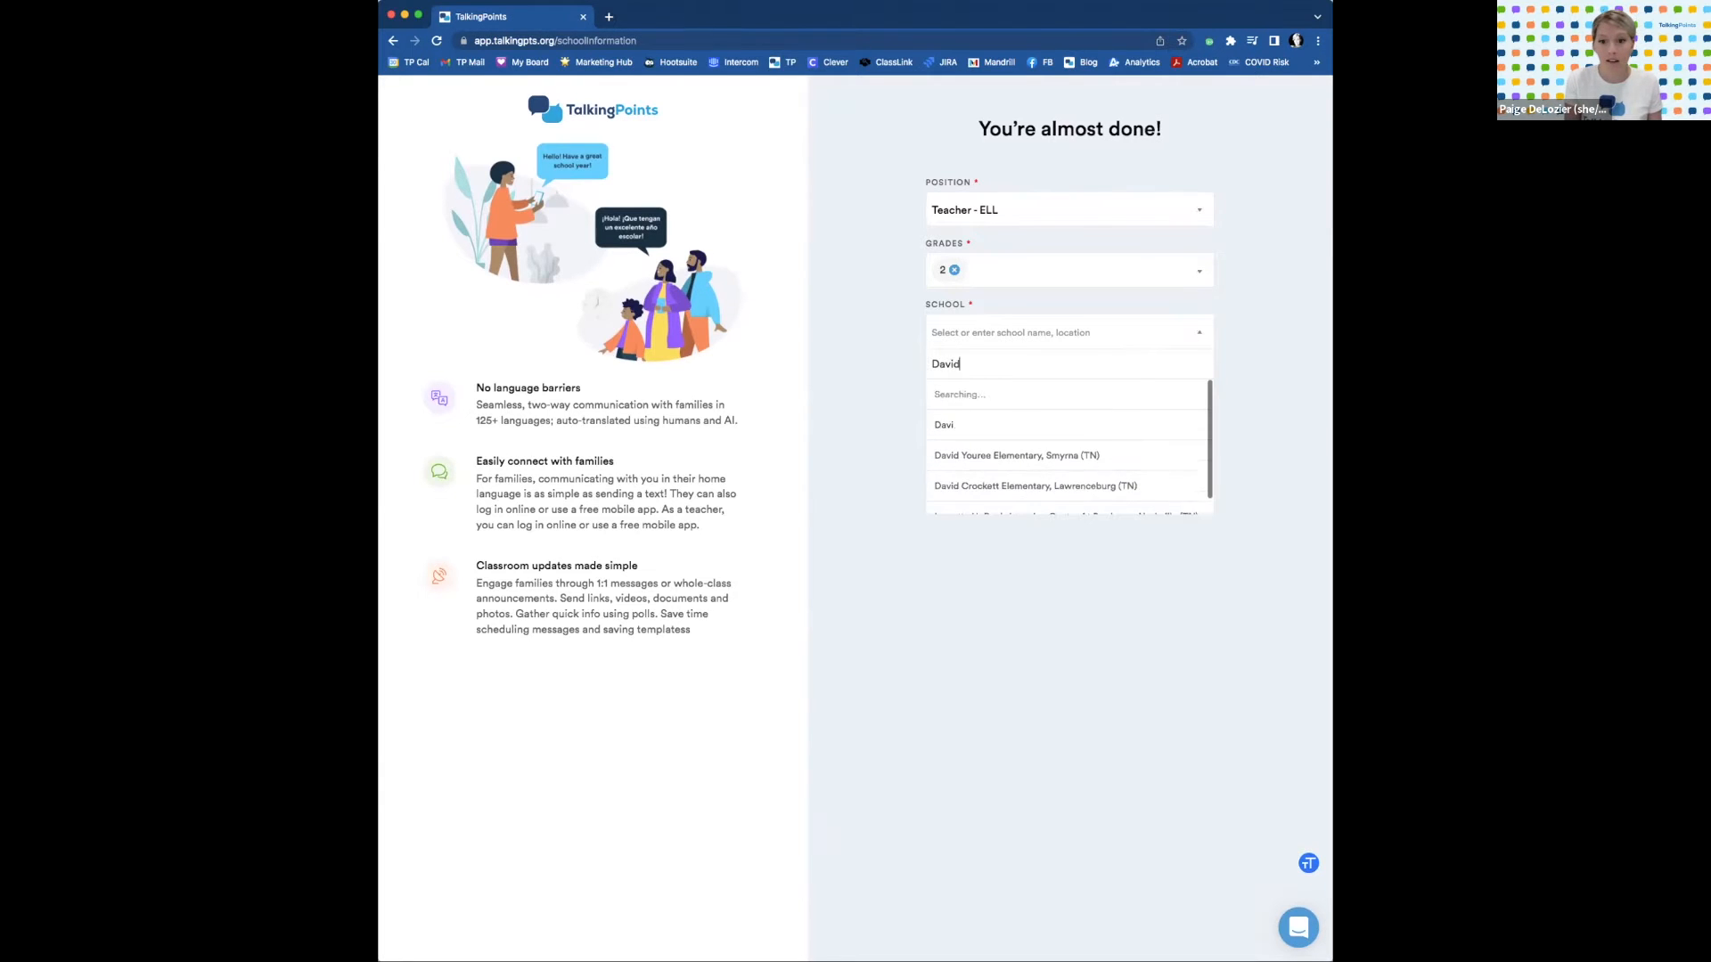
pyautogui.write('son')
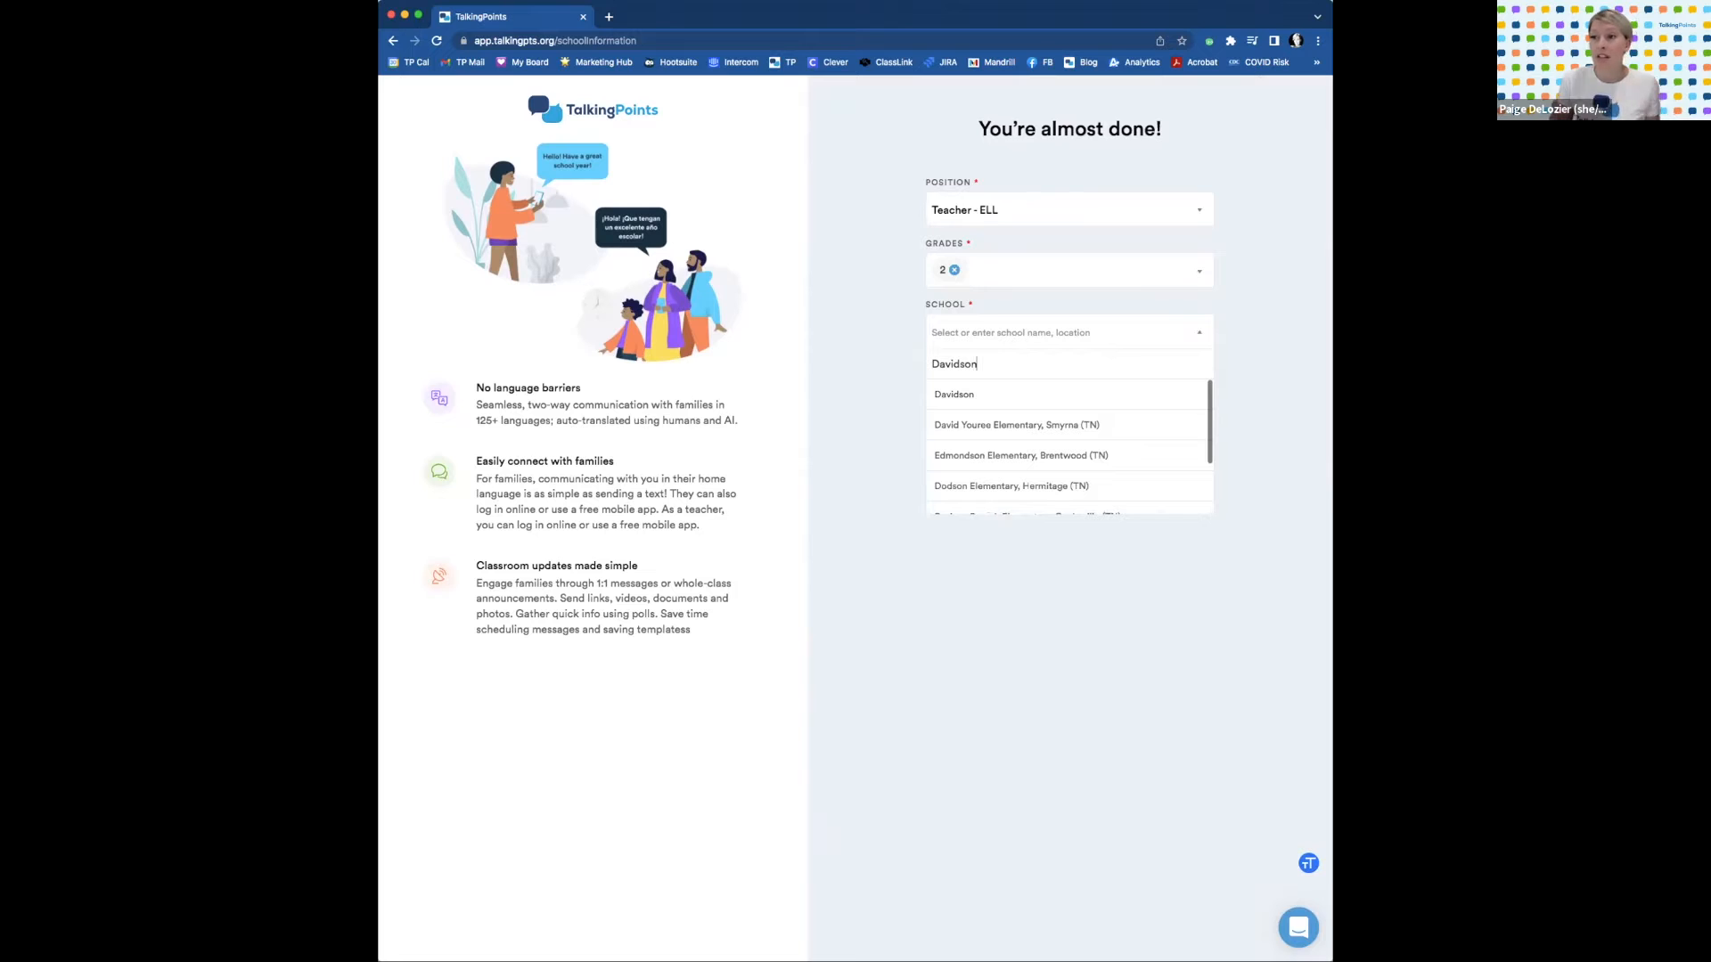
pyautogui.press('BackSpace')
pyautogui.press('BackSpace')
pyautogui.press('BackSpace')
pyautogui.press('BackSpace')
pyautogui.press('BackSpace')
pyautogui.press('BackSpace')
pyautogui.press('BackSpace')
pyautogui.press('BackSpace')
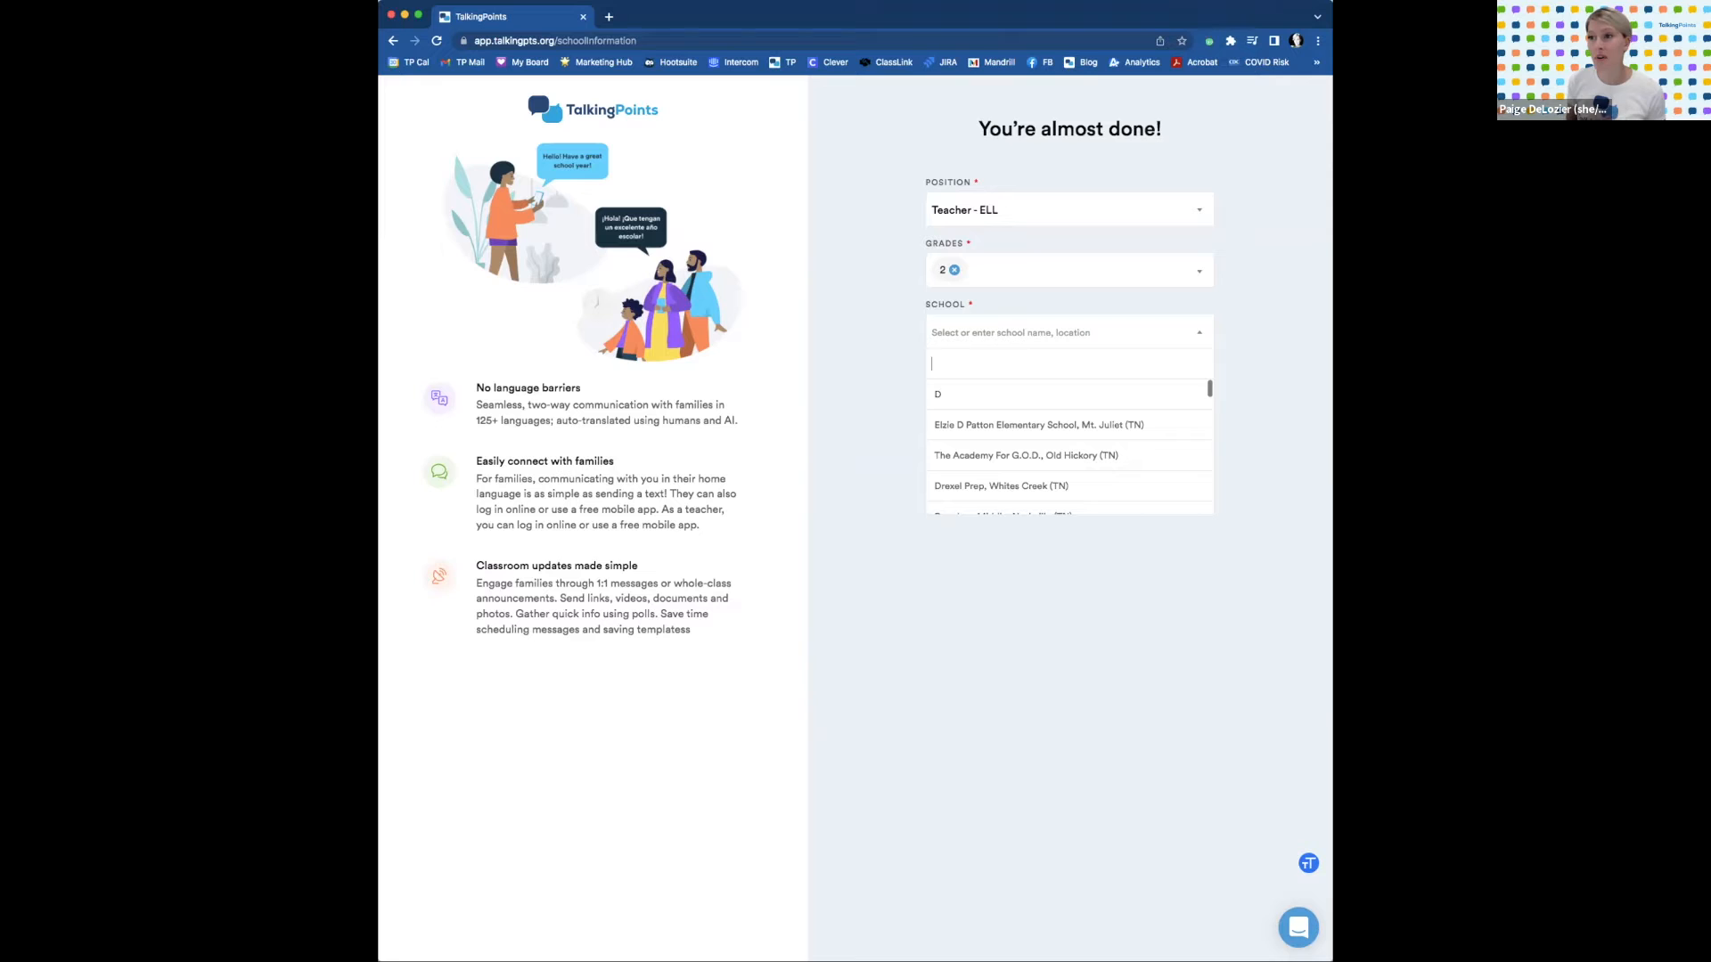
pyautogui.write('My School')
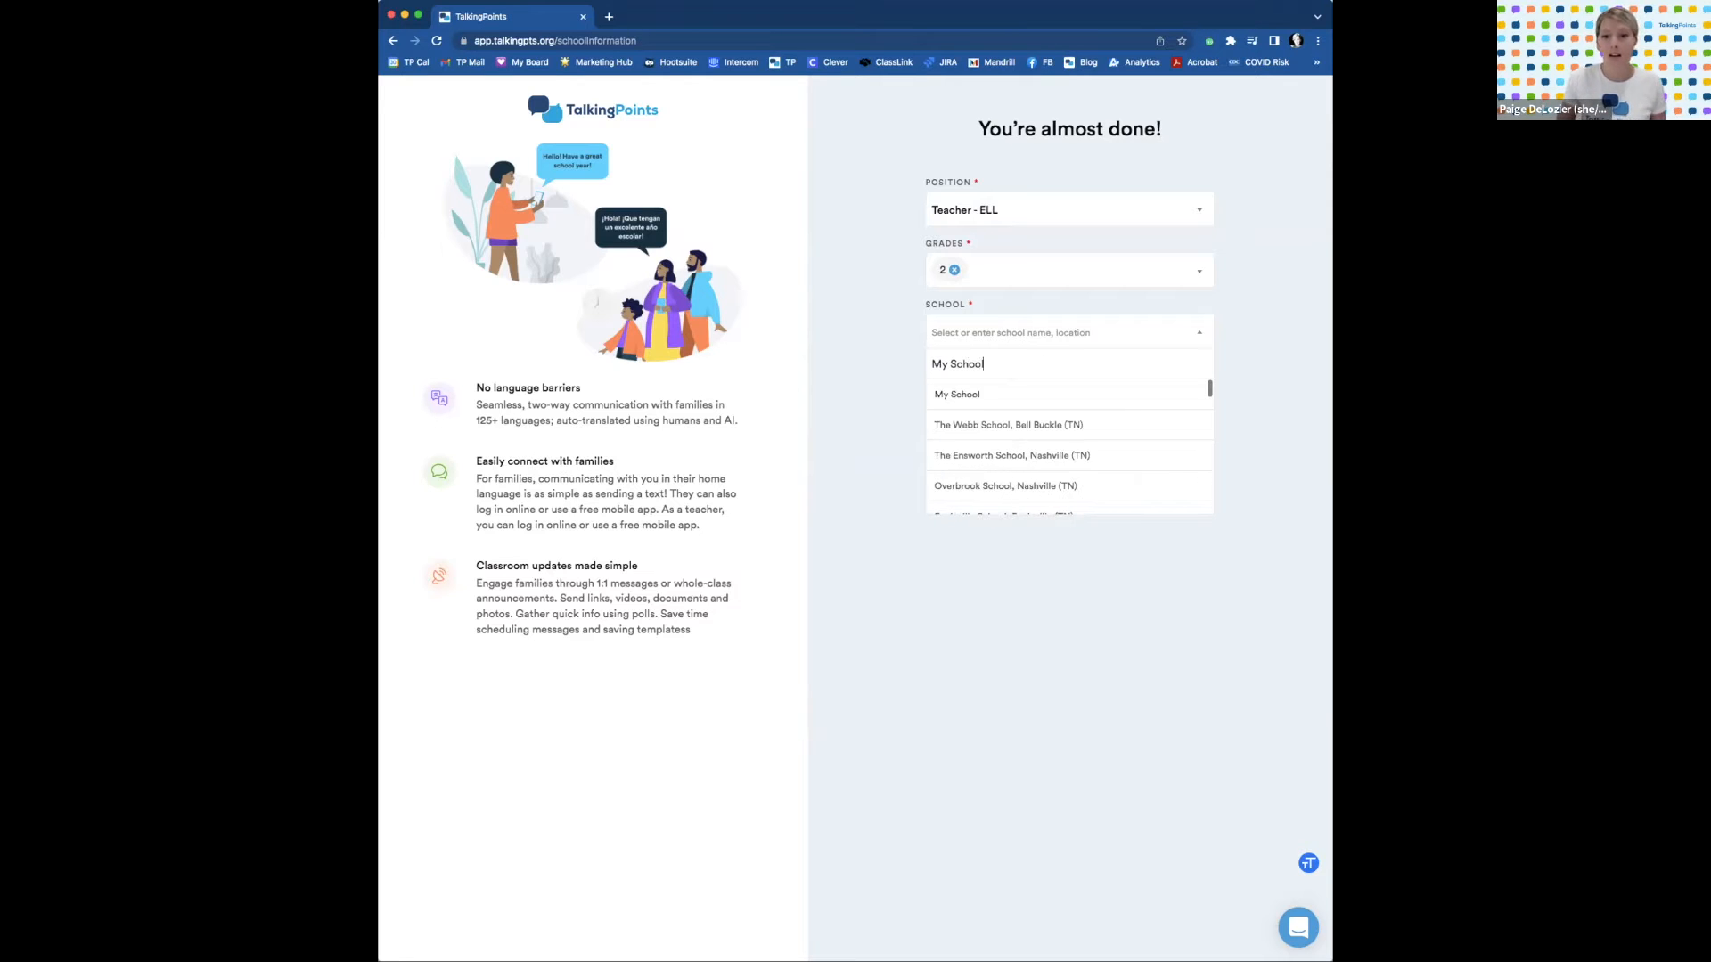
pyautogui.click(967, 394)
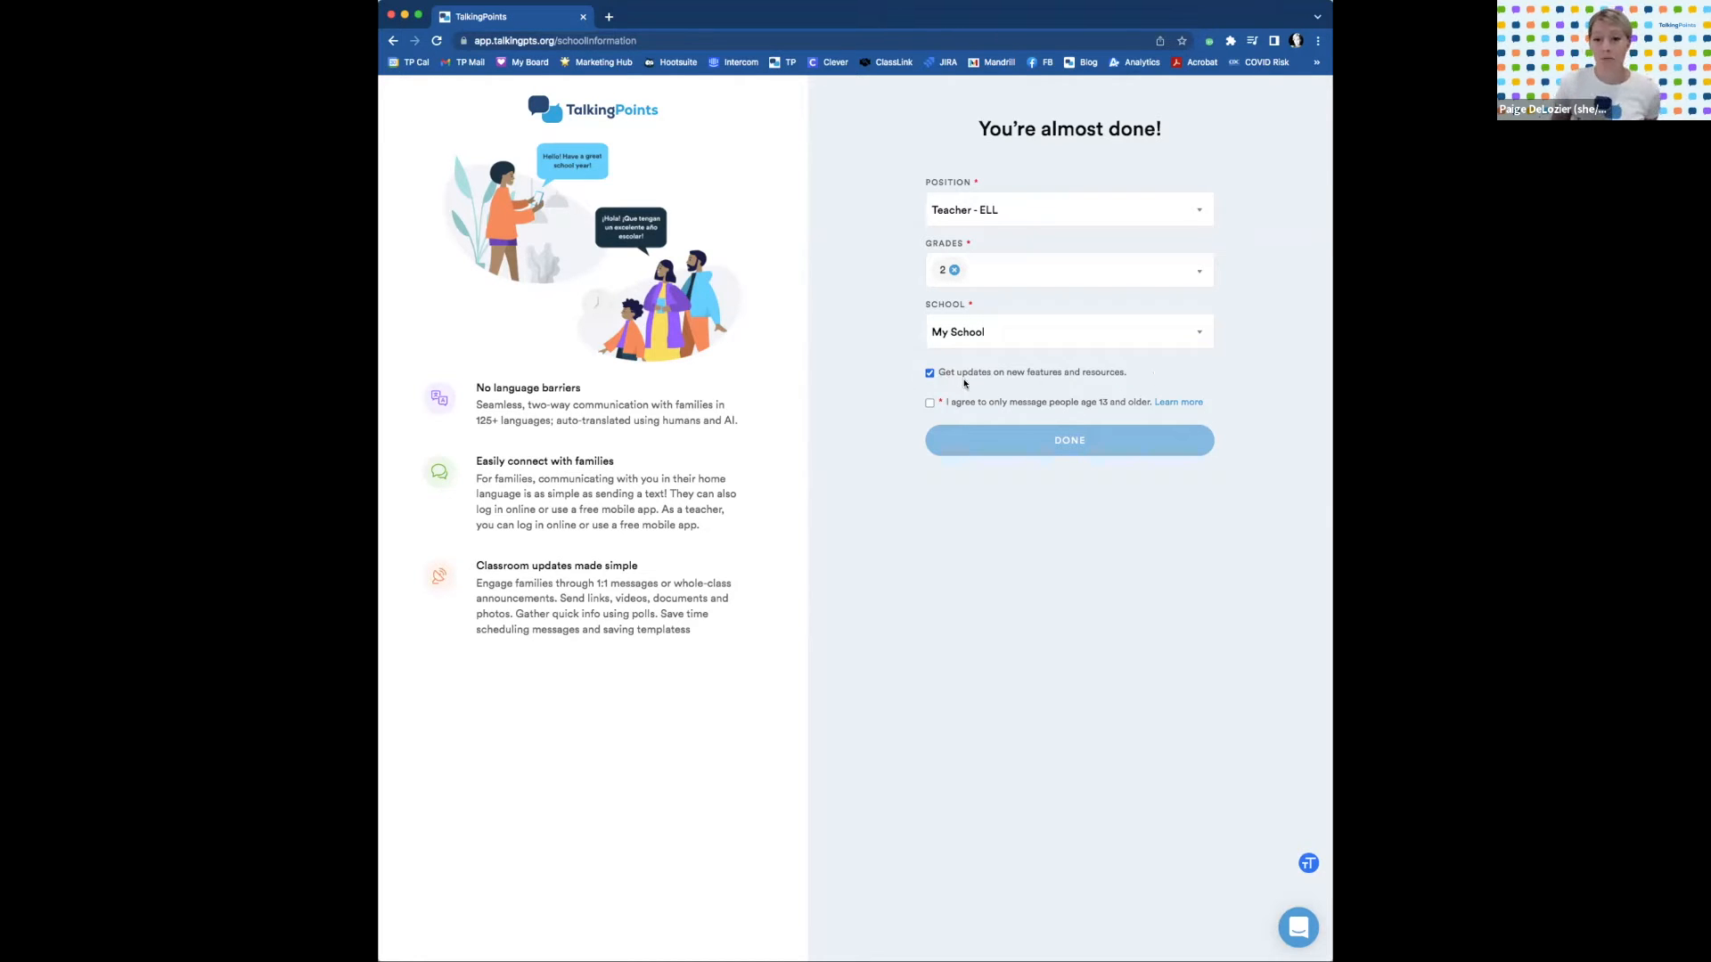
pyautogui.click(931, 403)
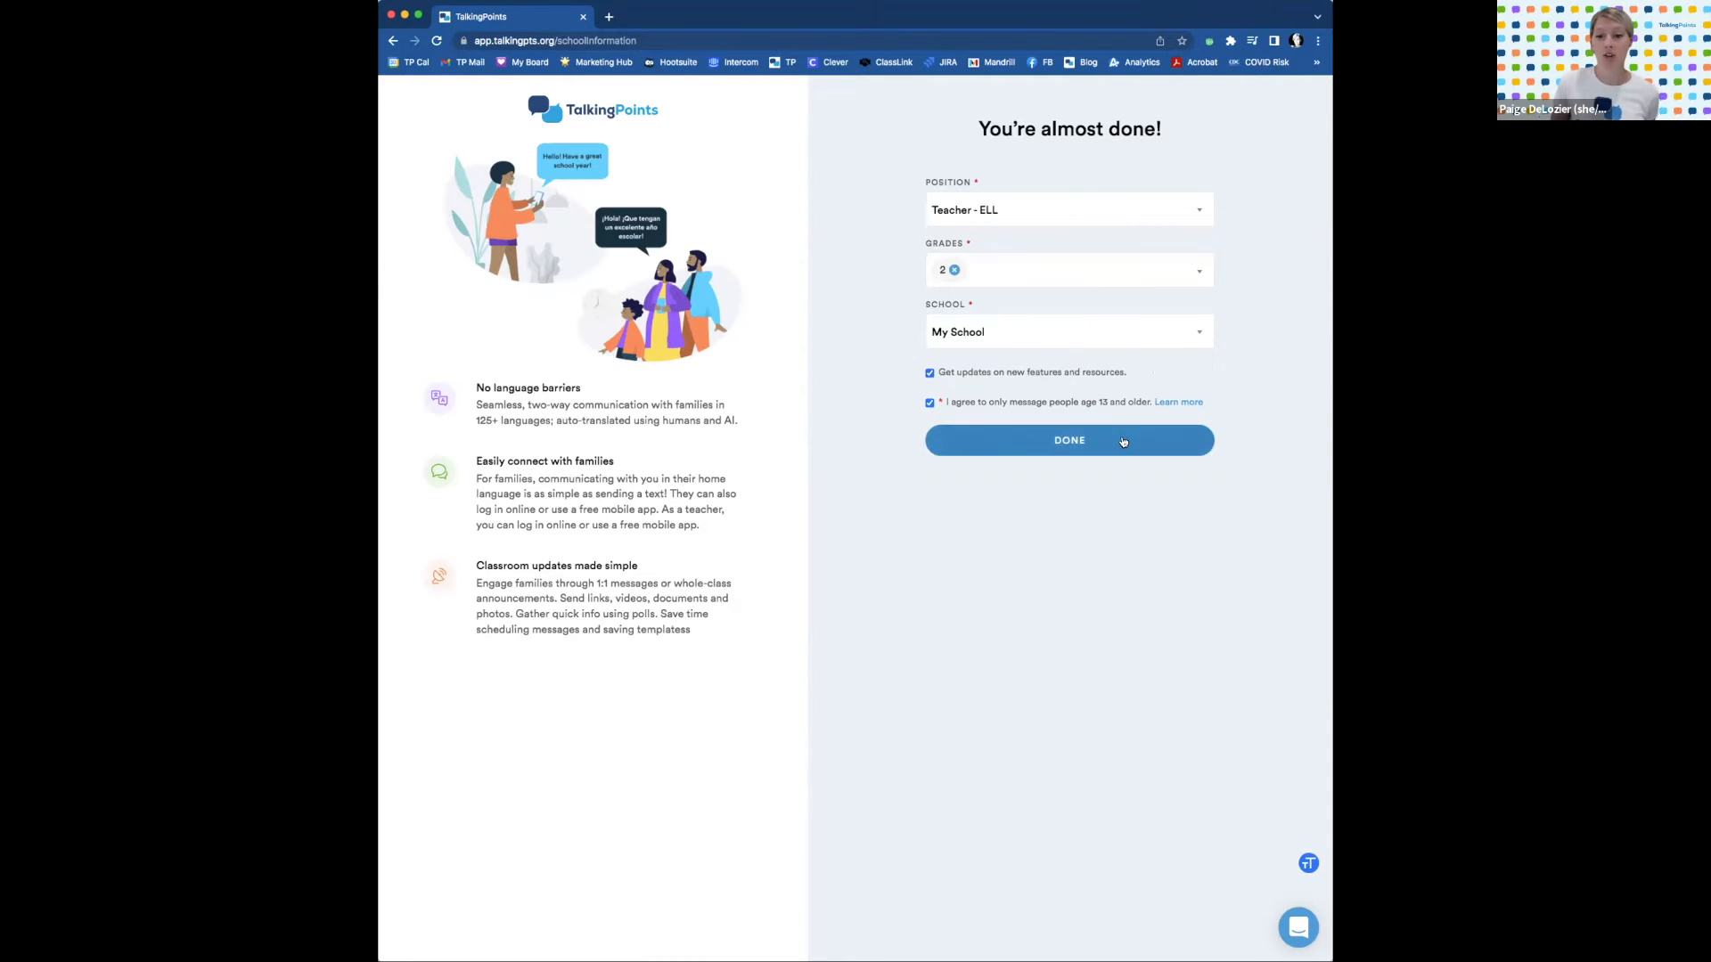
# Finish the account form with DONE and choose to add students and contacts.
pyautogui.click(1126, 439)
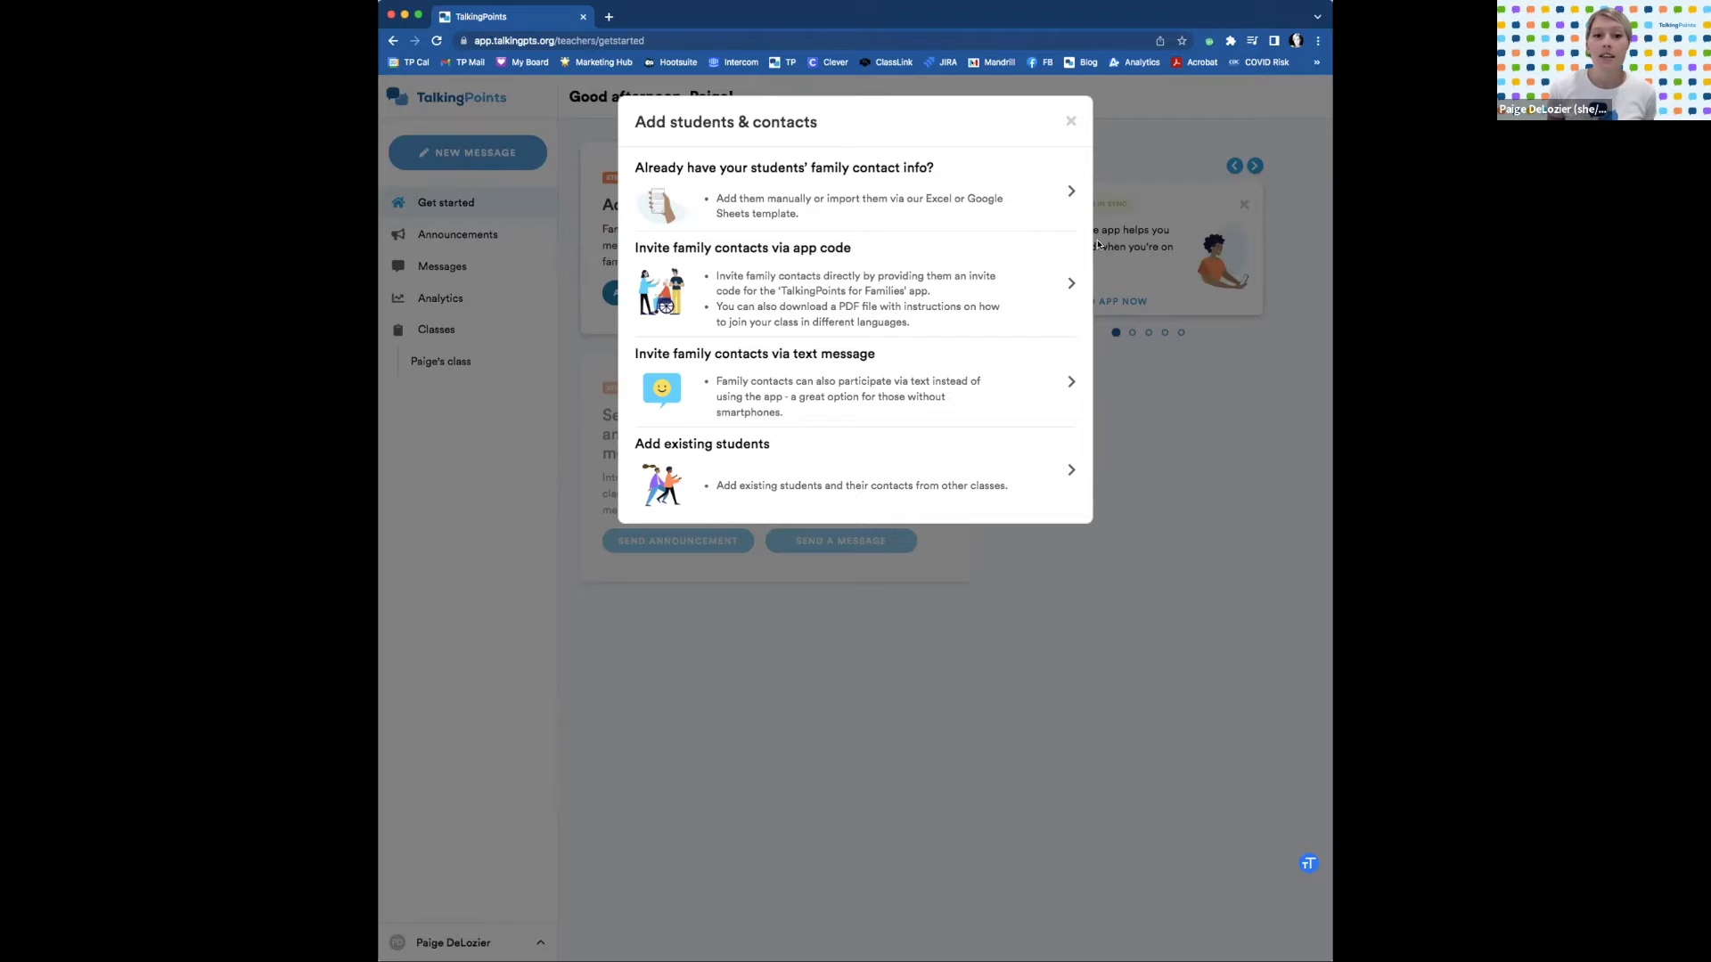
pyautogui.click(980, 211)
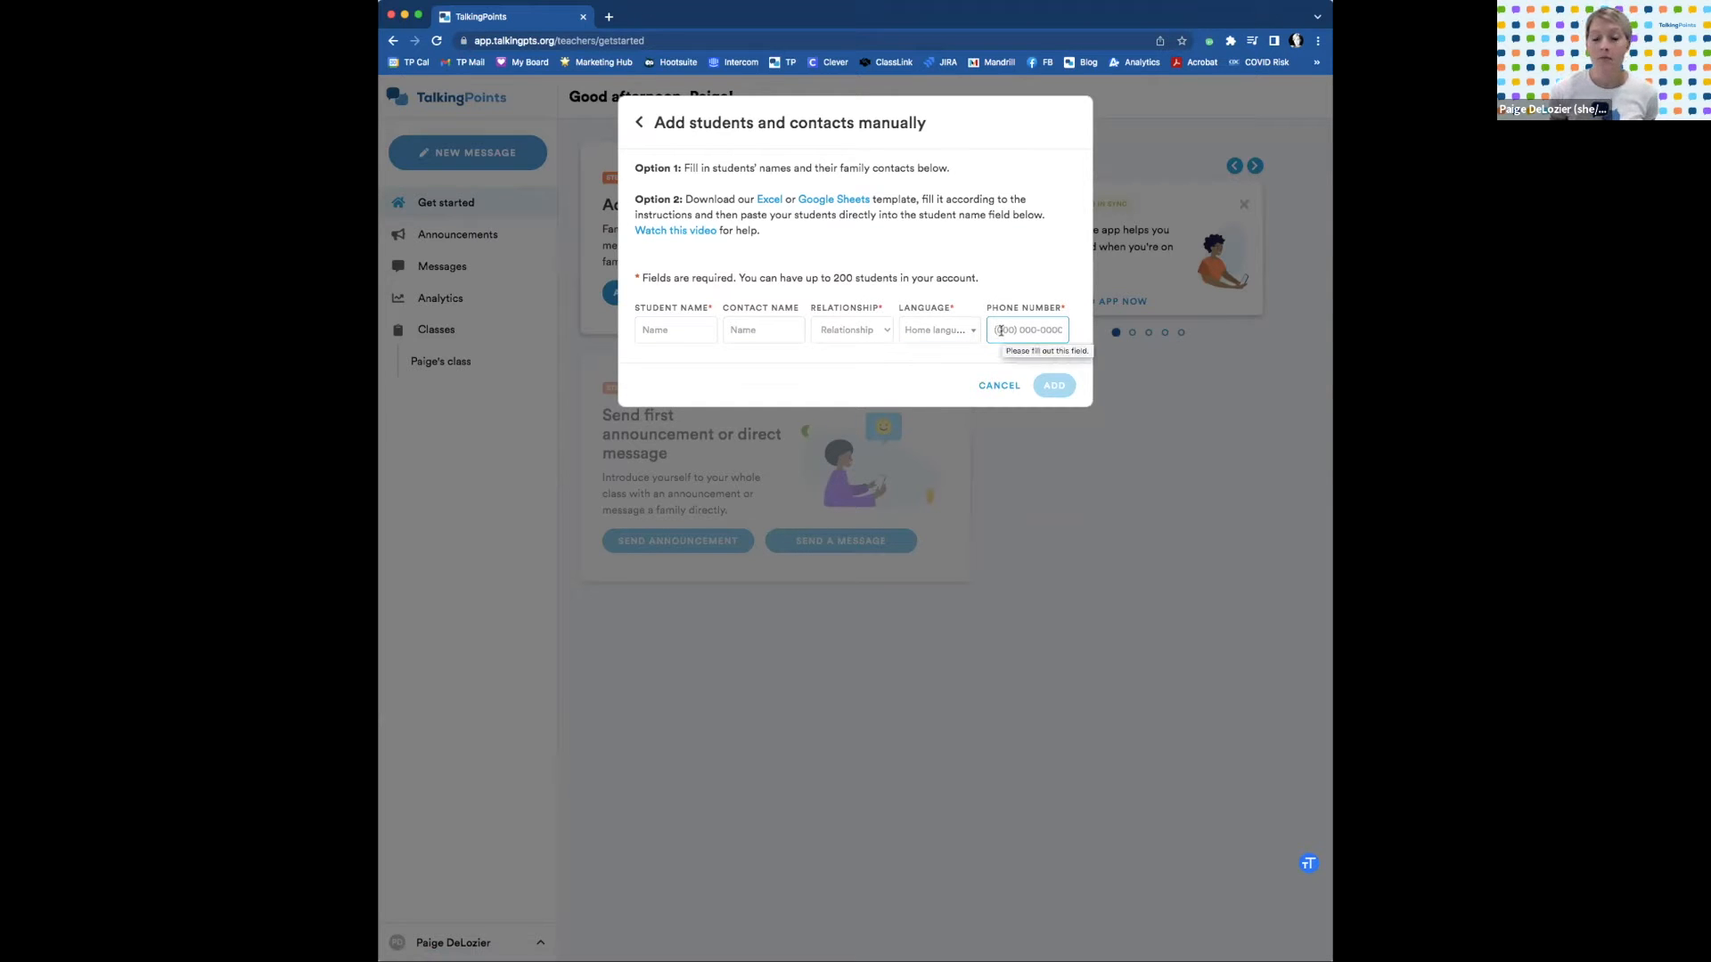
# Cancel the manual contact form, then view and close the app-code invite instructions.
pyautogui.click(998, 386)
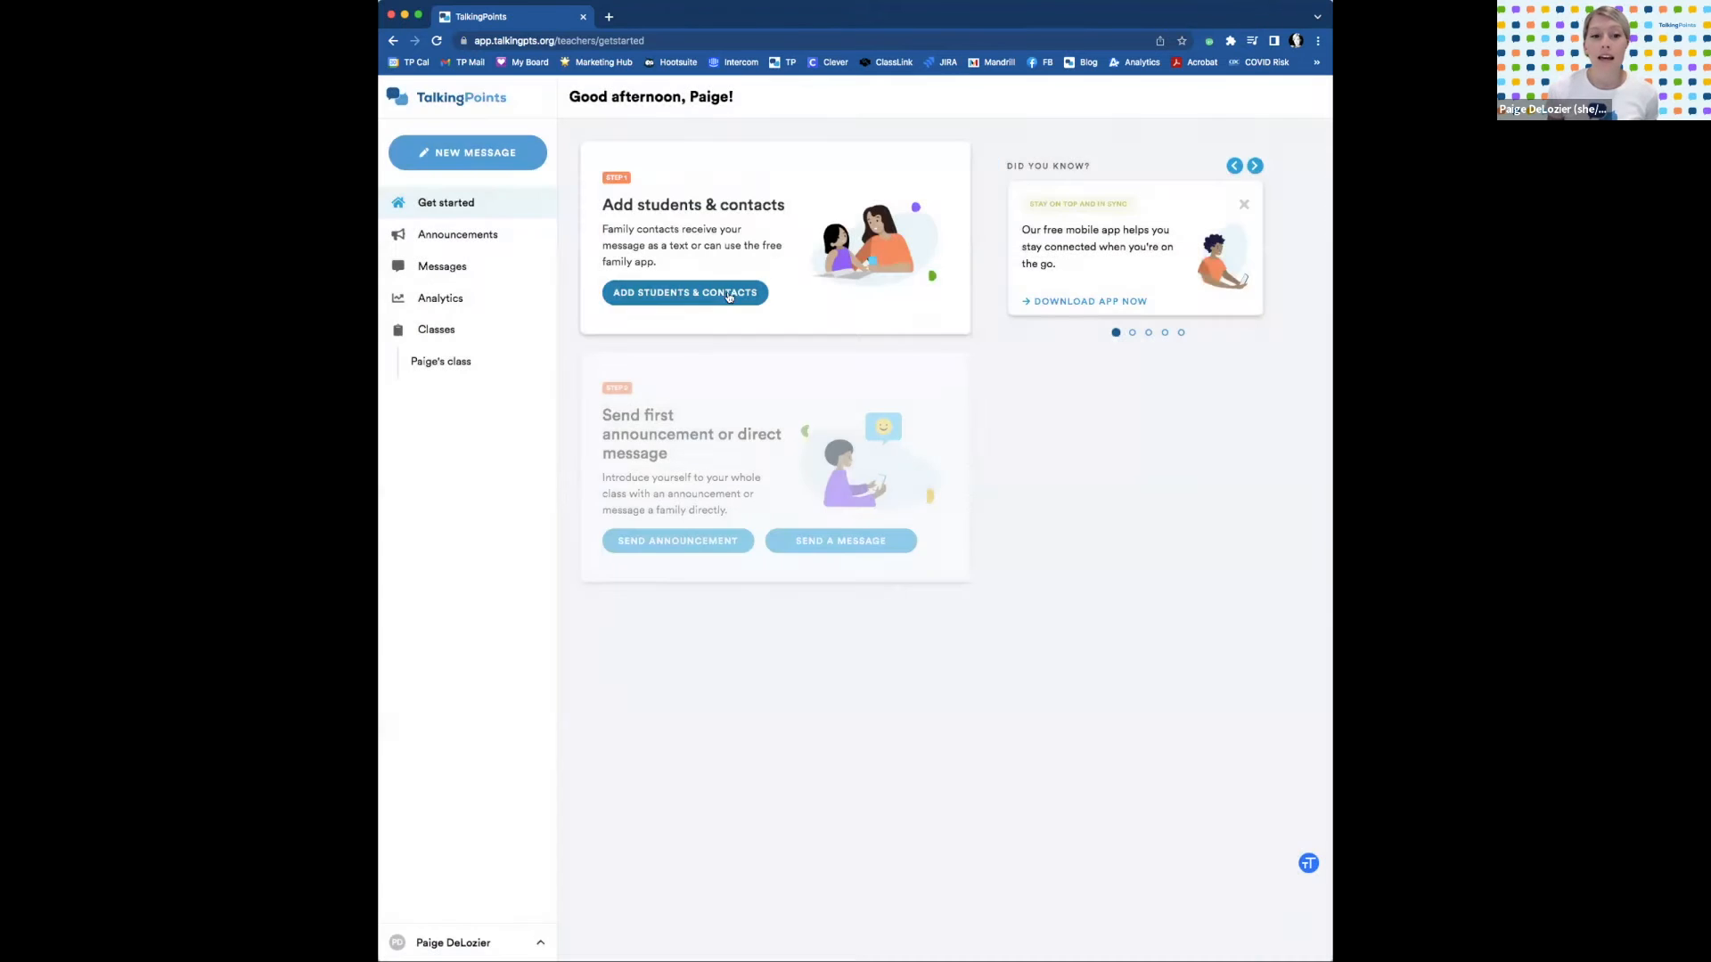
pyautogui.click(729, 294)
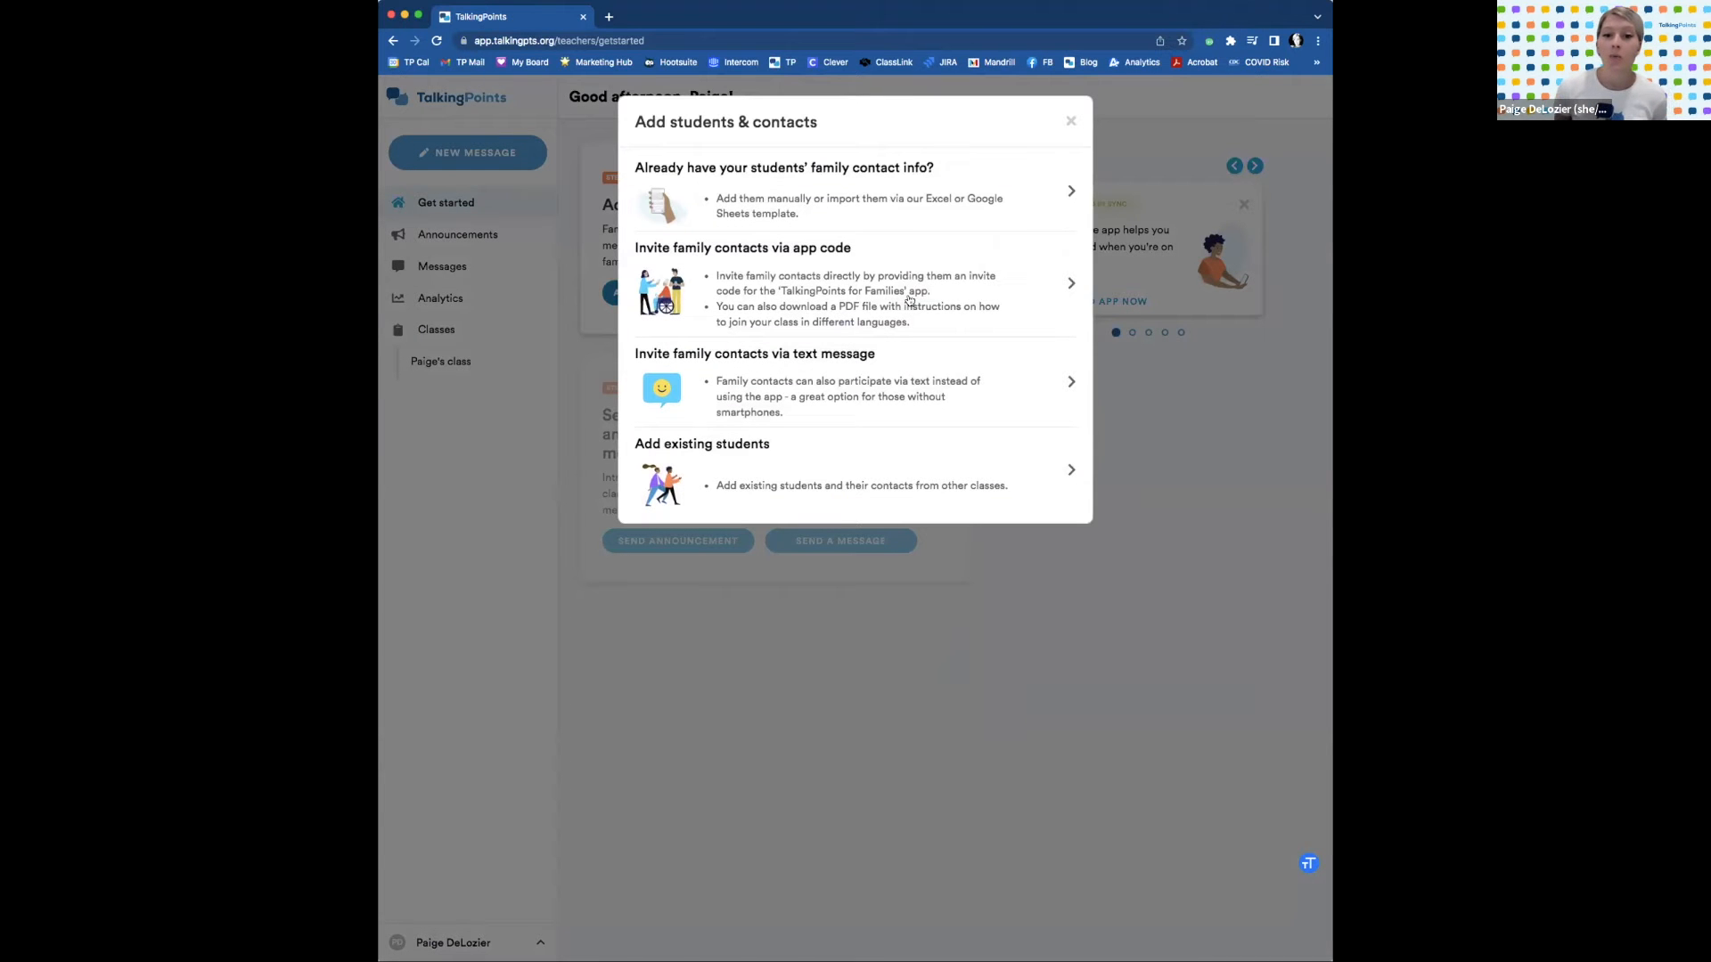
pyautogui.click(909, 300)
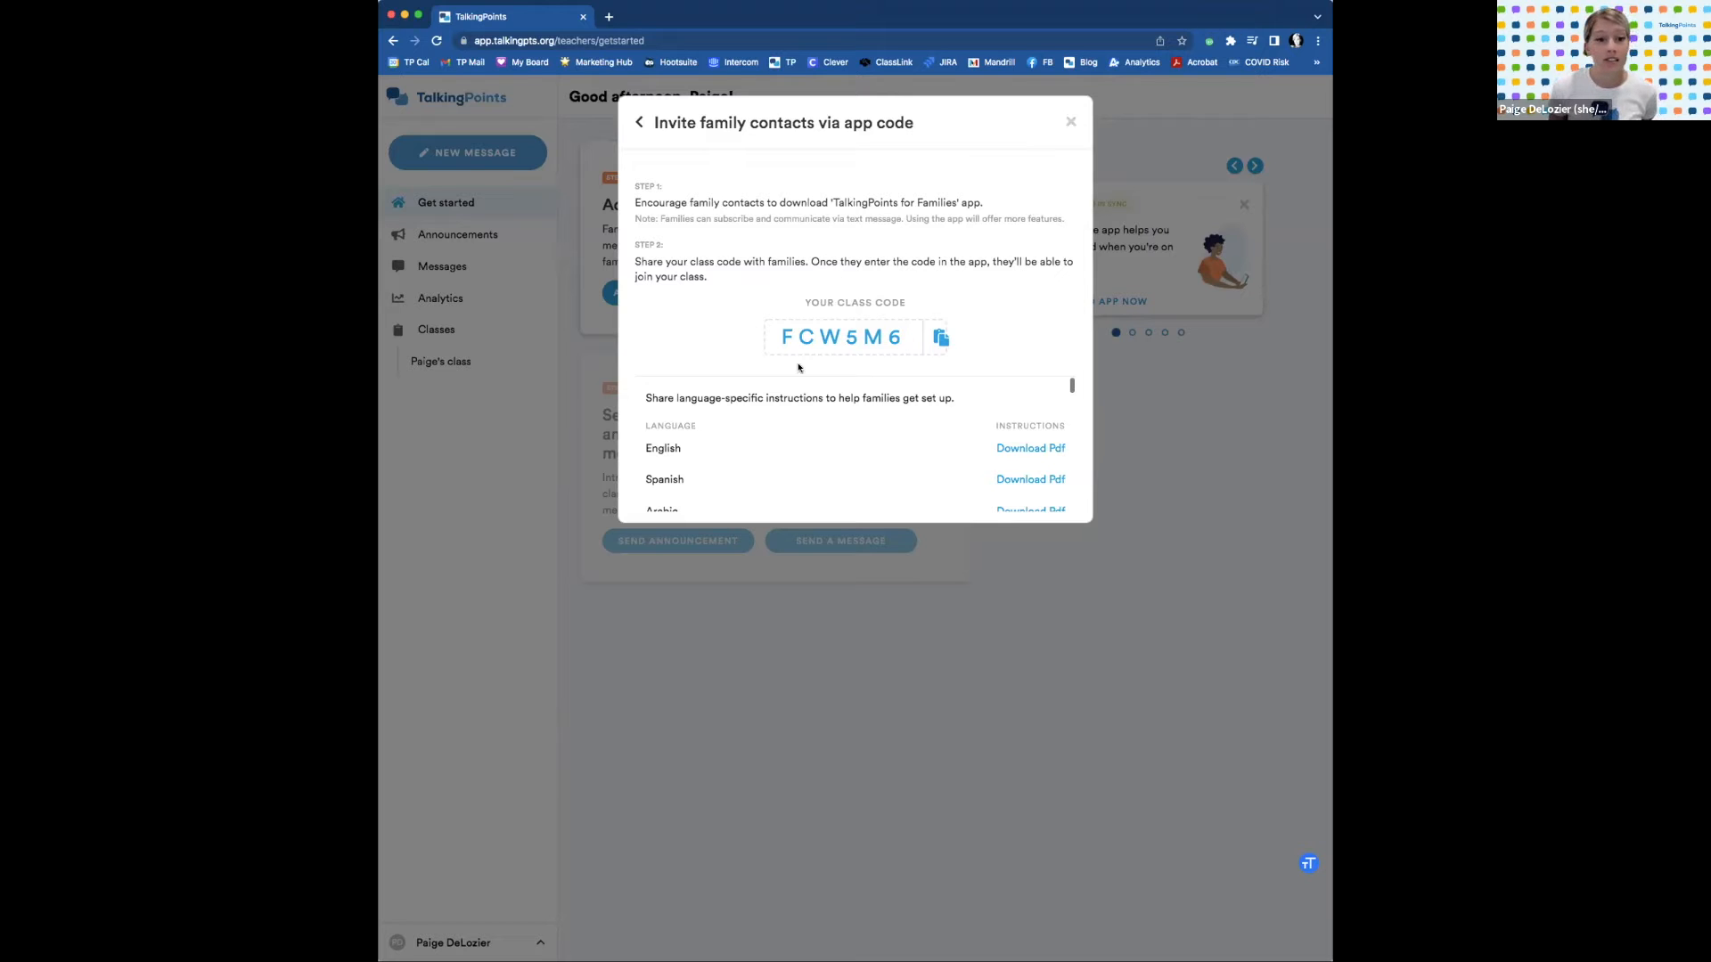
pyautogui.click(1069, 123)
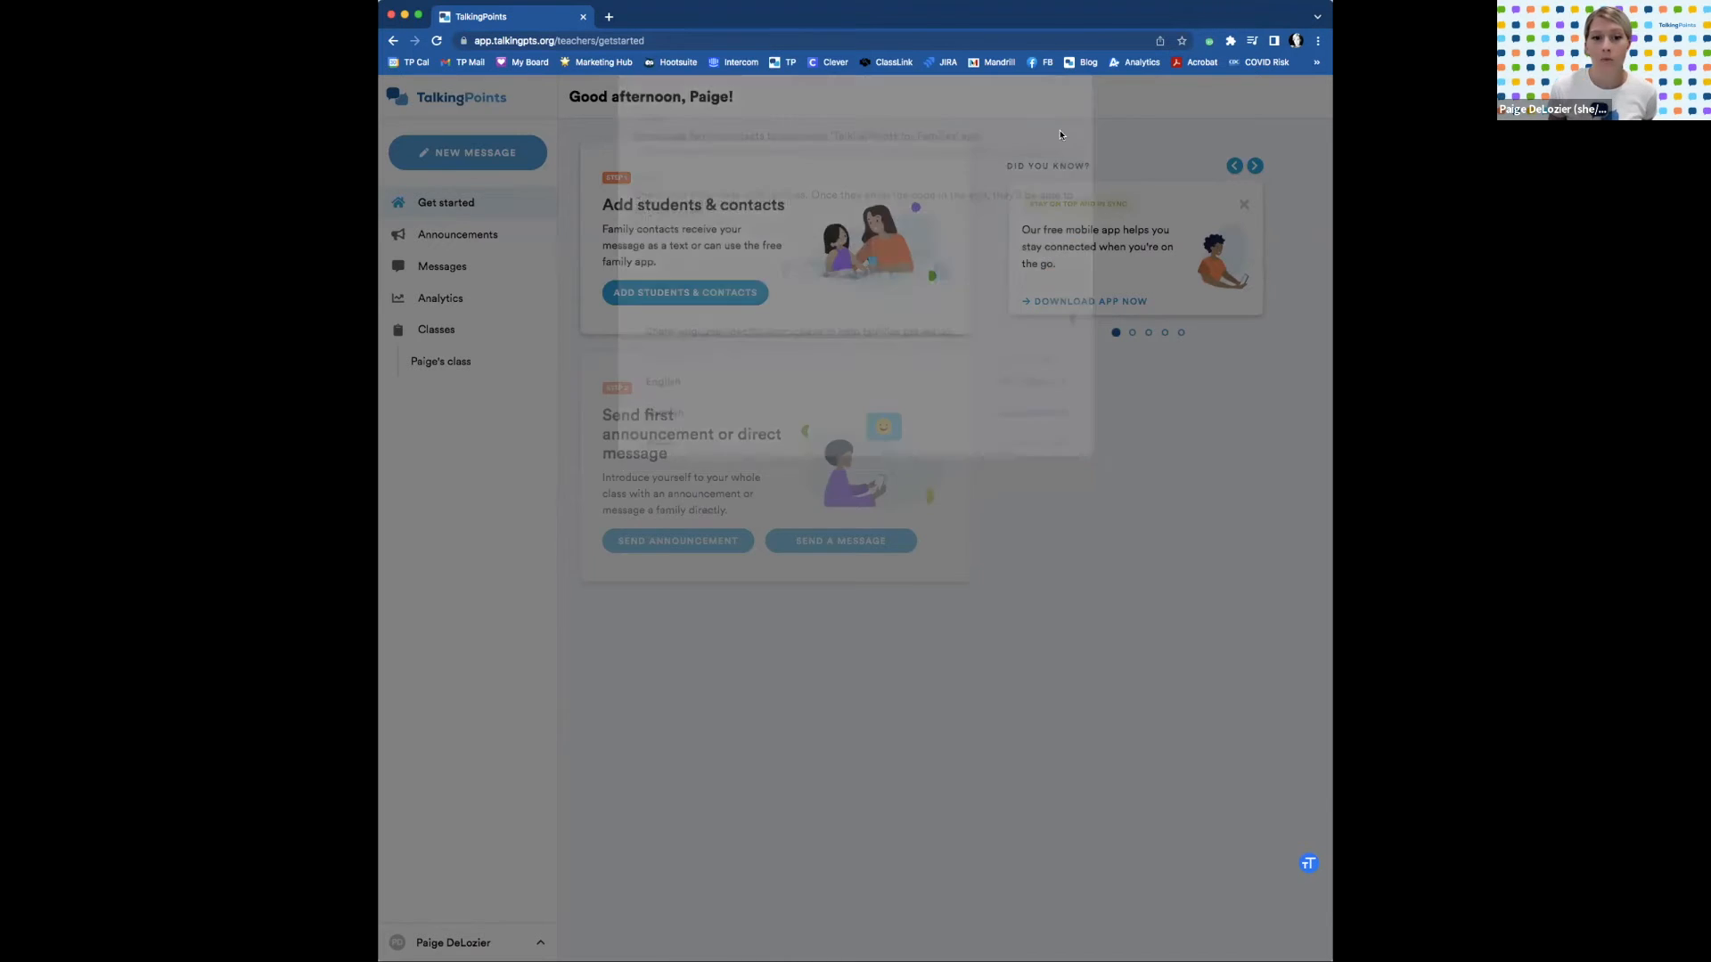
# Bring up the Add students & contacts options from the Get started page.
pyautogui.click(697, 293)
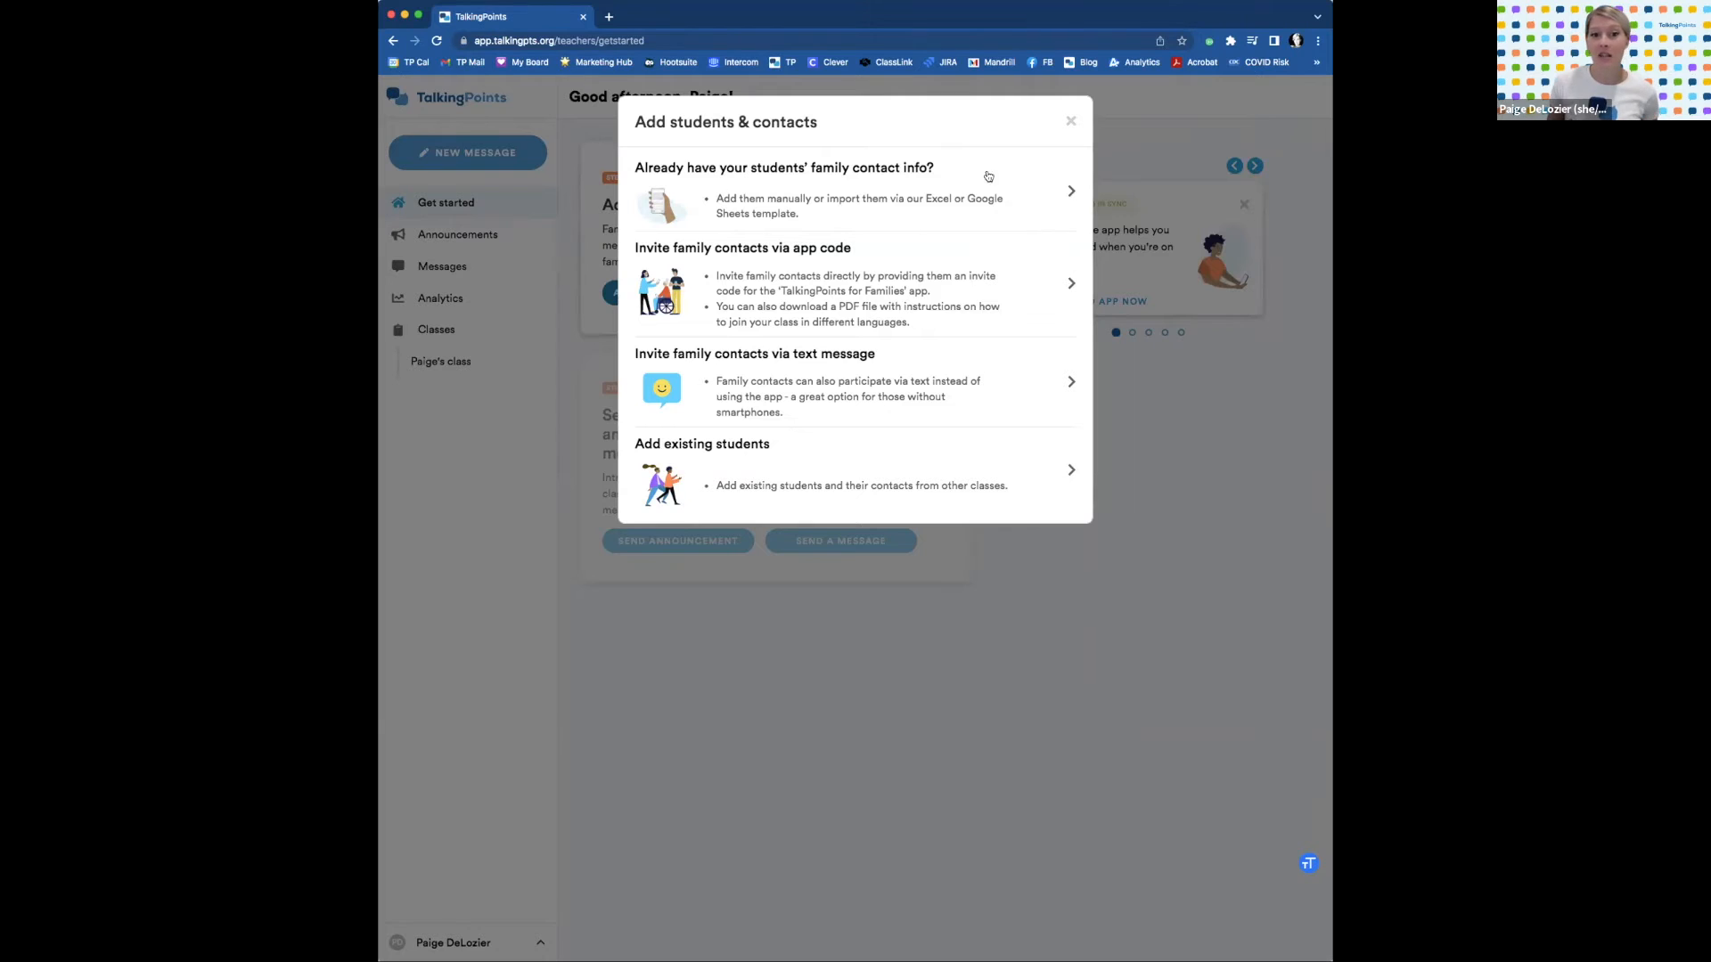
# Review the app-code invite languages and the text-message invite codes, closing each dialog.
pyautogui.click(971, 287)
pyautogui.scroll(-2, 974, 380)
pyautogui.scroll(2, 972, 379)
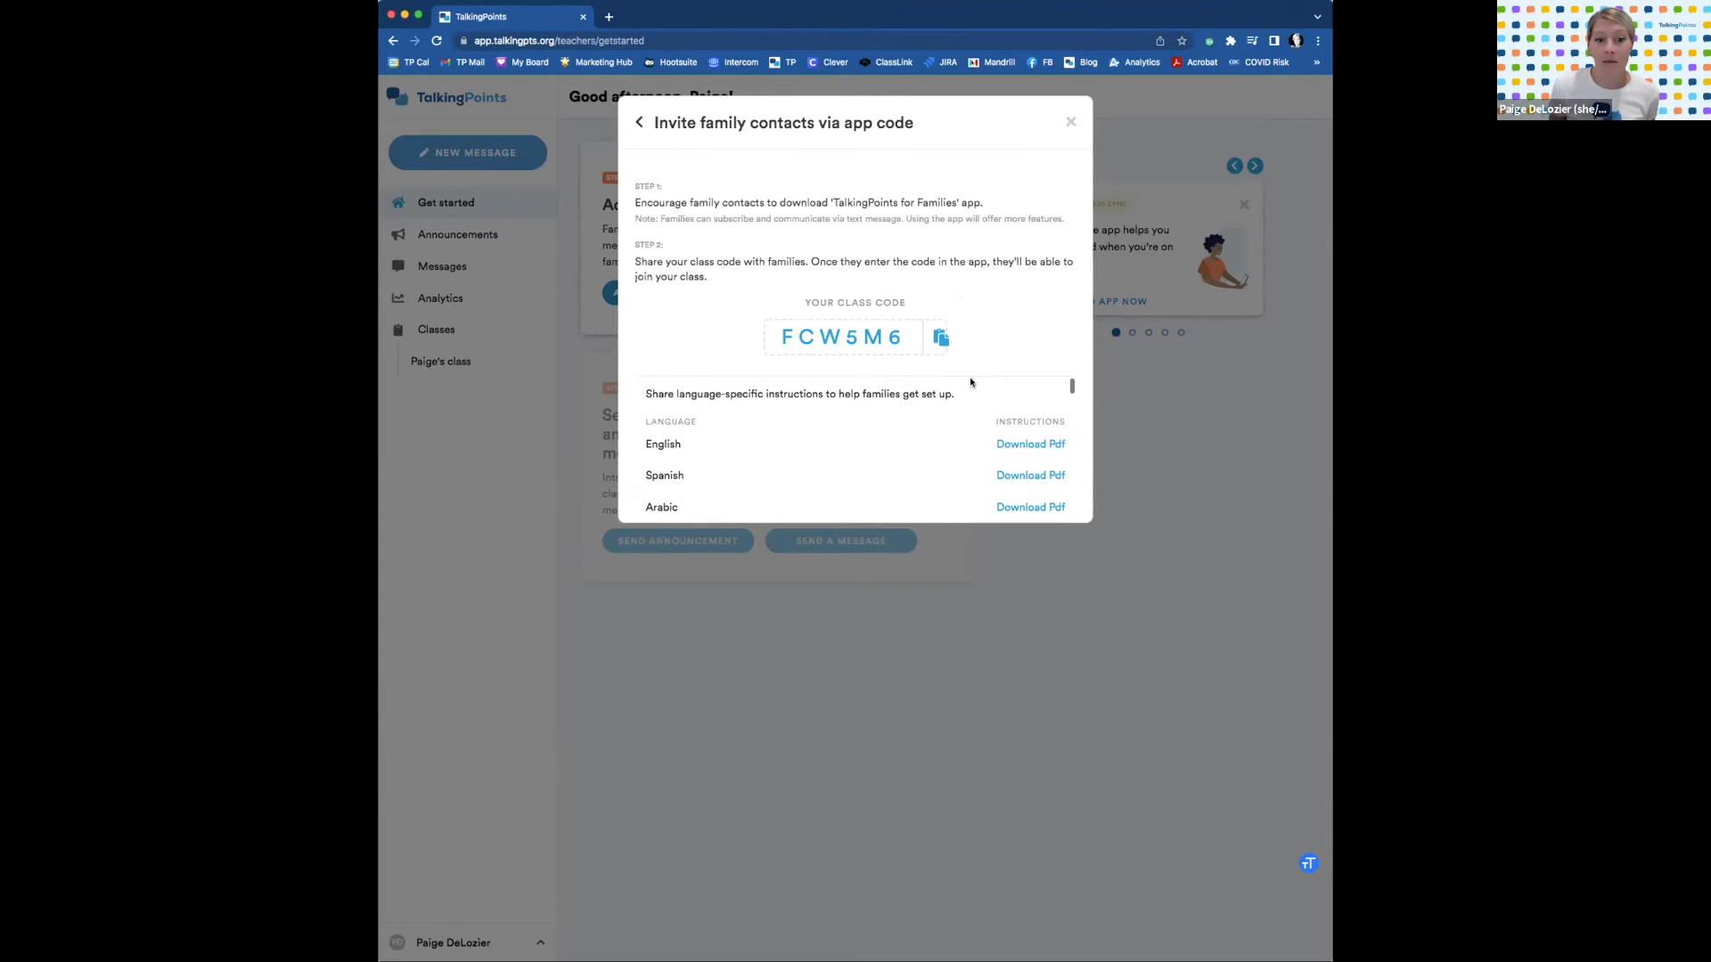
pyautogui.scroll(-1, 917, 419)
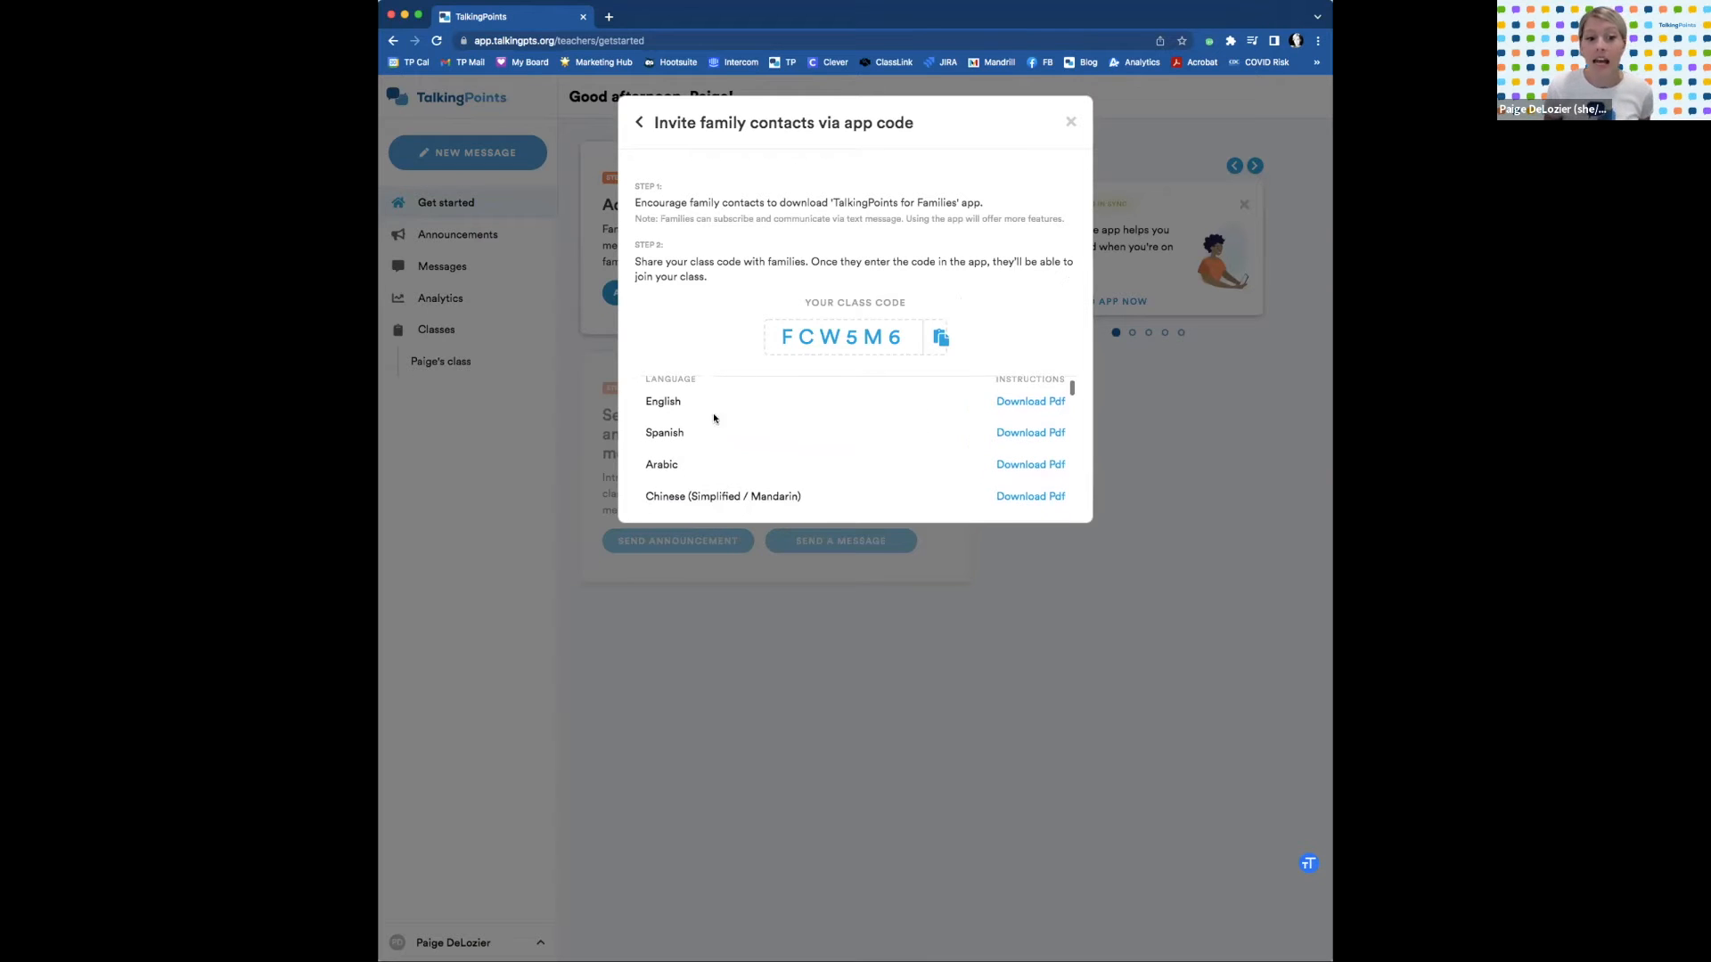
pyautogui.scroll(-1, 870, 458)
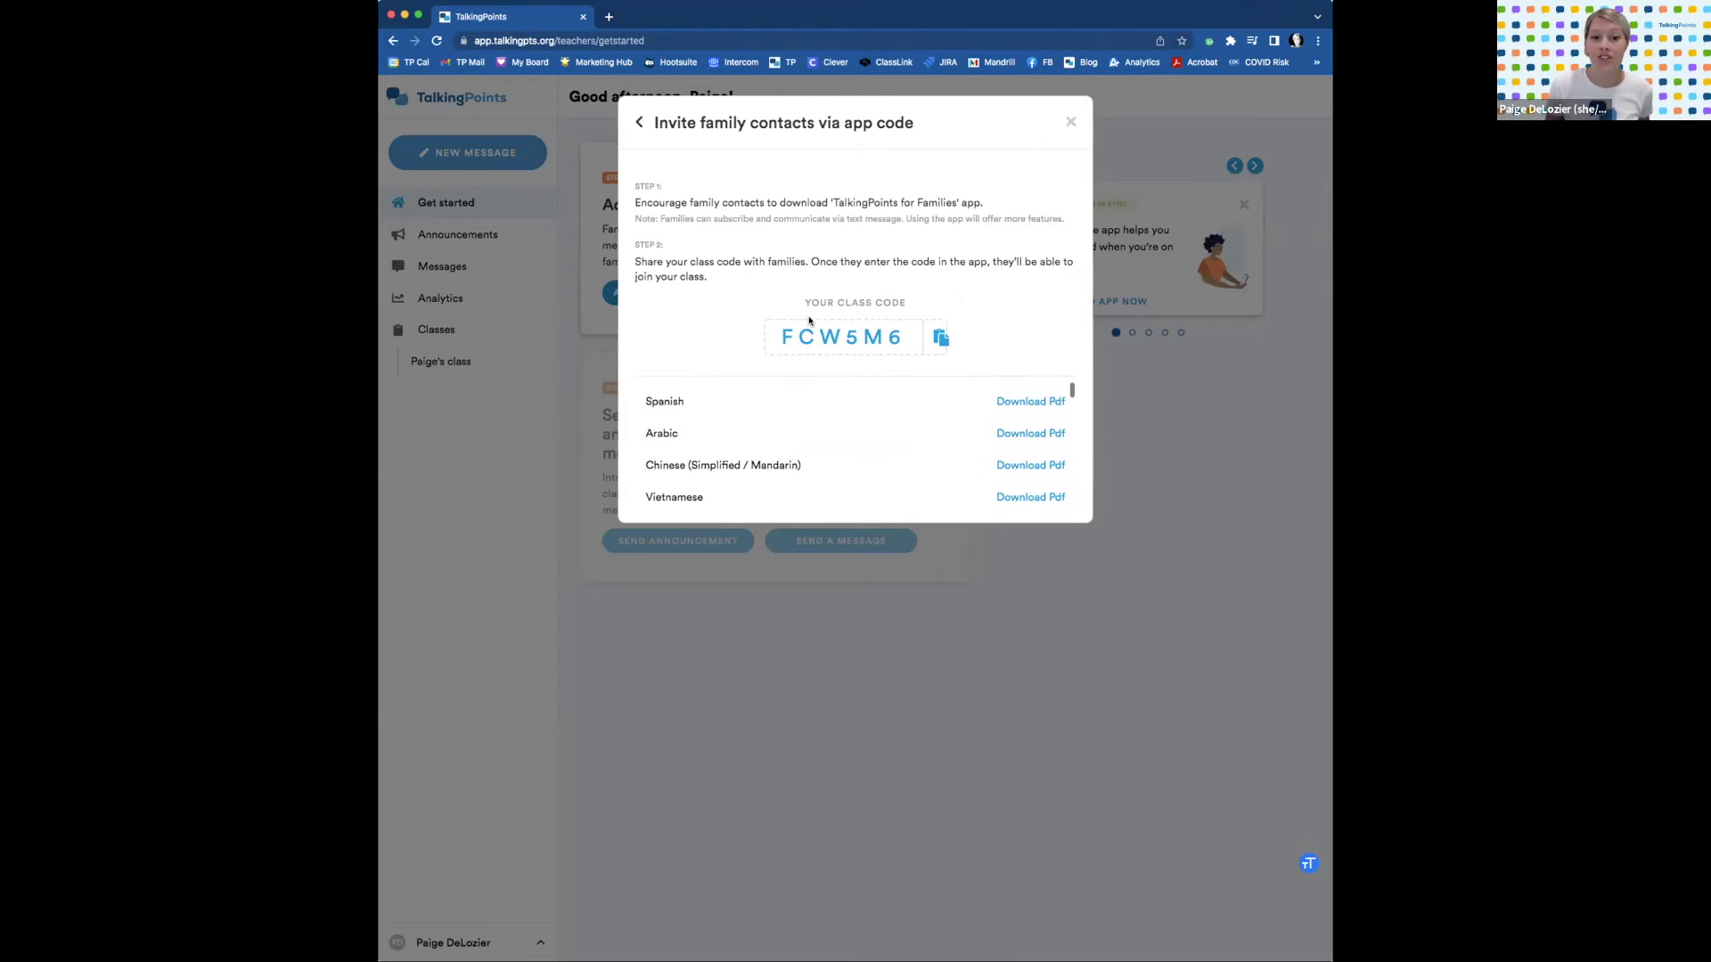
pyautogui.scroll(2, 891, 405)
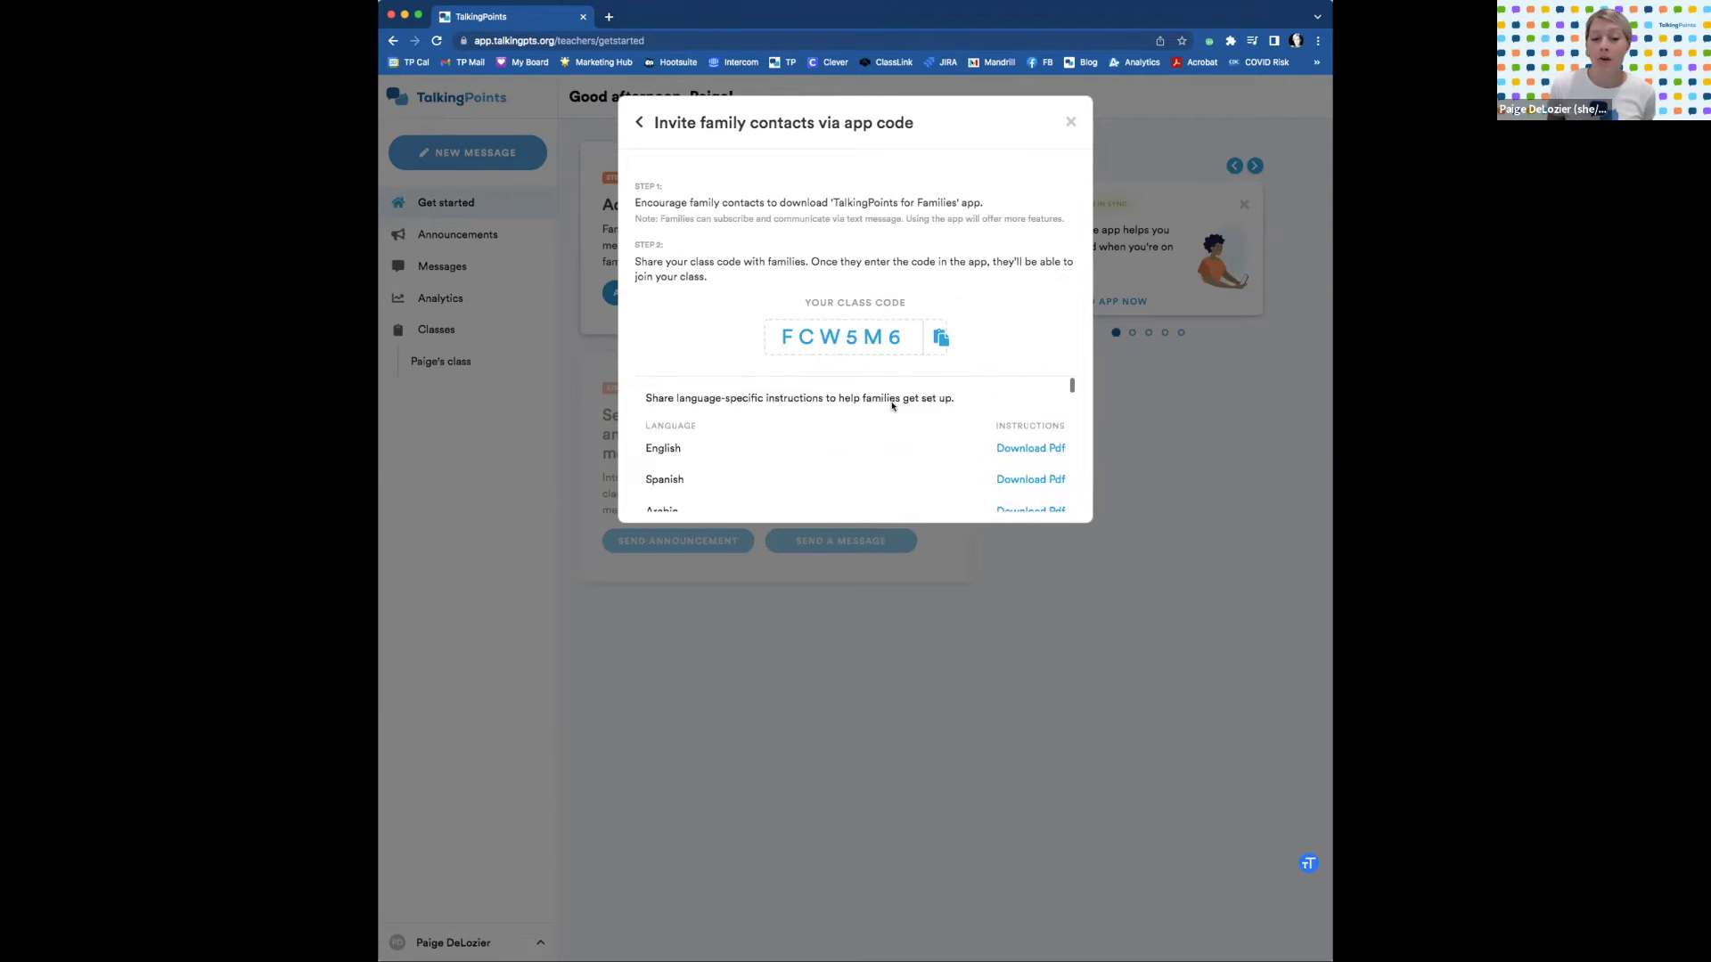
pyautogui.scroll(-1, 833, 459)
pyautogui.click(1071, 121)
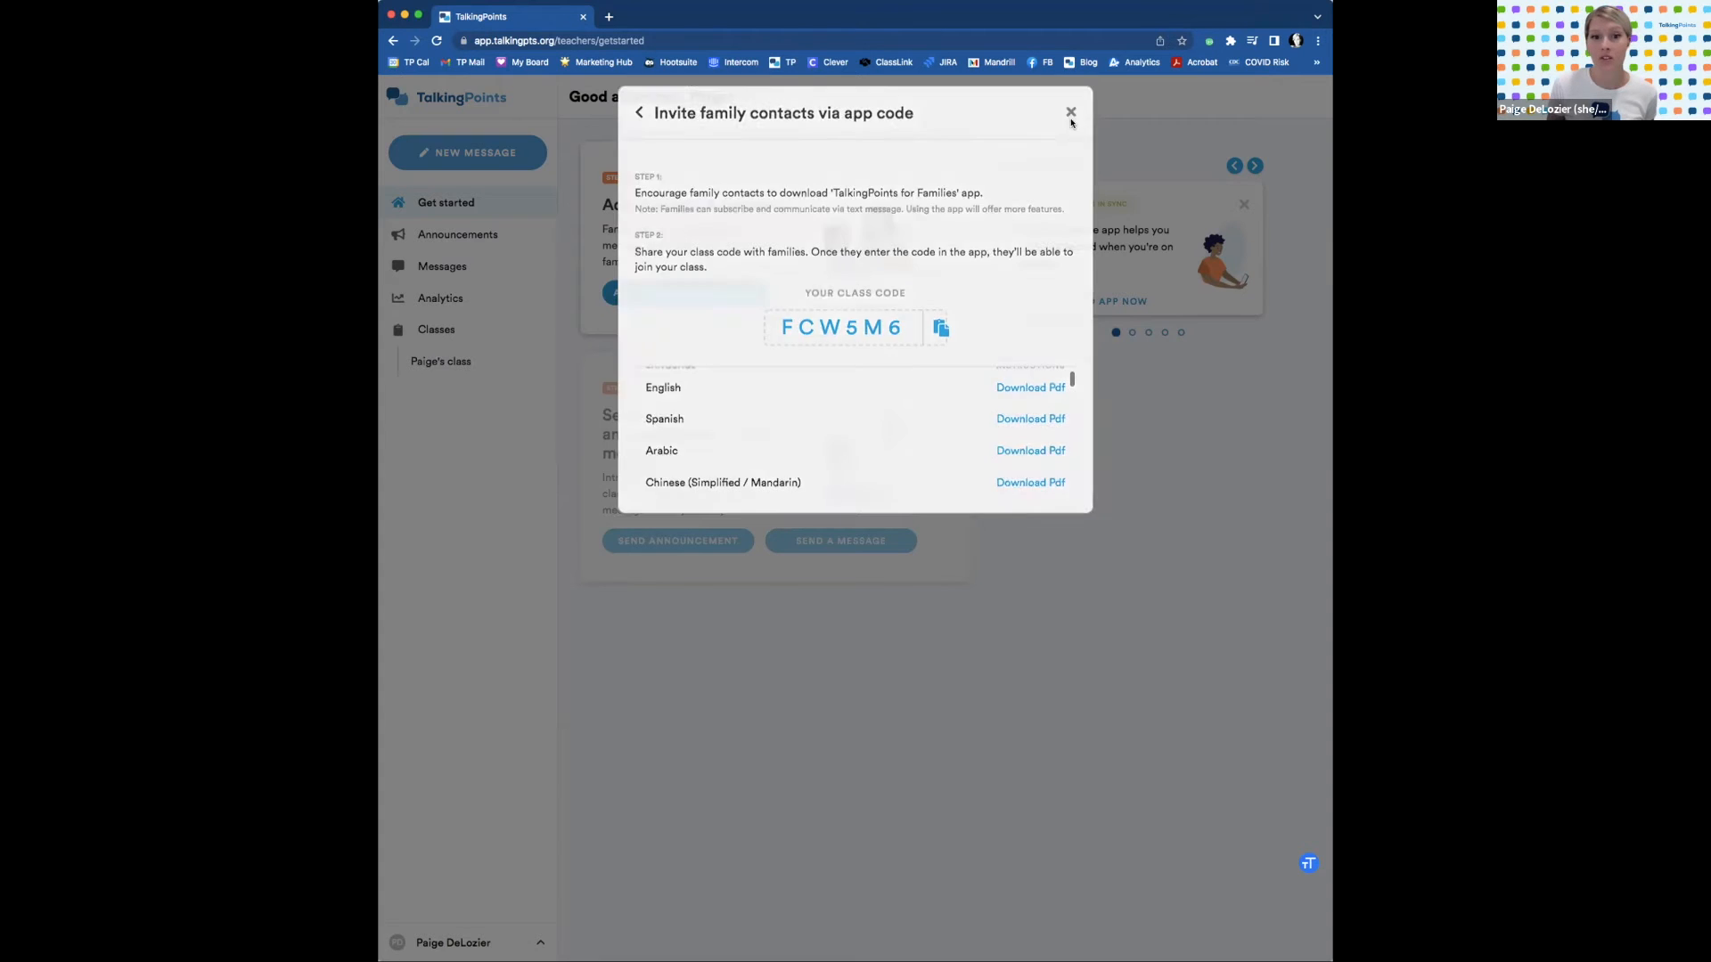
pyautogui.click(720, 294)
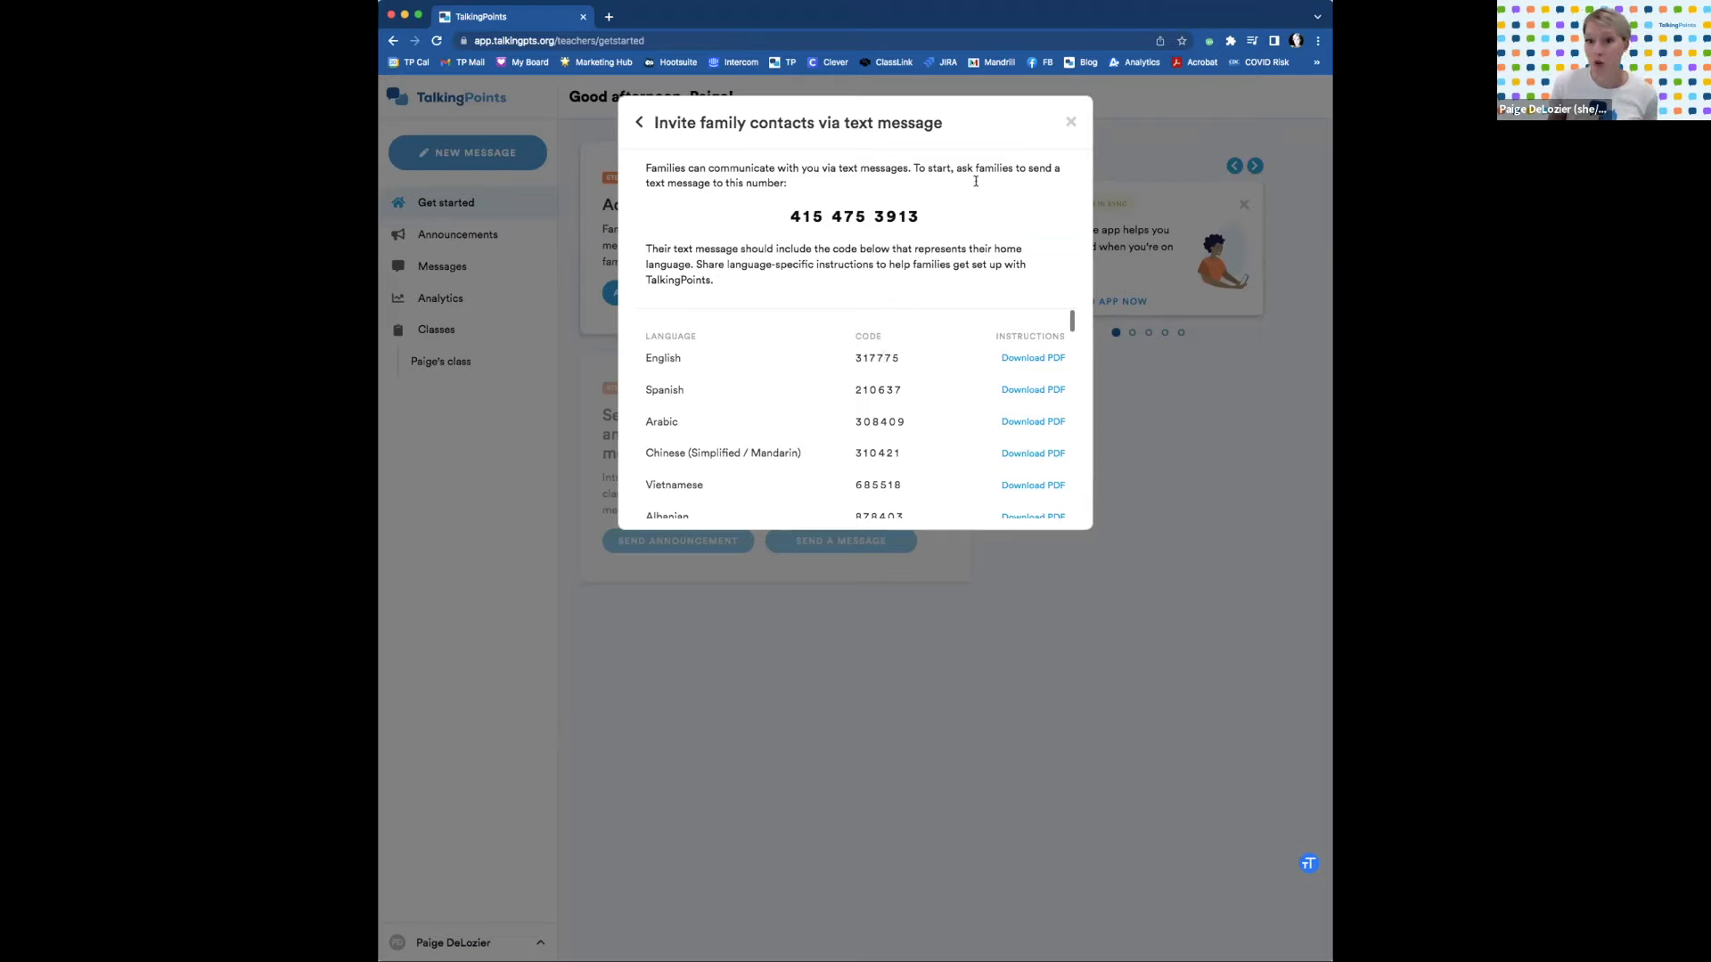
pyautogui.click(1071, 121)
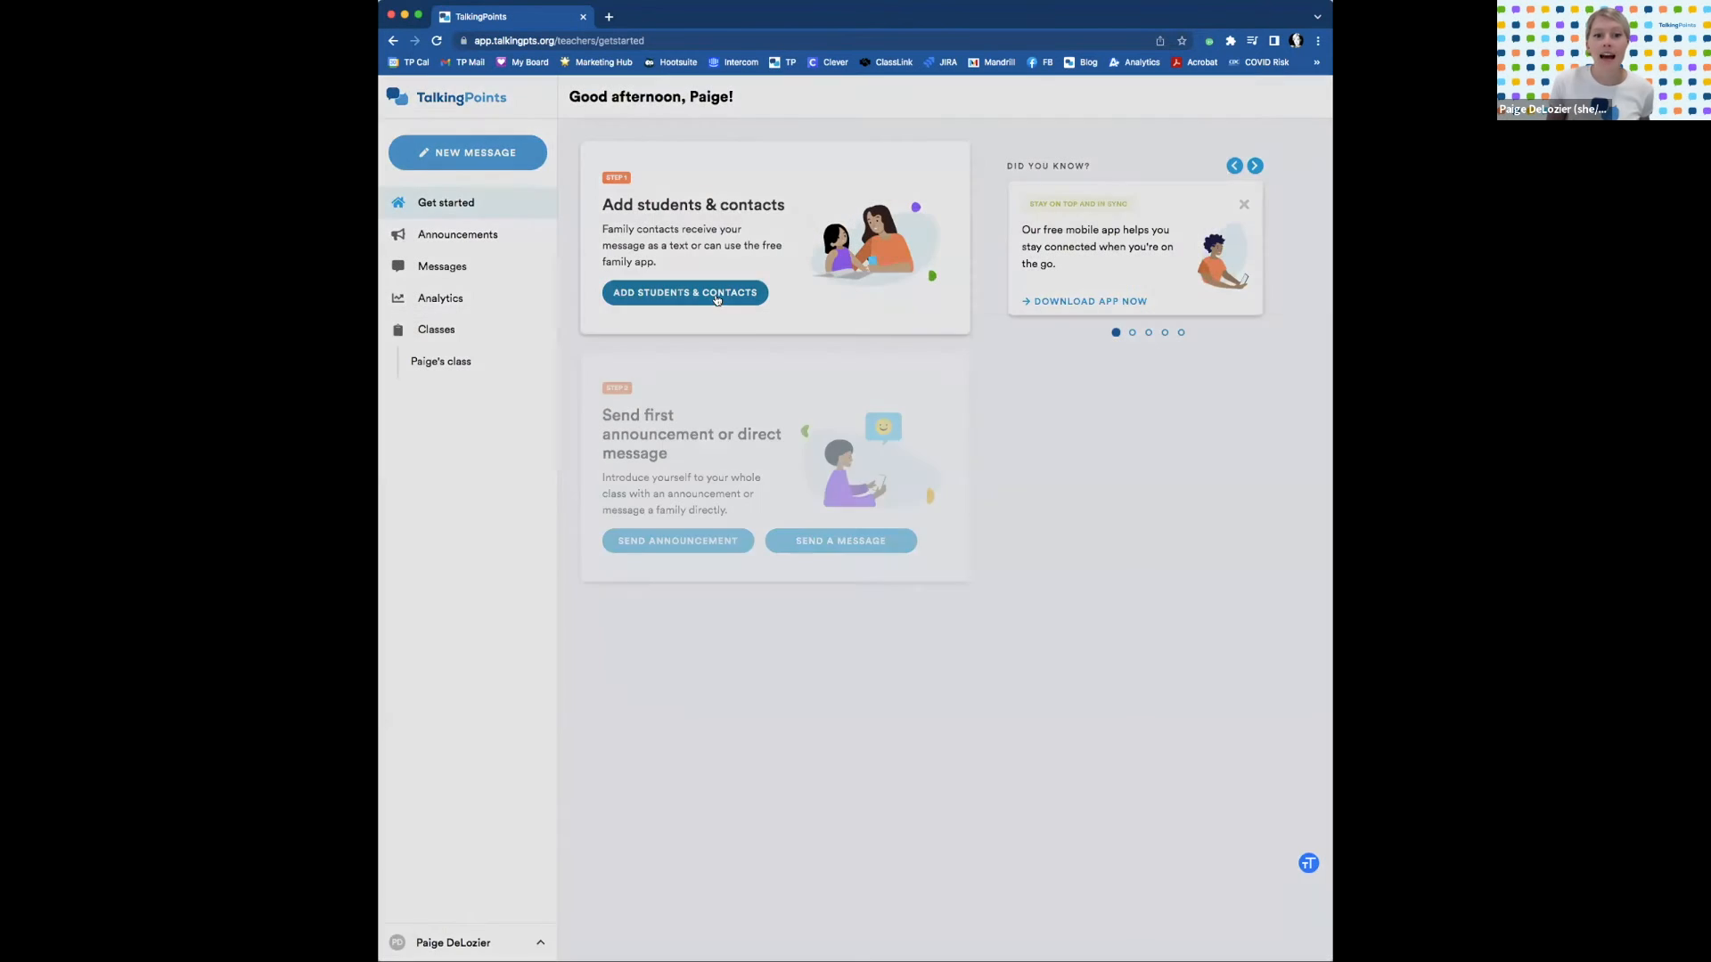
# Open the 'Add students and contacts manually' form via 'Already have your students' family contact info?'.
pyautogui.click(717, 300)
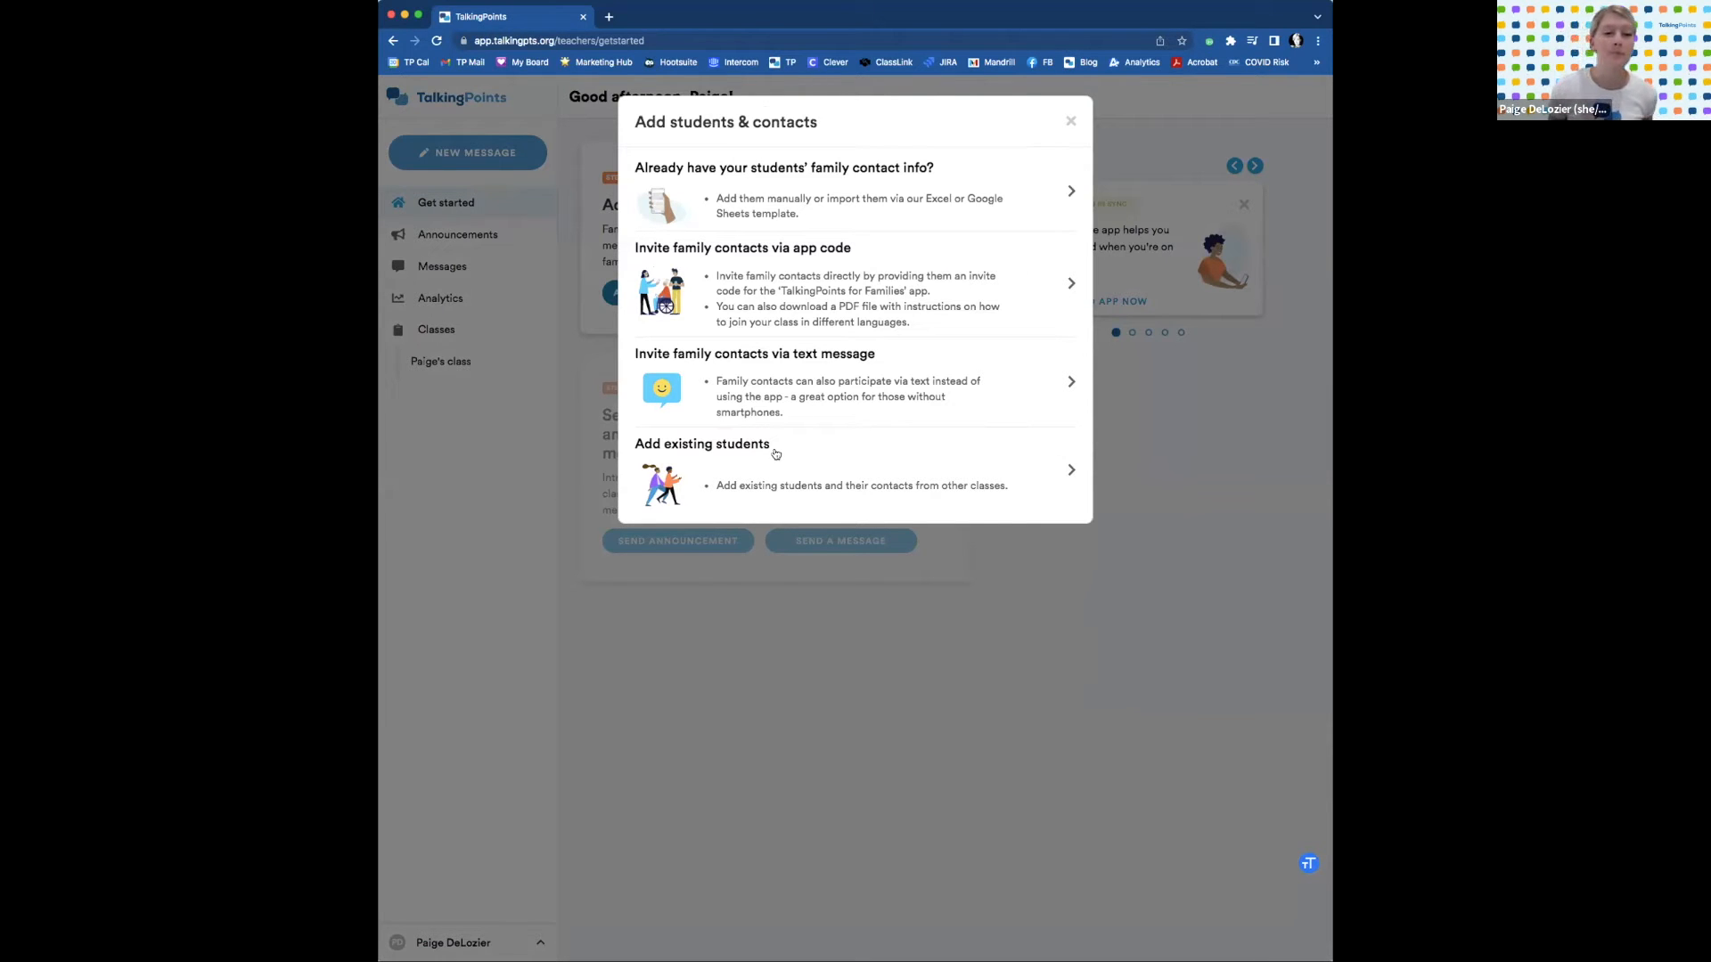
pyautogui.click(811, 193)
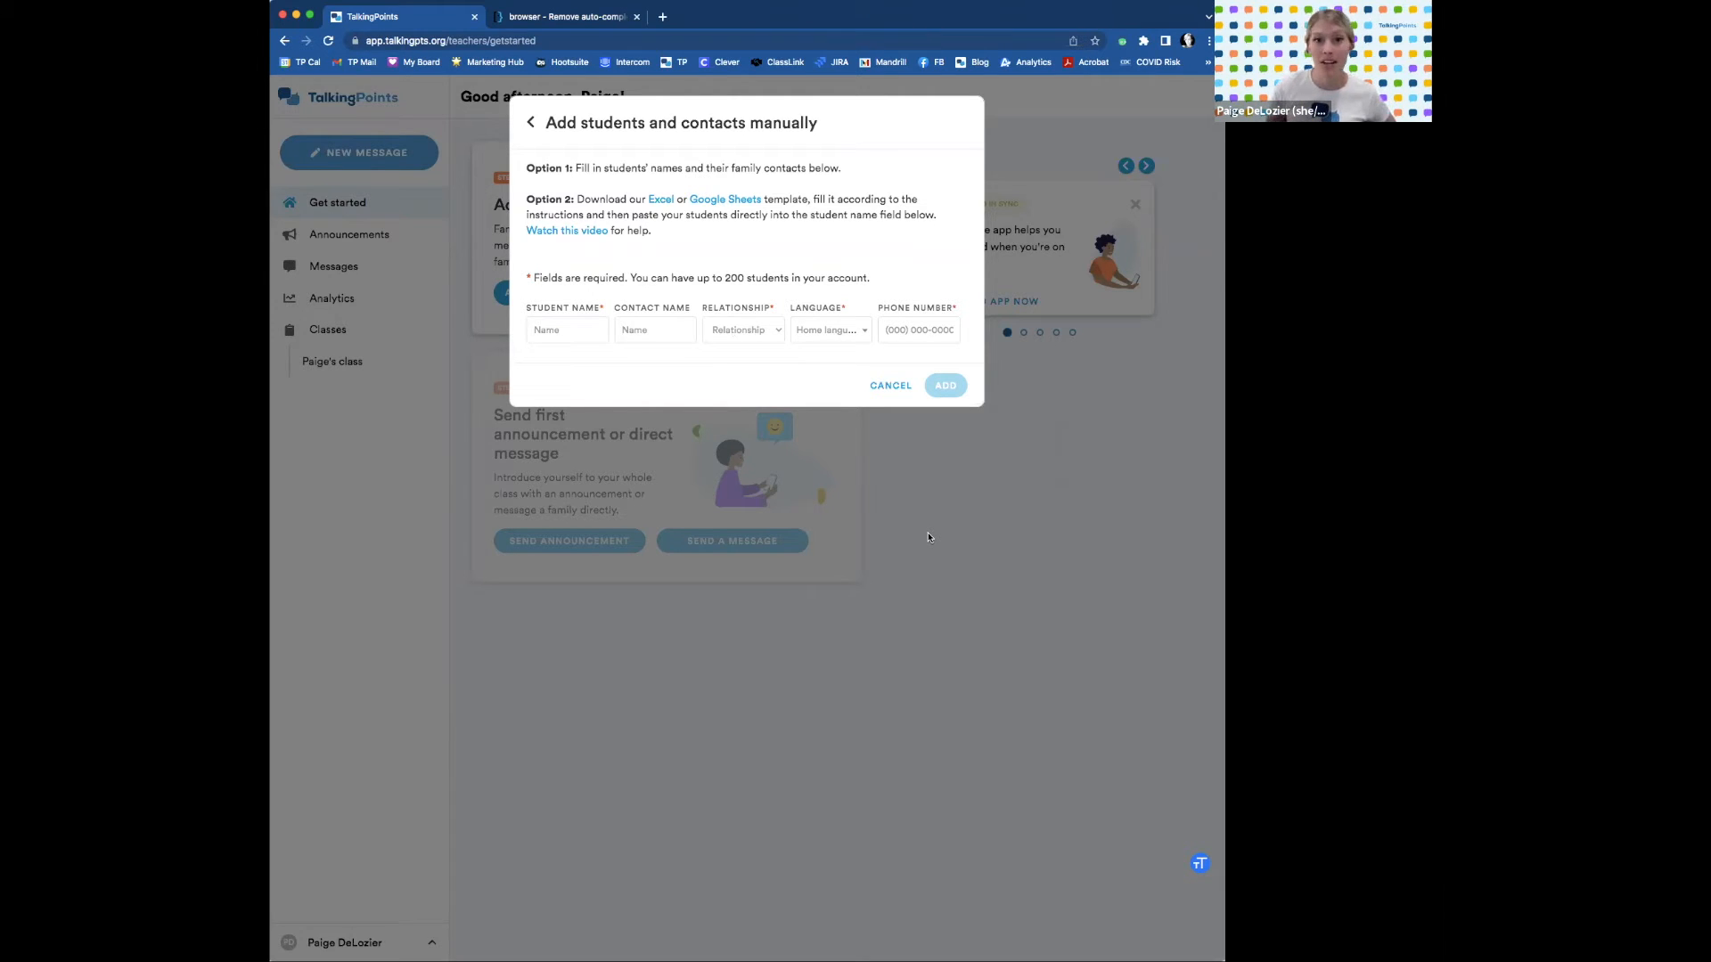
# Fill the first row: student and contact names, Stepmother, English, and the contact's phone number.
pyautogui.click(567, 330)
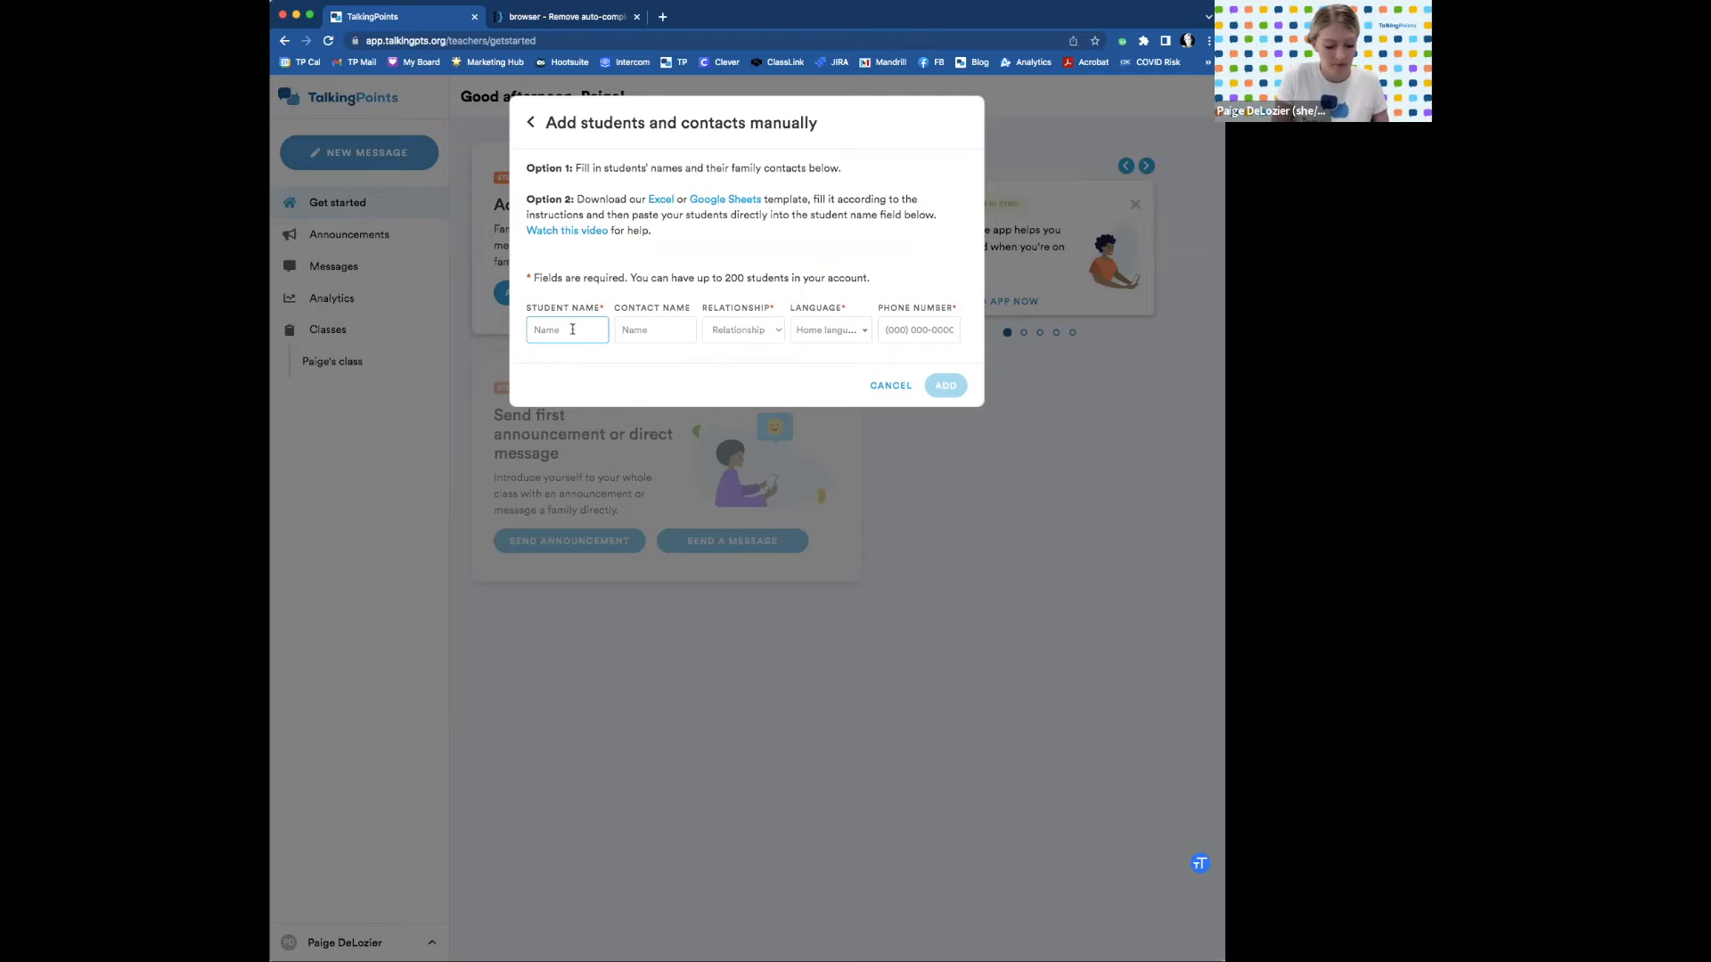
pyautogui.write('Bryn')
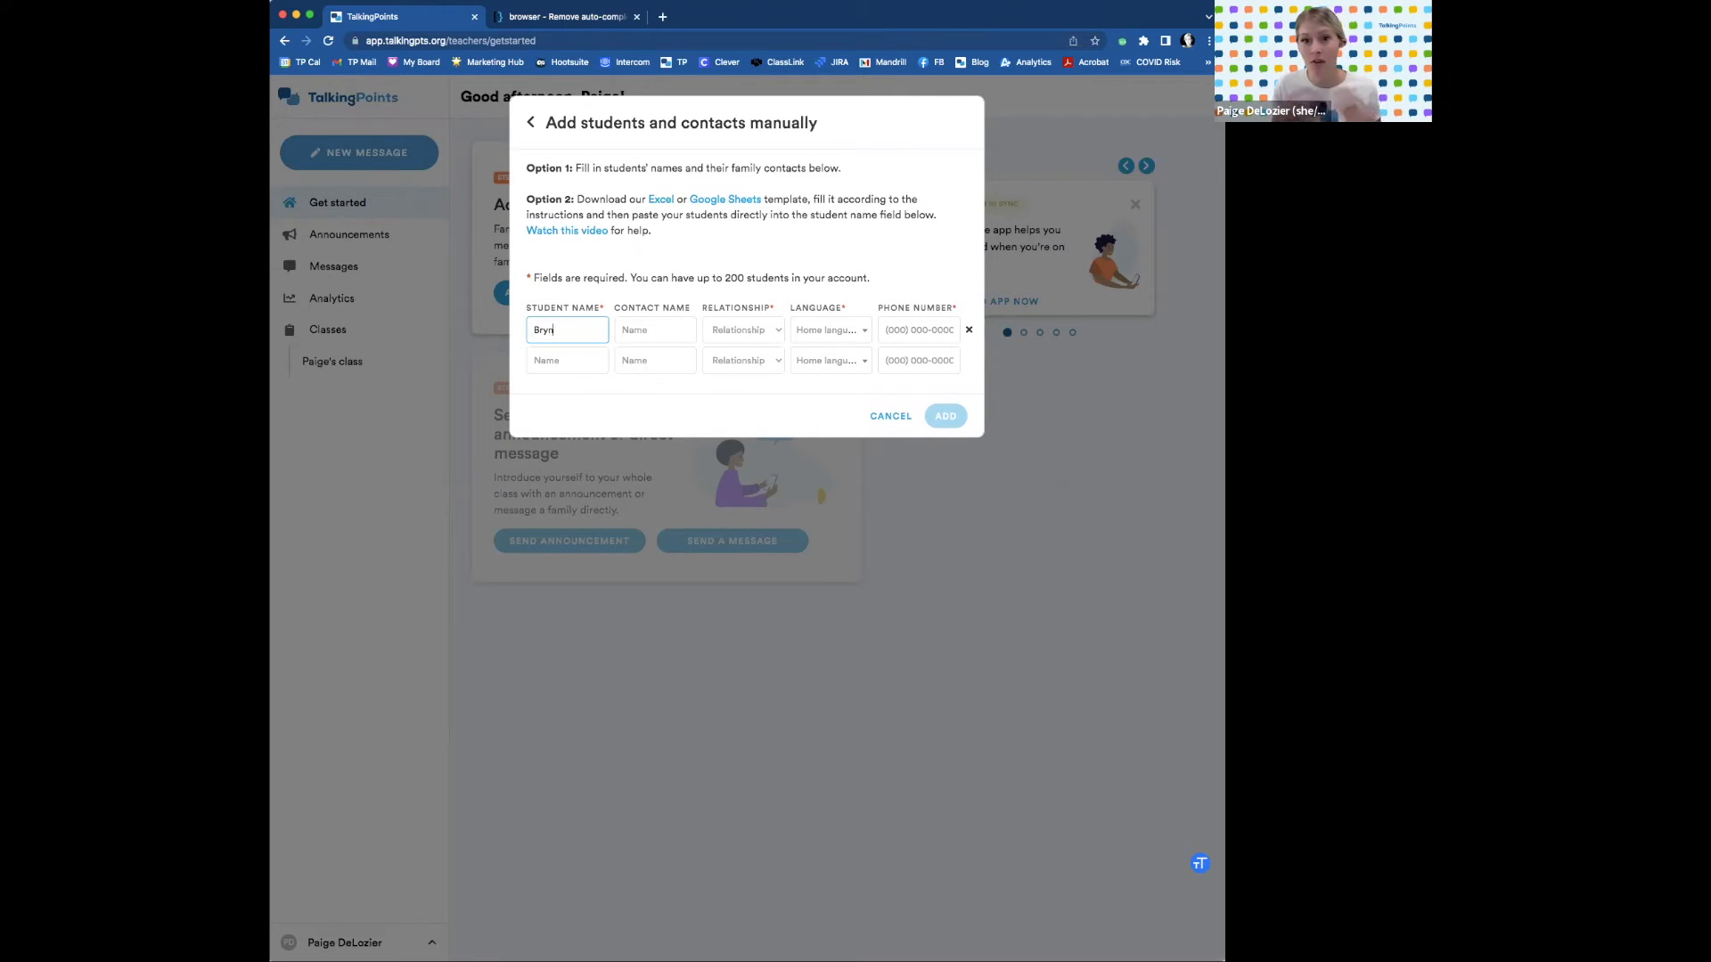
pyautogui.press('Tab')
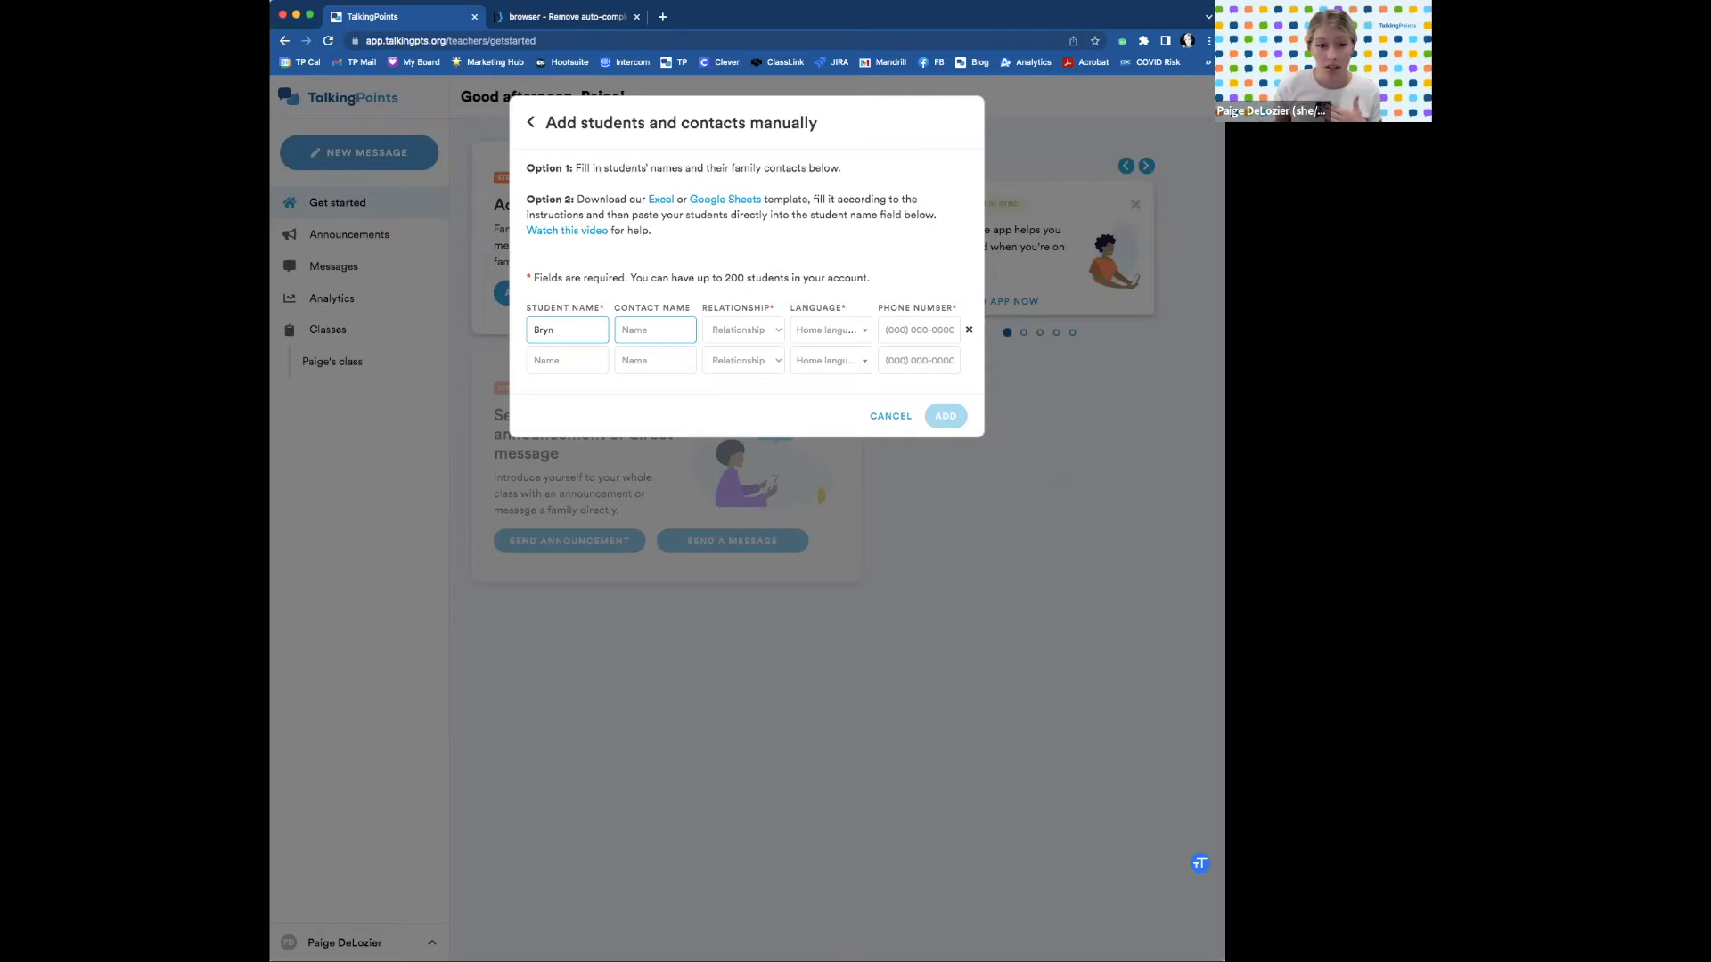
pyautogui.press('Tab')
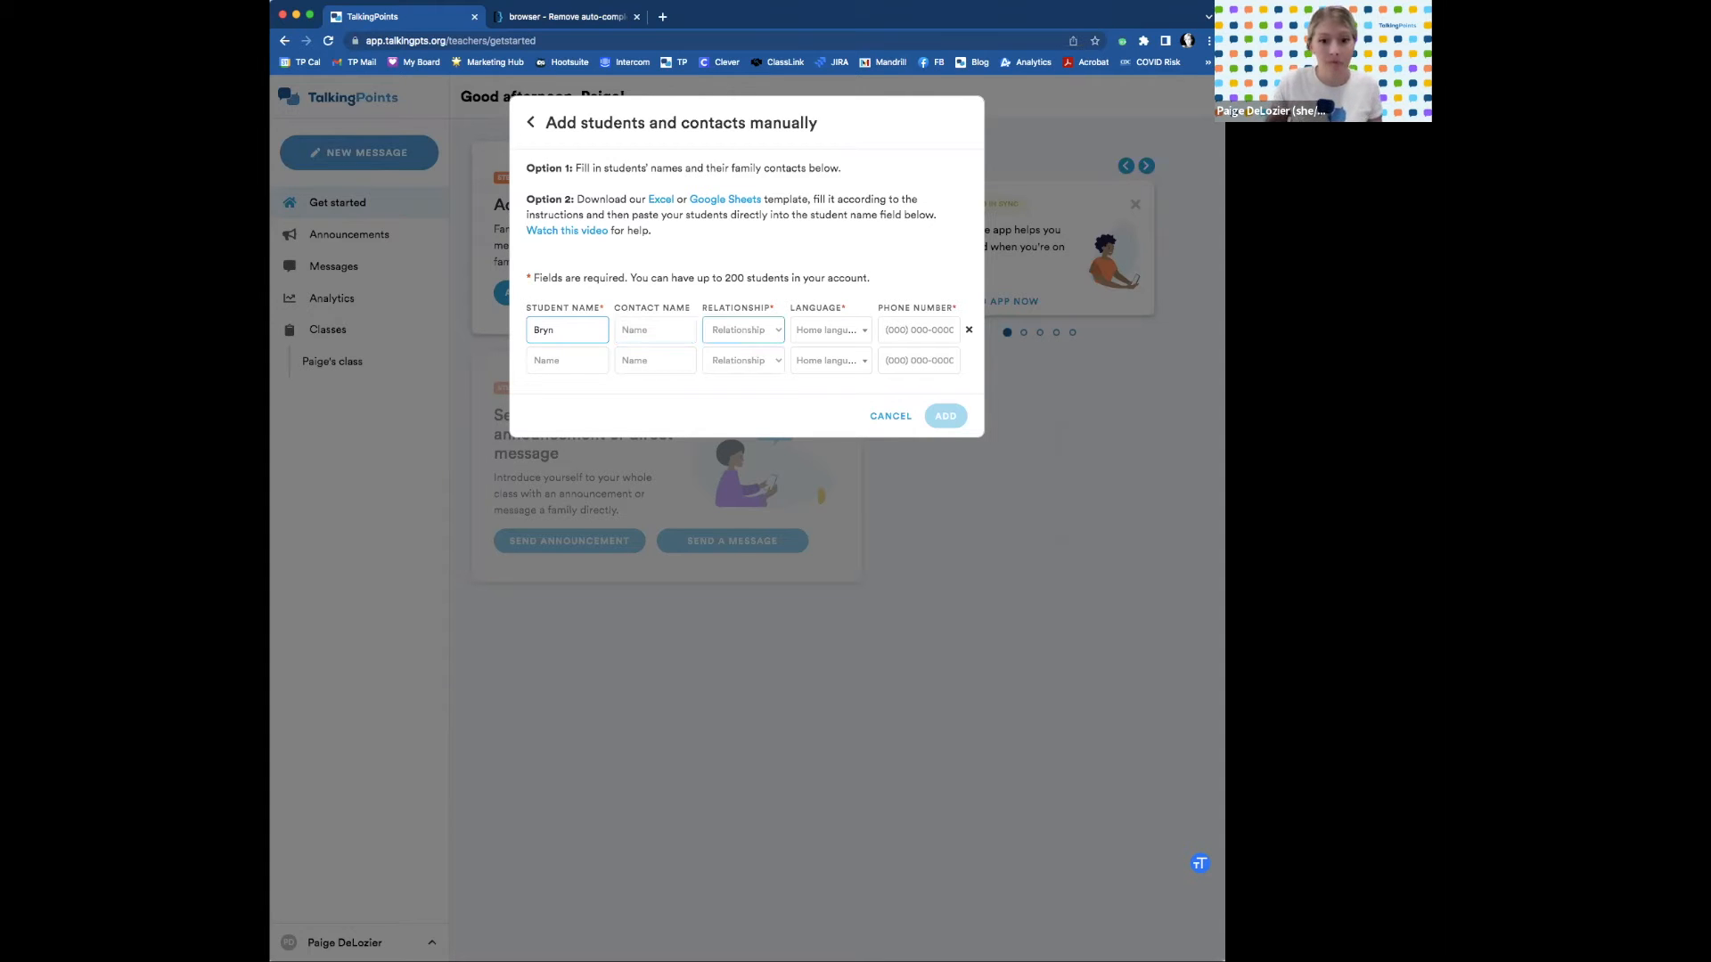
pyautogui.click(761, 334)
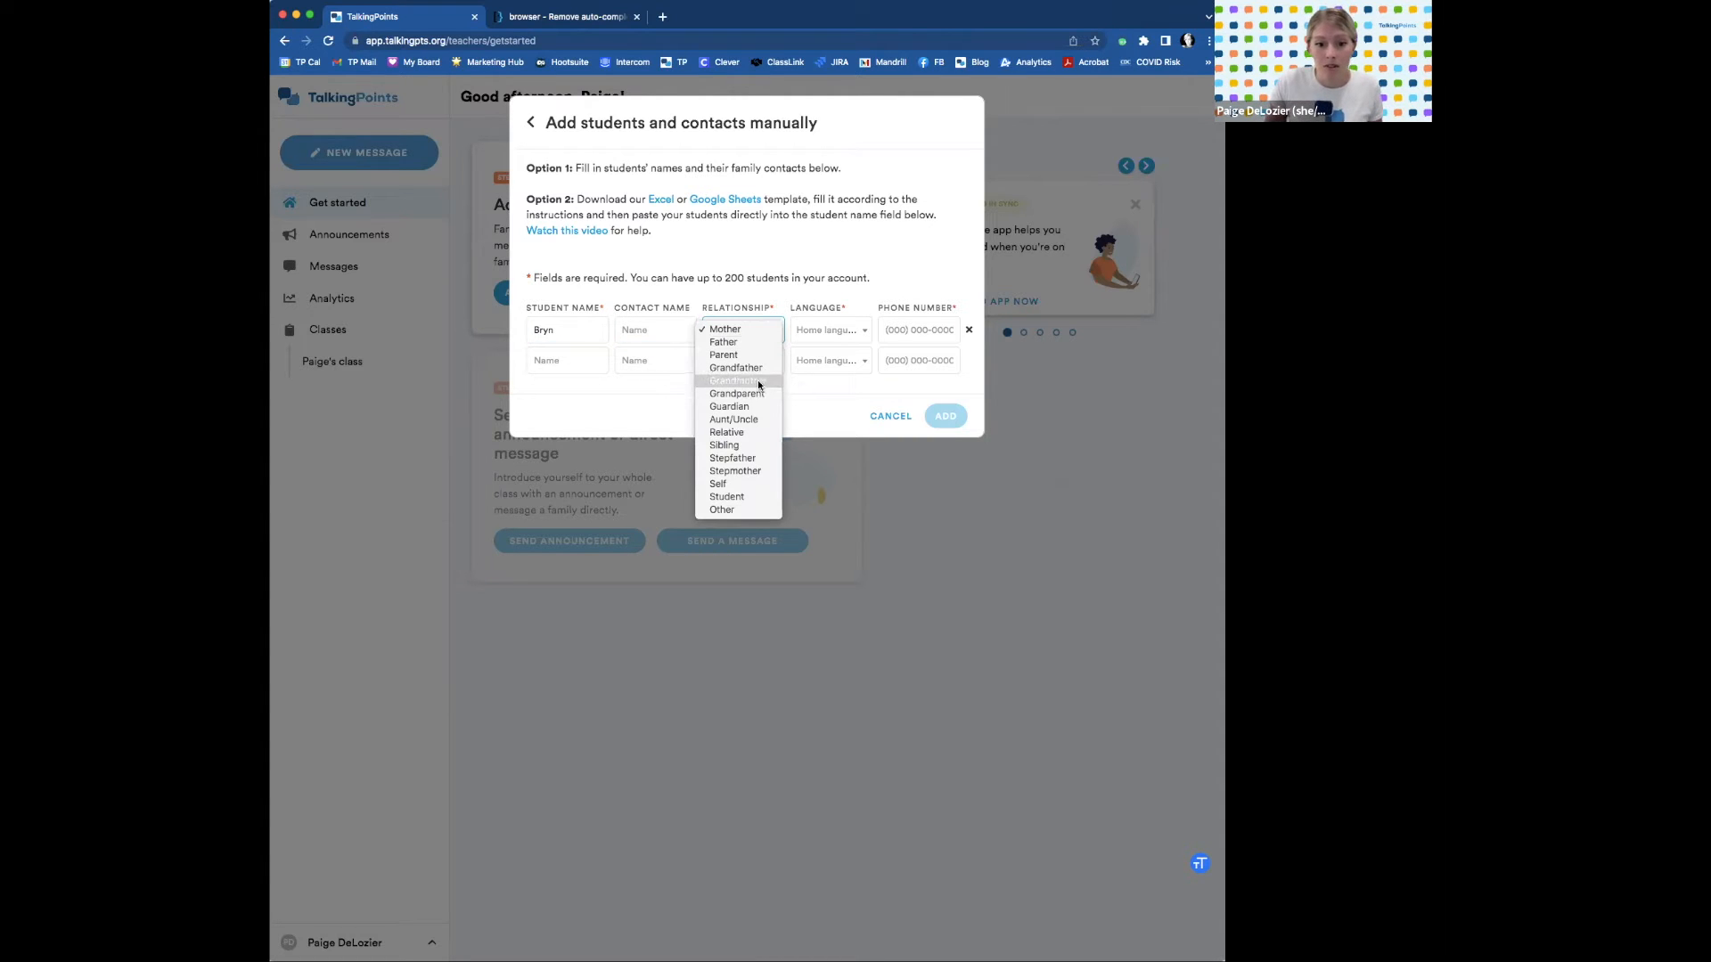
pyautogui.click(756, 470)
pyautogui.click(685, 331)
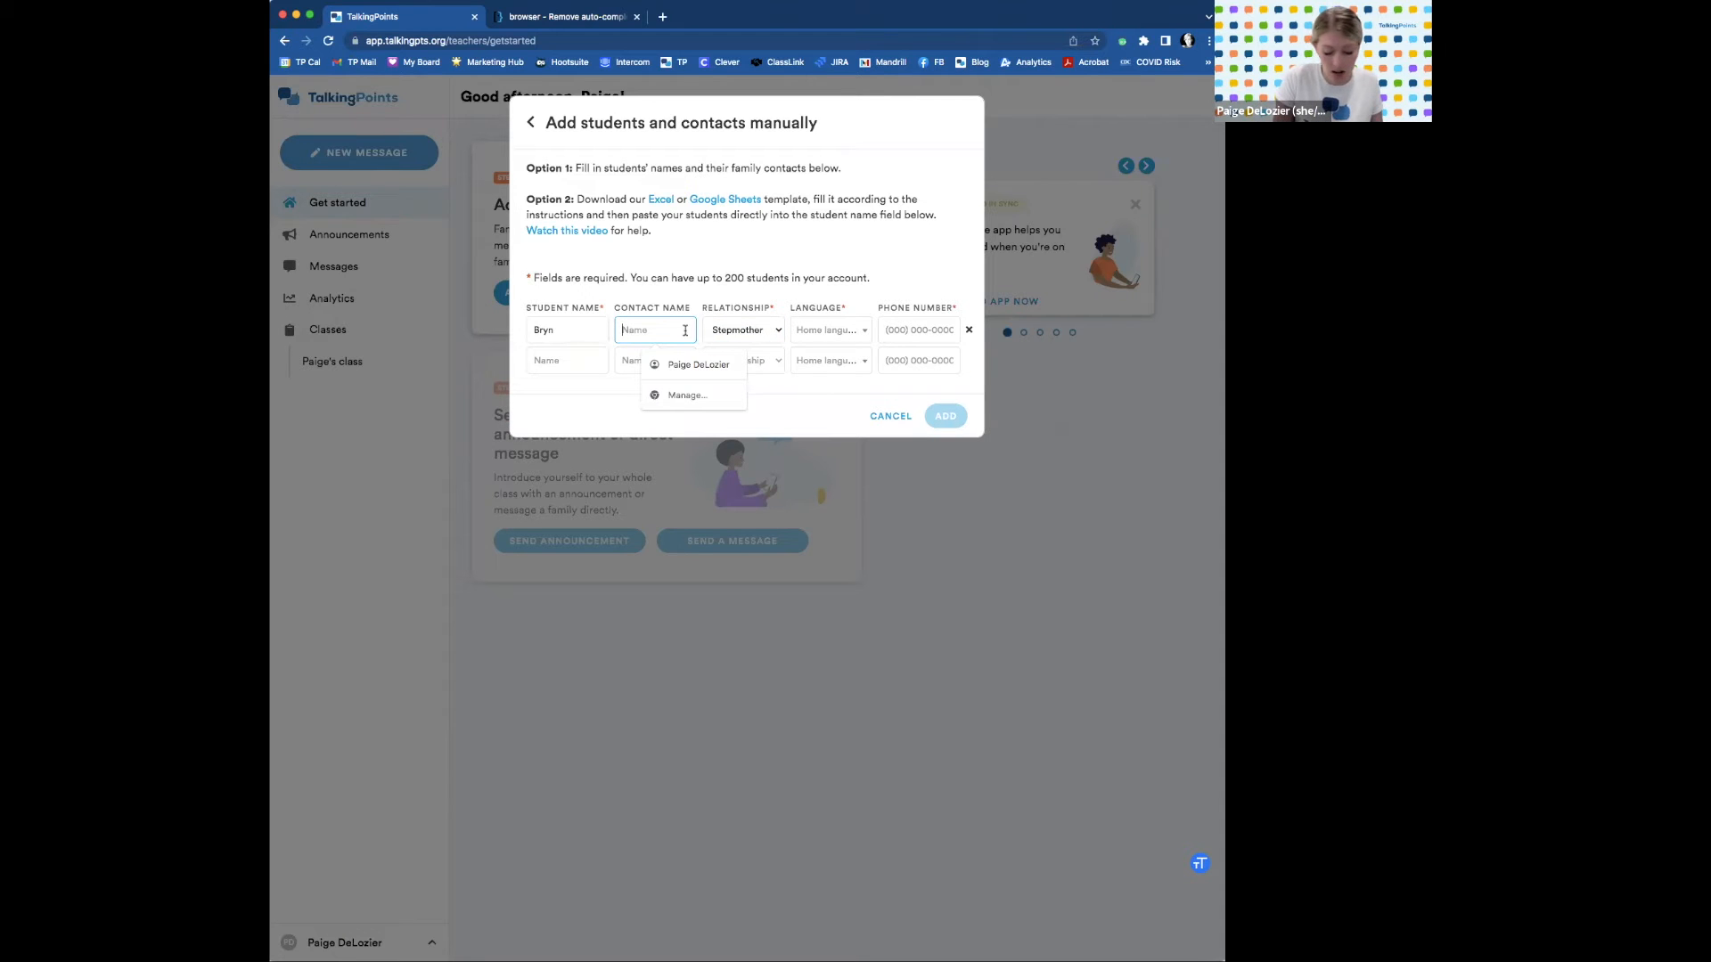
pyautogui.write('Paige')
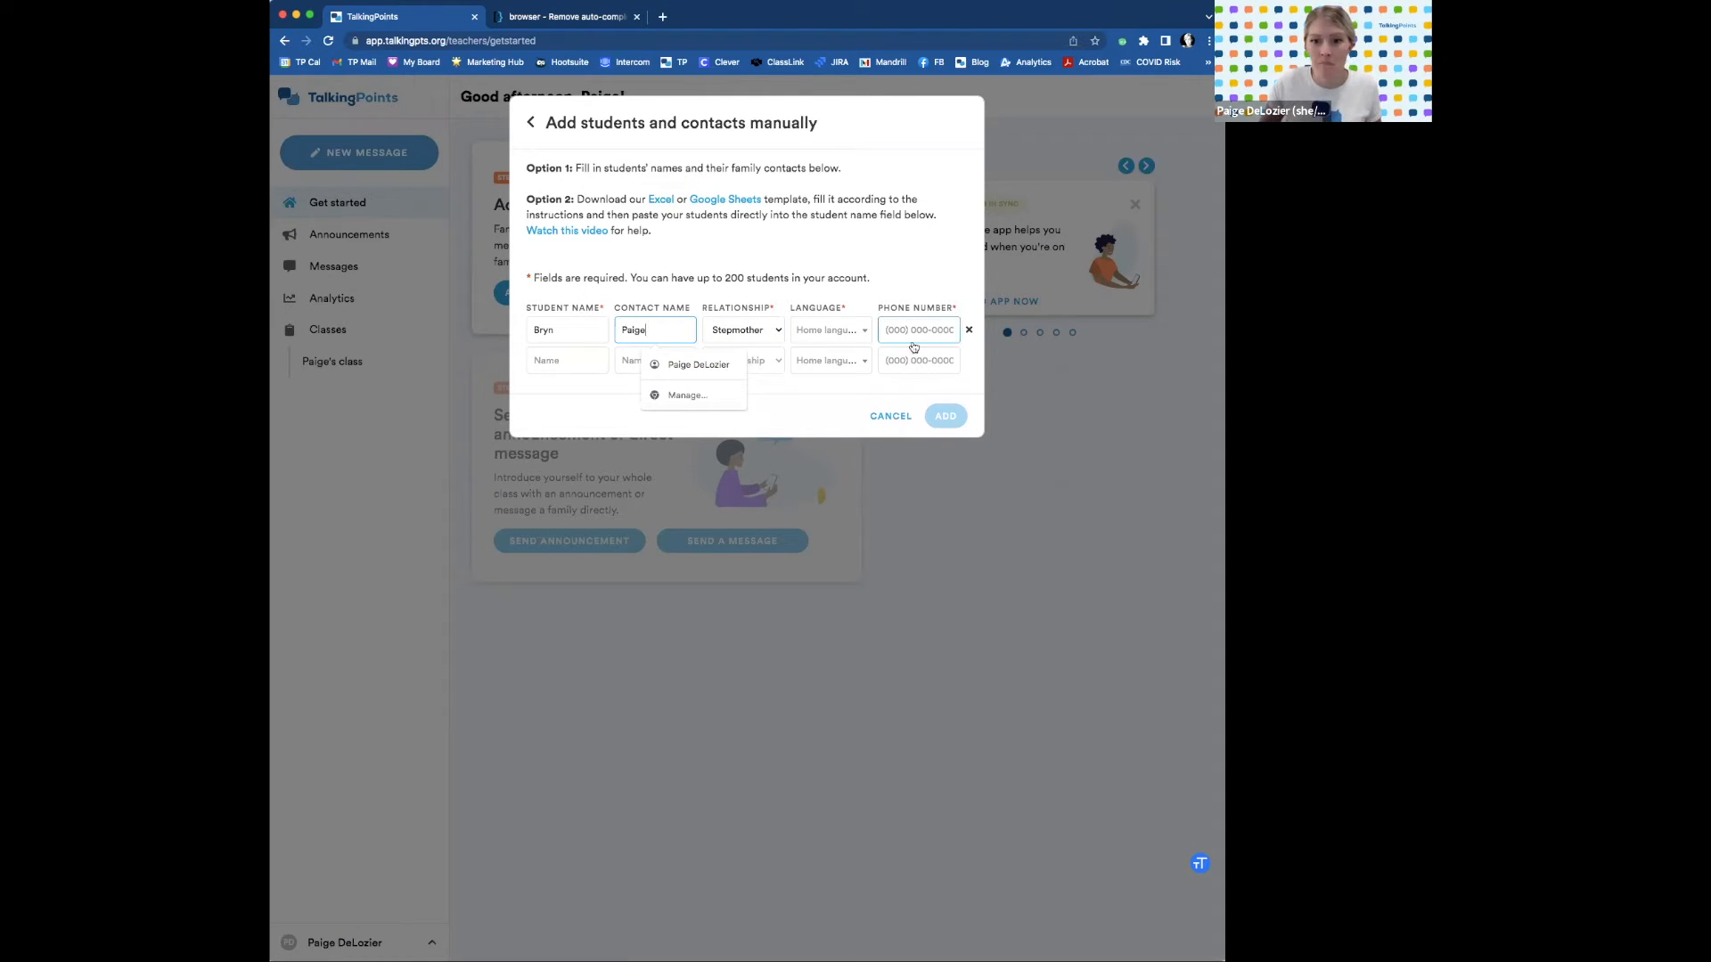
pyautogui.click(862, 337)
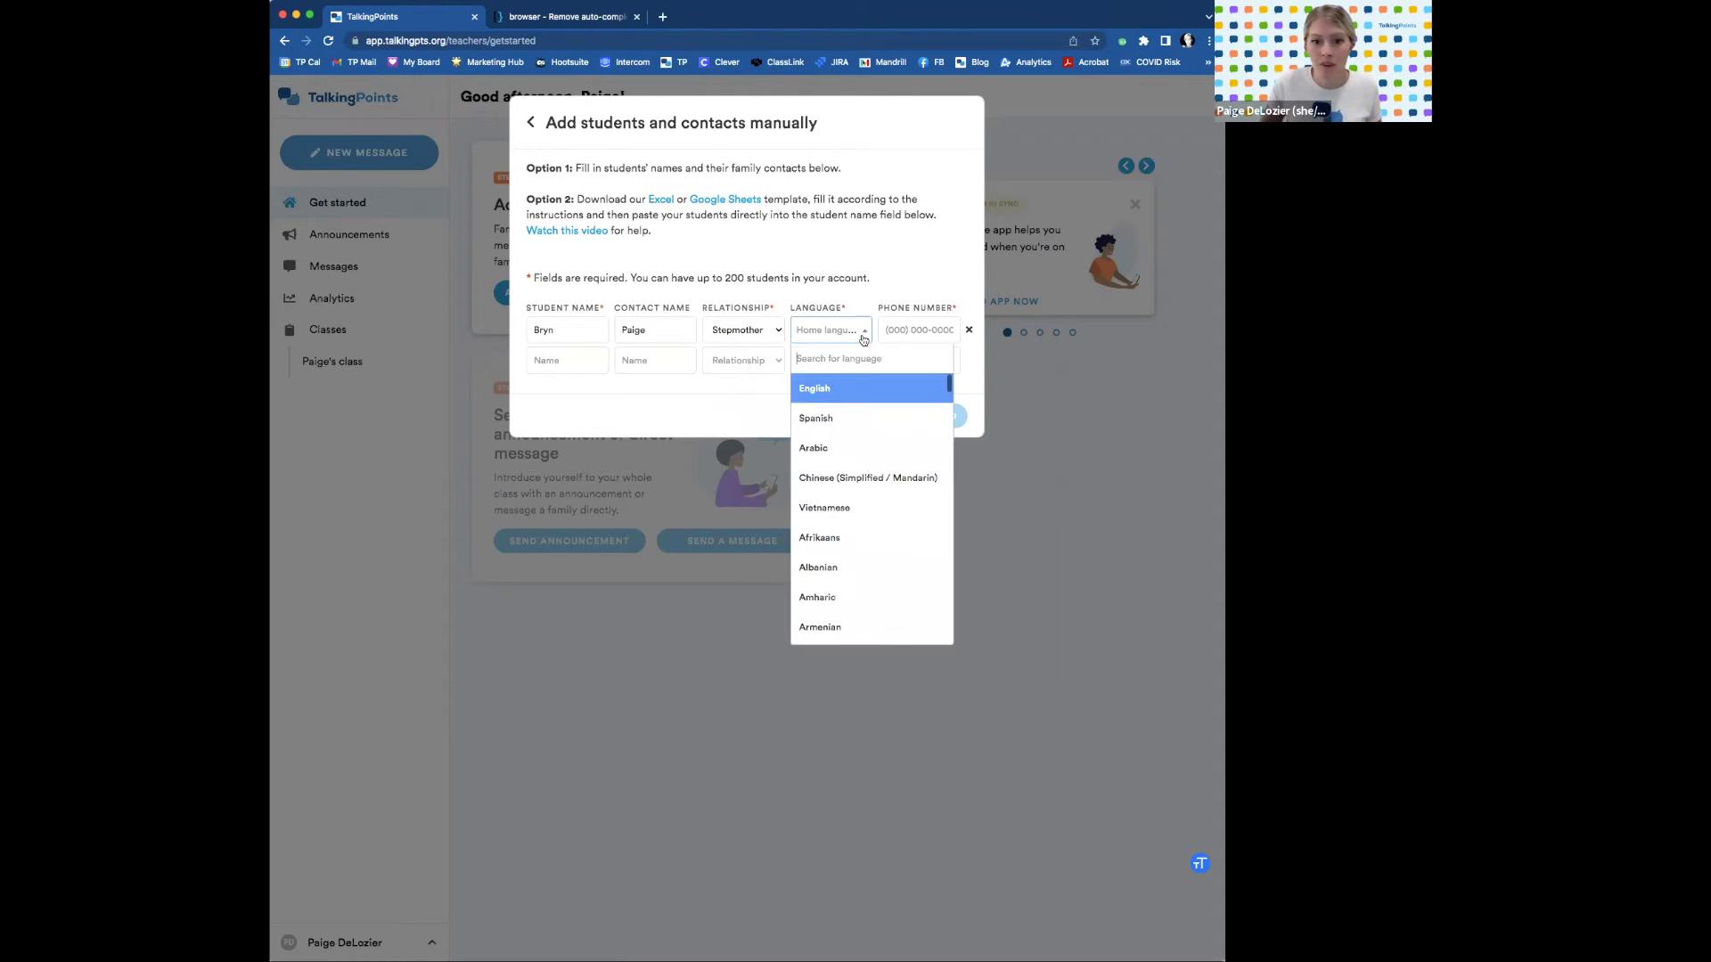
pyautogui.click(861, 386)
pyautogui.click(915, 333)
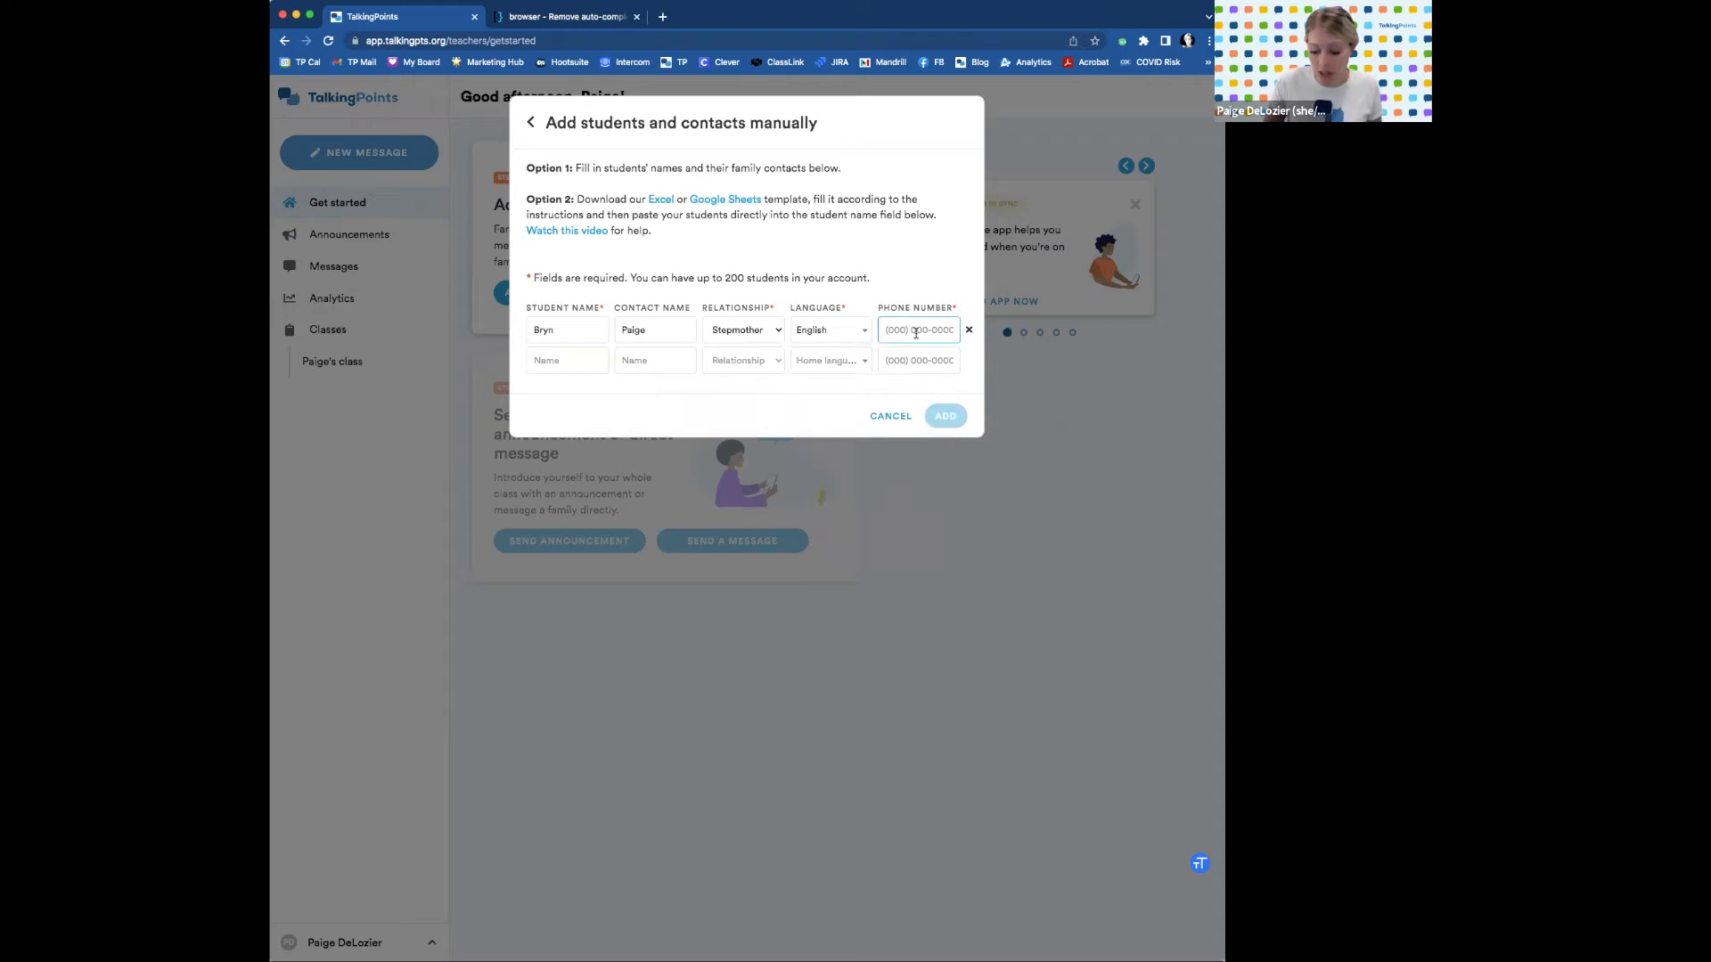
pyautogui.write('555')
pyautogui.write('5555555')
# Add a second student with a Father contact, Spanish home language and a phone number.
pyautogui.click(549, 360)
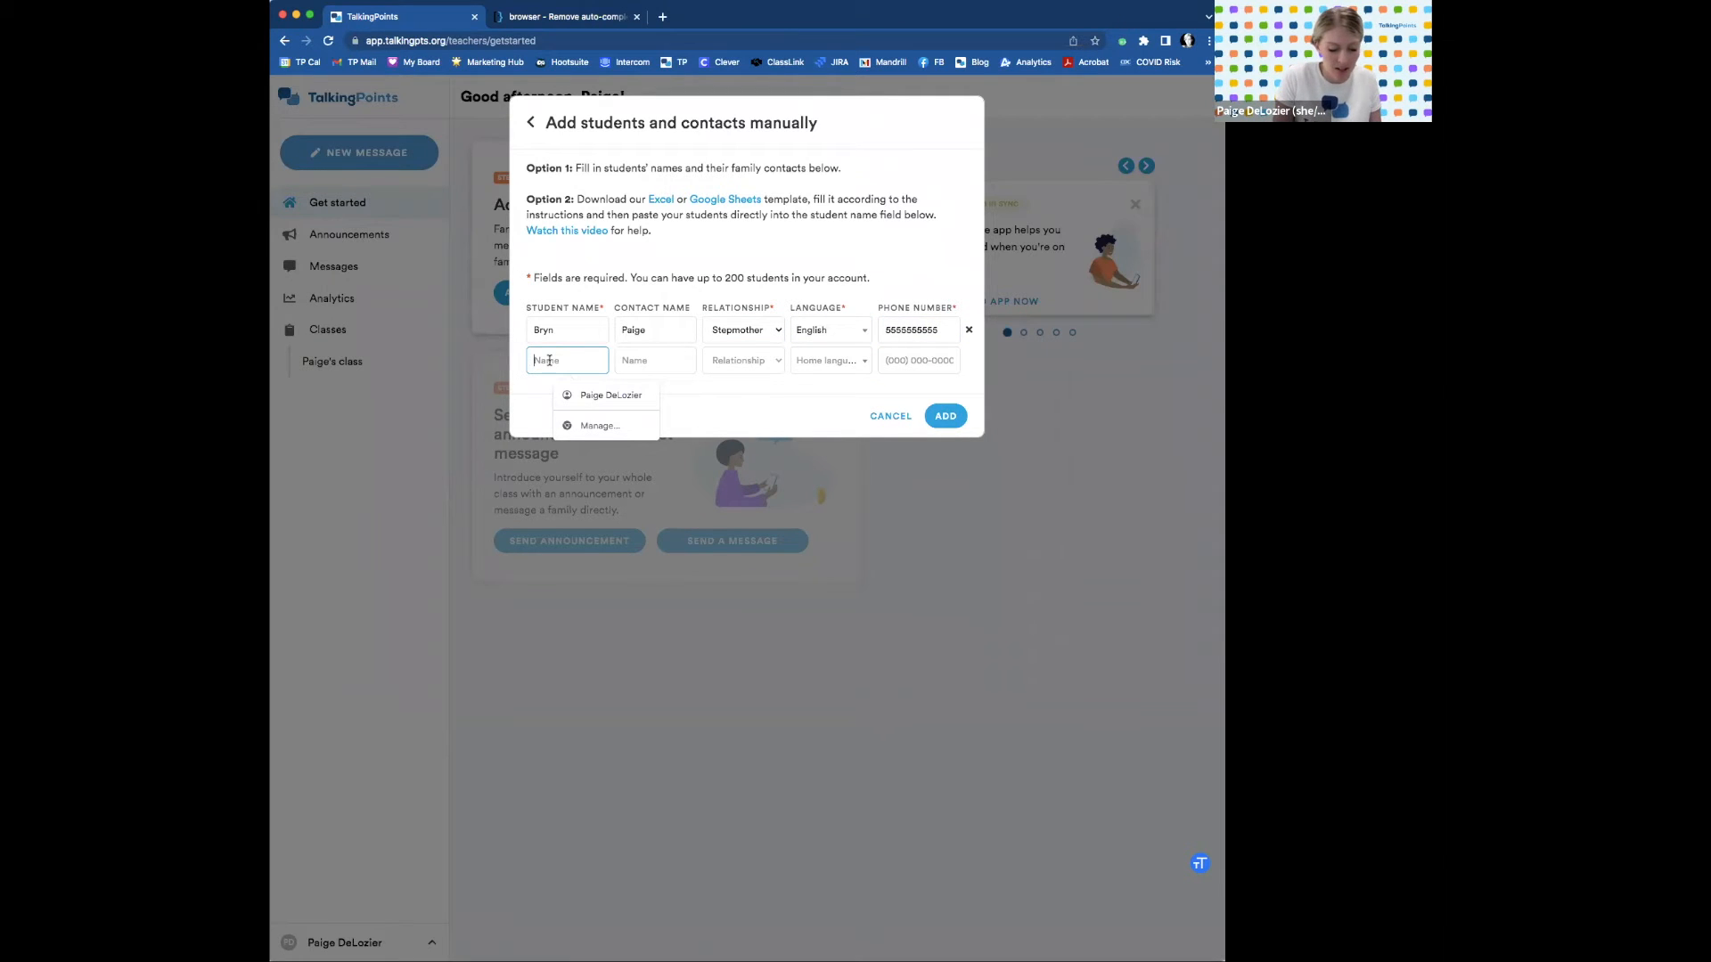
pyautogui.write('John')
pyautogui.press('Tab')
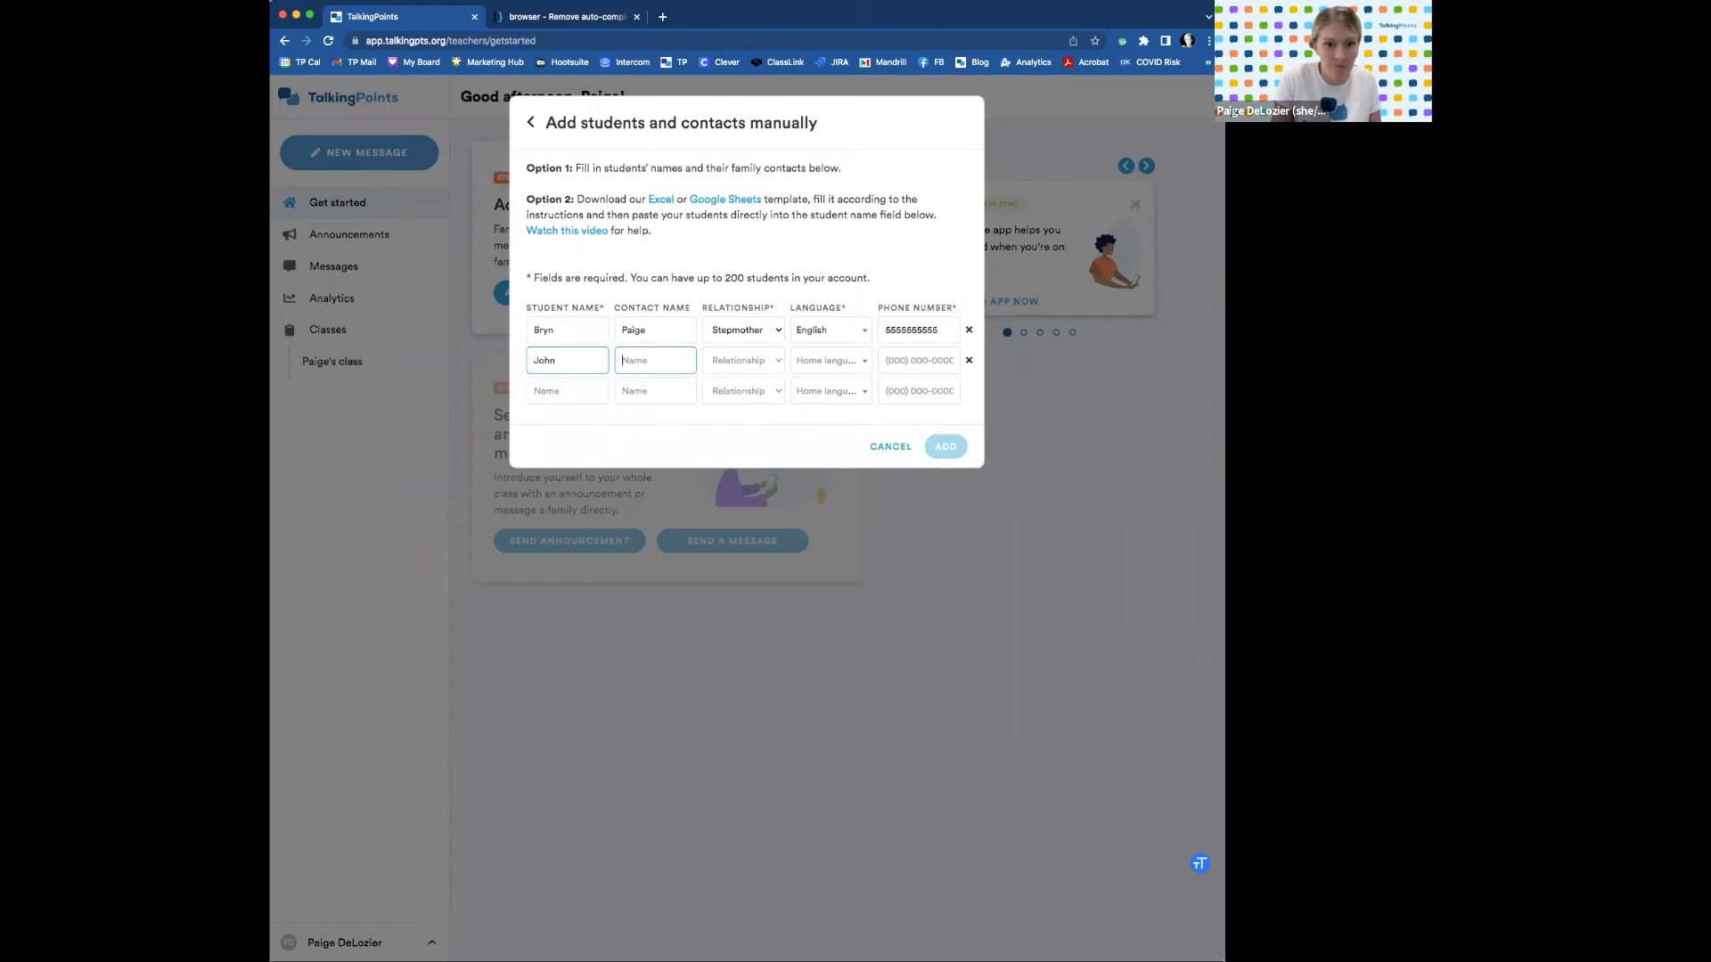
pyautogui.write('Steven')
pyautogui.press('Tab')
pyautogui.click(772, 364)
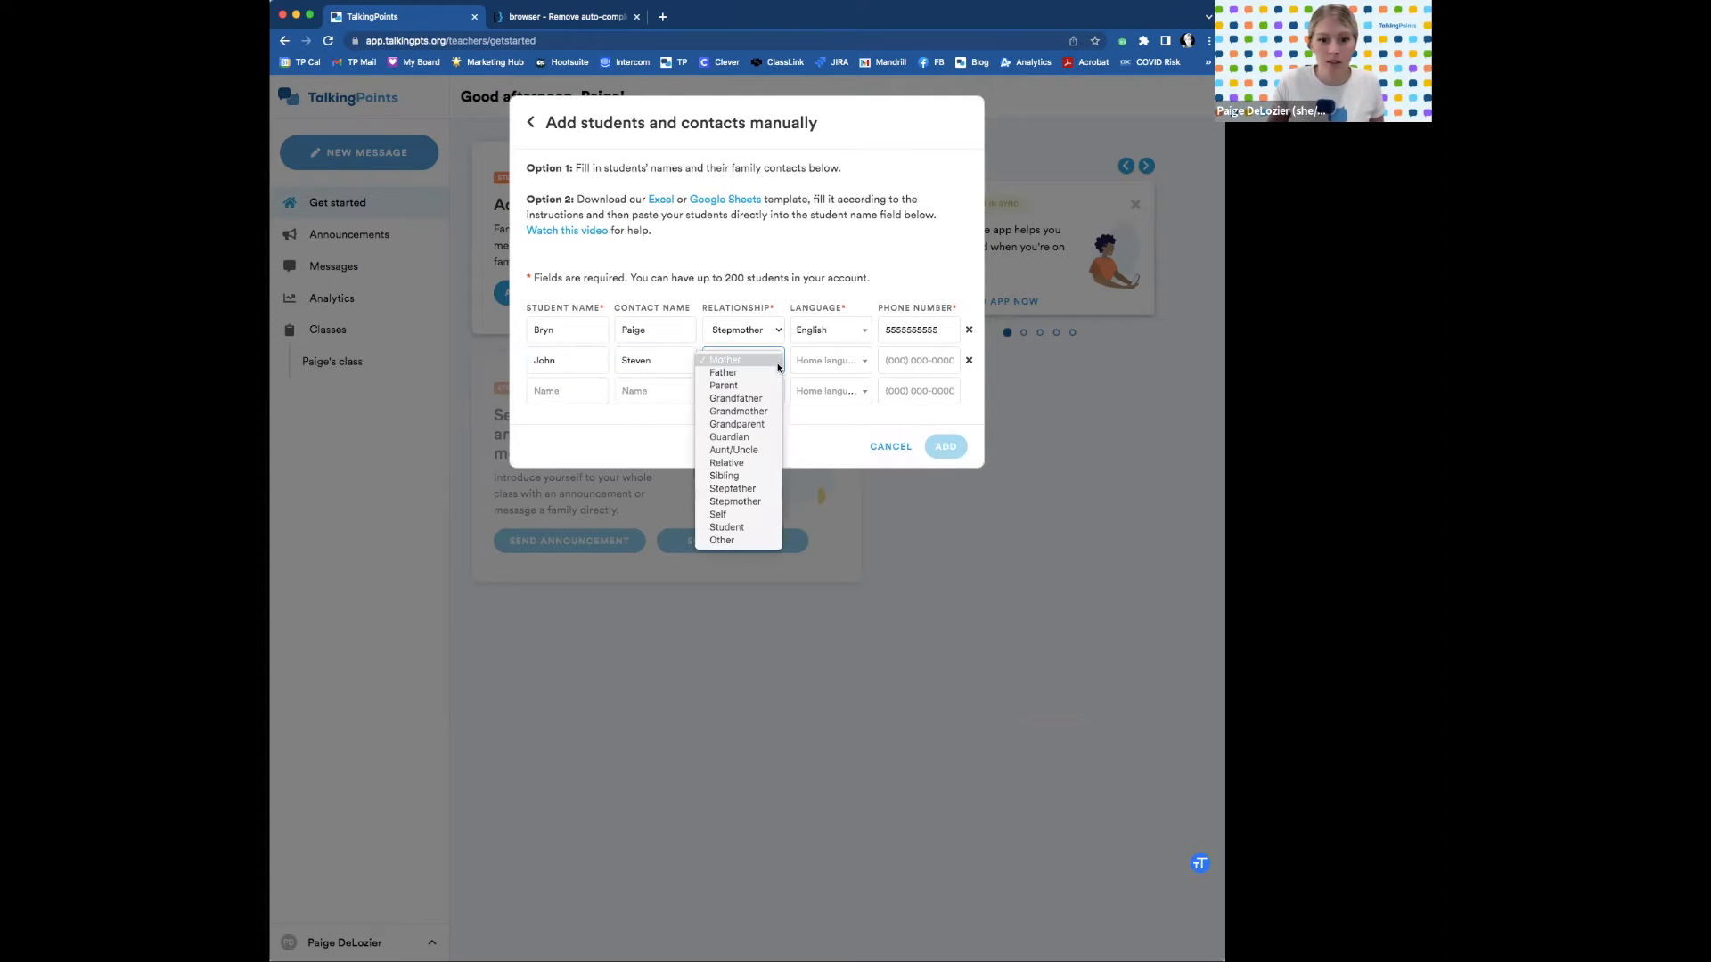
pyautogui.click(768, 379)
pyautogui.click(864, 363)
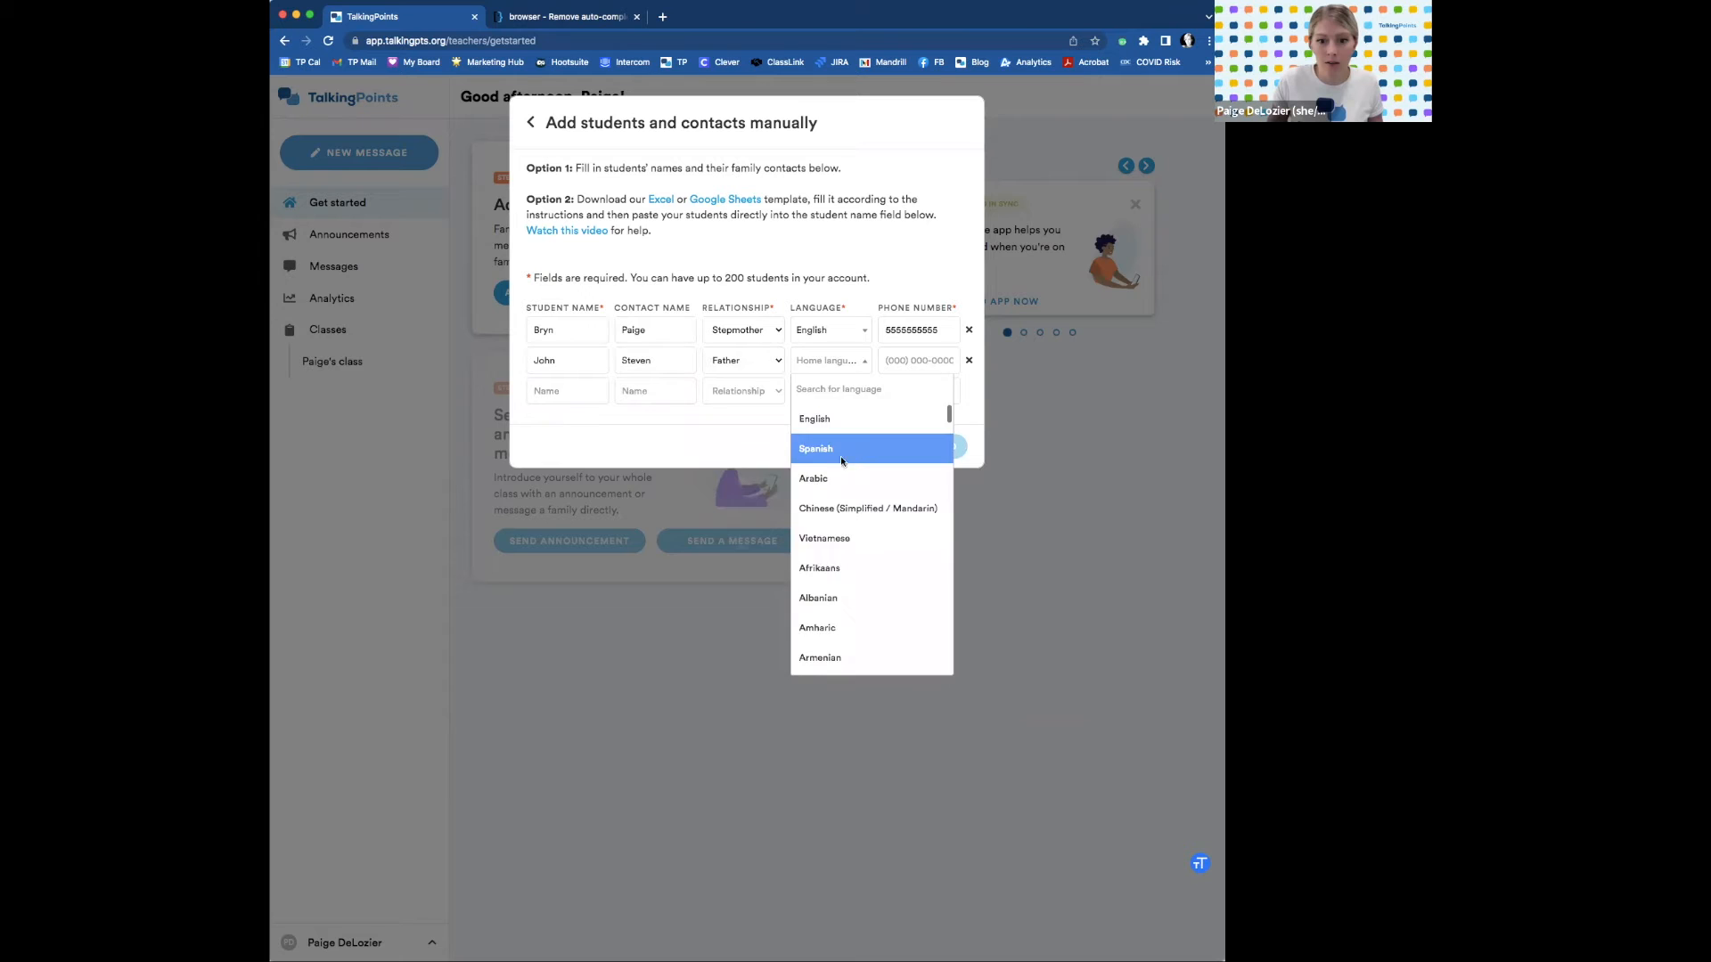
pyautogui.click(824, 448)
pyautogui.click(944, 361)
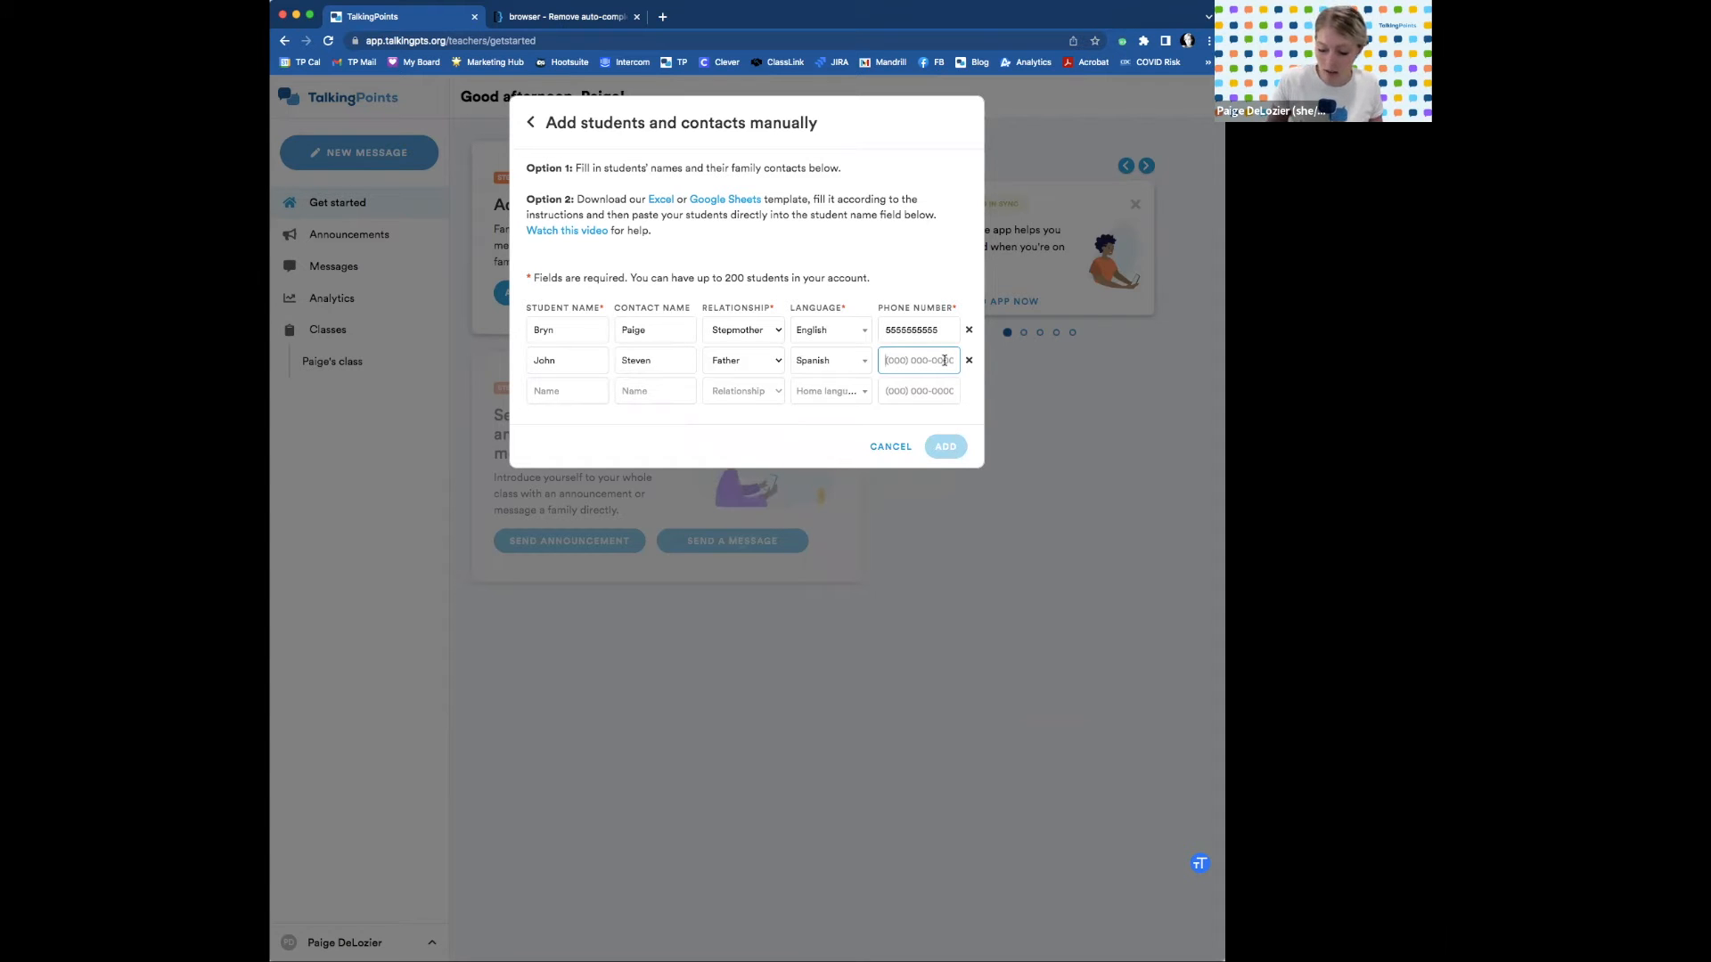
pyautogui.write('7125555555')
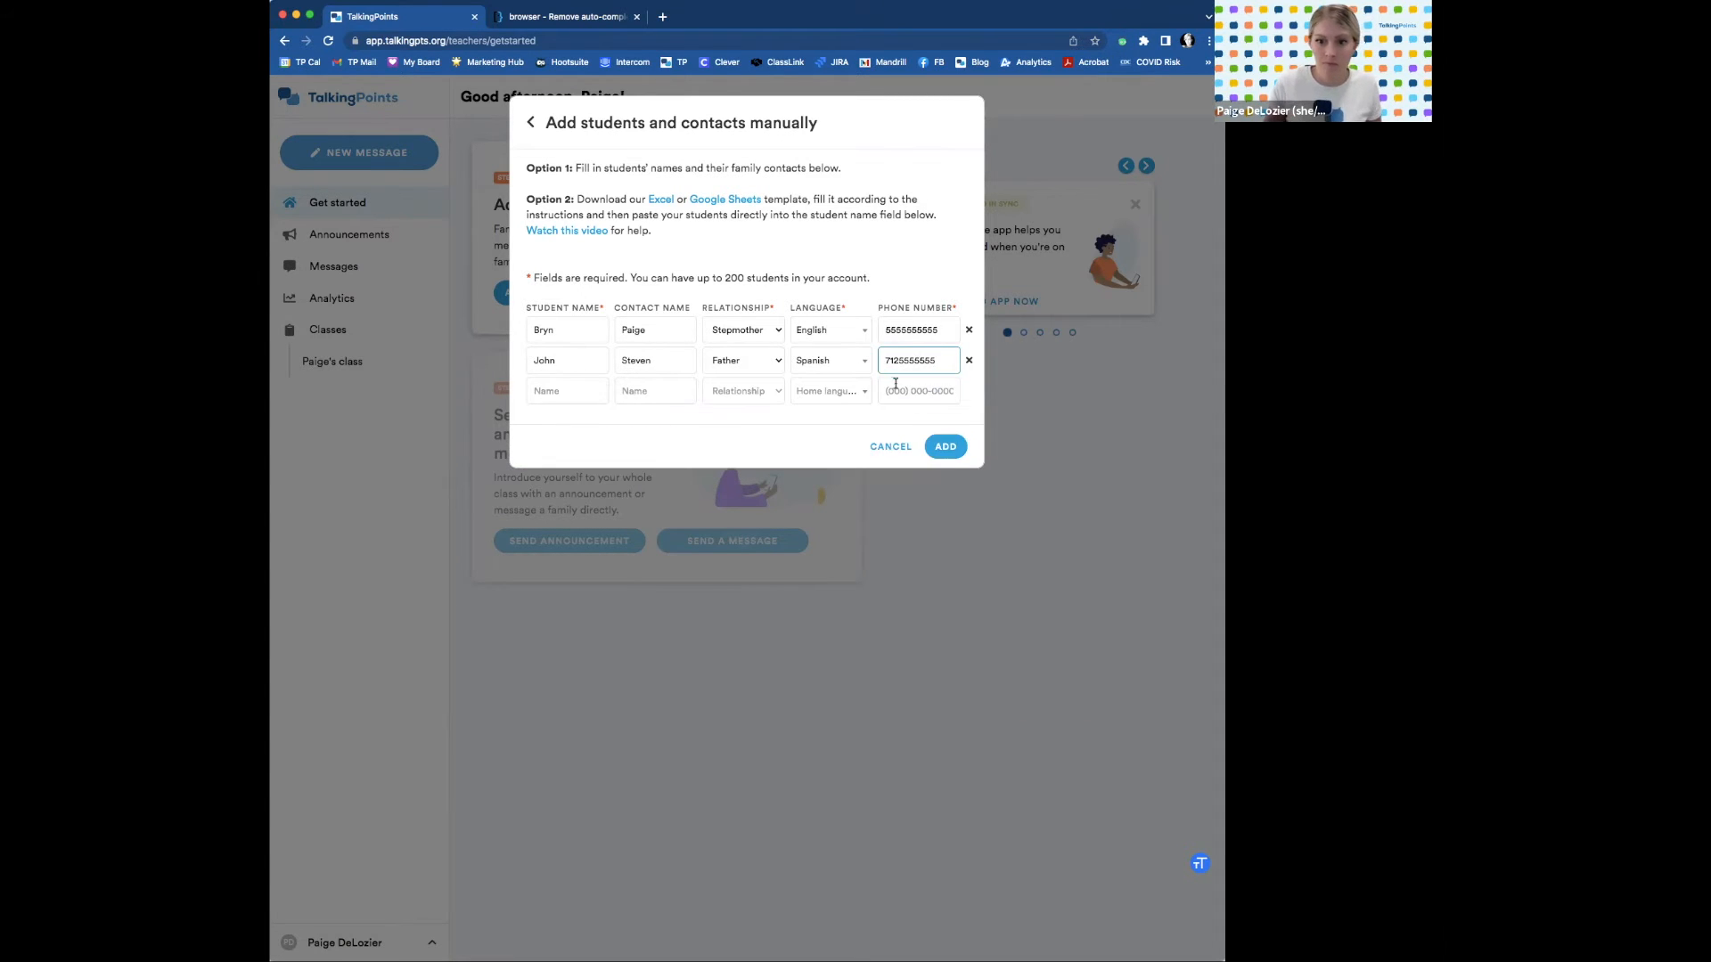
pyautogui.click(946, 447)
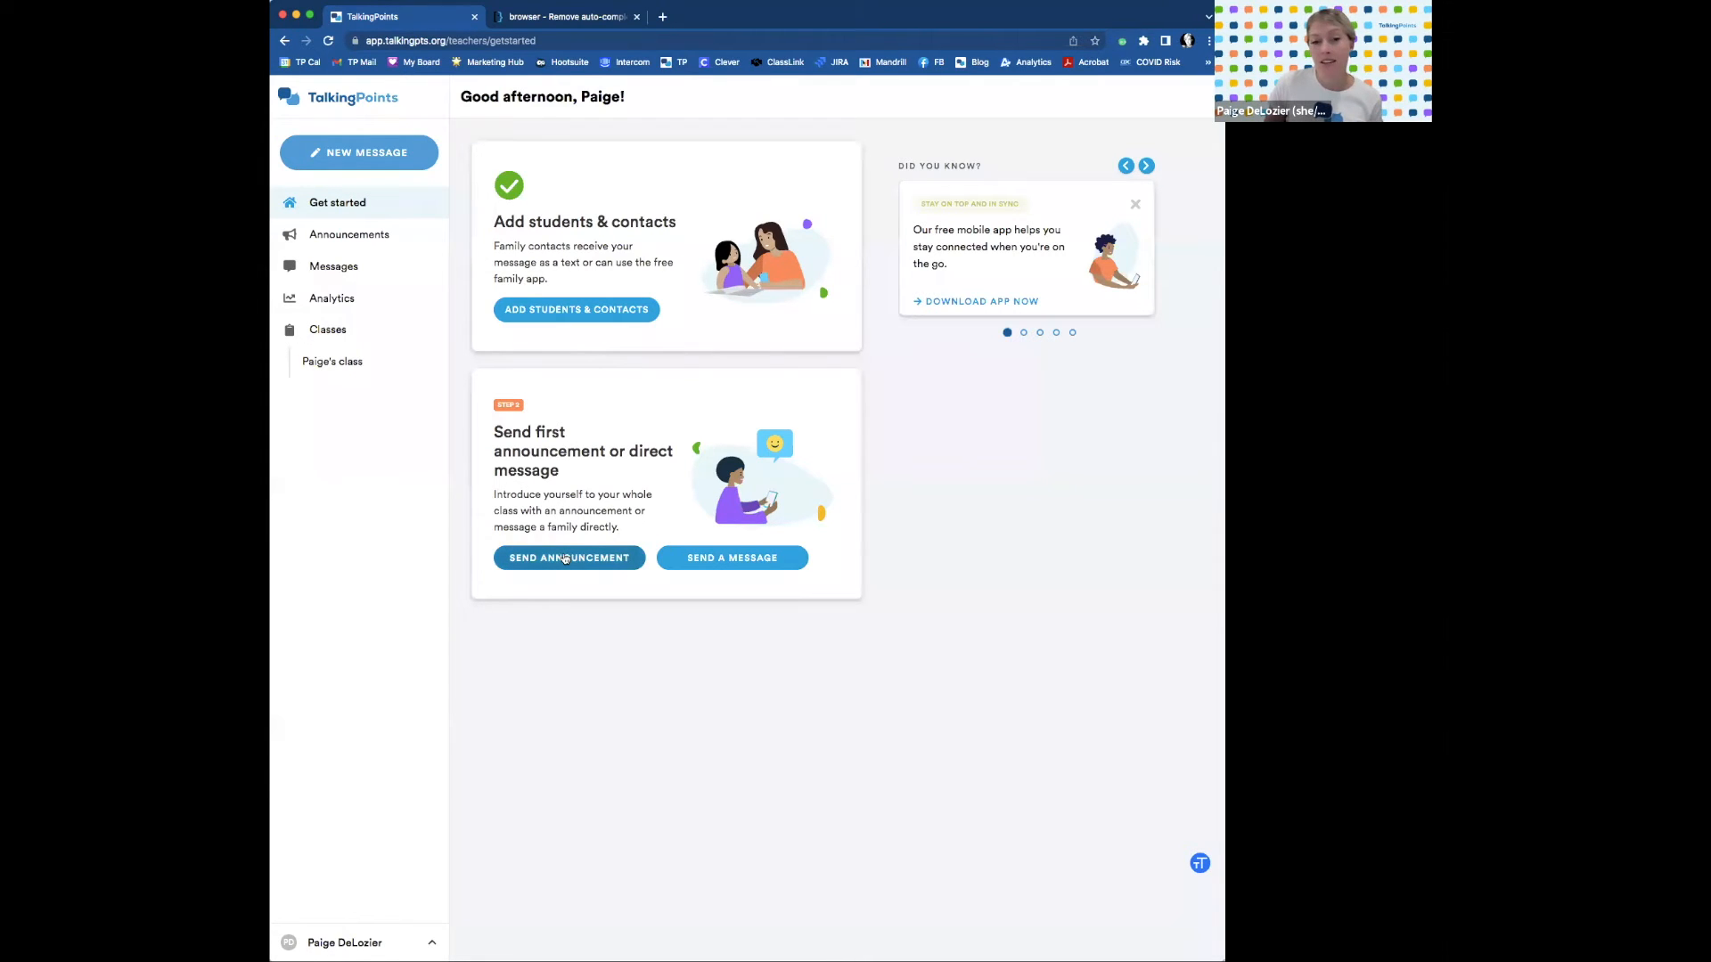
# Bring up the NEW MESSAGE choices on the Get Started page: class announcement or direct message.
pyautogui.moveTo(398, 158)
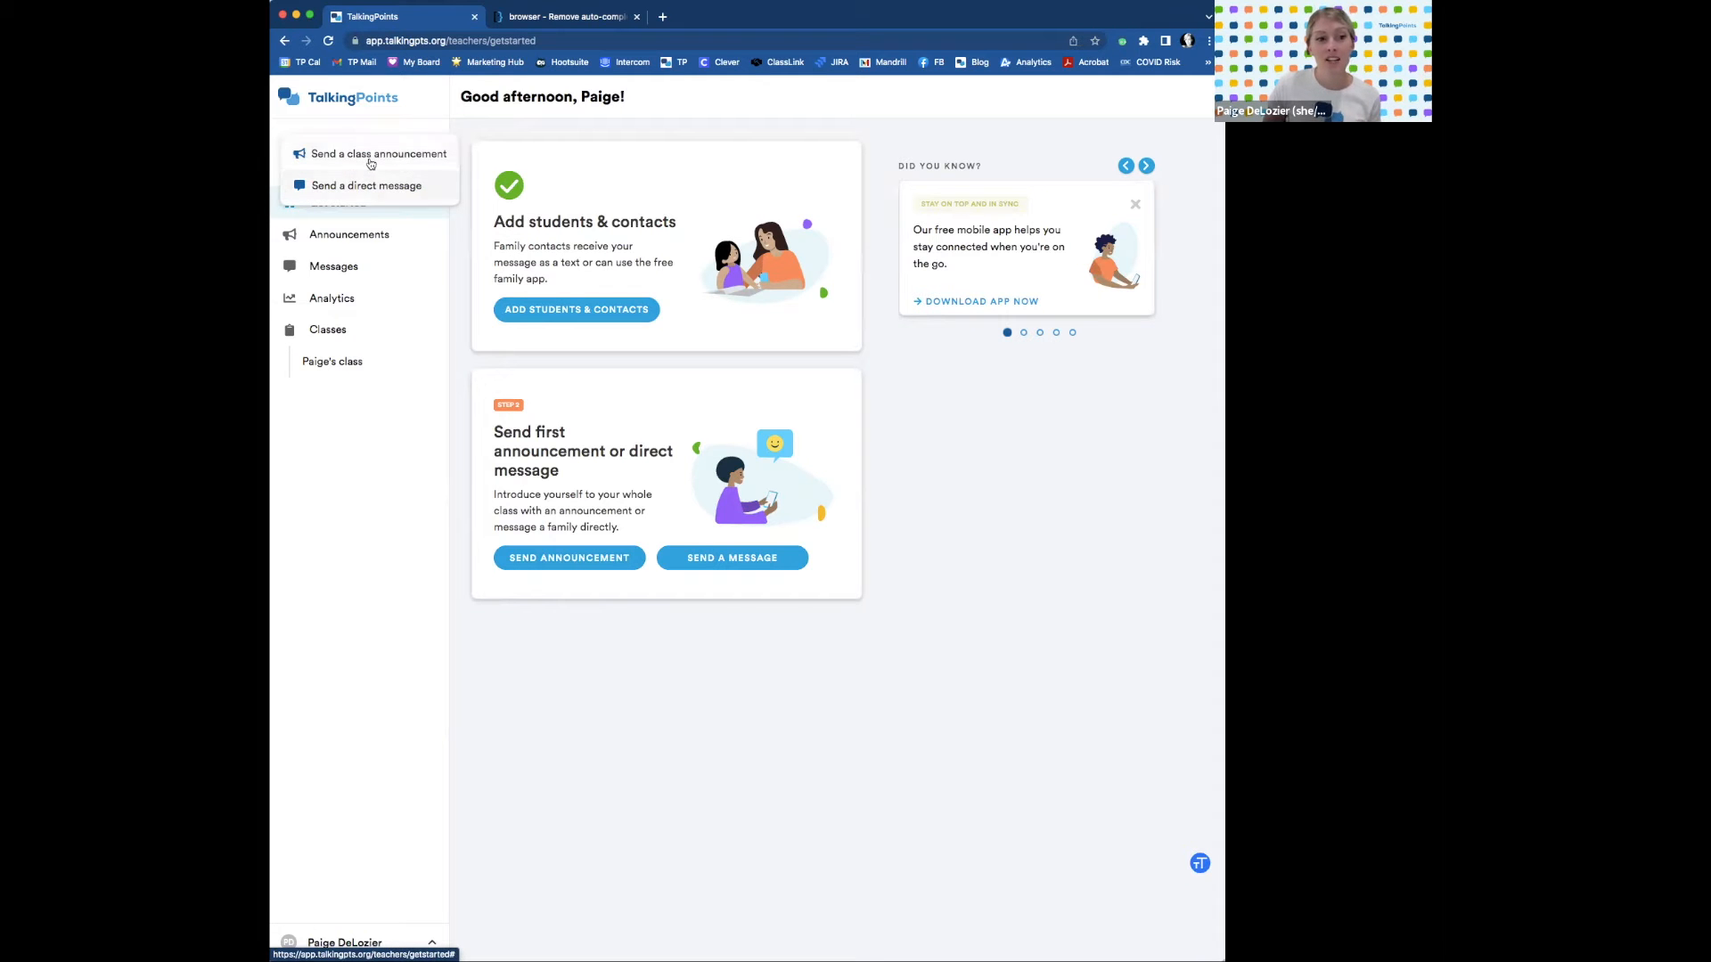
# Start a class announcement prefilled with the welcome message and list its possible recipients.
pyautogui.click(588, 560)
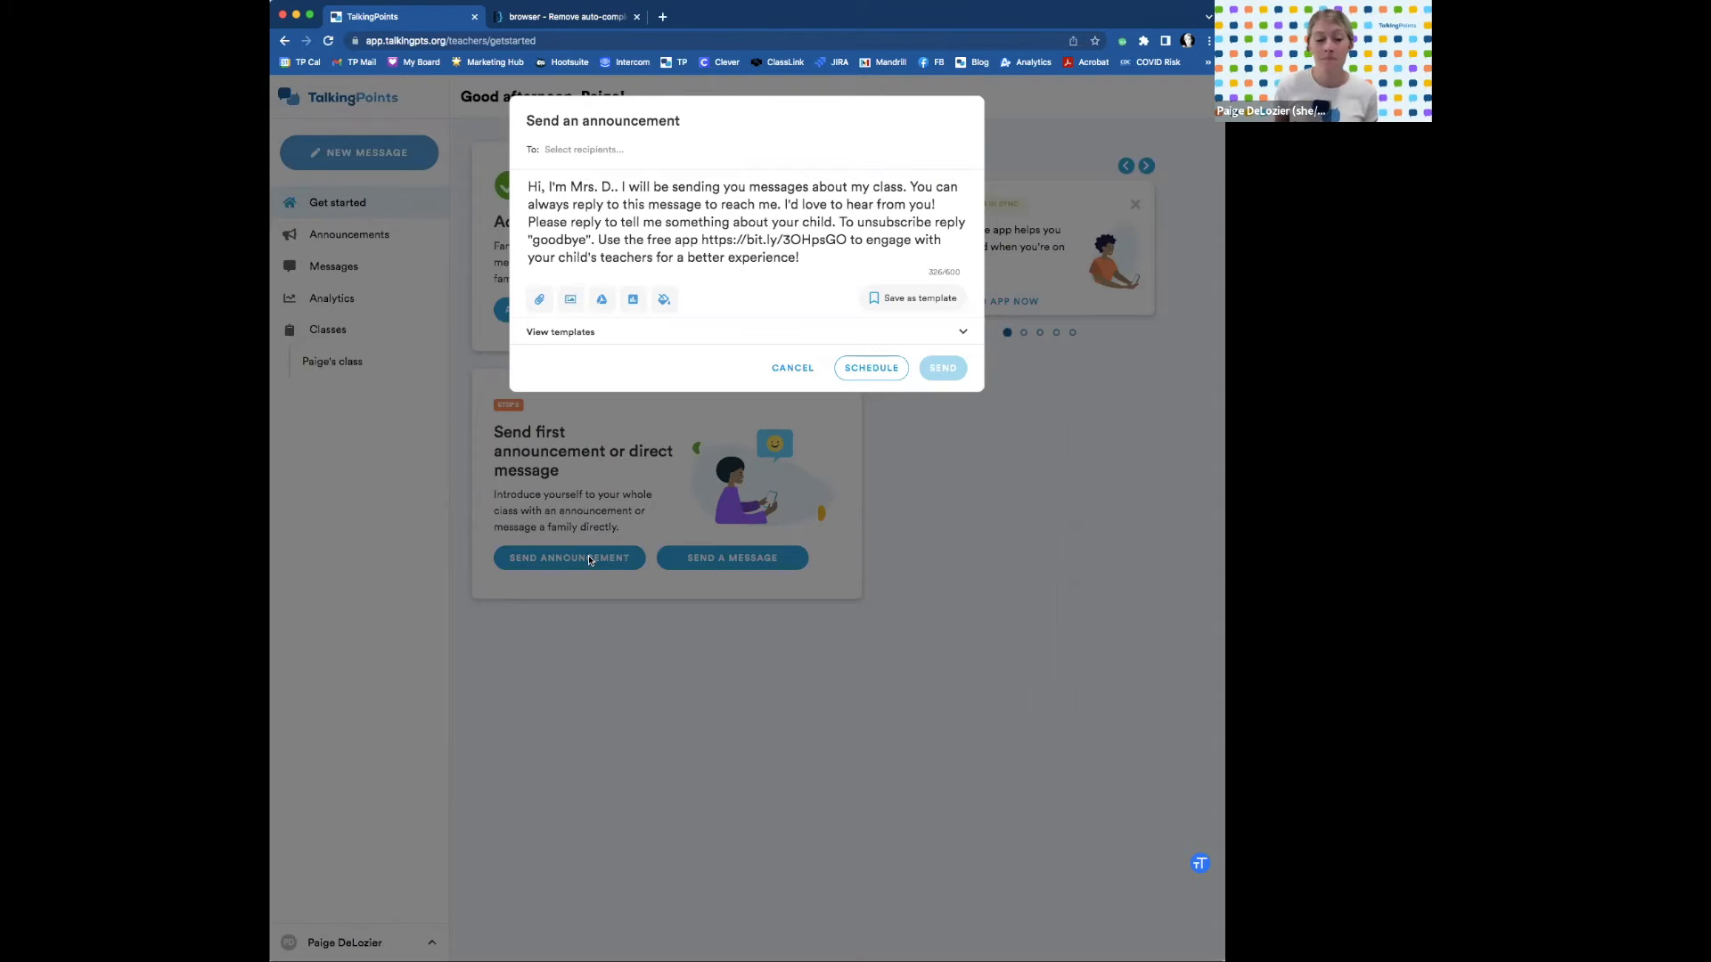
pyautogui.click(579, 144)
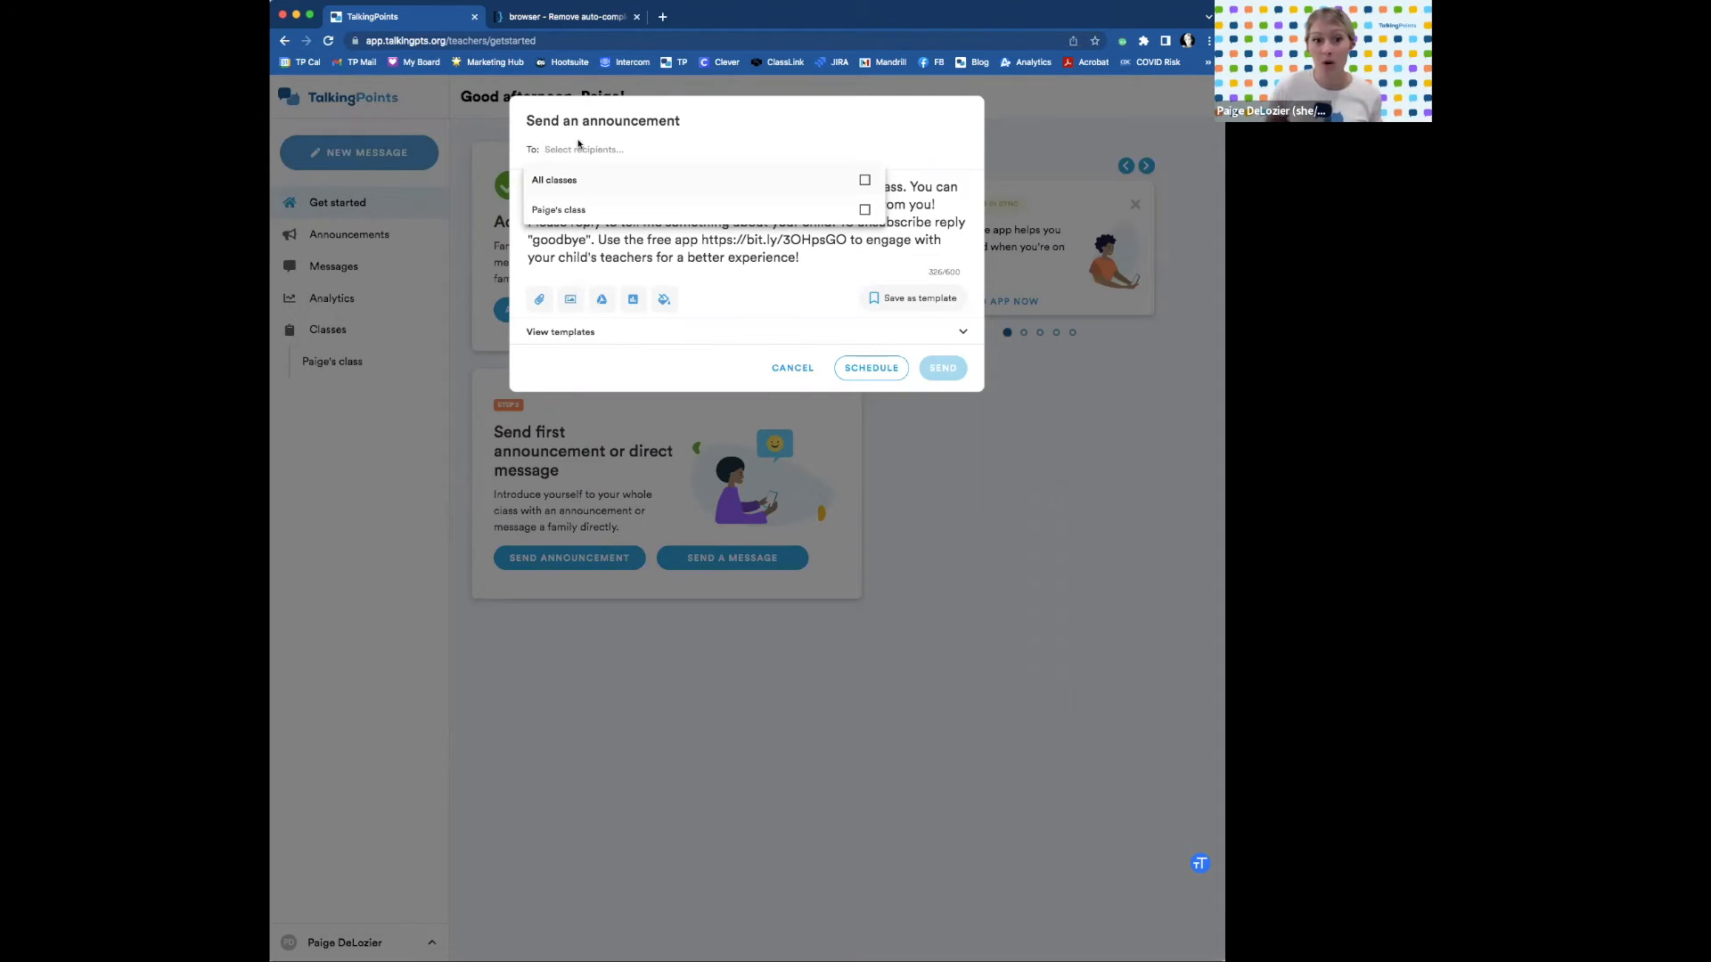
# Address the welcome announcement to the class and review the app link in the message.
pyautogui.click(640, 213)
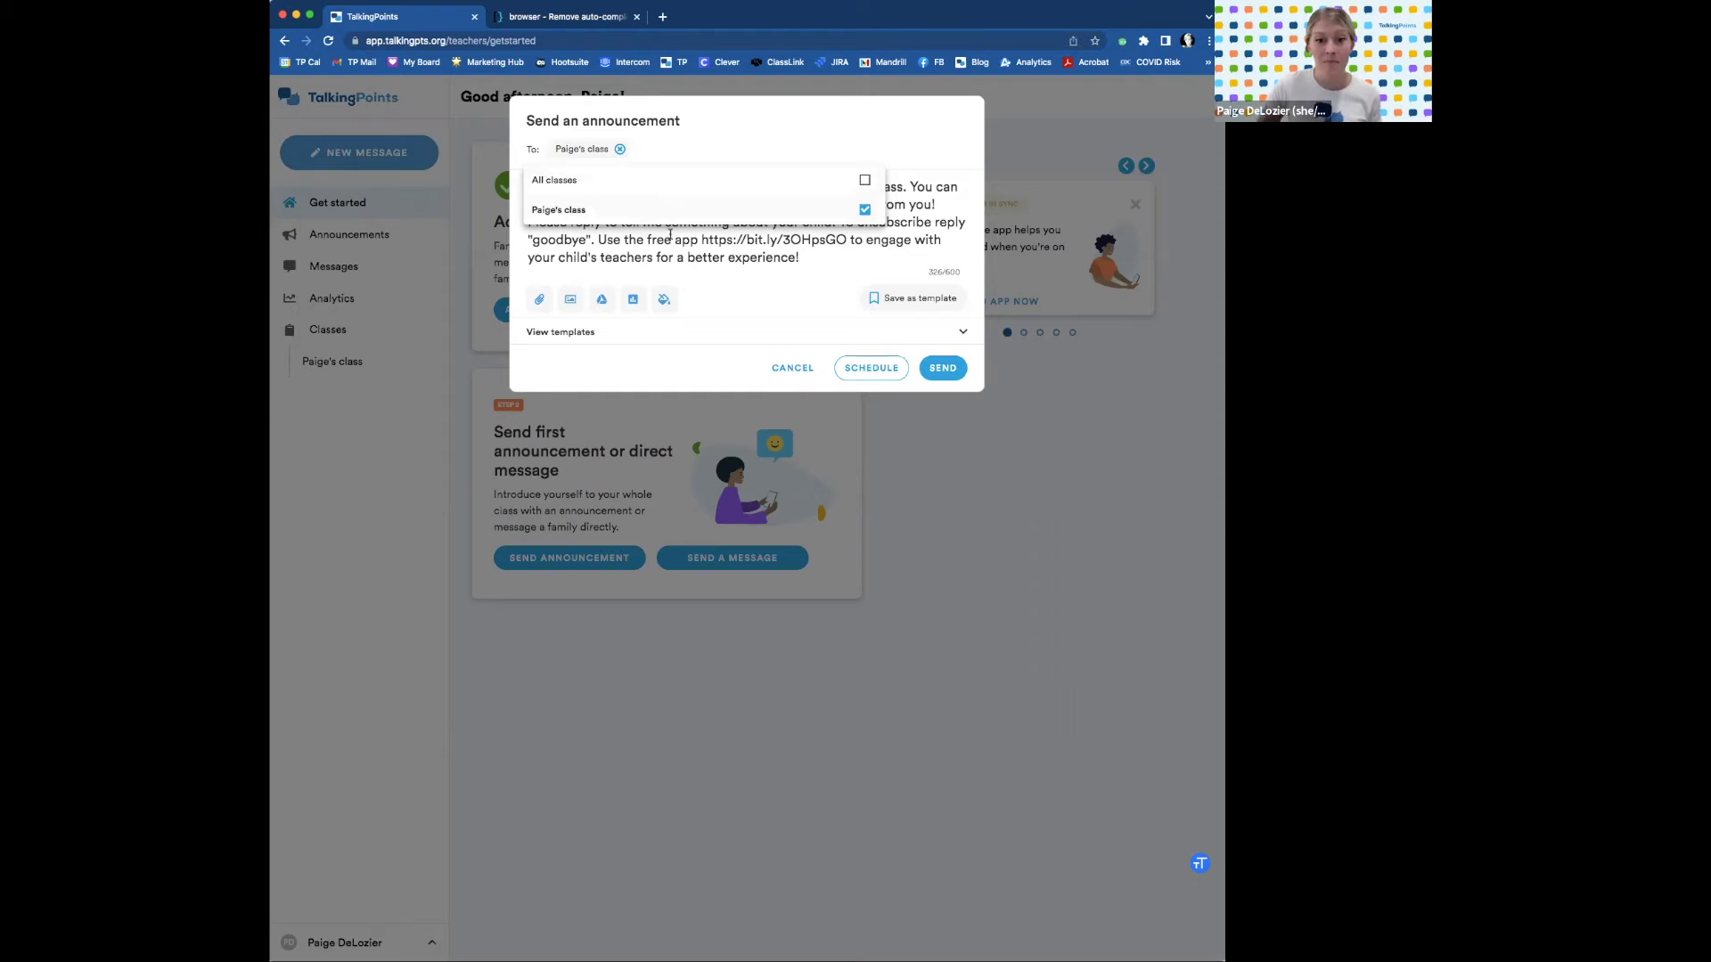
pyautogui.click(673, 235)
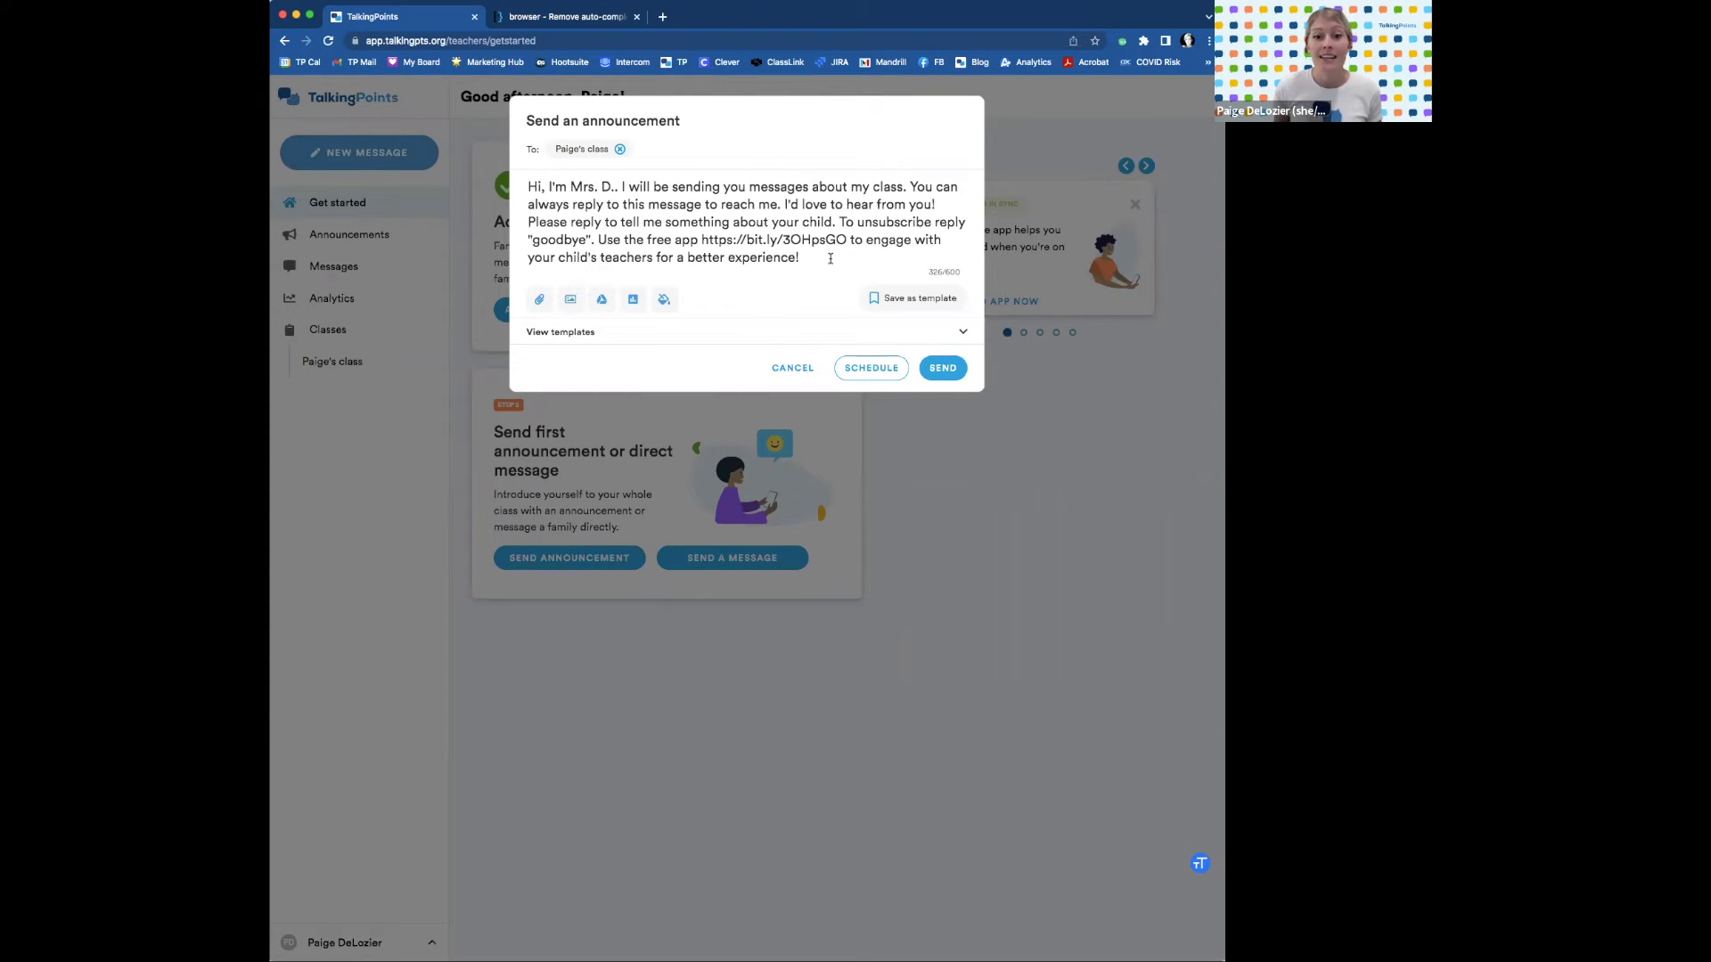
pyautogui.moveTo(847, 239); pyautogui.dragTo(701, 238)
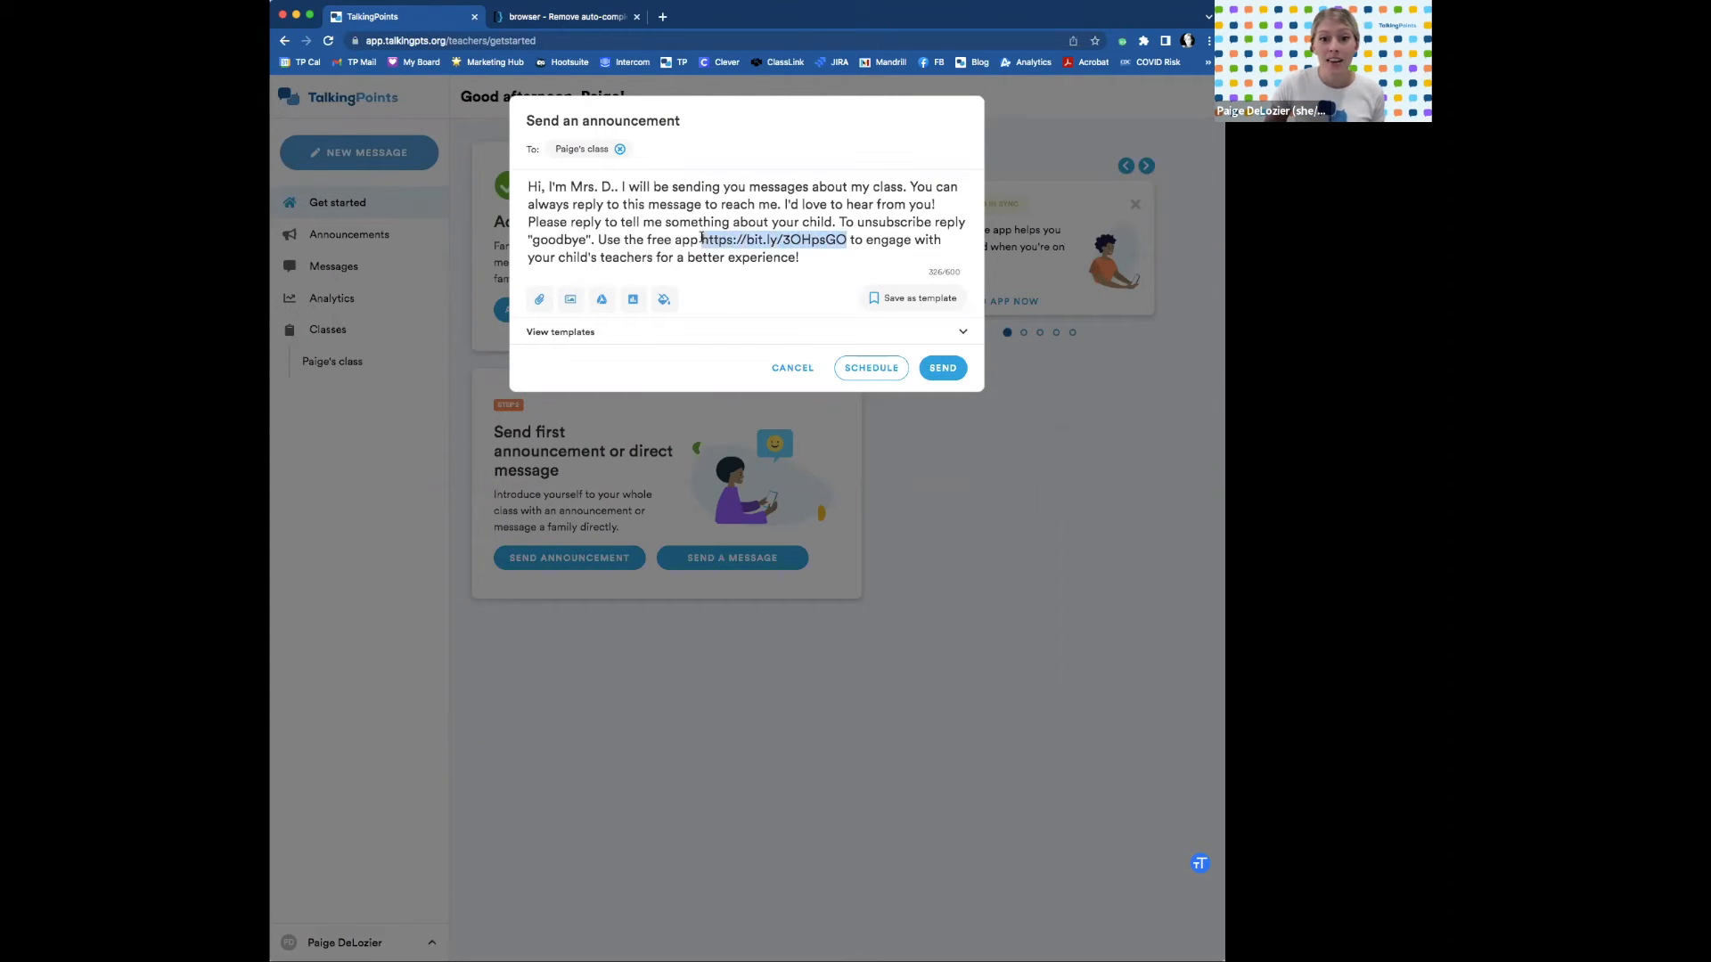
pyautogui.click(813, 258)
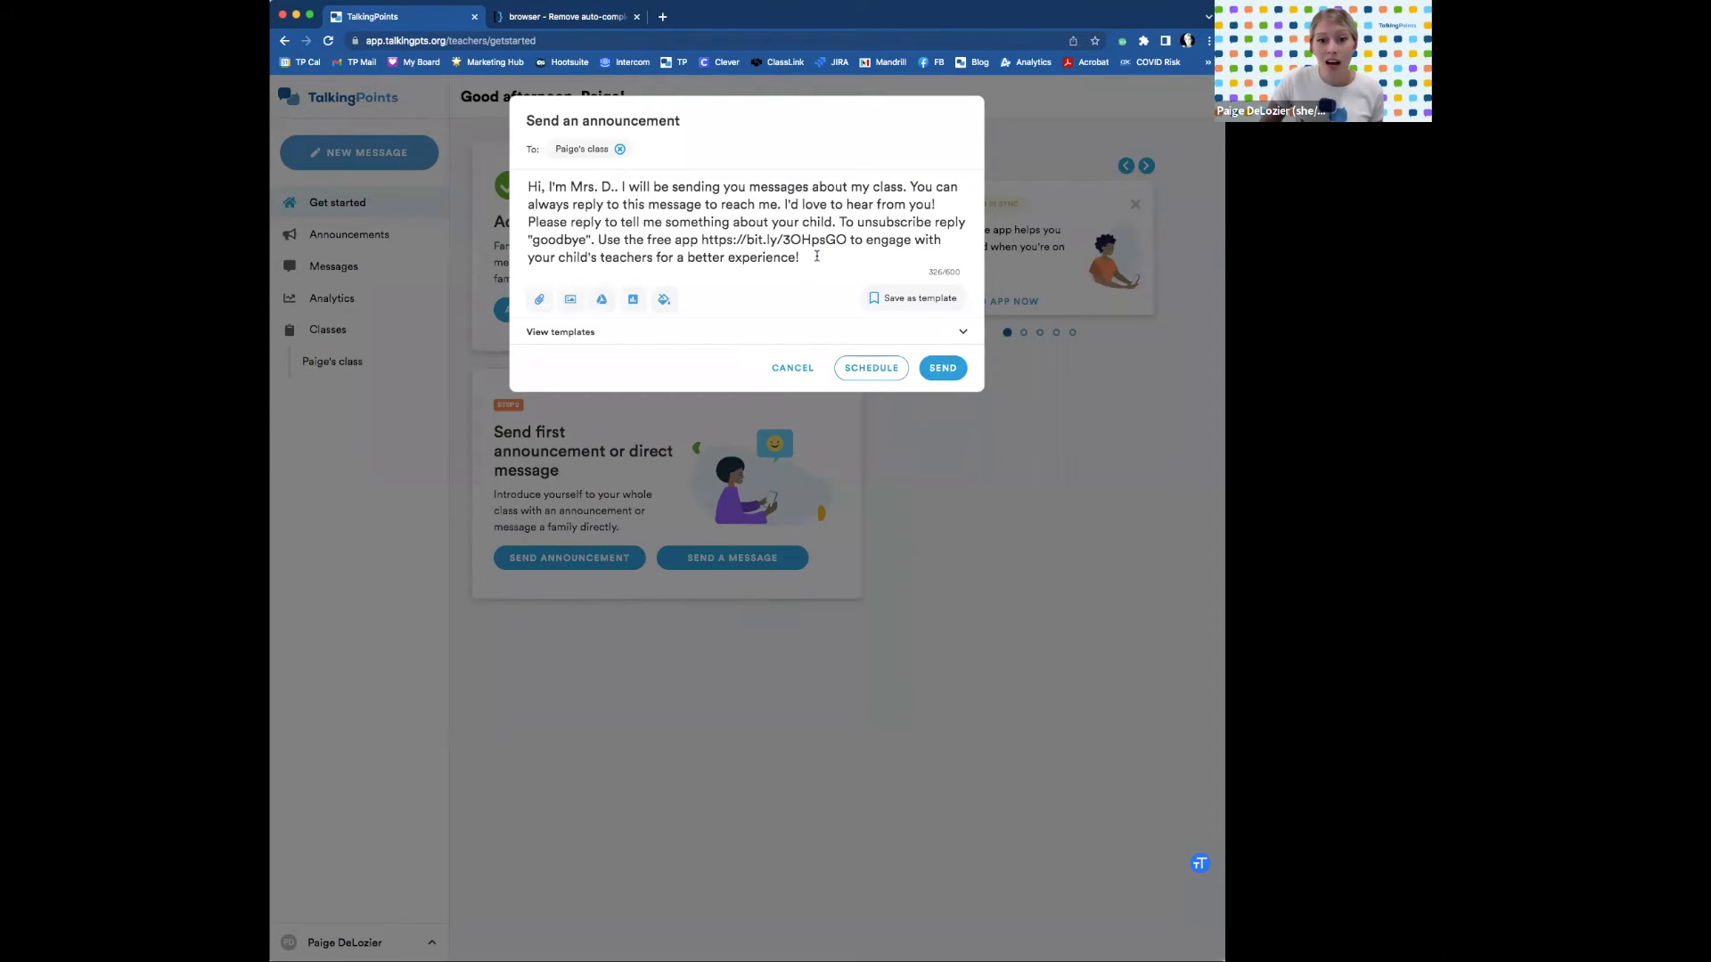
# Try a pink message background, then remove it to keep plain text.
pyautogui.click(667, 303)
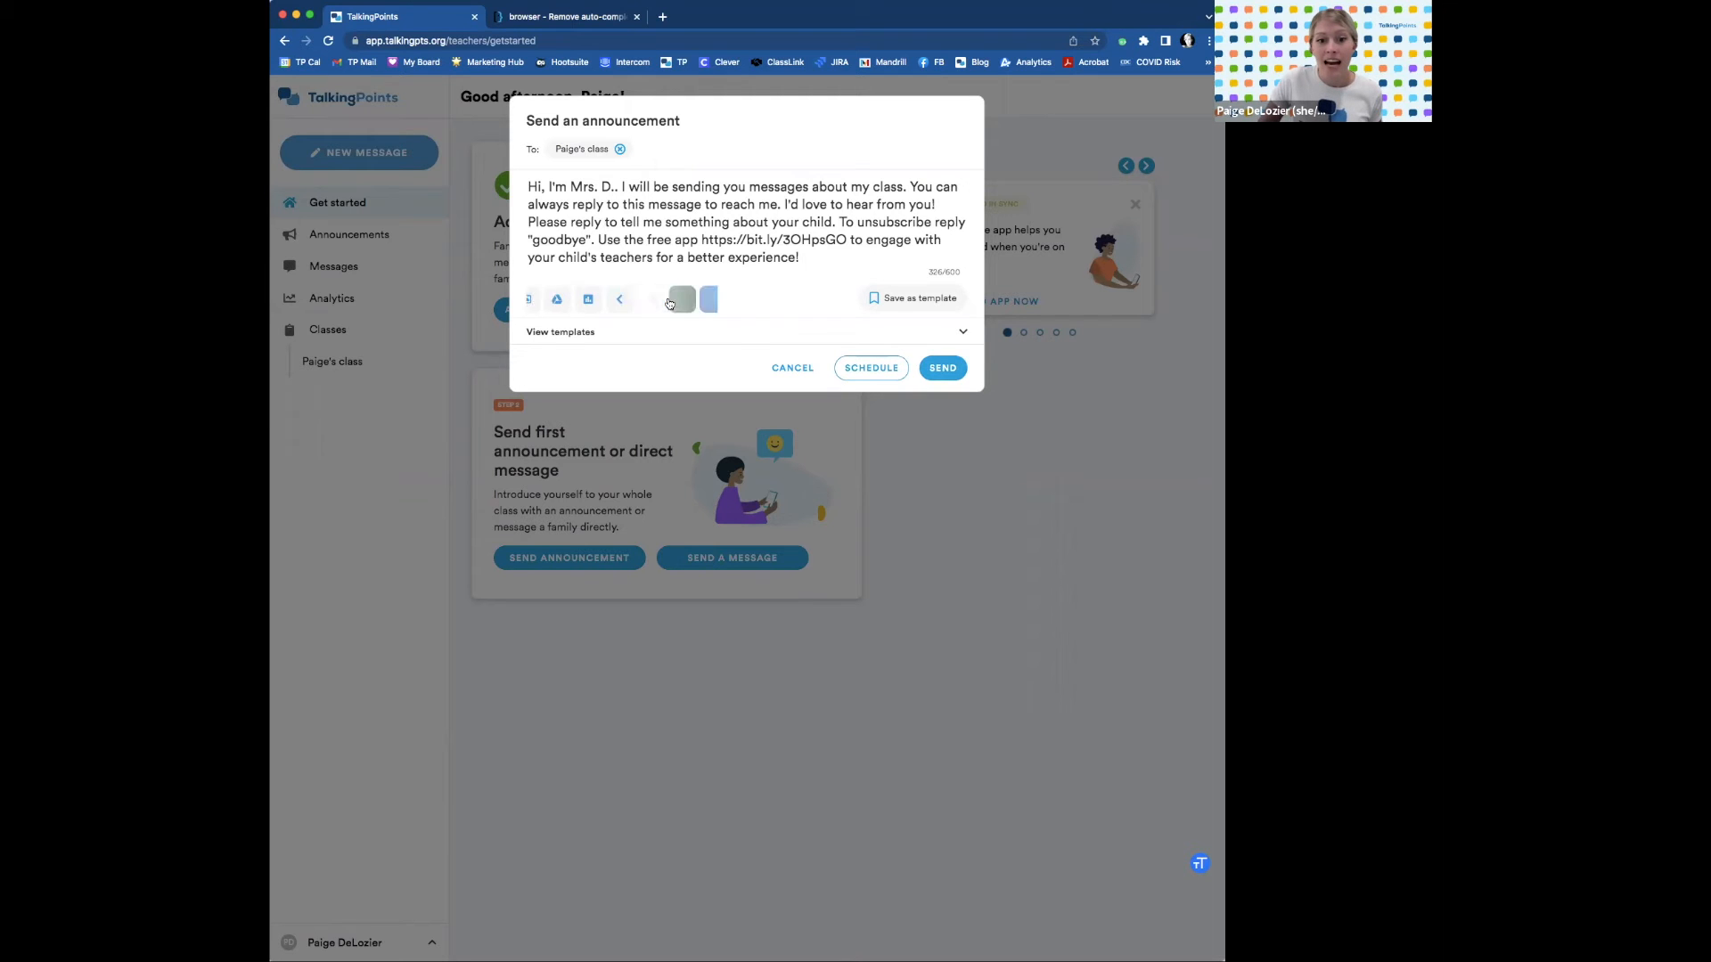
pyautogui.click(724, 300)
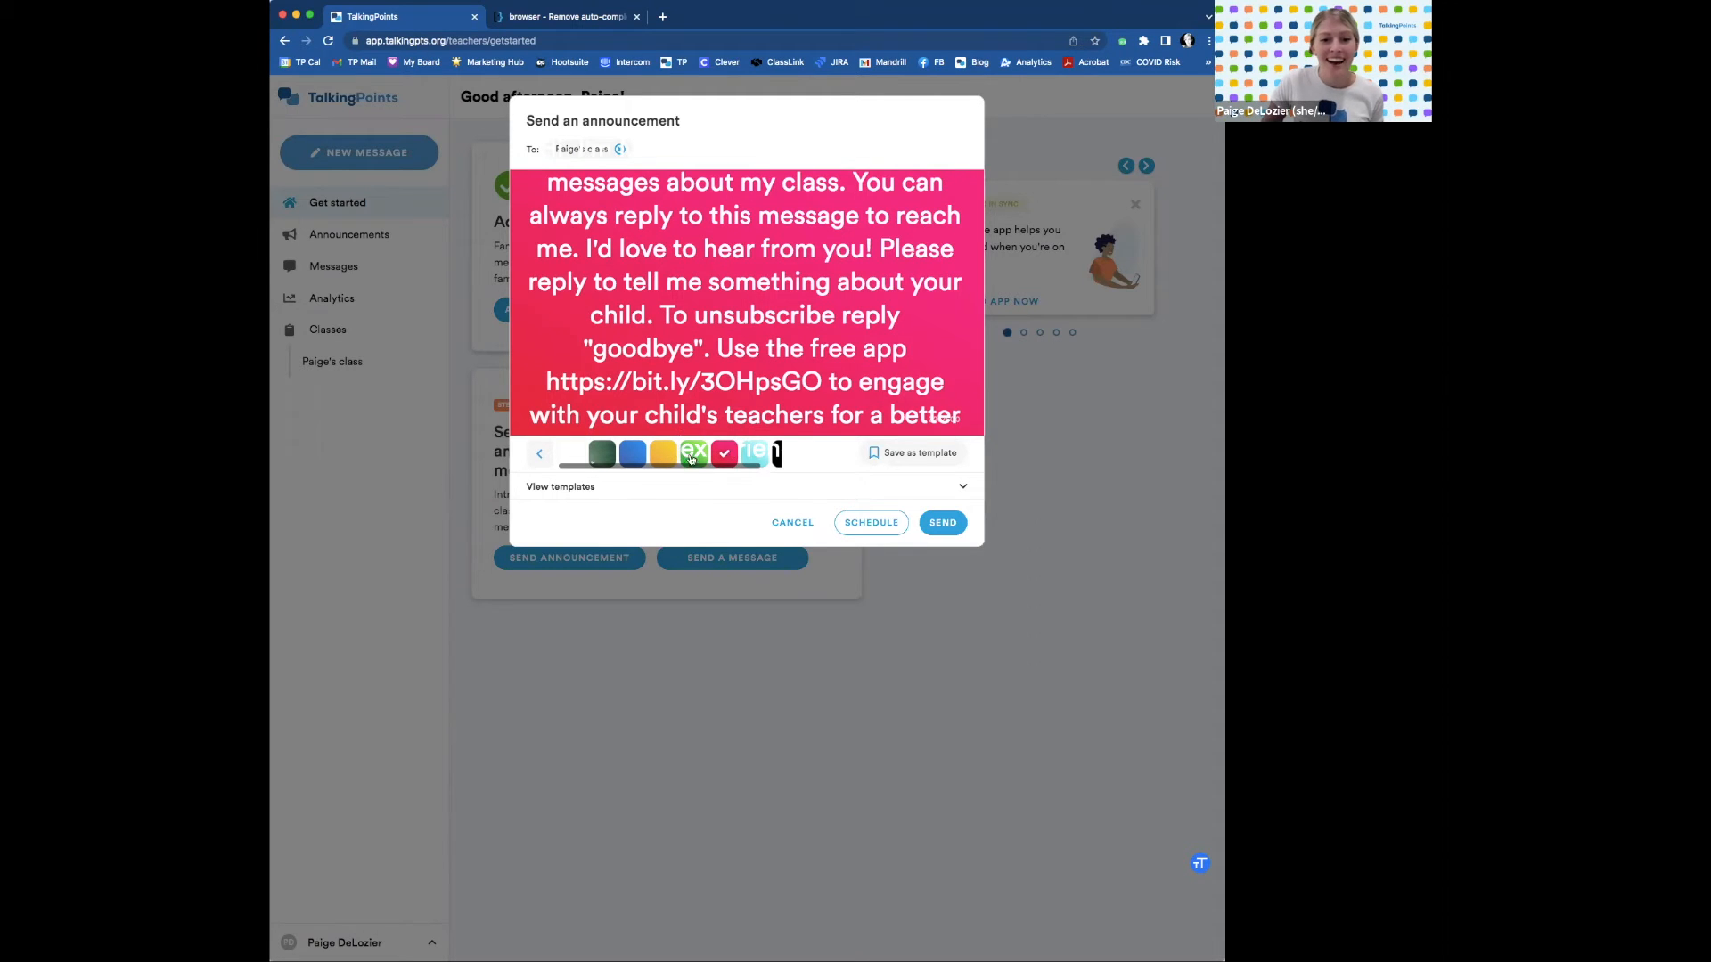
pyautogui.click(540, 454)
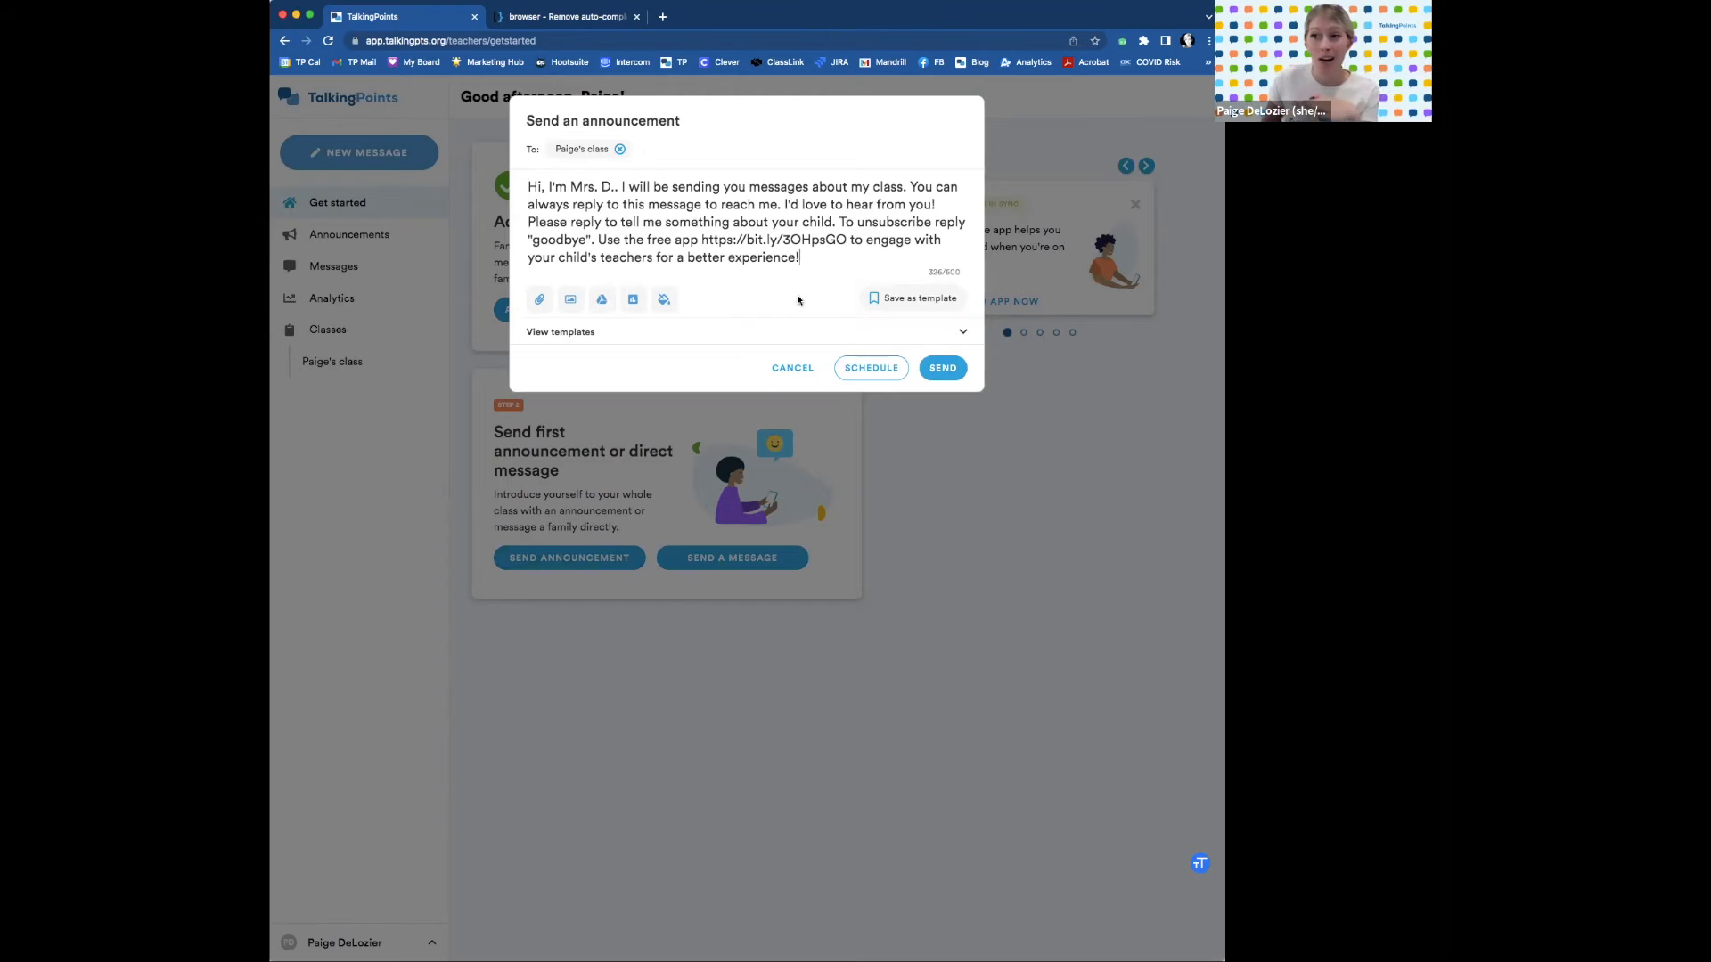
# Schedule the class announcement for September 7, 2022 at 08:00 AM and confirm.
pyautogui.click(881, 371)
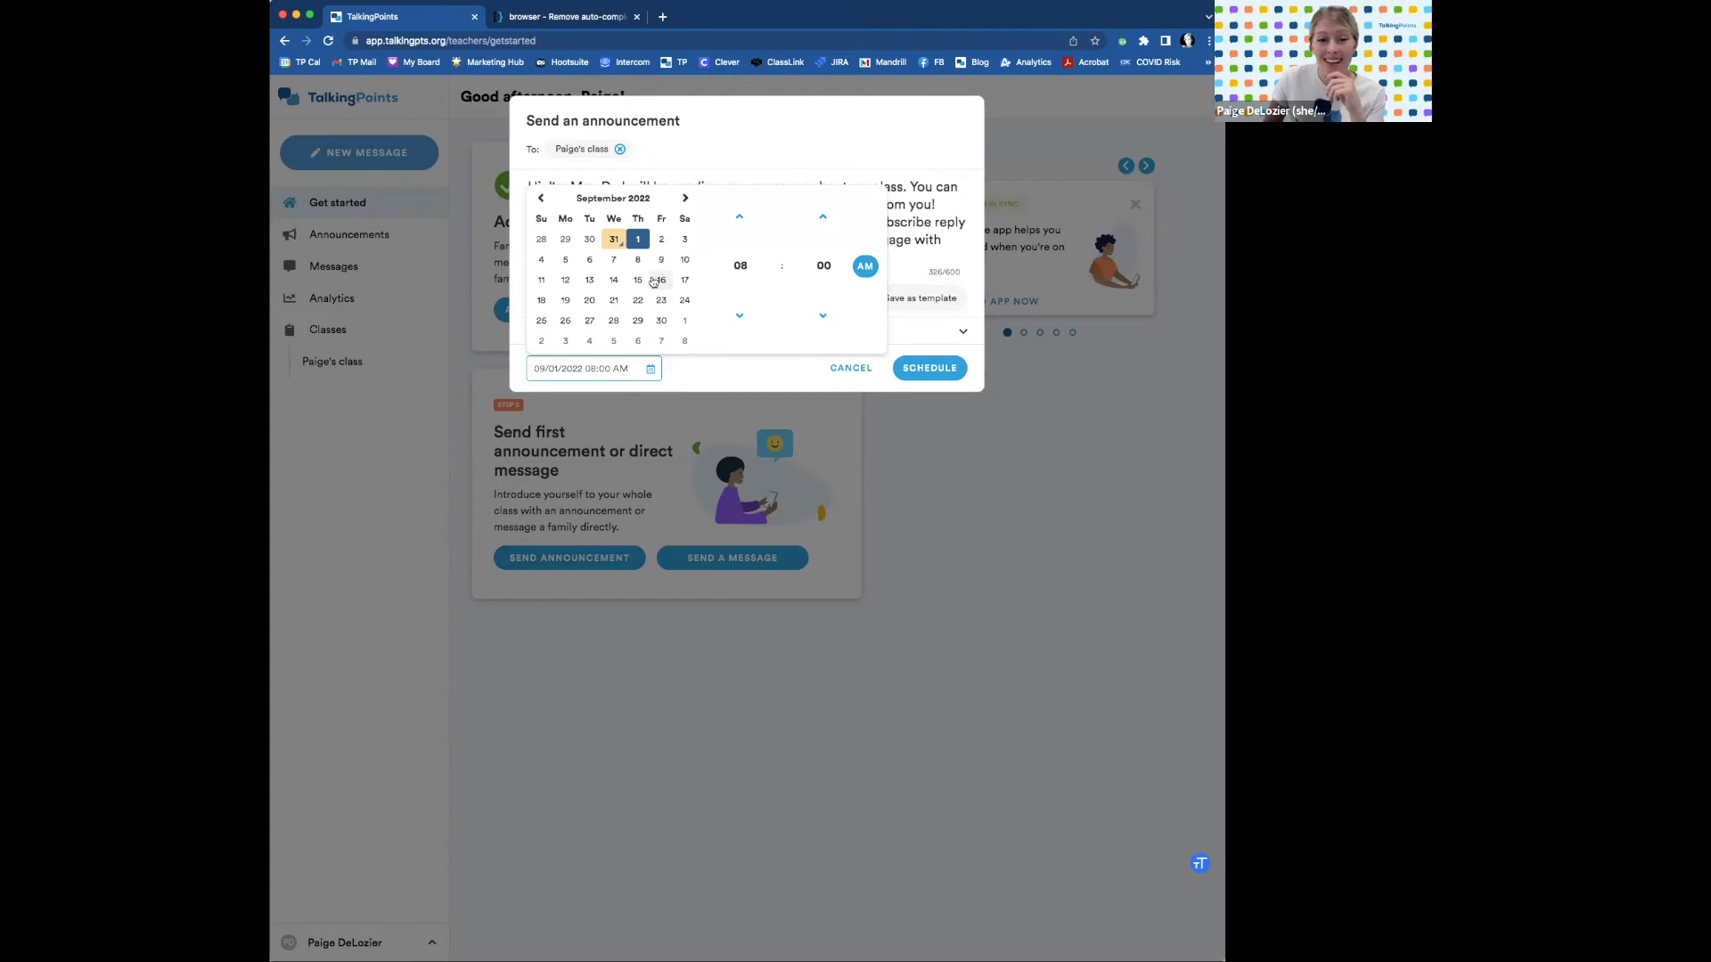
pyautogui.click(614, 261)
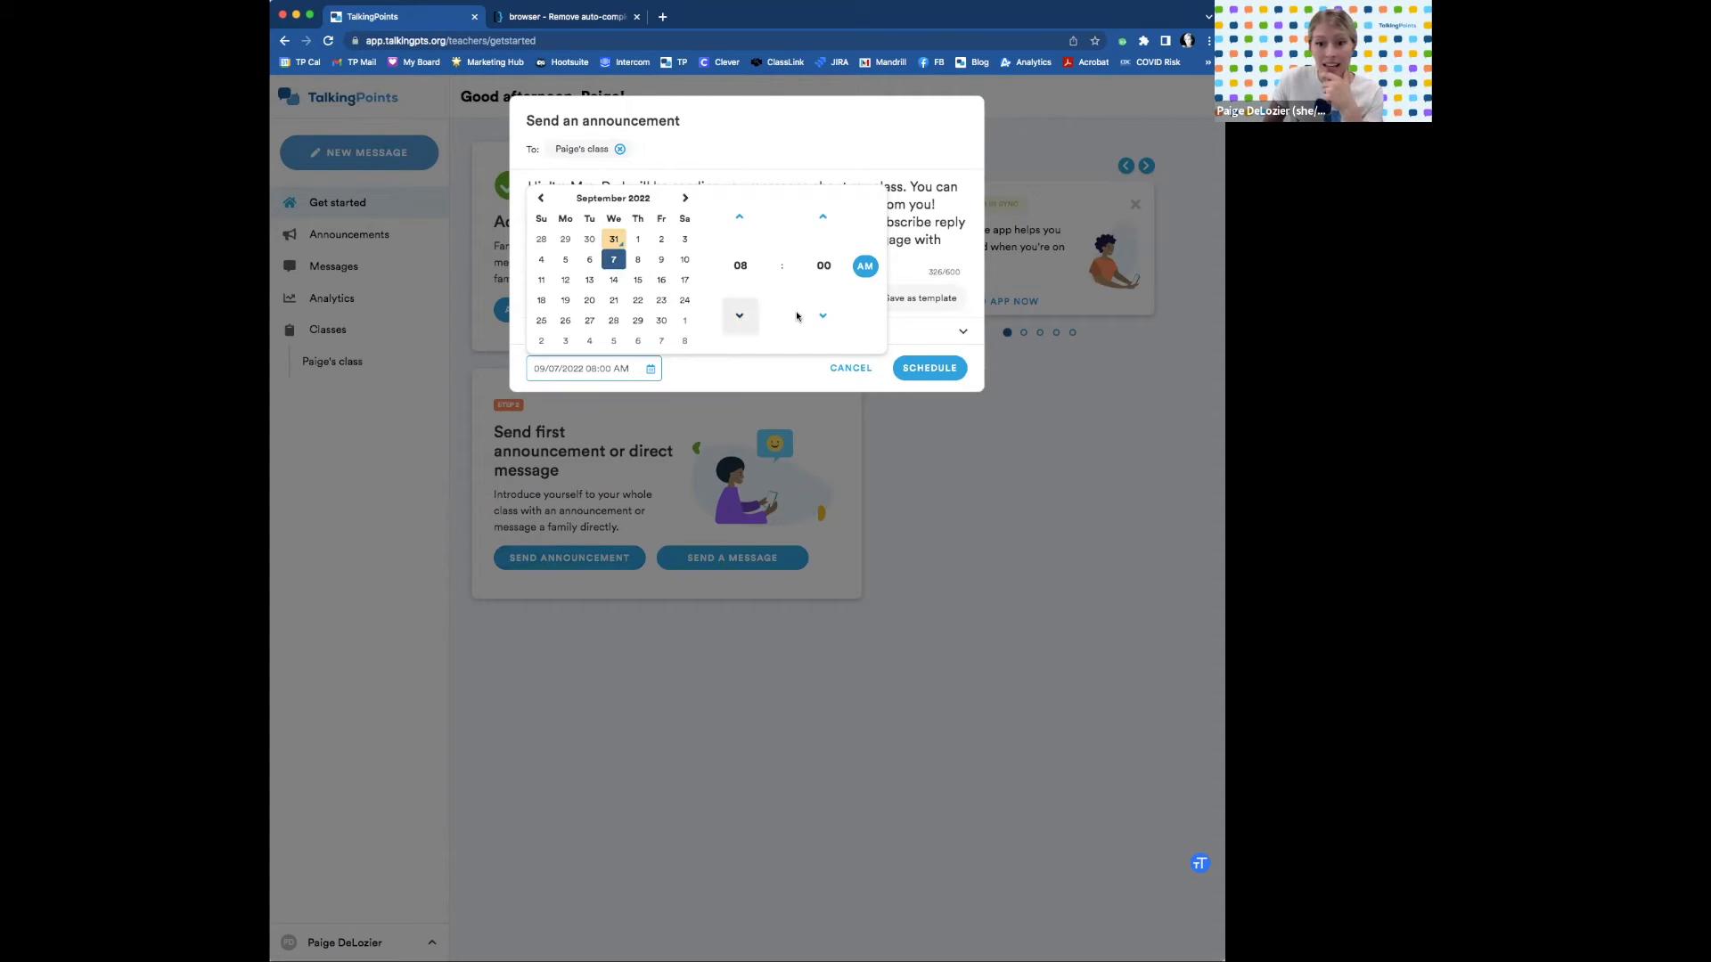
pyautogui.click(784, 374)
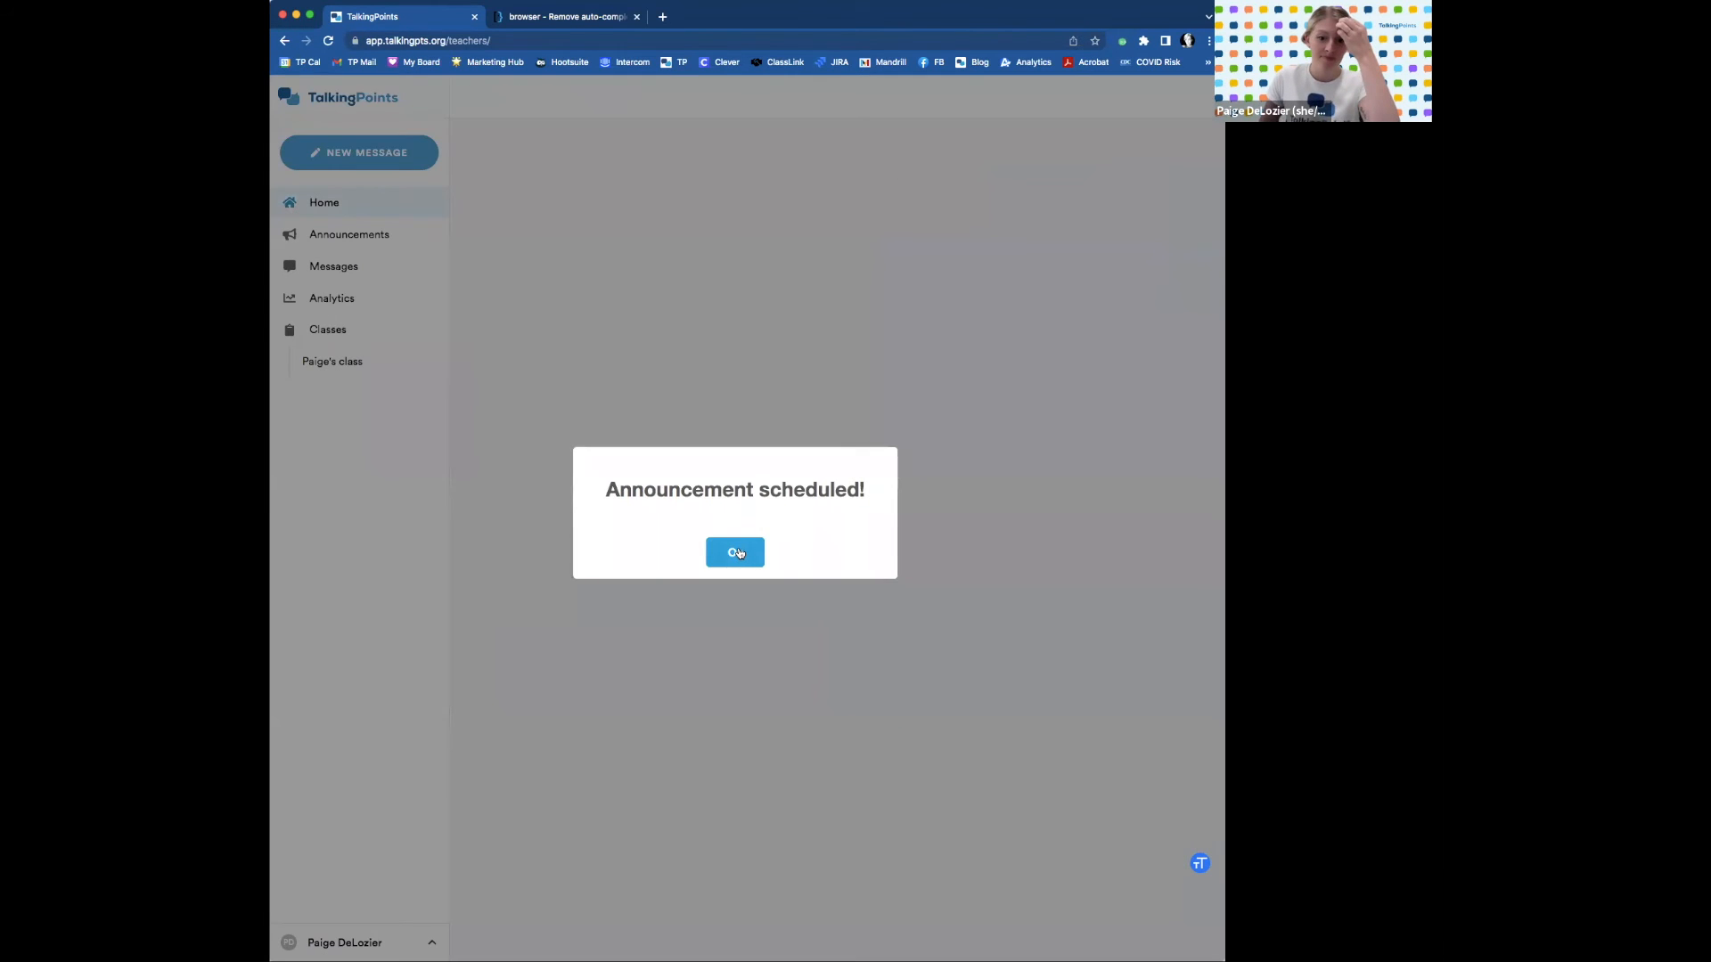
pyautogui.click(736, 553)
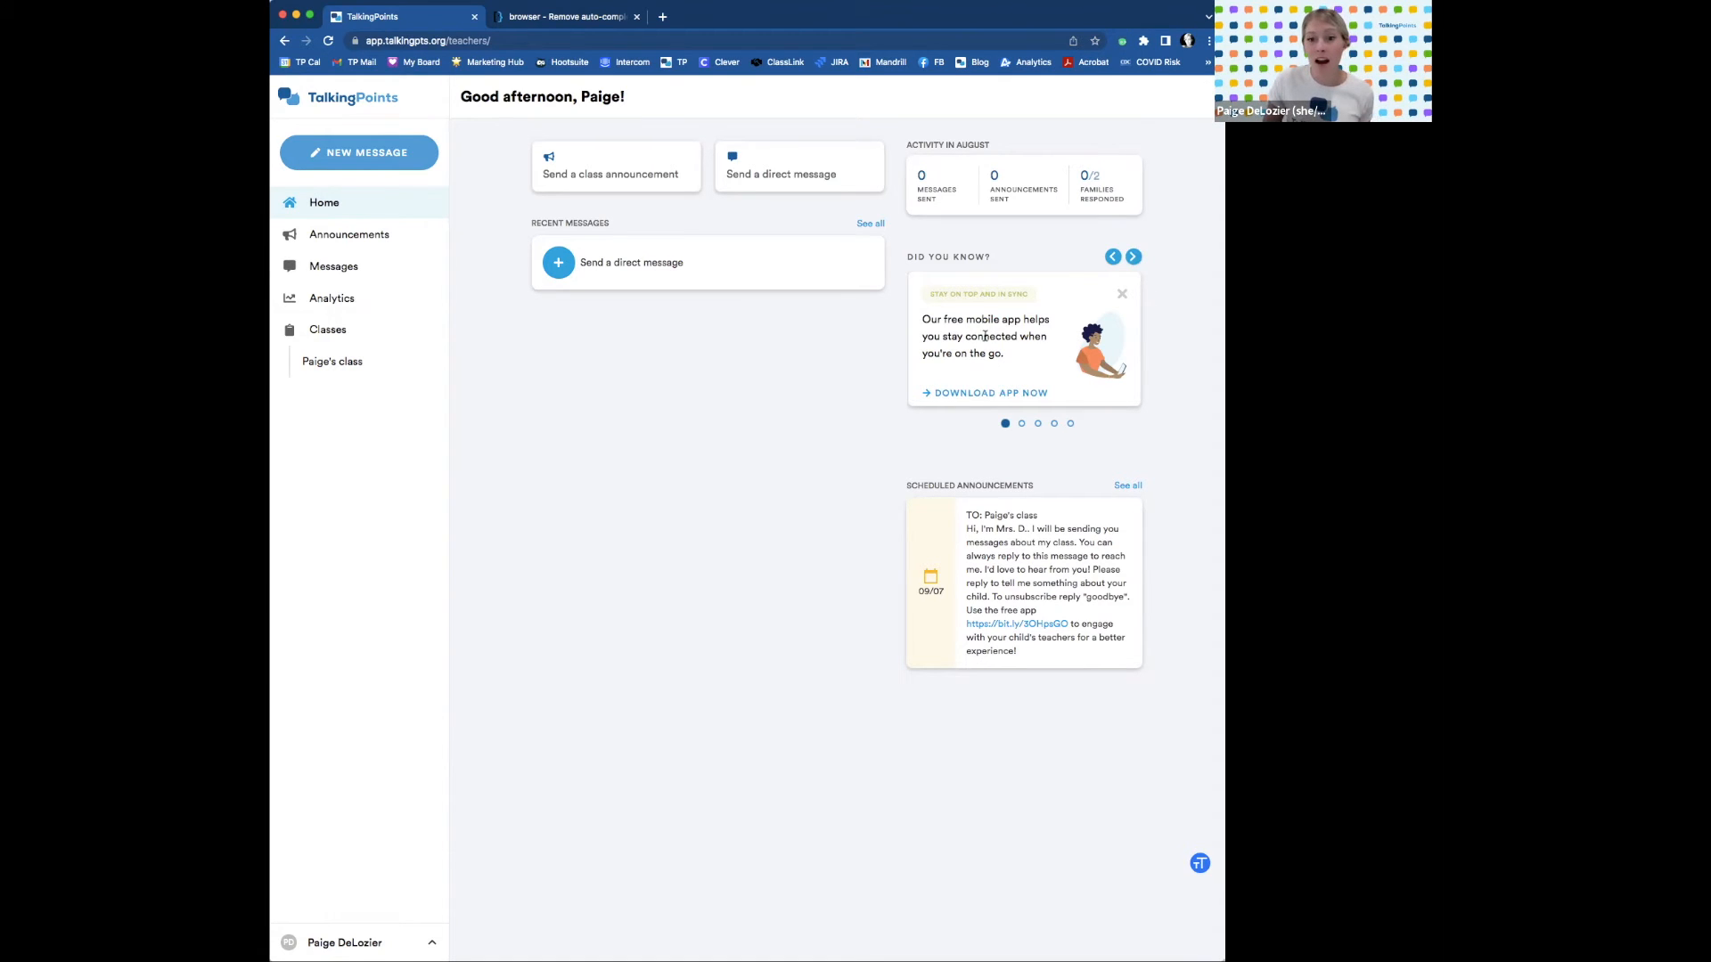
# Browse the Home dashboard's Did you know? tip cards through to the analytics tip.
pyautogui.click(1132, 258)
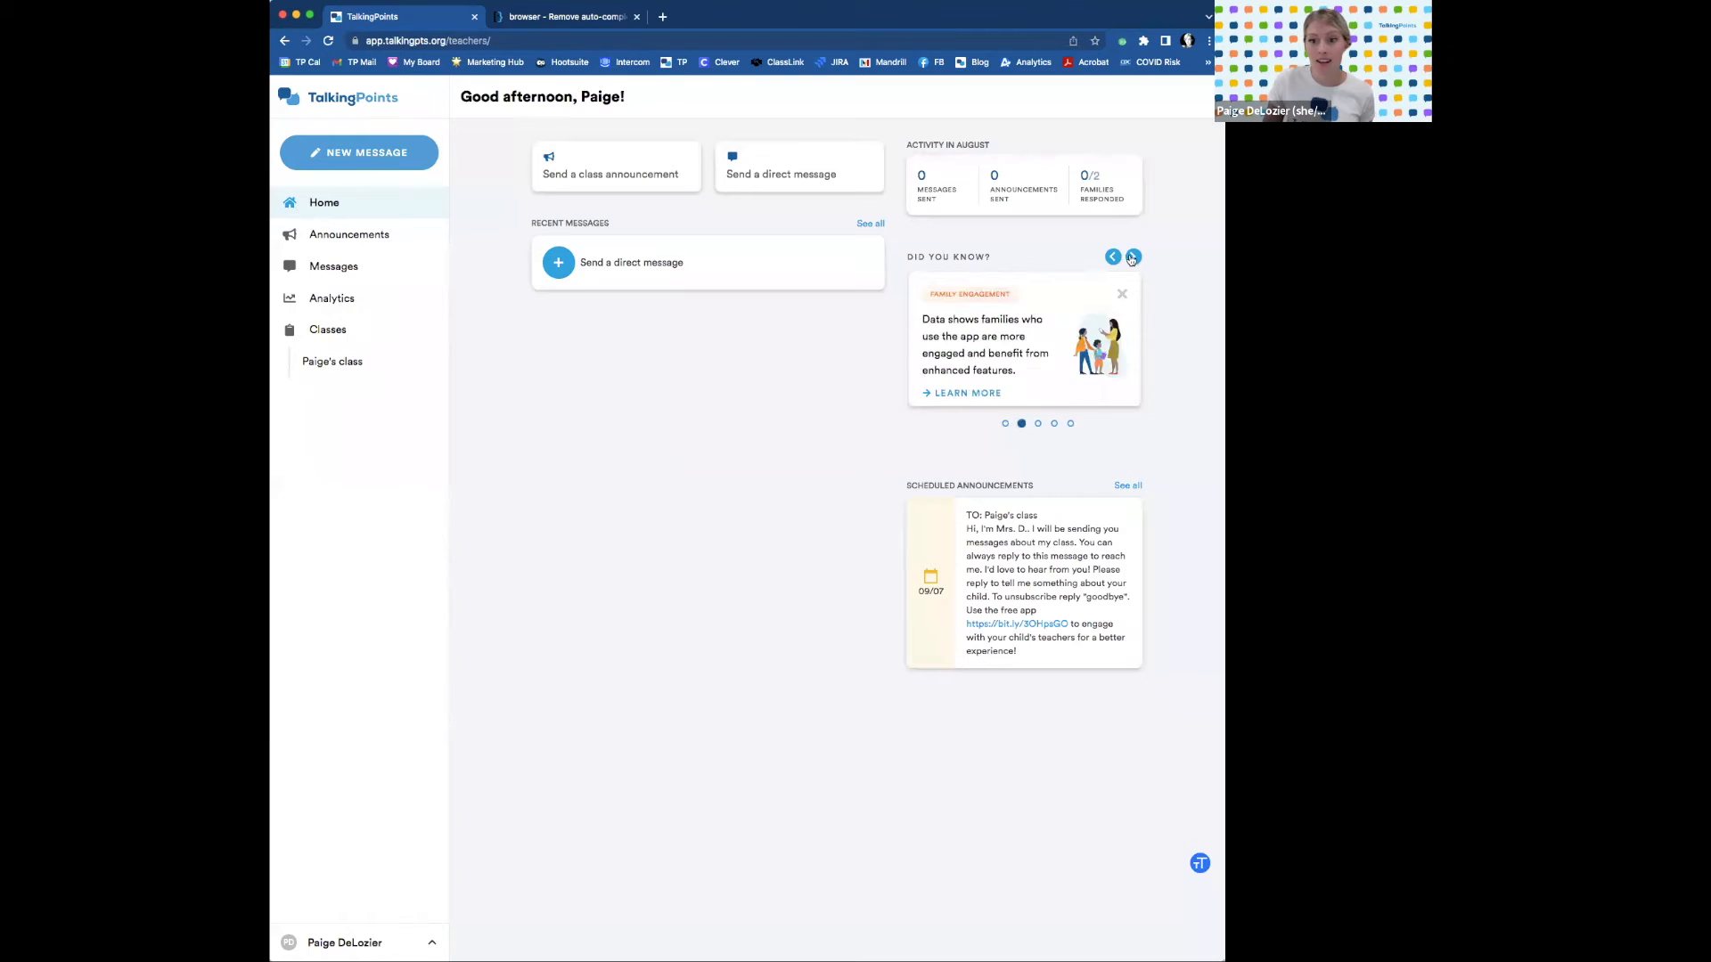
pyautogui.click(1132, 258)
pyautogui.click(1132, 257)
pyautogui.click(1132, 258)
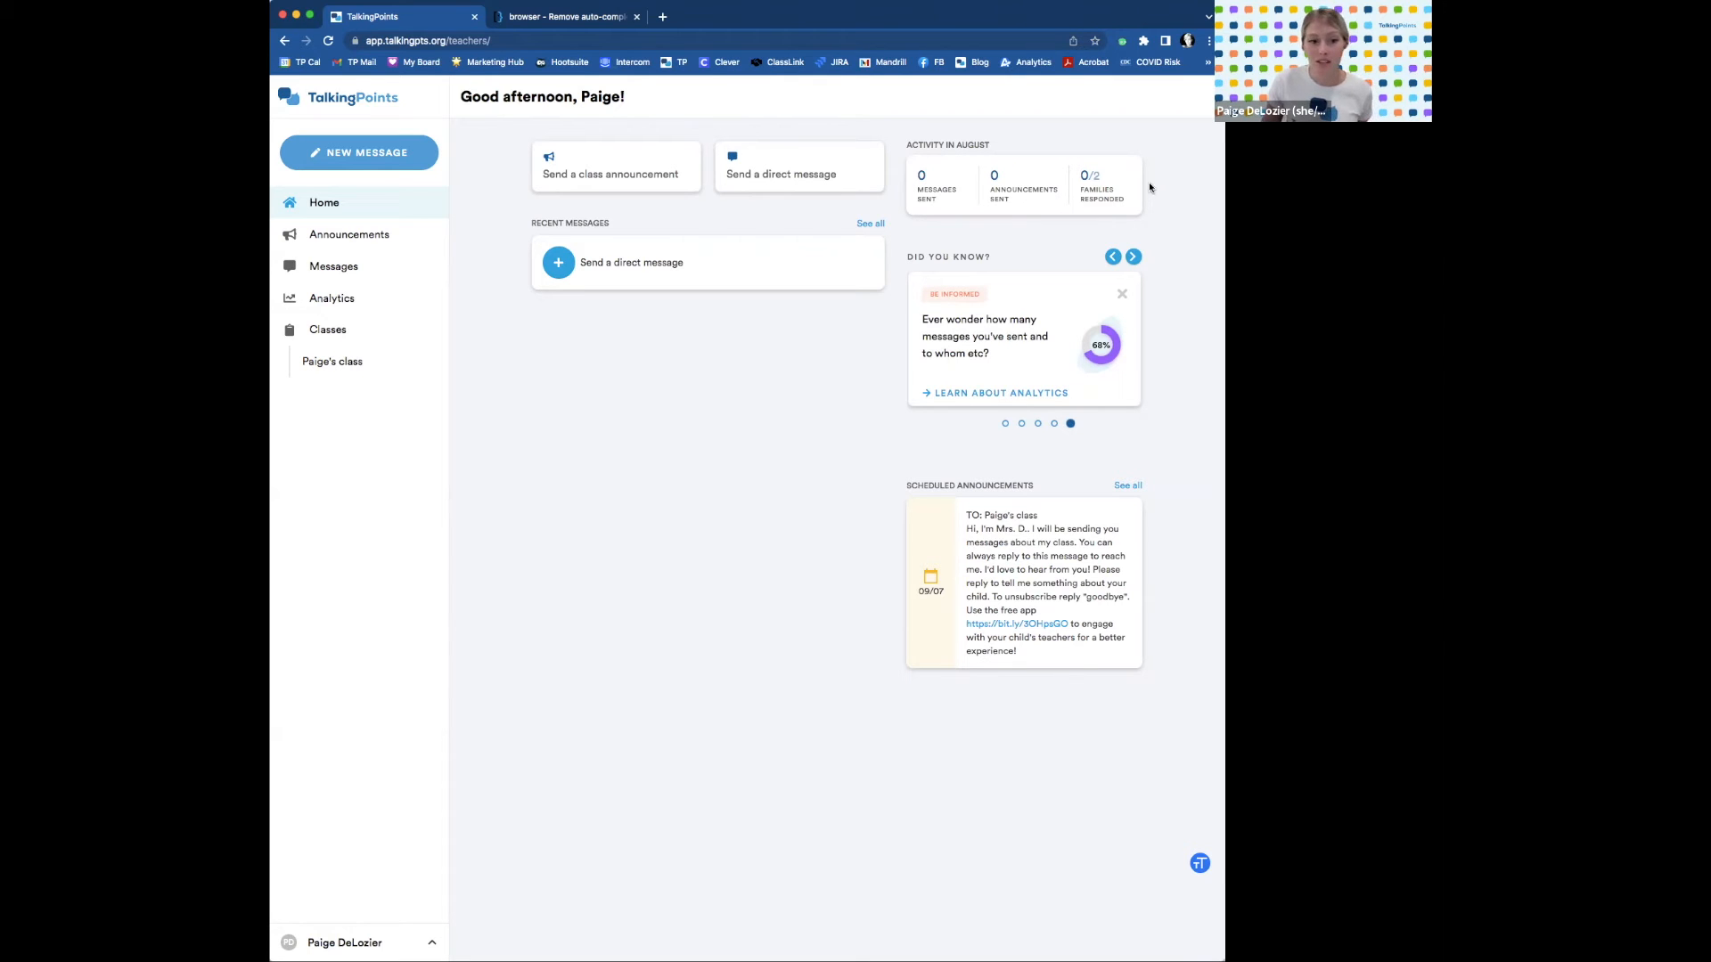
# From Messages, start a direct message addressed to the second student's father.
pyautogui.click(324, 271)
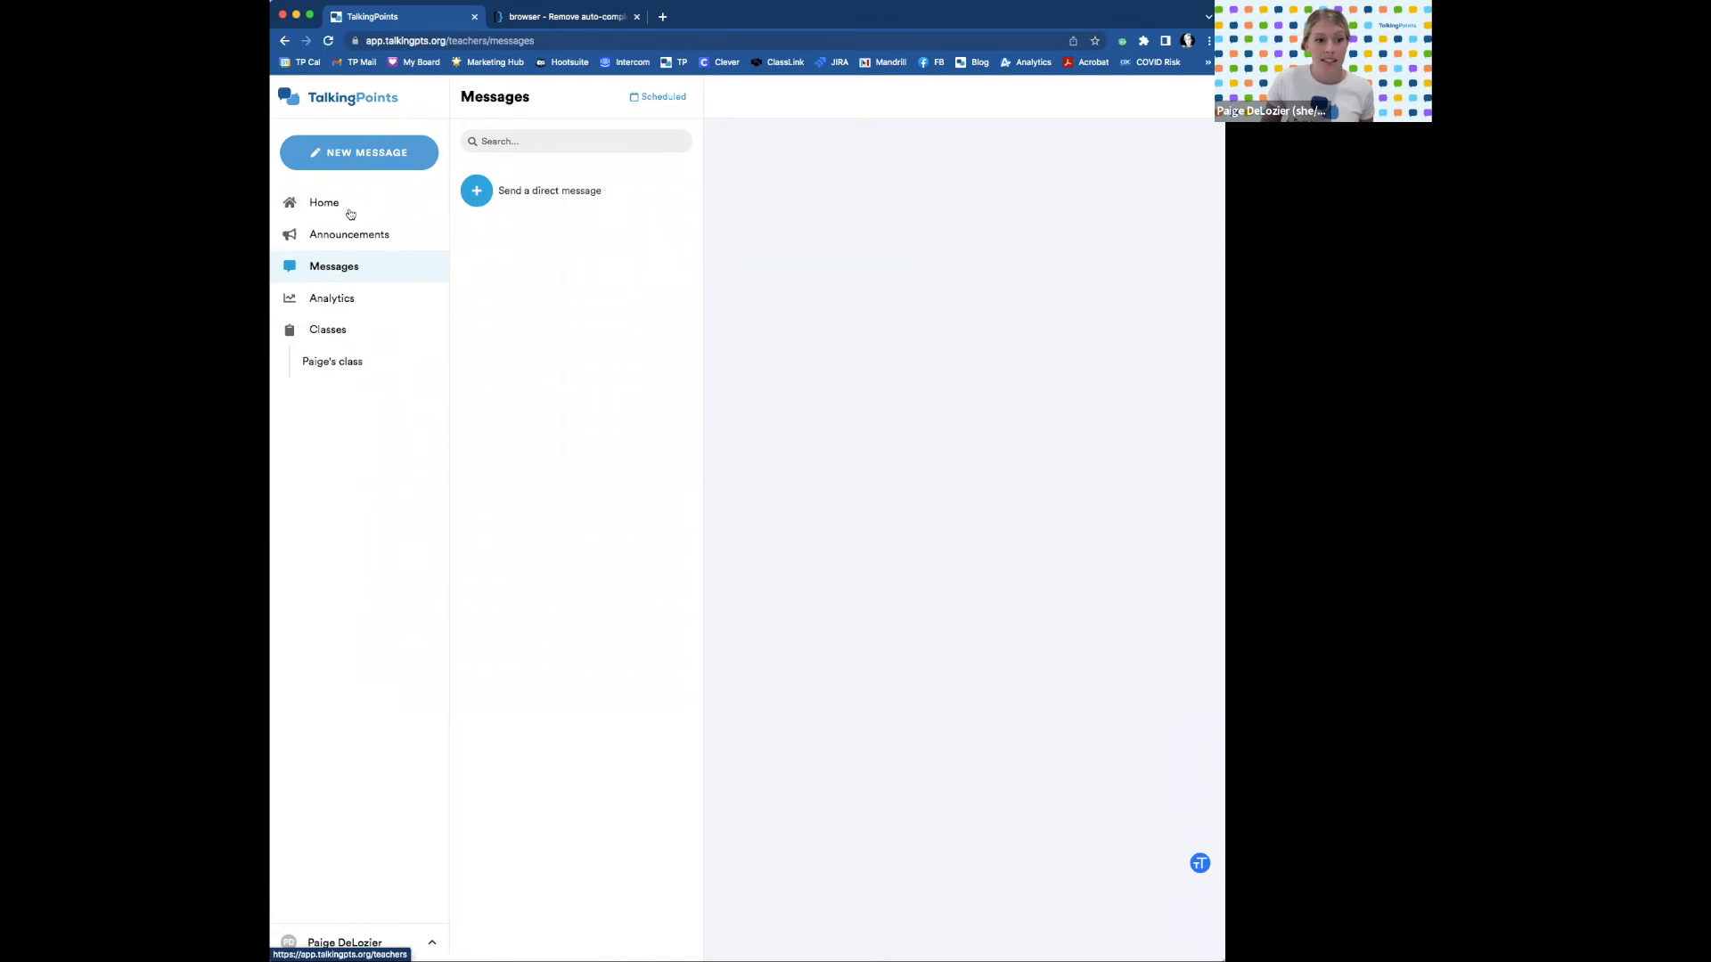
pyautogui.click(346, 162)
pyautogui.click(353, 185)
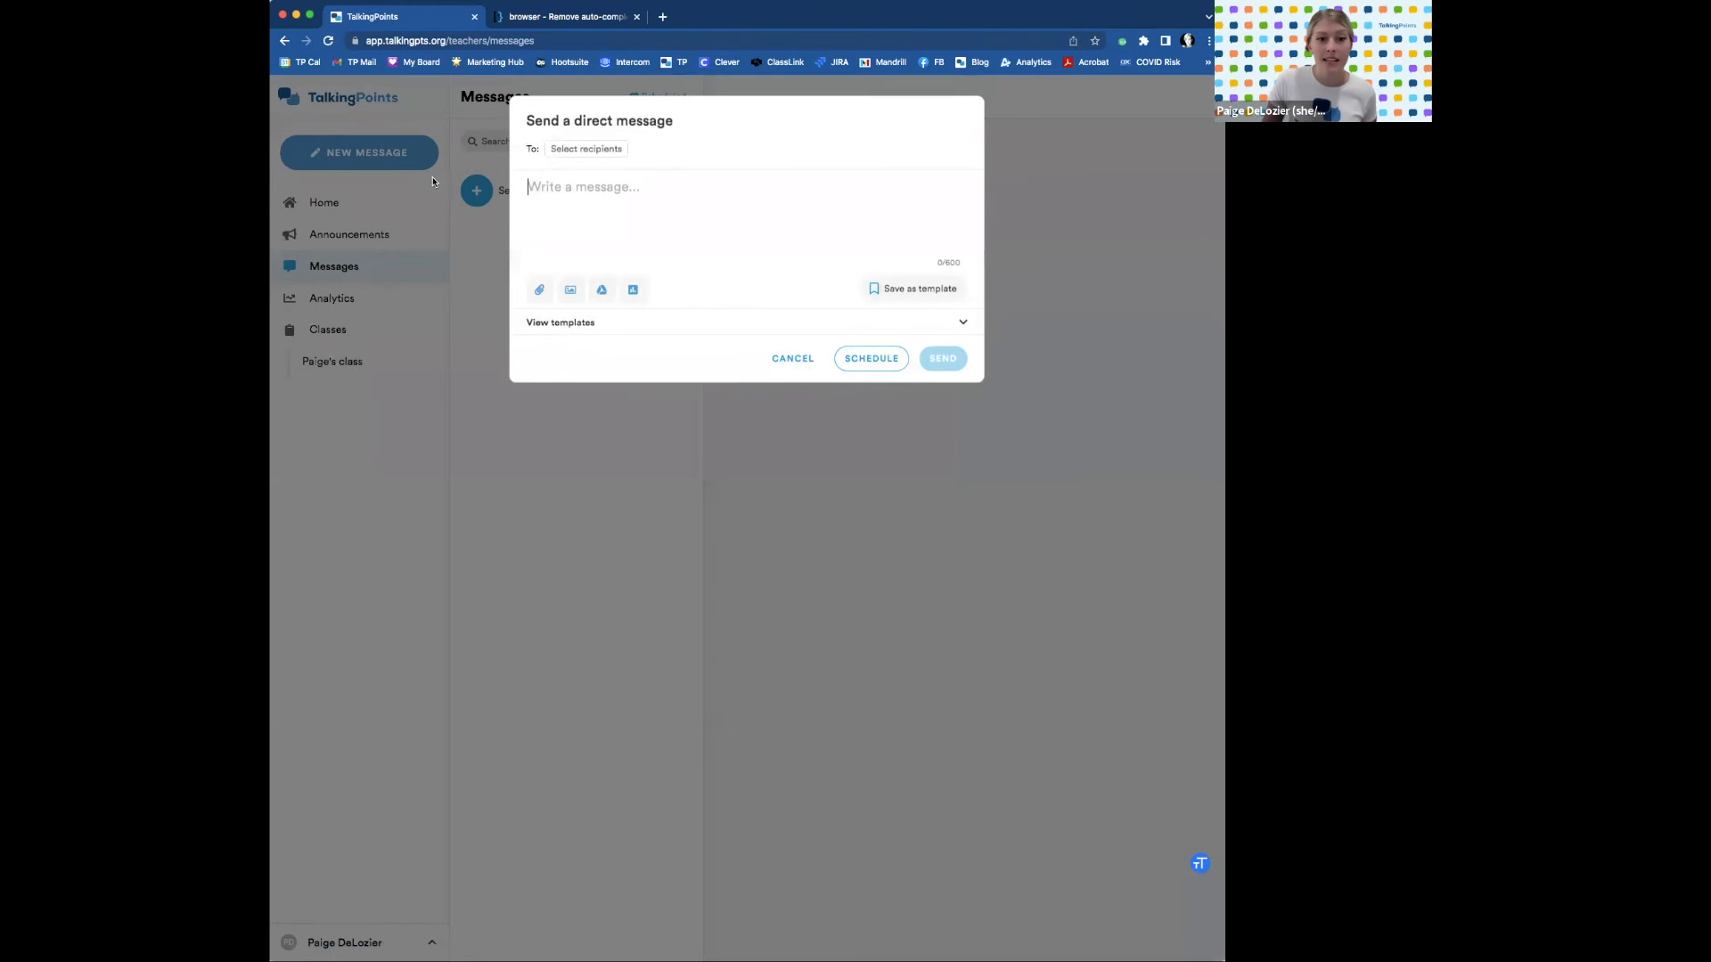
pyautogui.click(575, 149)
pyautogui.click(592, 230)
pyautogui.click(772, 263)
pyautogui.click(668, 190)
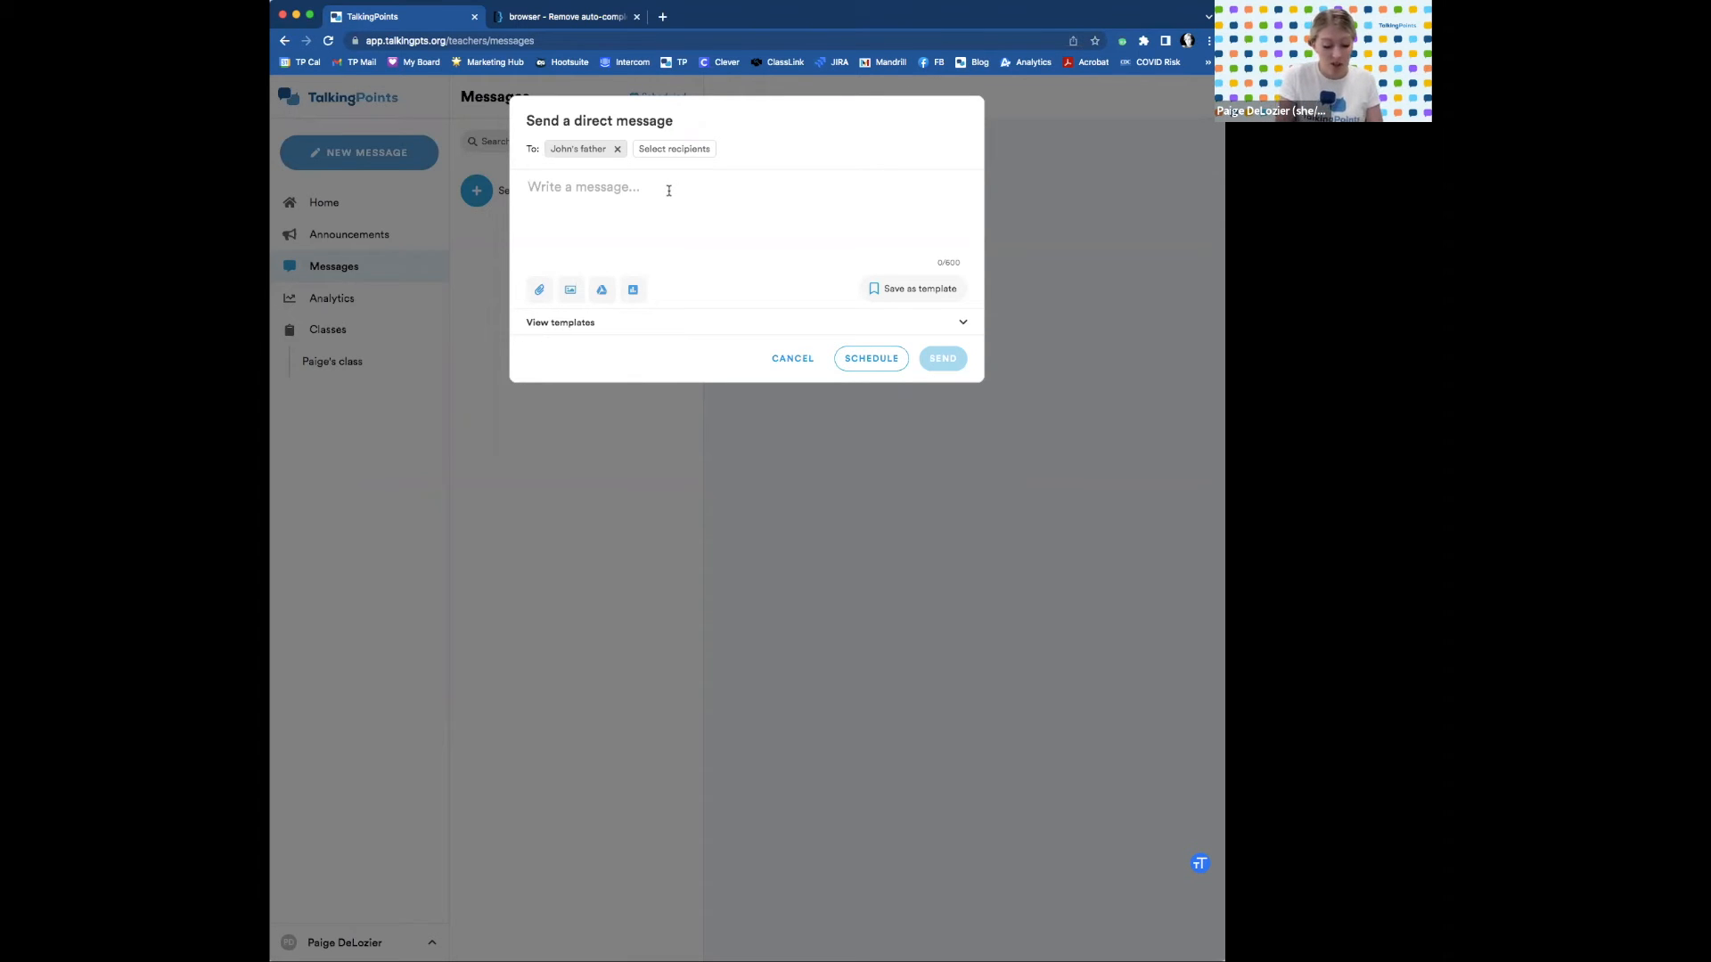
# Write the father a note that his son is absent today, hoping all is ok and he's missed.
pyautogui.click(668, 191)
pyautogui.write('Hi! This')
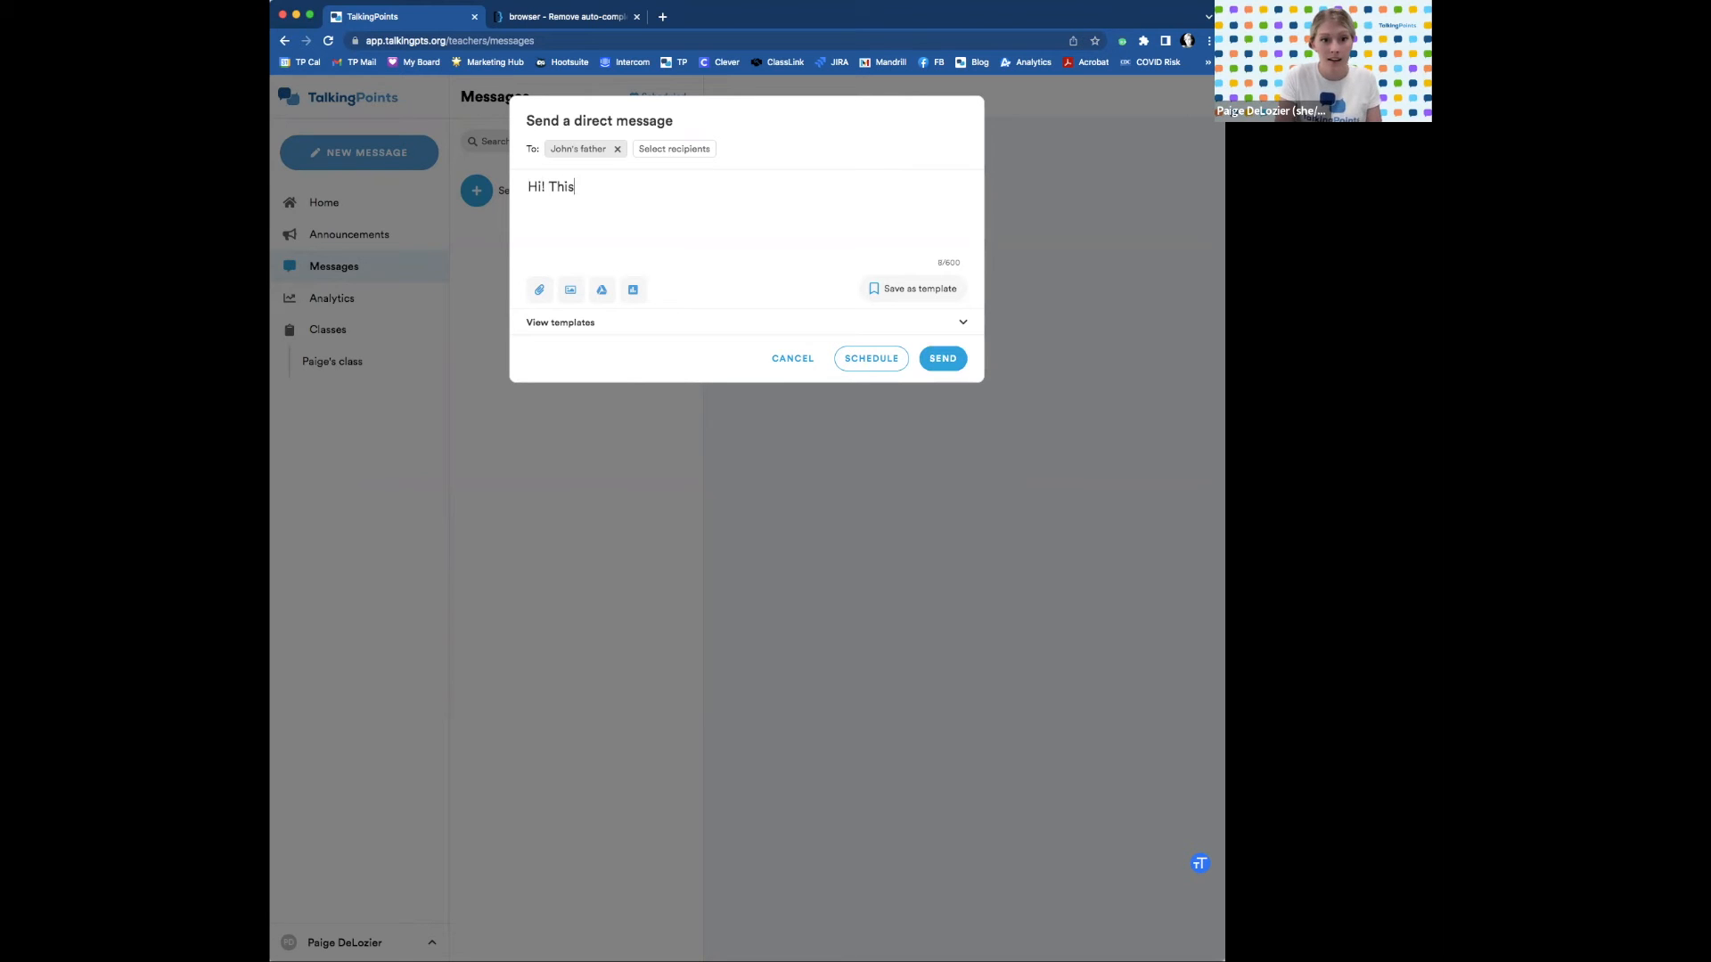
pyautogui.write(' is Mrs. D. I notice Jo')
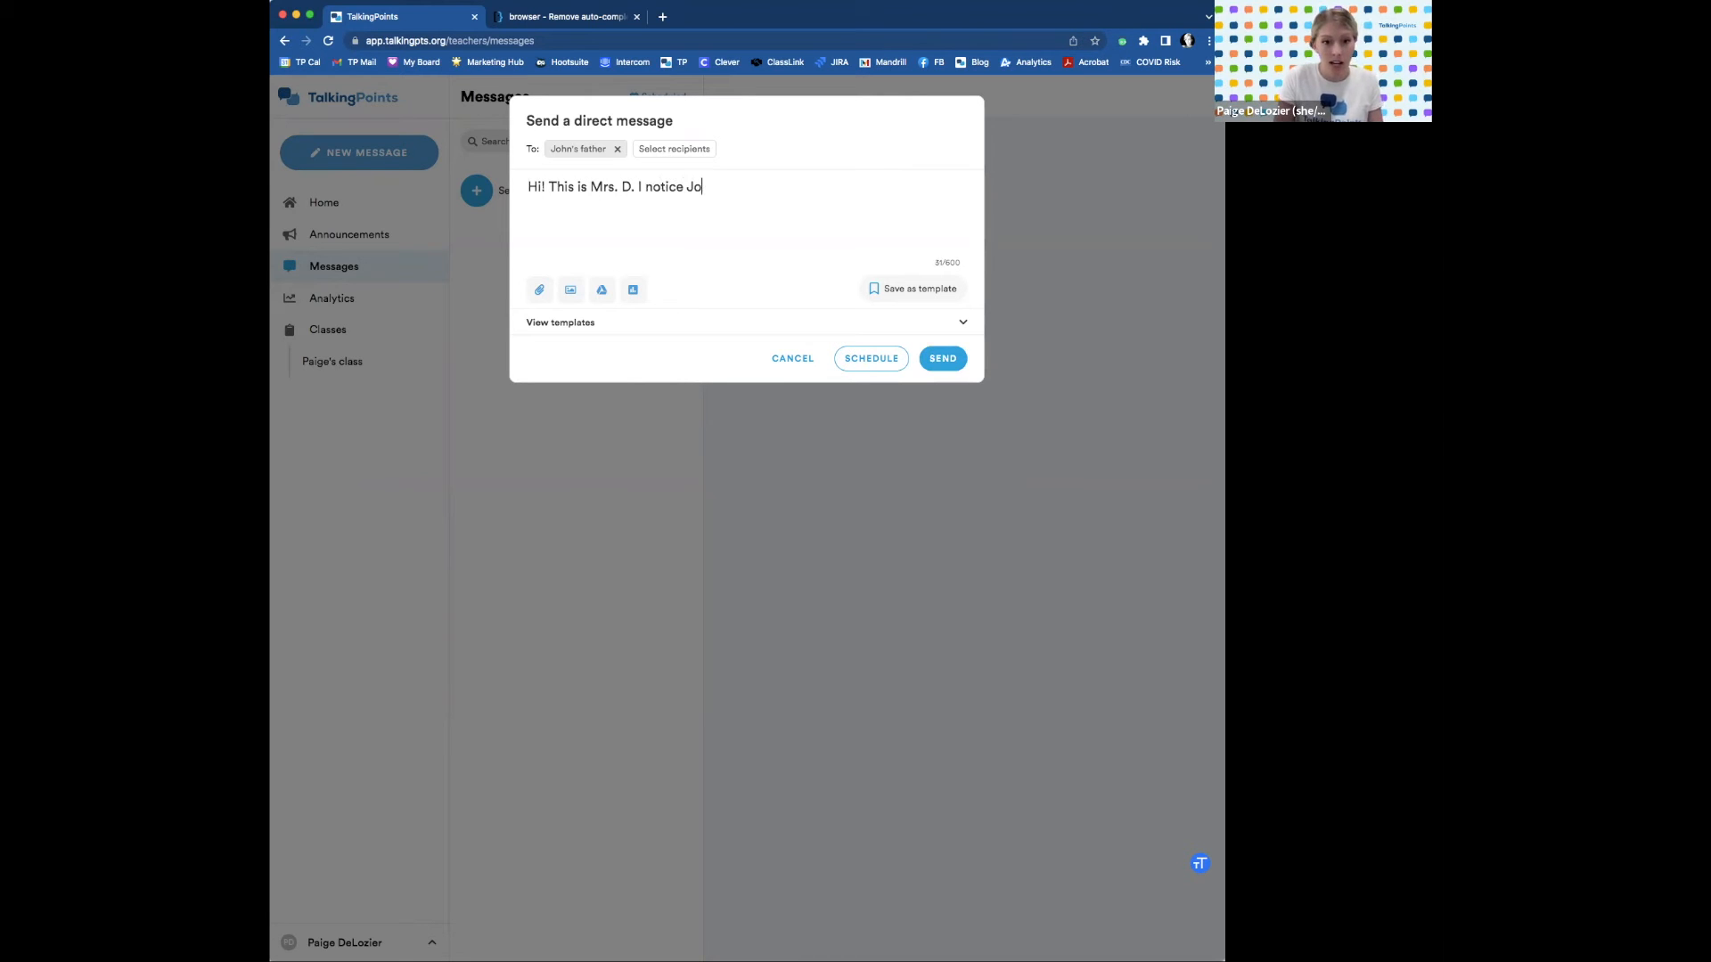
pyautogui.write("hn isn't a")
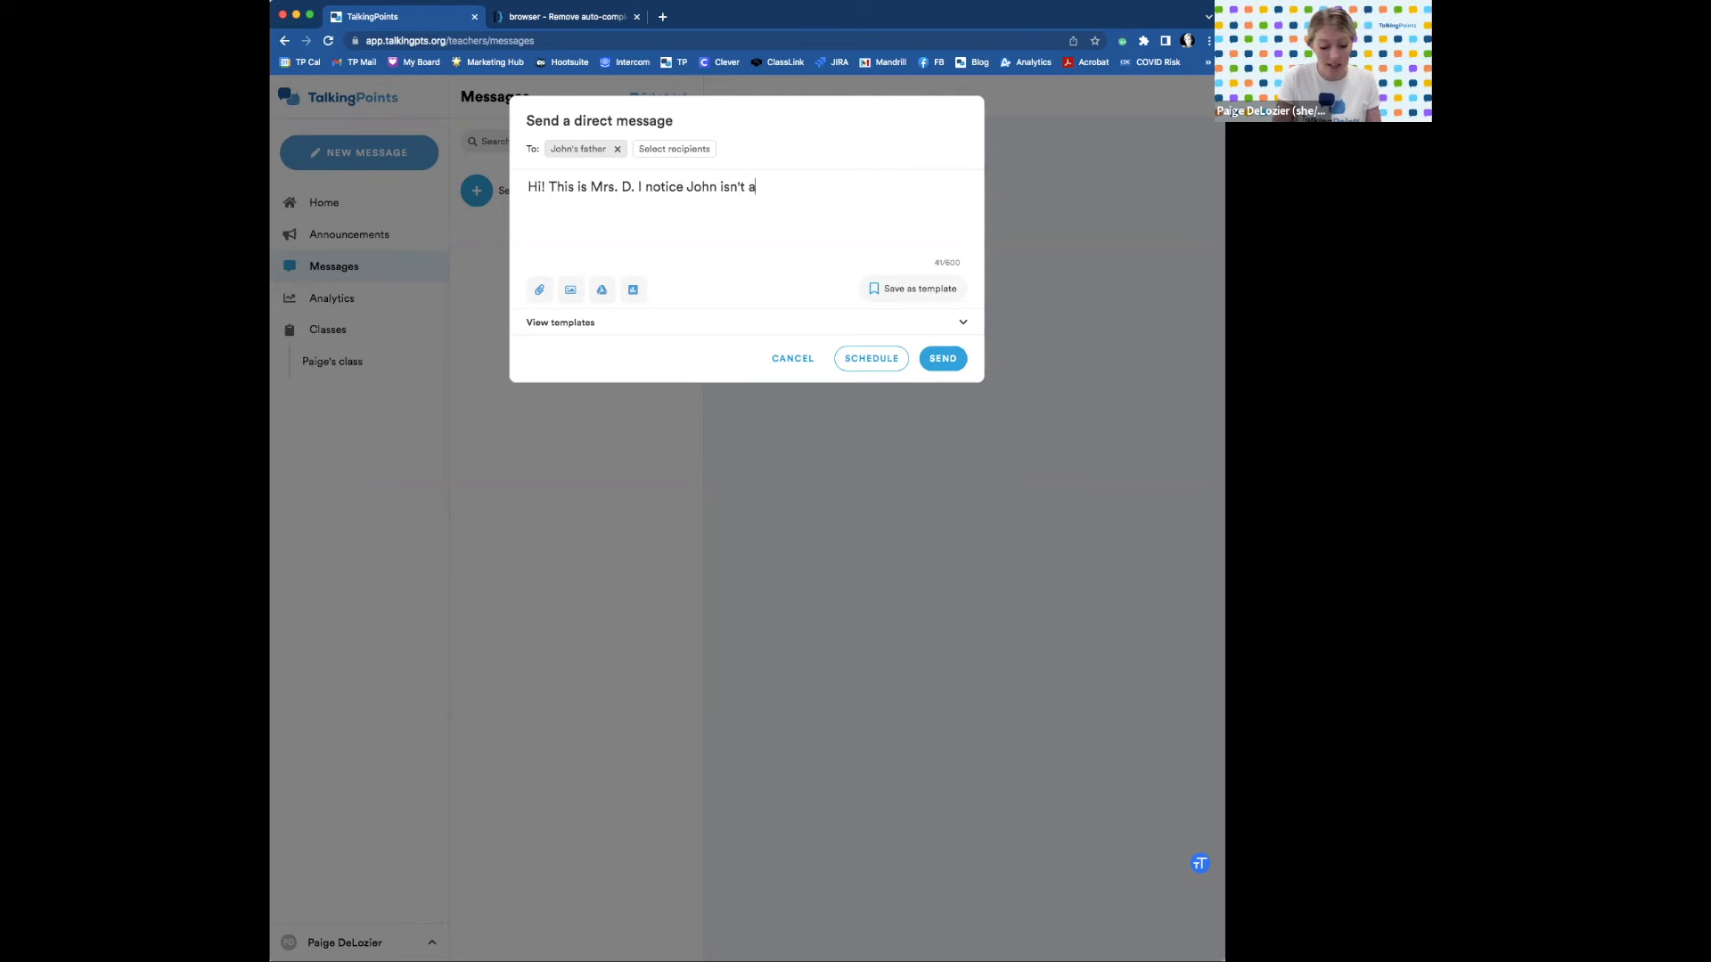
pyautogui.write('t school todau.')
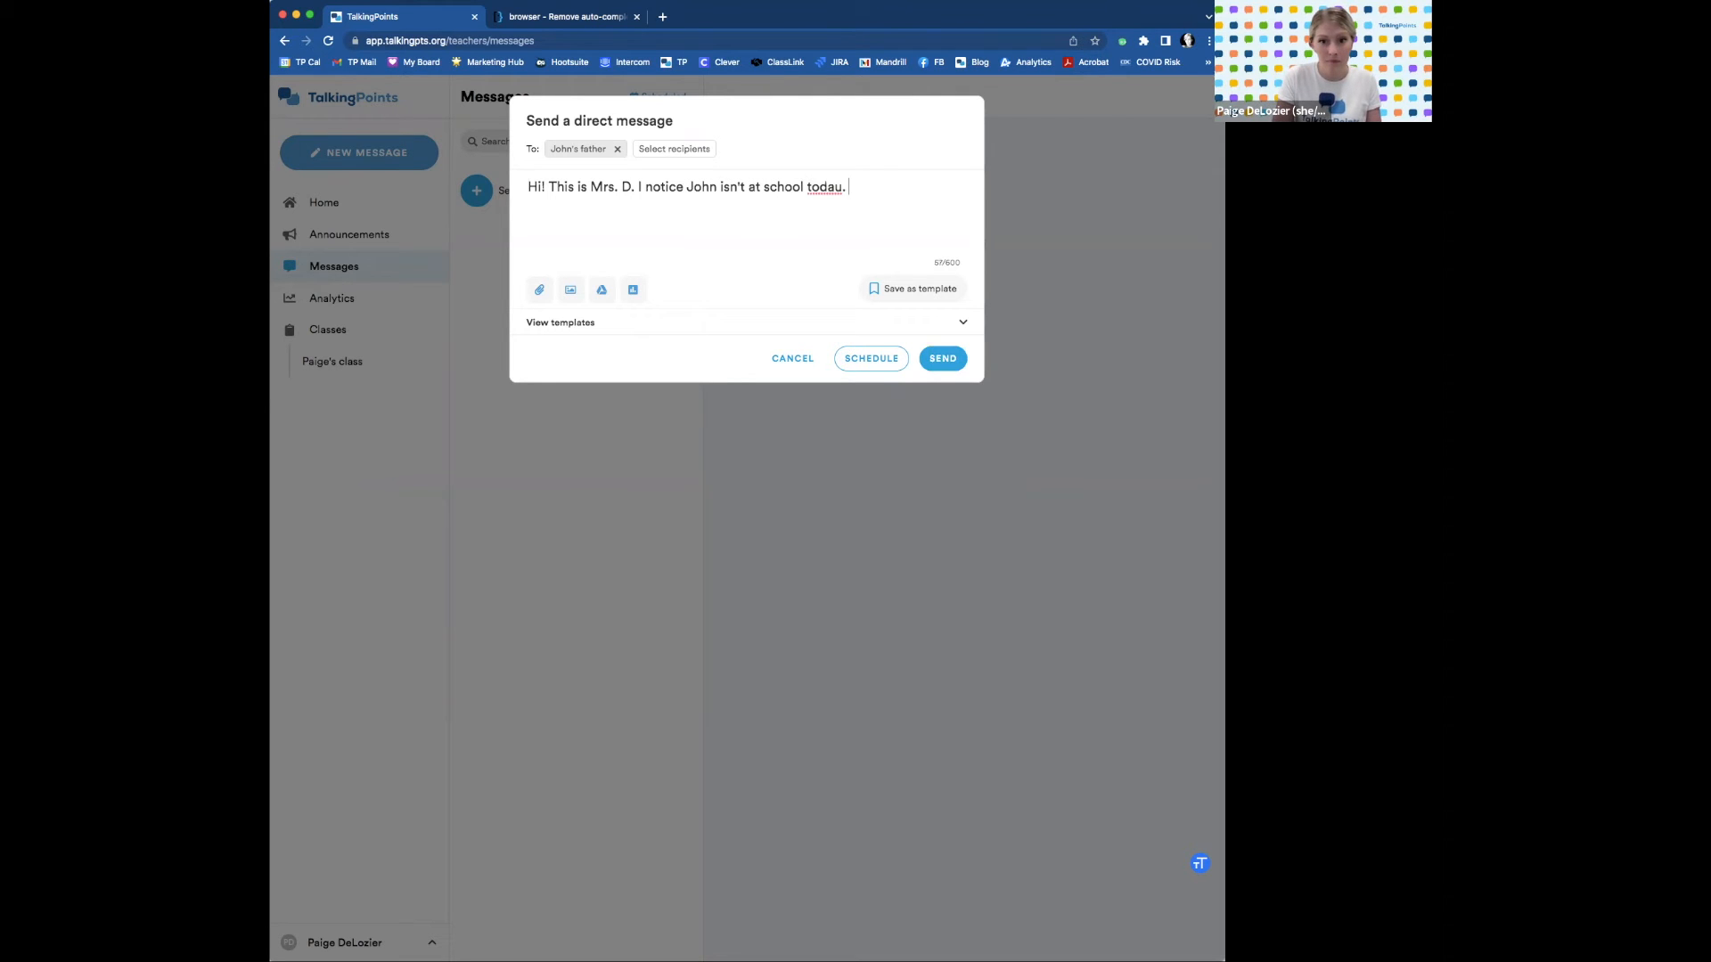
pyautogui.press('BackSpace')
pyautogui.press('BackSpace')
pyautogui.press('BackSpace')
pyautogui.write('y. Hopin')
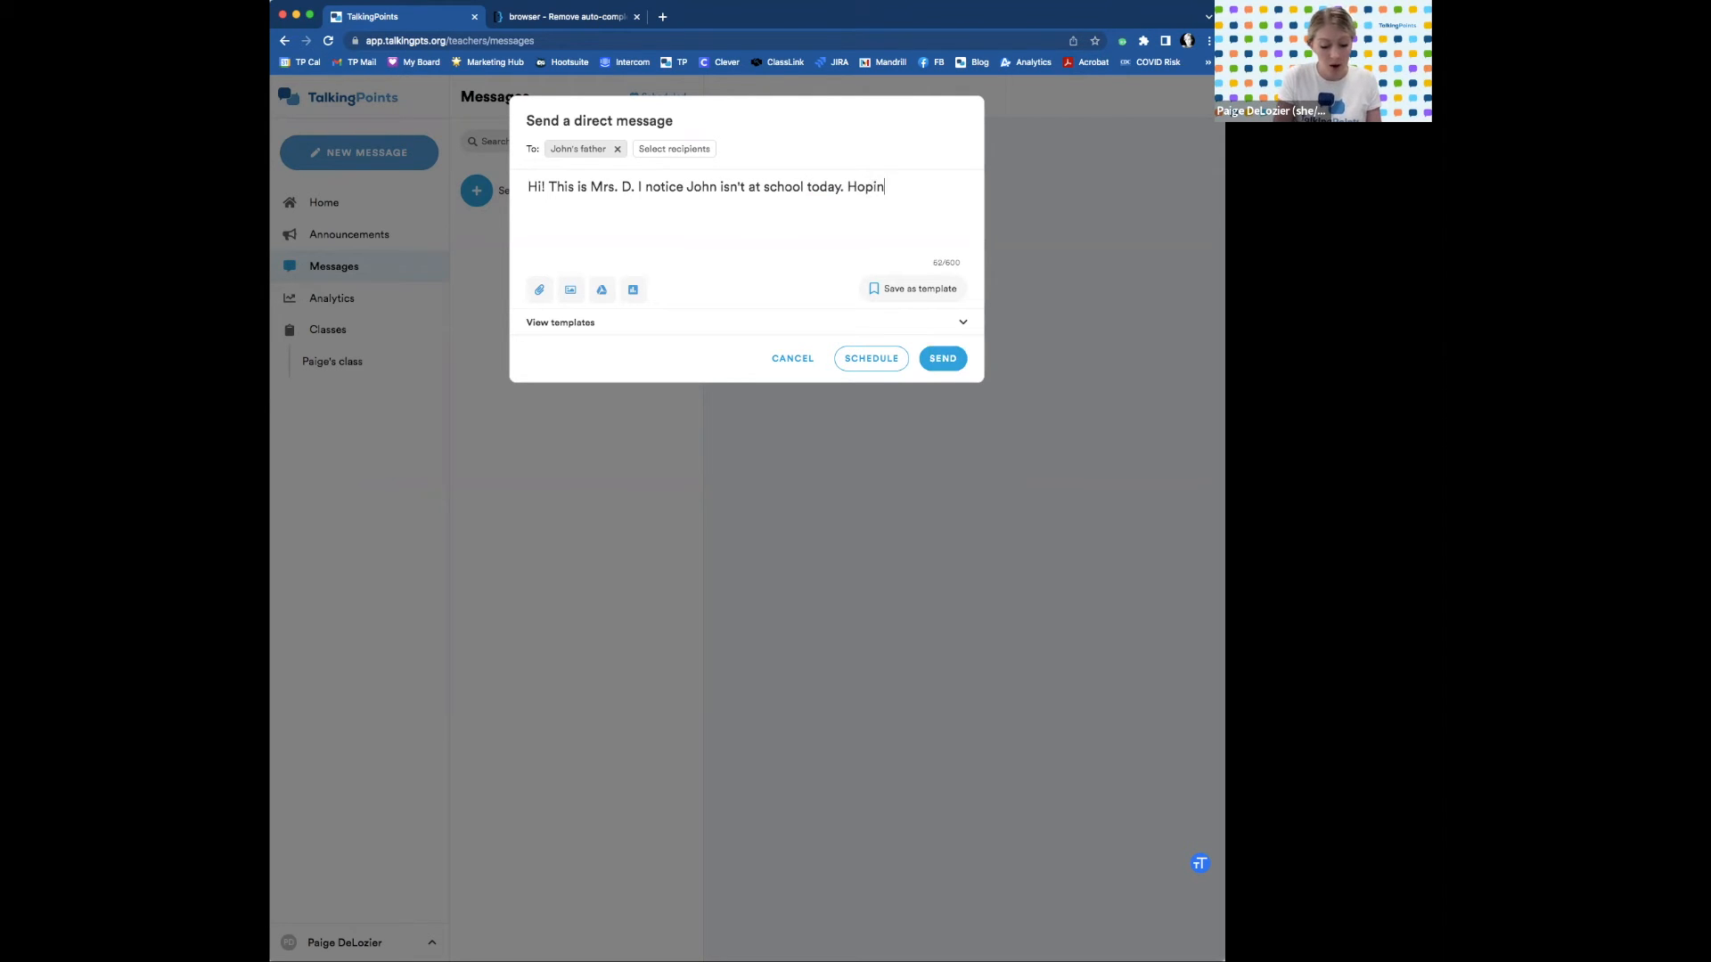
pyautogui.press('BackSpace')
pyautogui.press('BackSpace')
pyautogui.press('BackSpace')
pyautogui.press('BackSpace')
pyautogui.press('BackSpace')
pyautogui.write('I h')
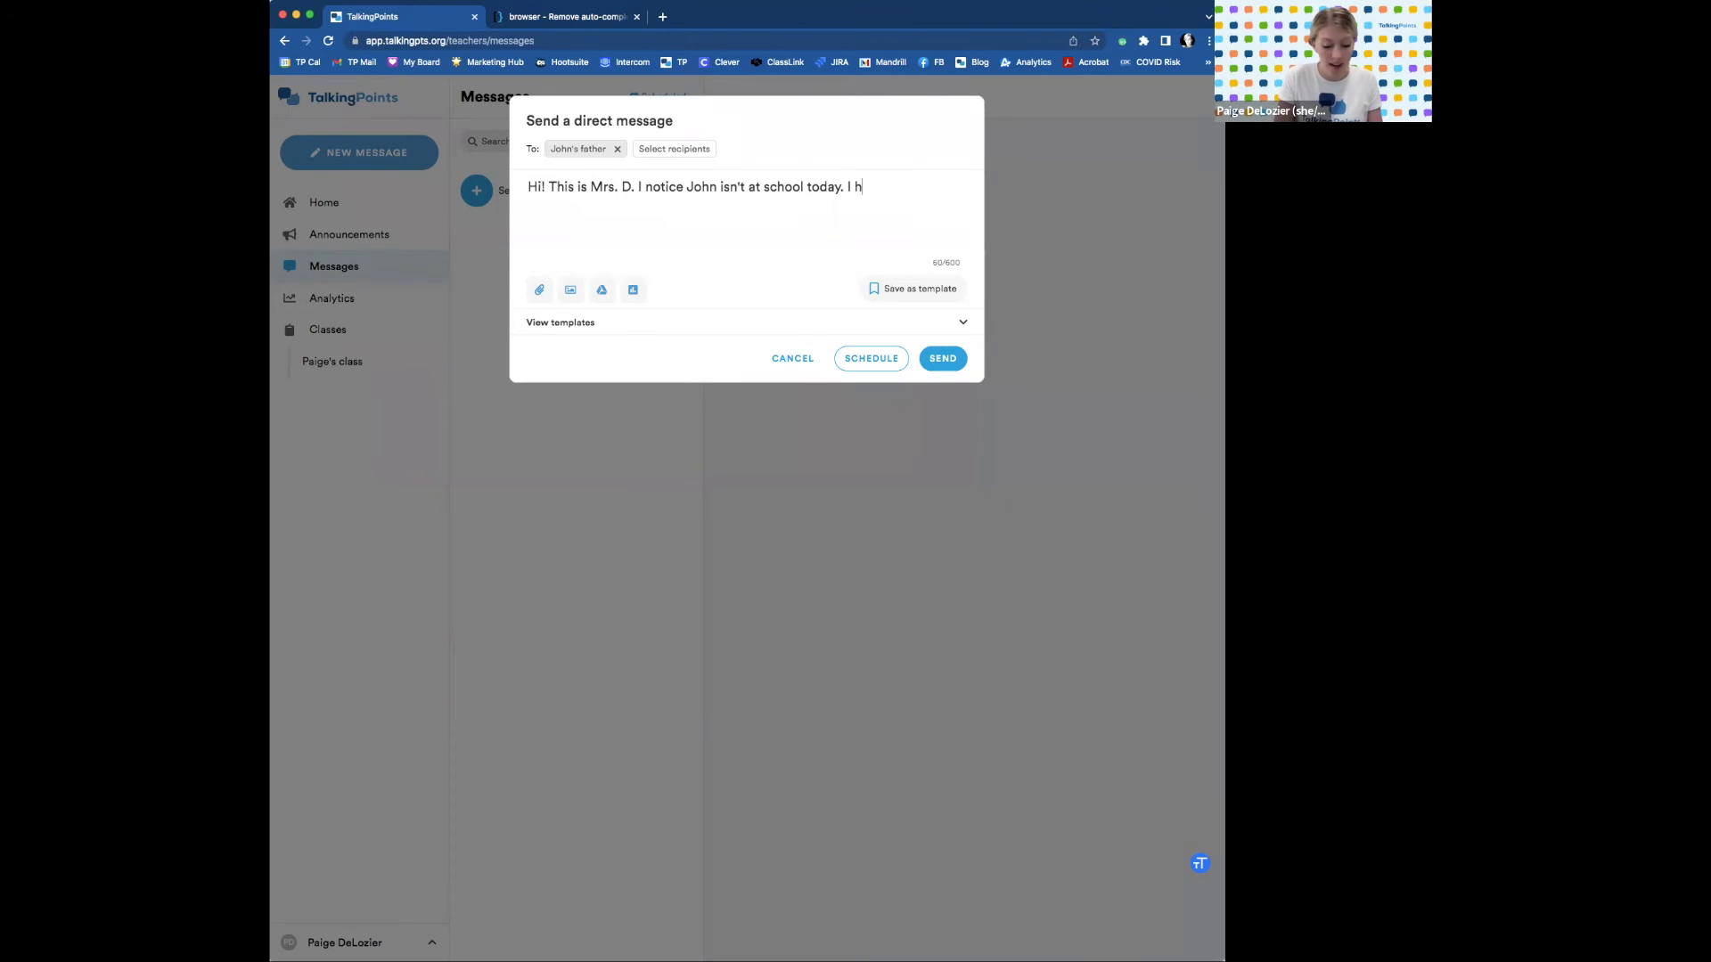
pyautogui.write('ope everything is ')
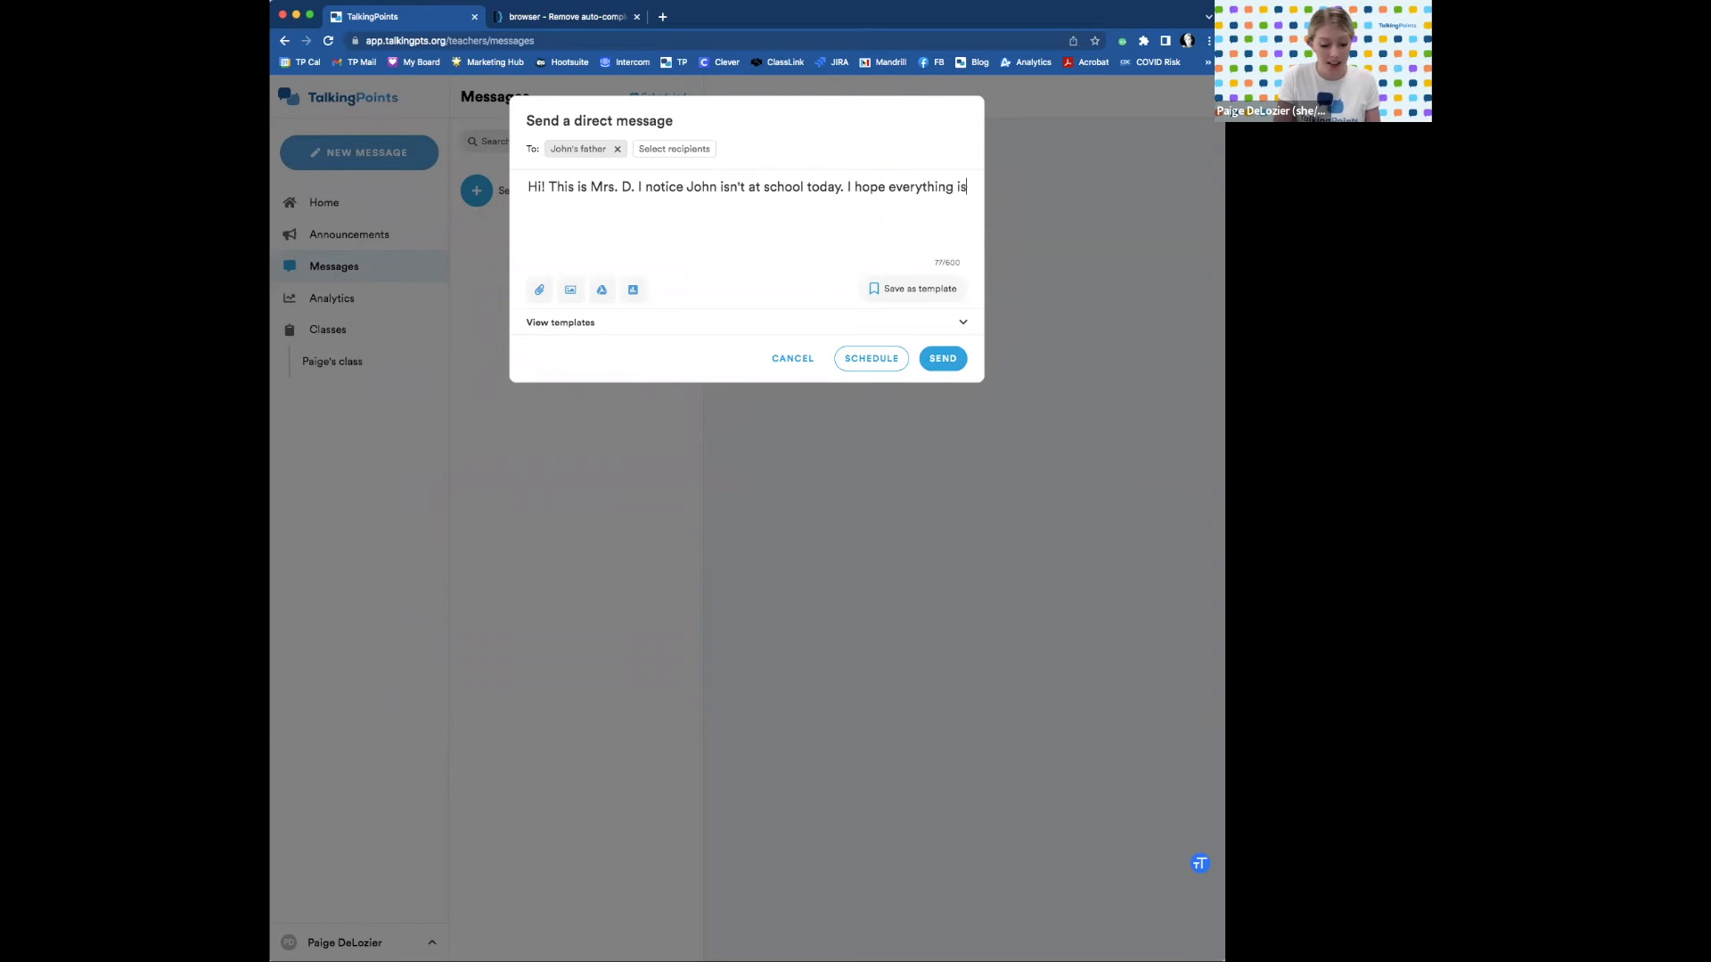
pyautogui.write('ok. ')
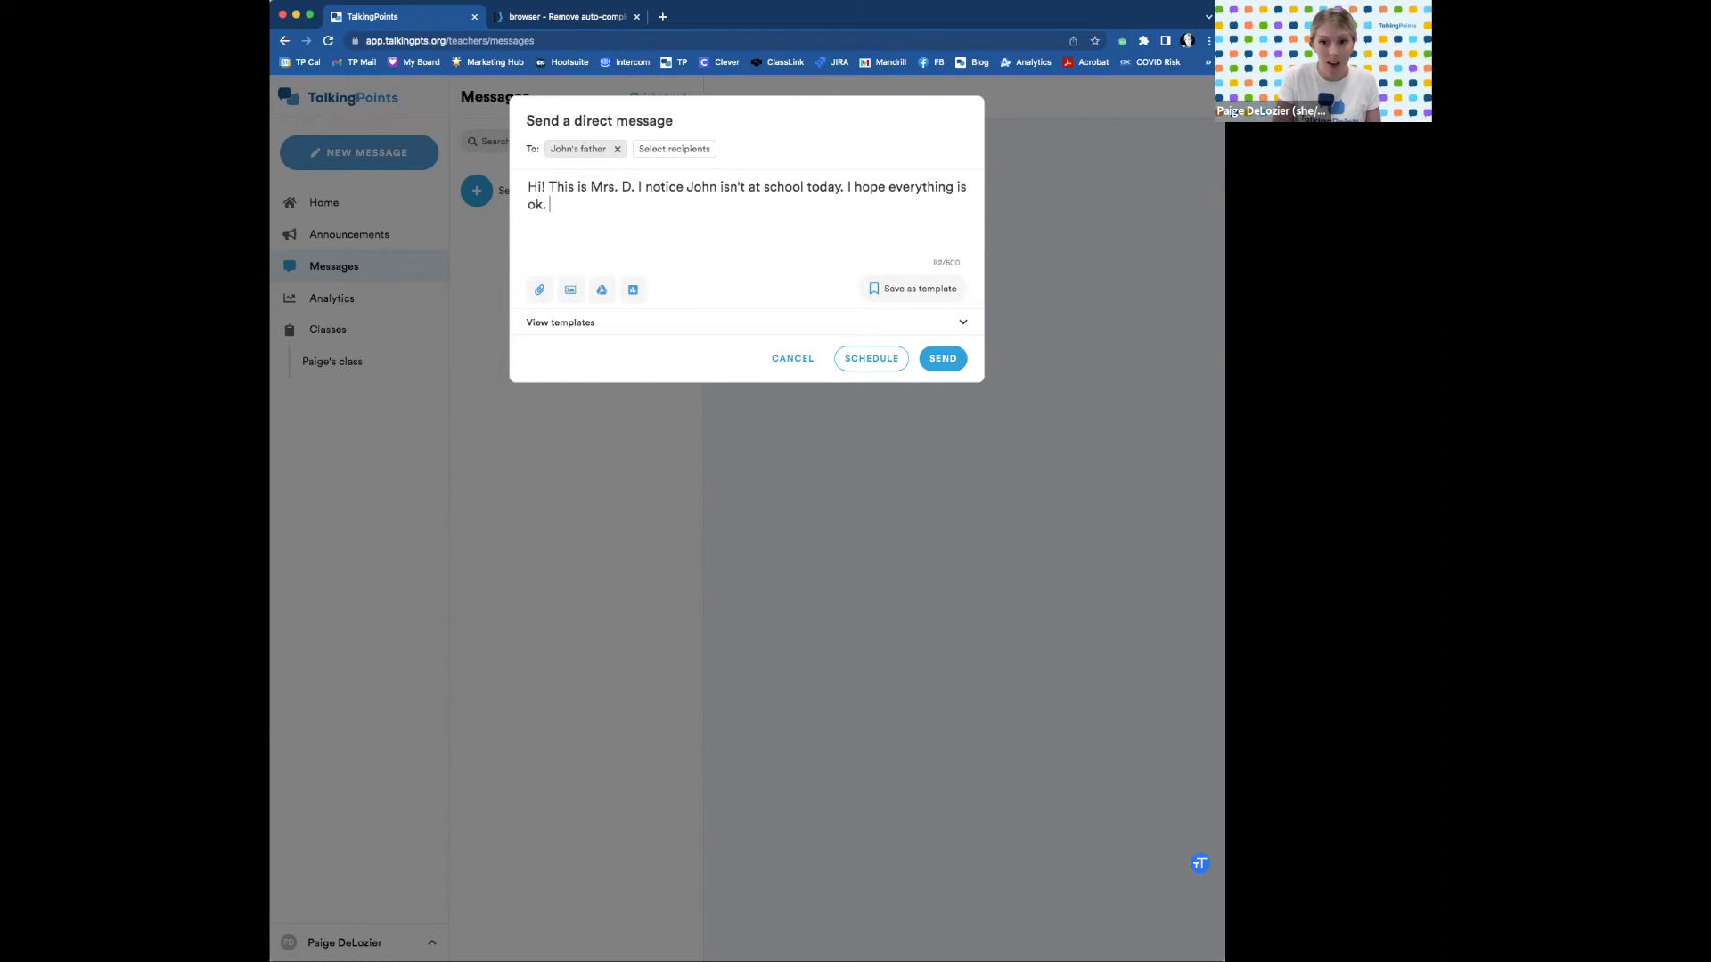
pyautogui.write('We miss him.')
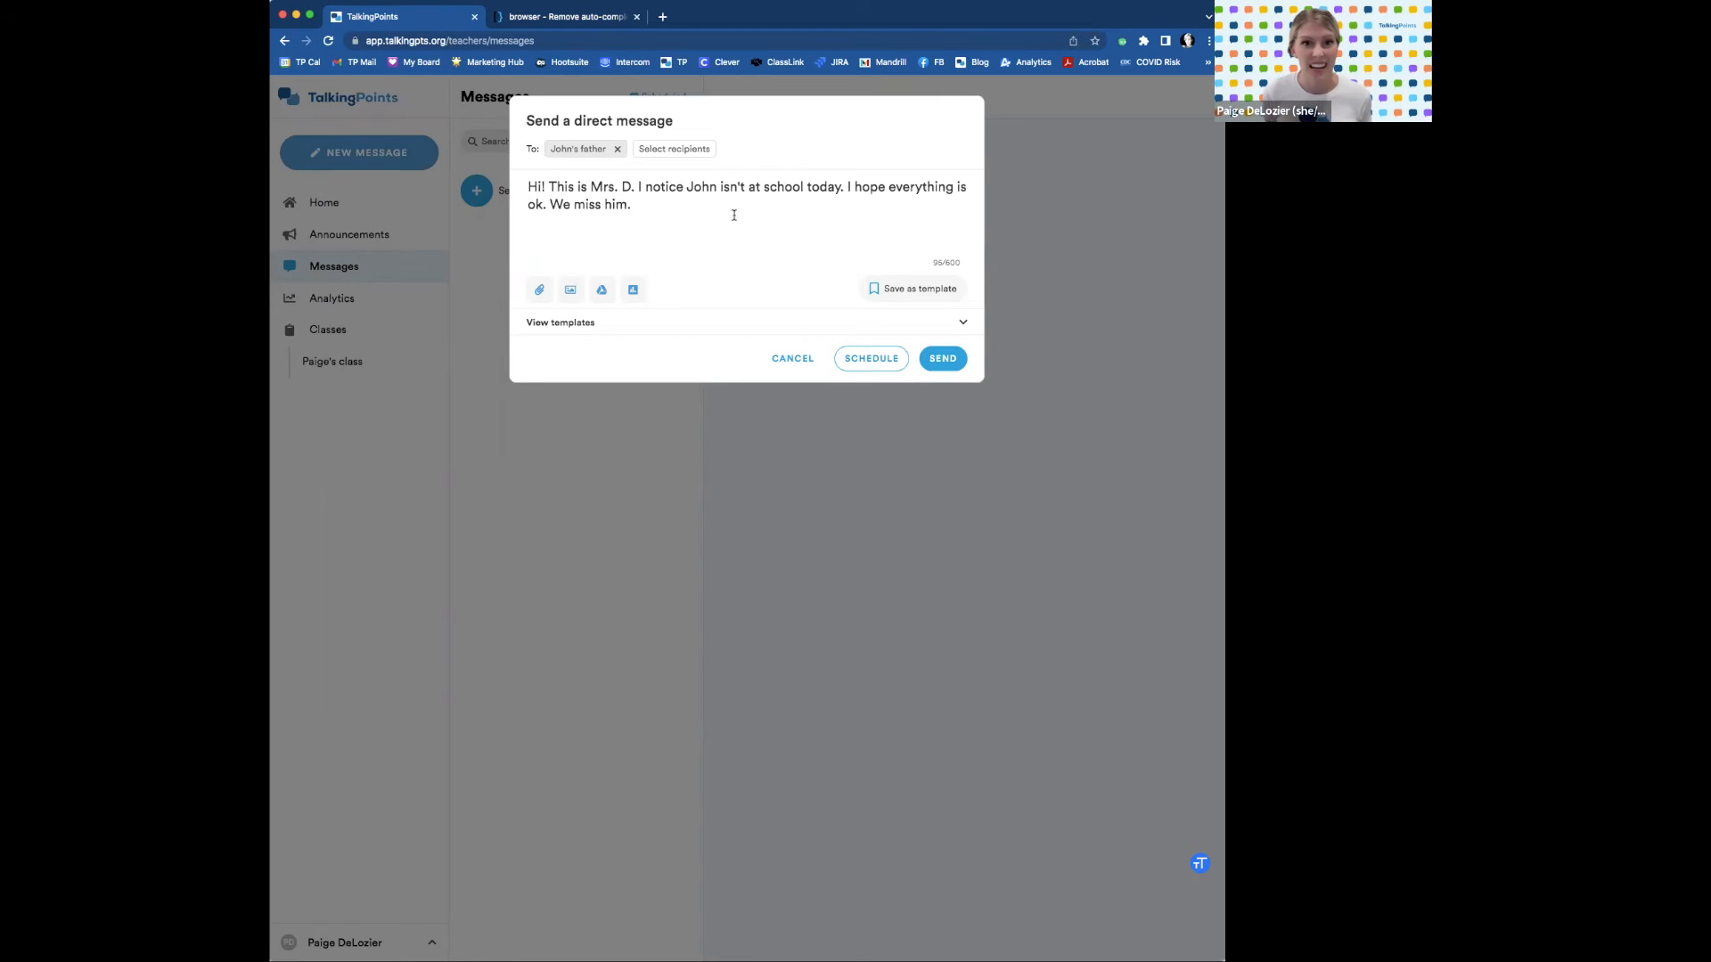
pyautogui.click(543, 292)
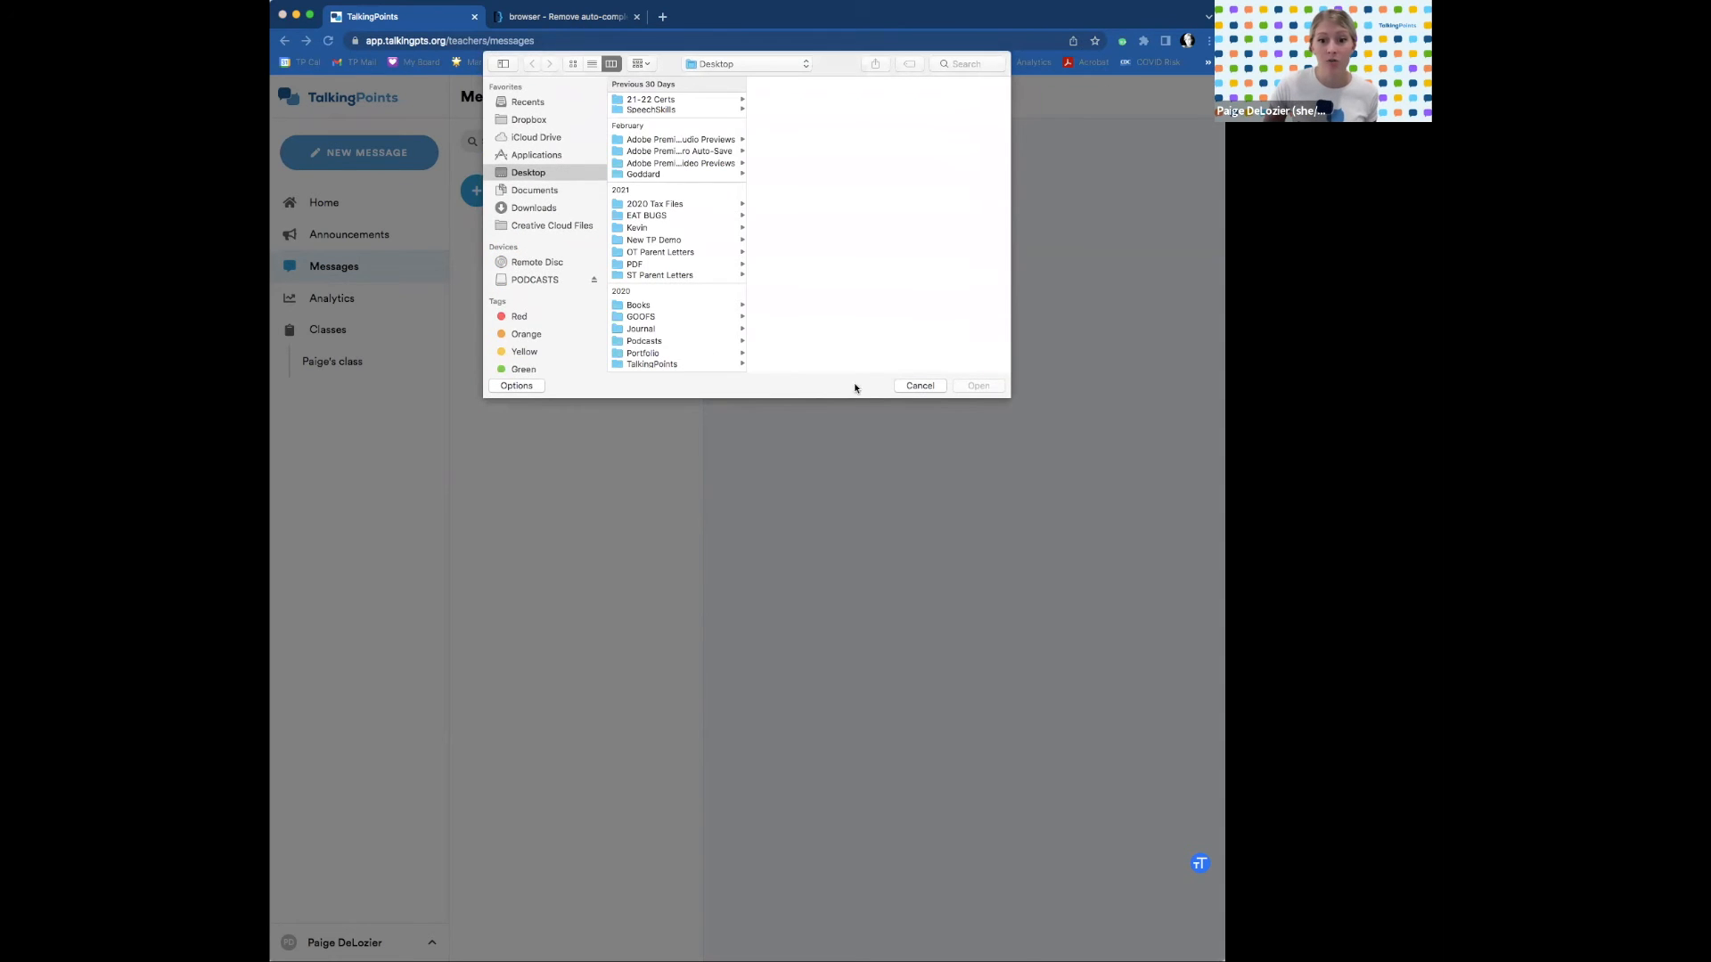
pyautogui.click(907, 384)
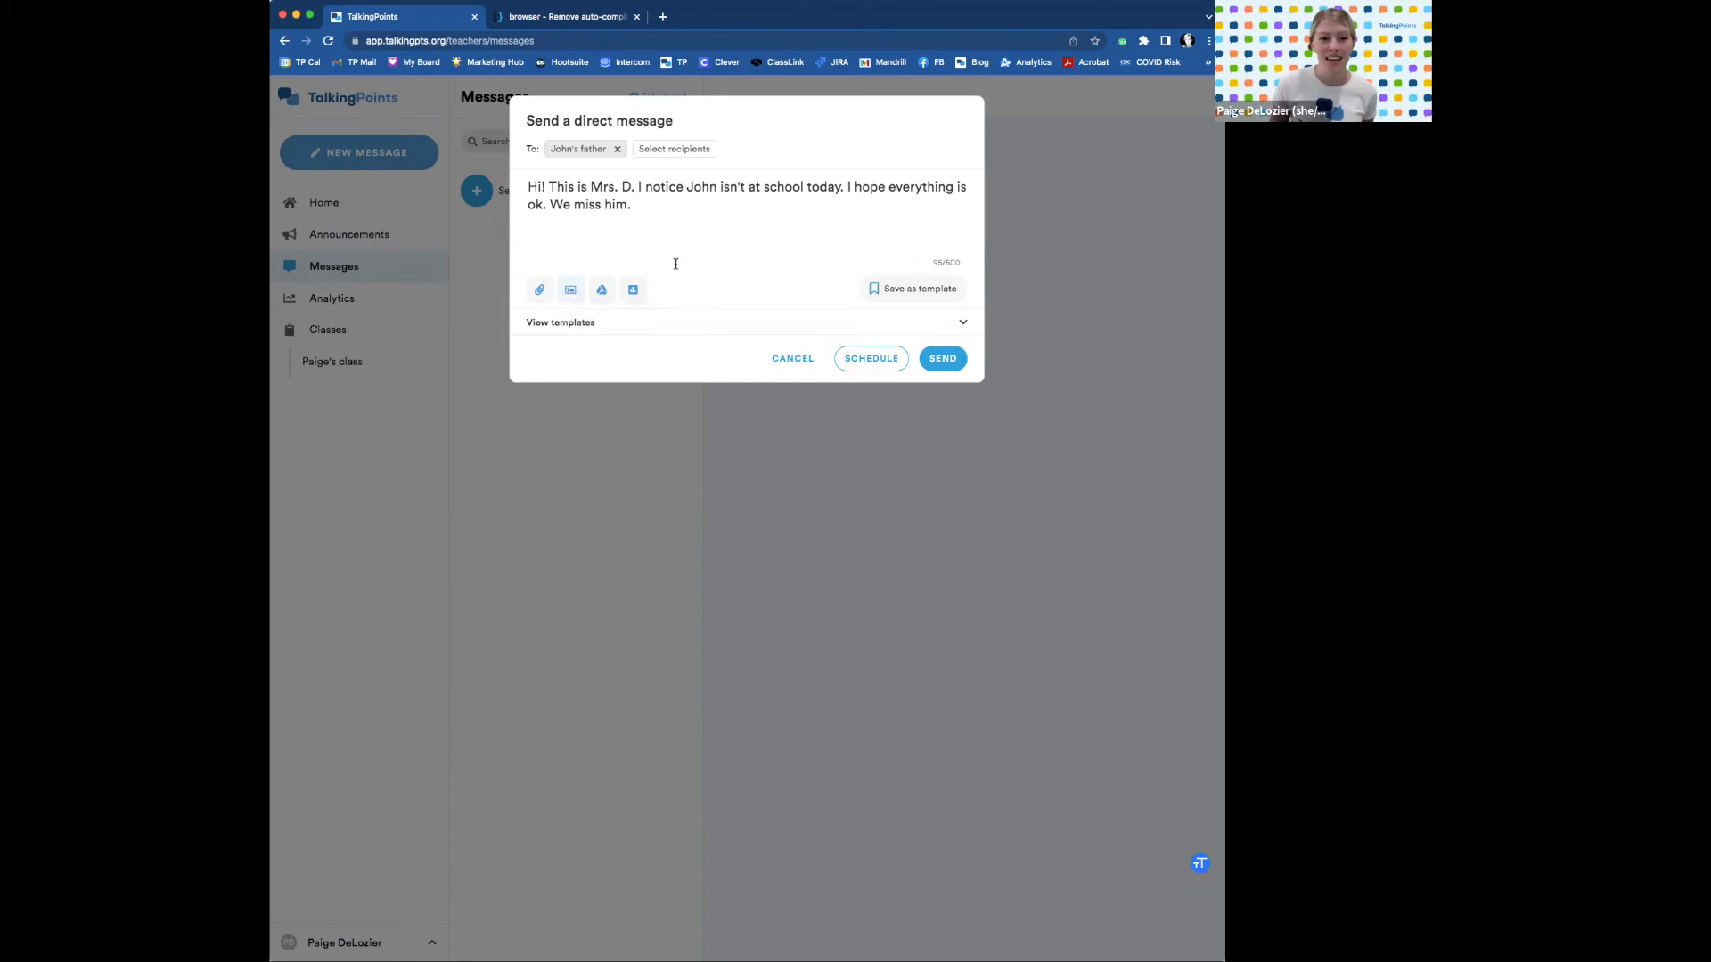
pyautogui.moveTo(654, 207); pyautogui.dragTo(518, 177)
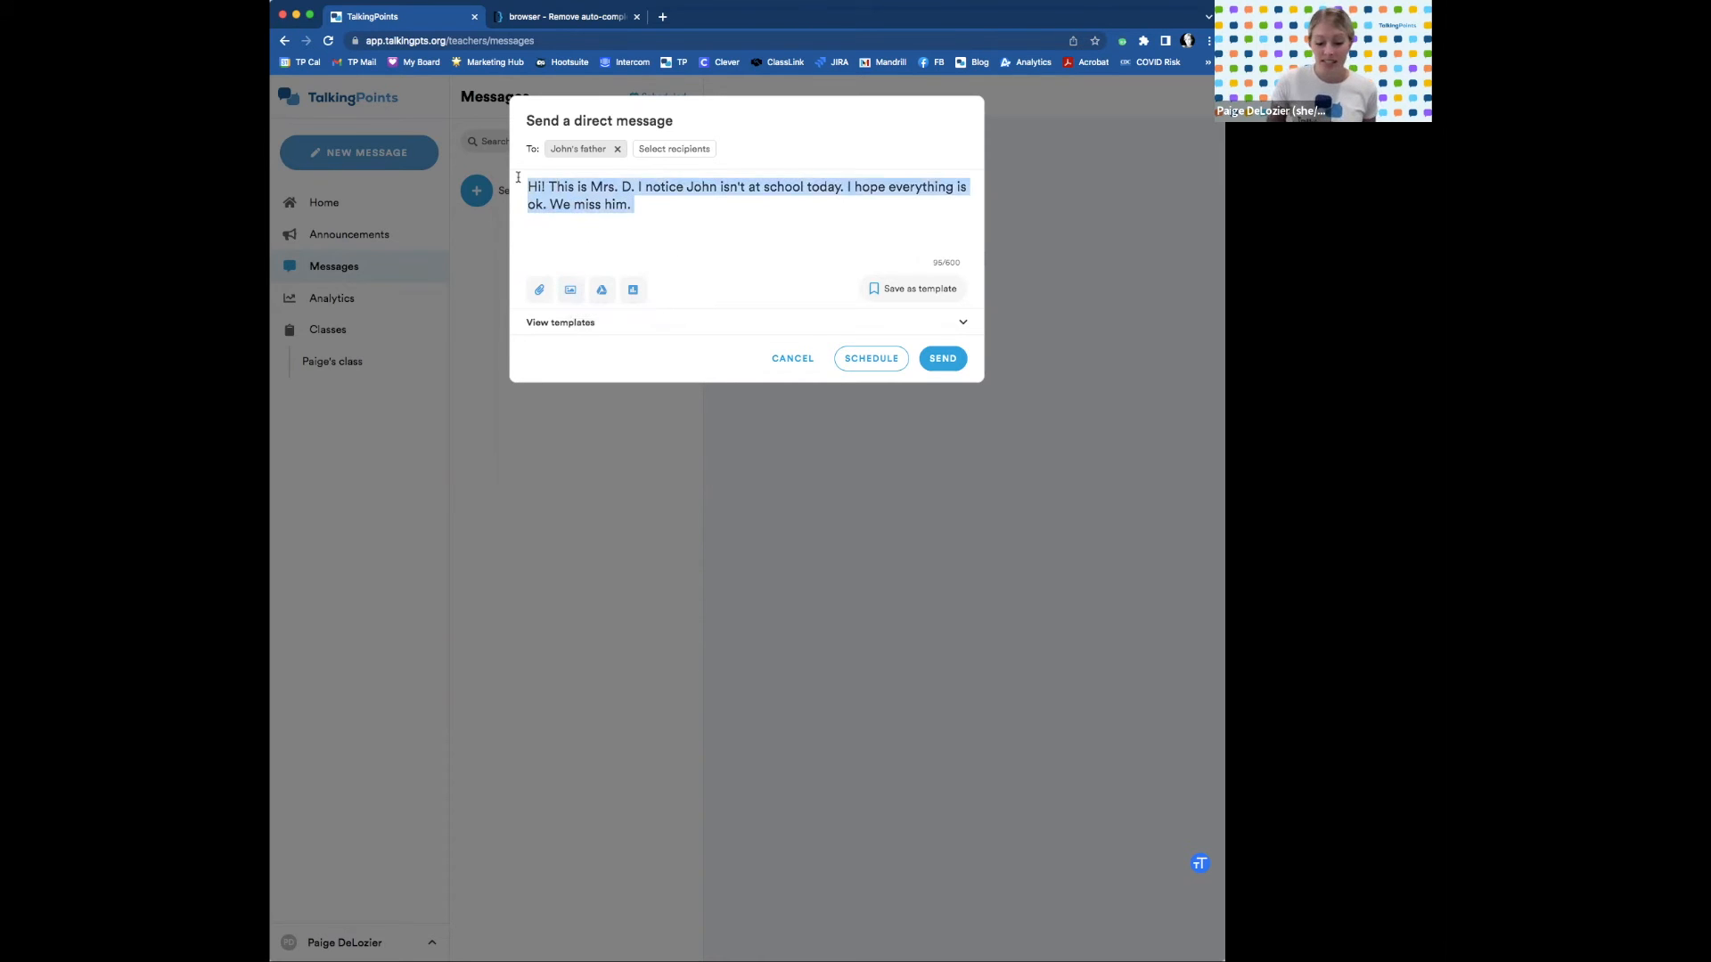
pyautogui.press('BackSpace')
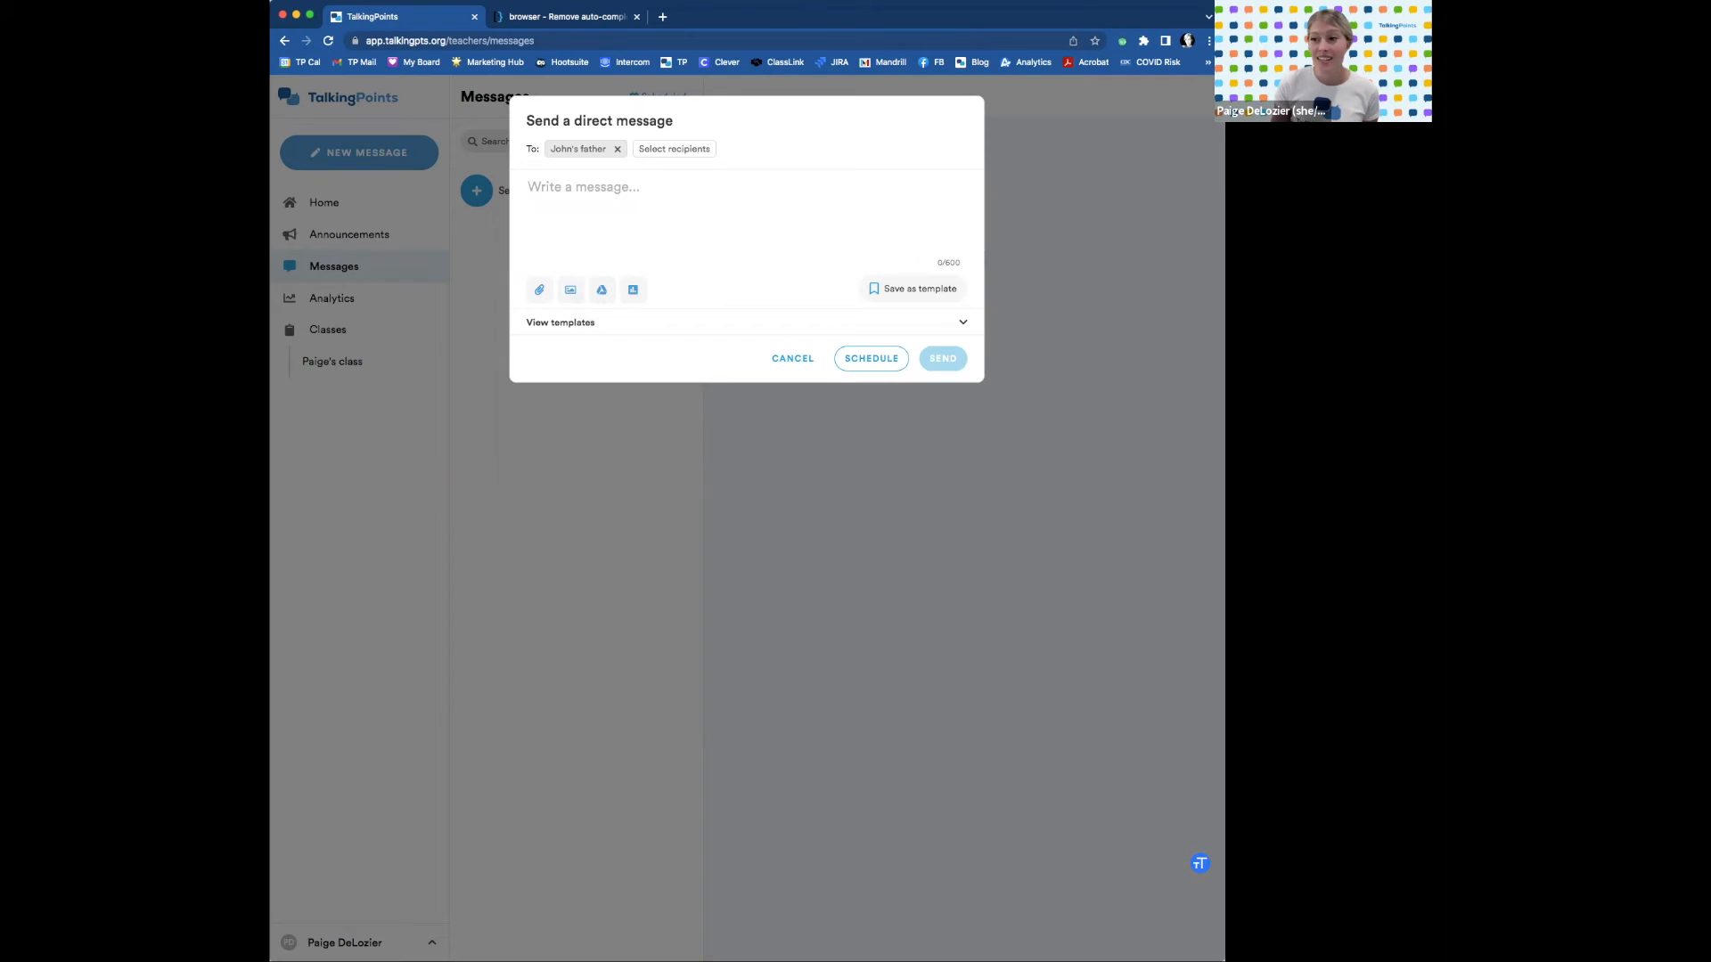
pyautogui.click(633, 289)
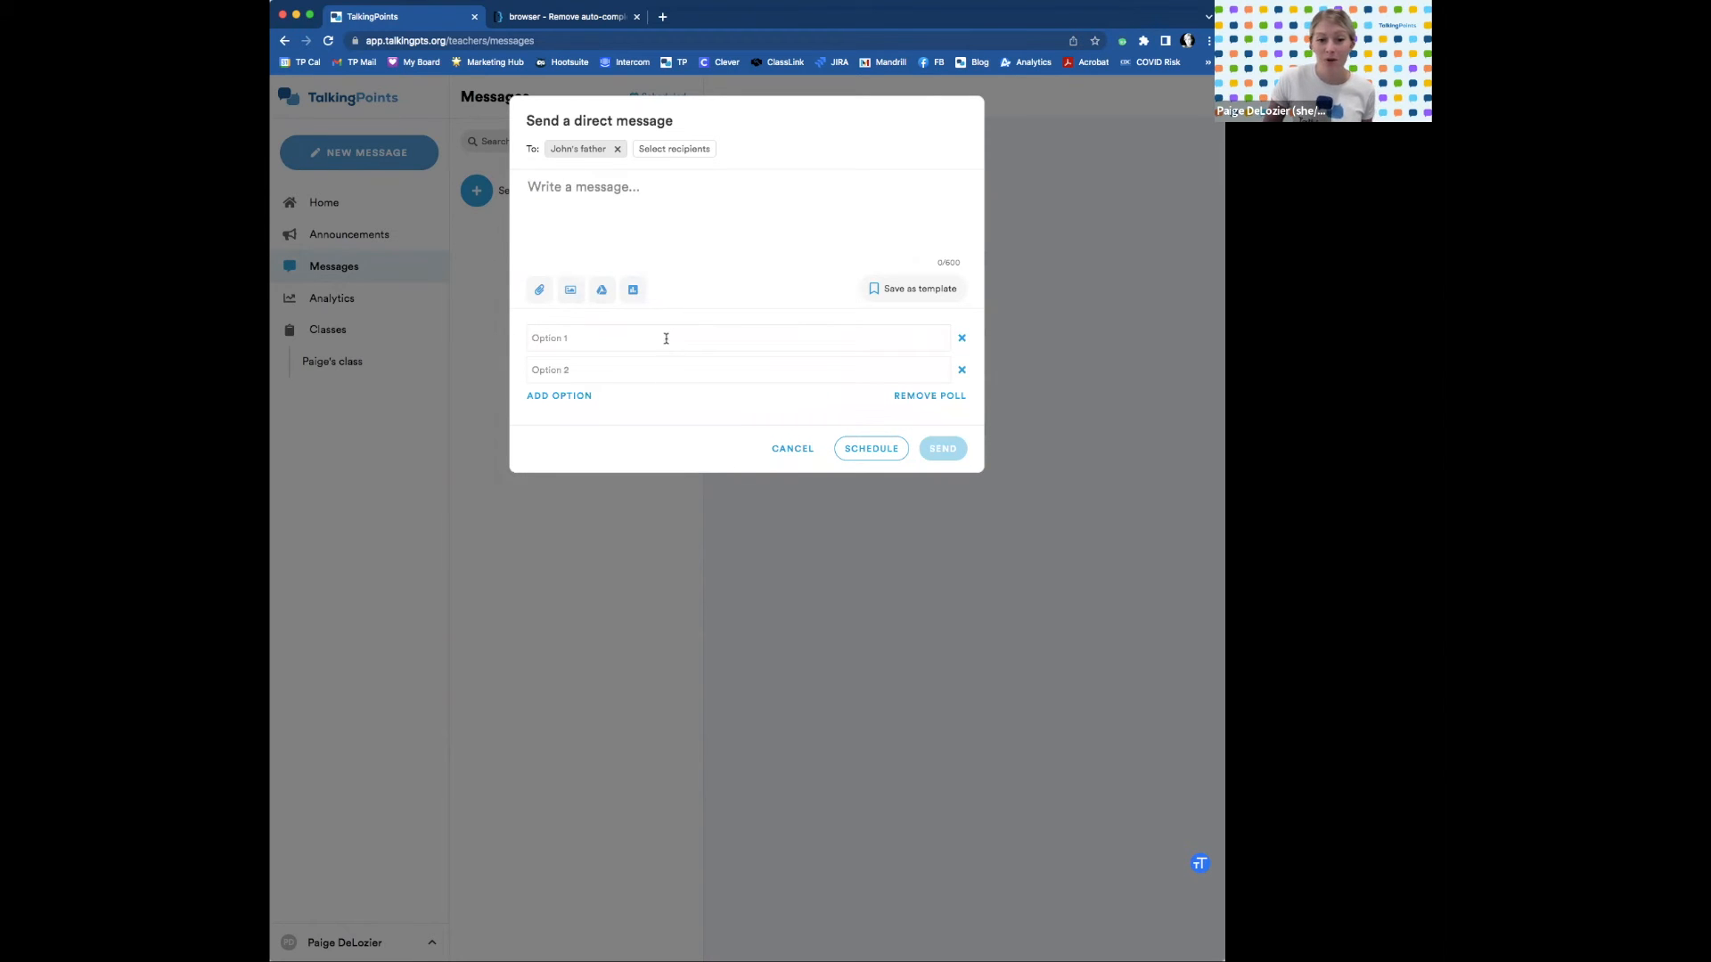
pyautogui.click(659, 195)
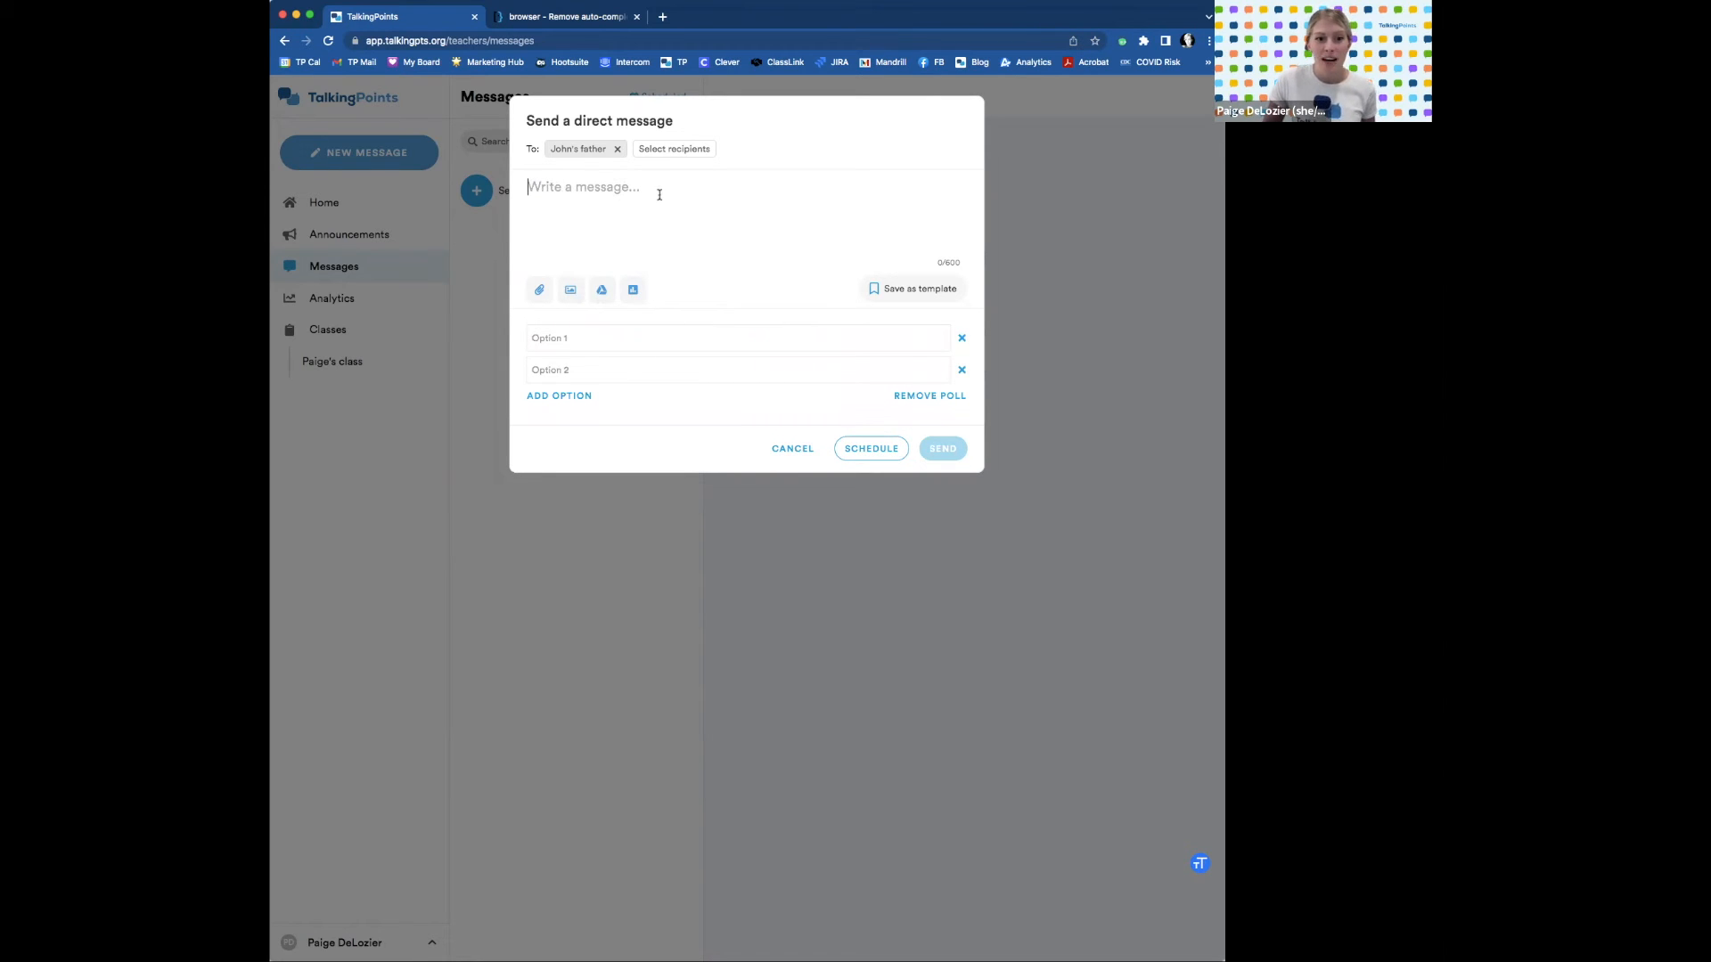
pyautogui.hotkey('ctrl', 'z')
pyautogui.press('BackSpace')
pyautogui.hotkey('ctrl', 'z')
pyautogui.click(741, 223)
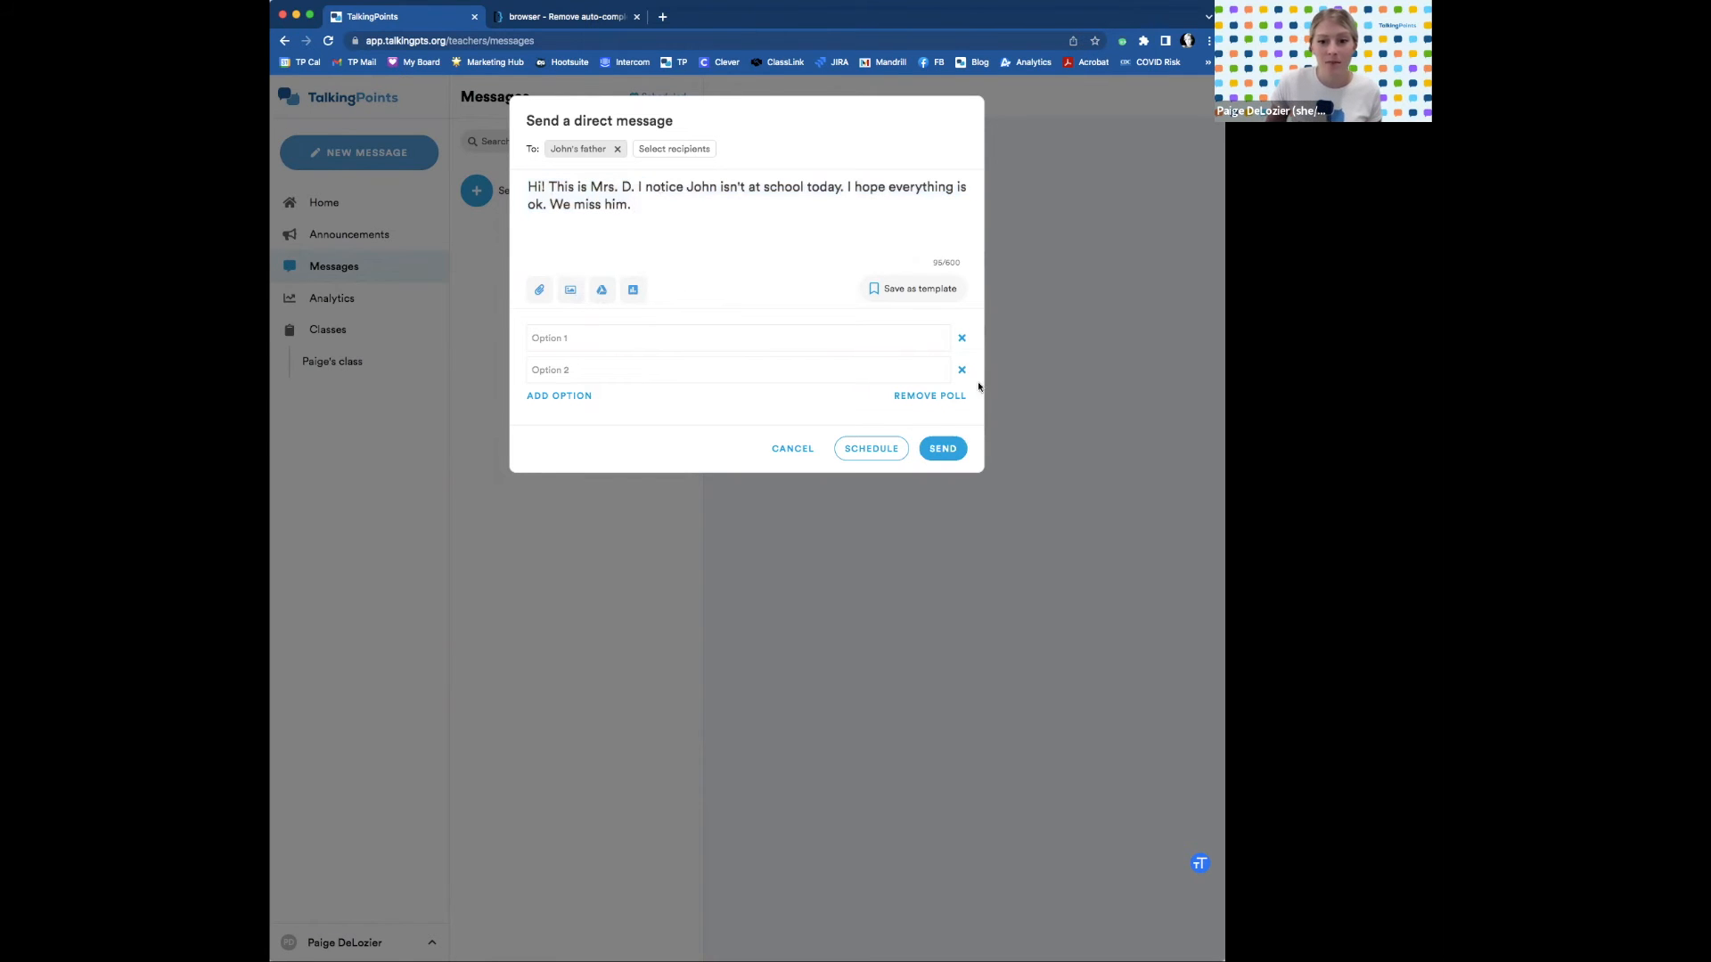
pyautogui.click(947, 395)
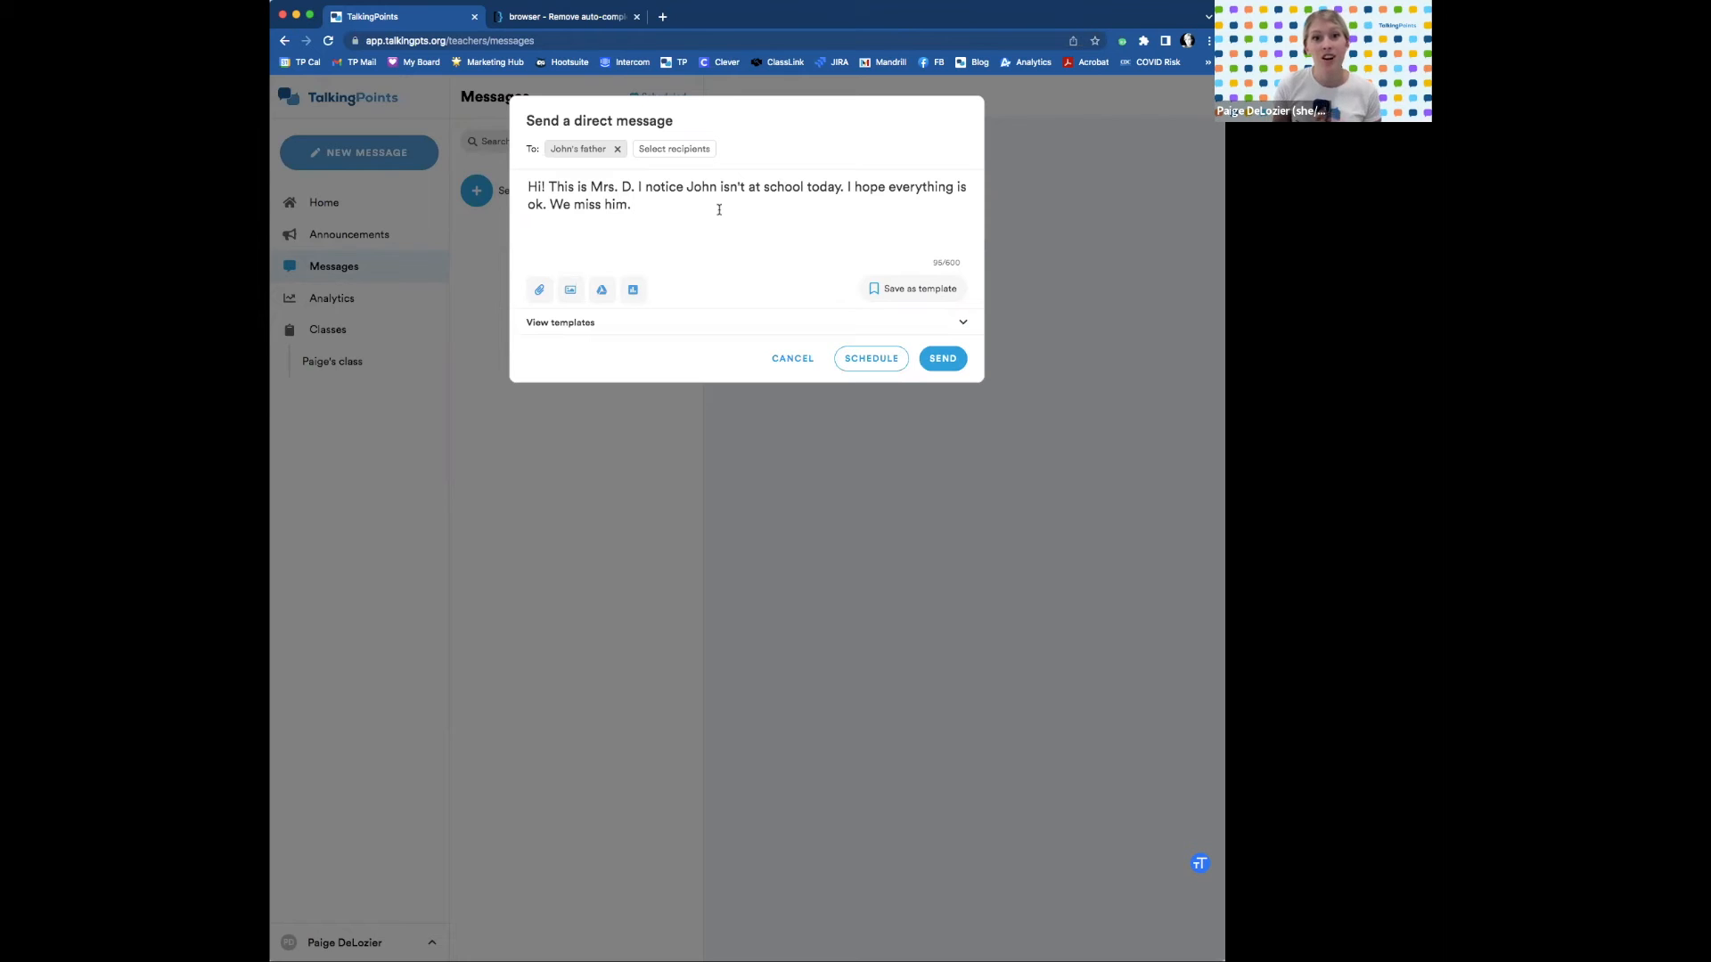
# Send the absence message, check it in the student's conversation, then go to Announcements.
pyautogui.click(945, 359)
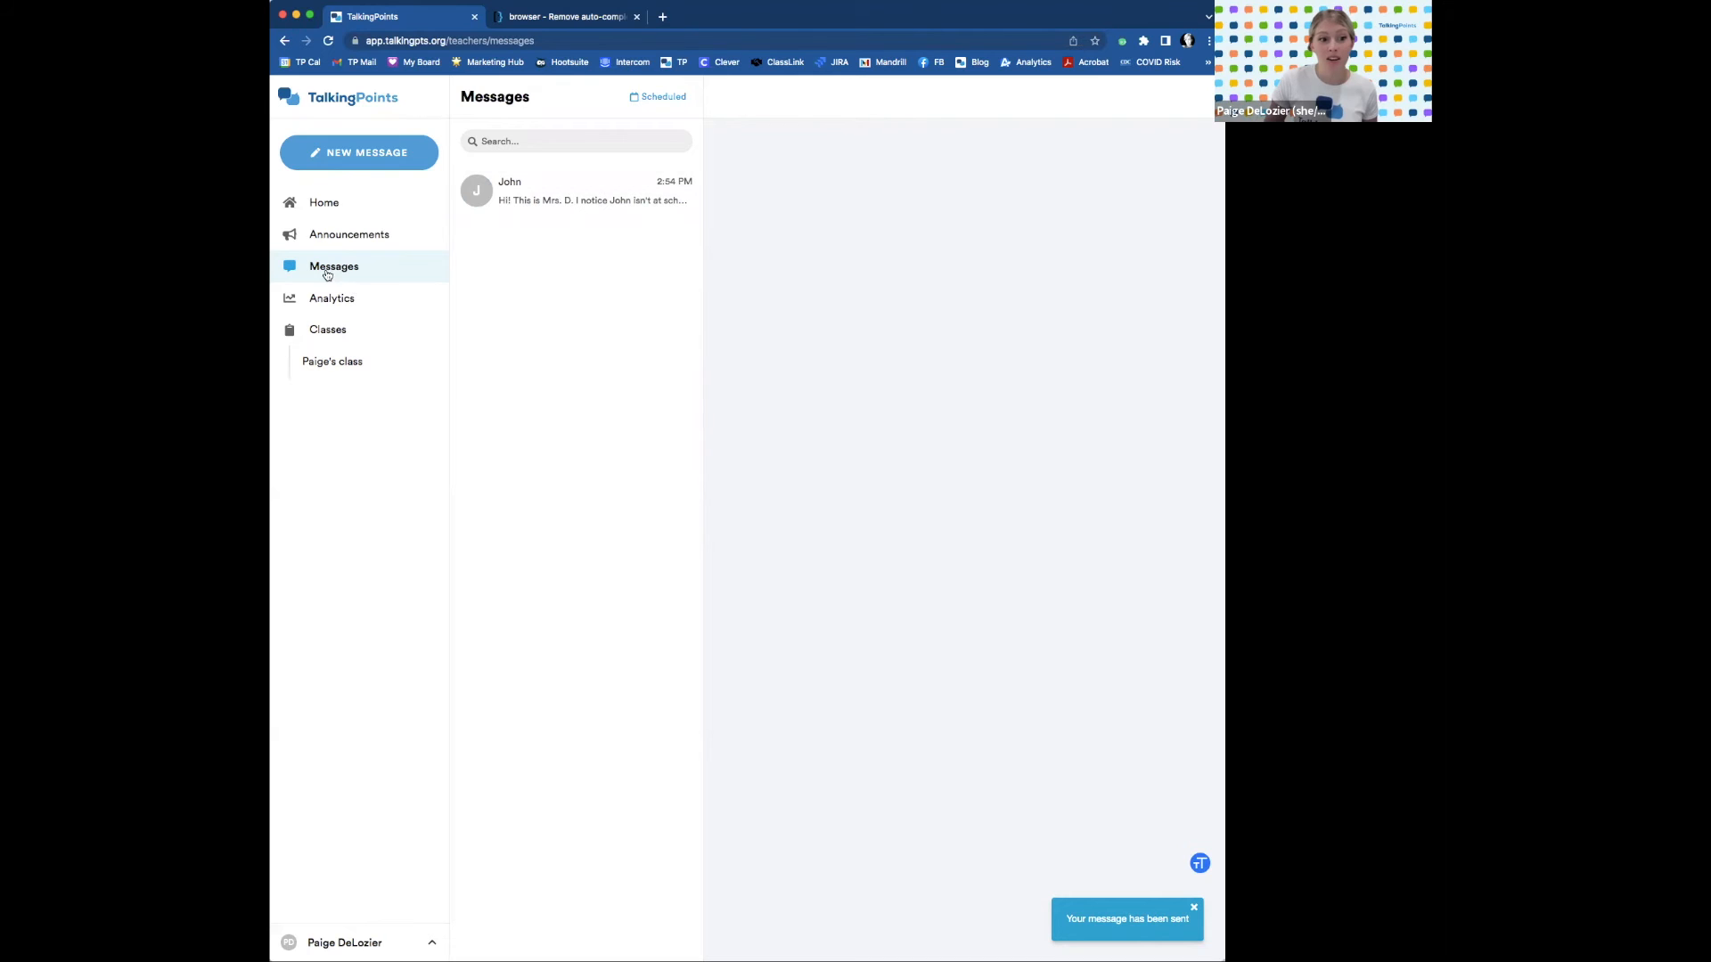
pyautogui.click(557, 203)
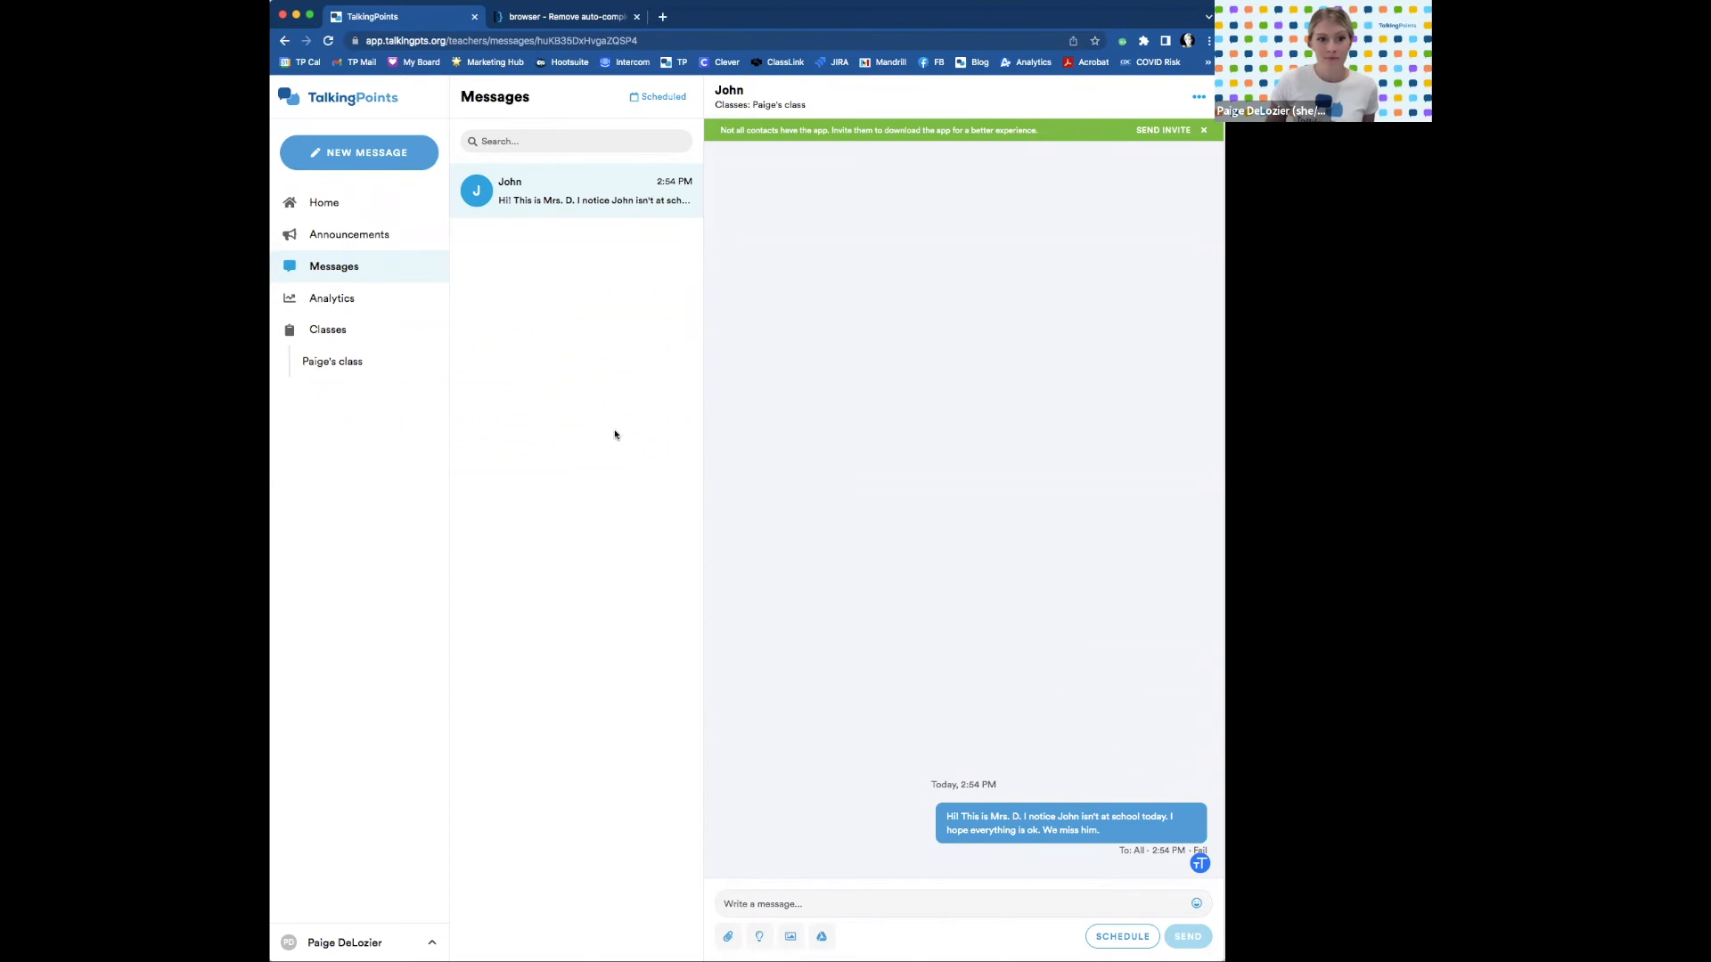
pyautogui.click(375, 239)
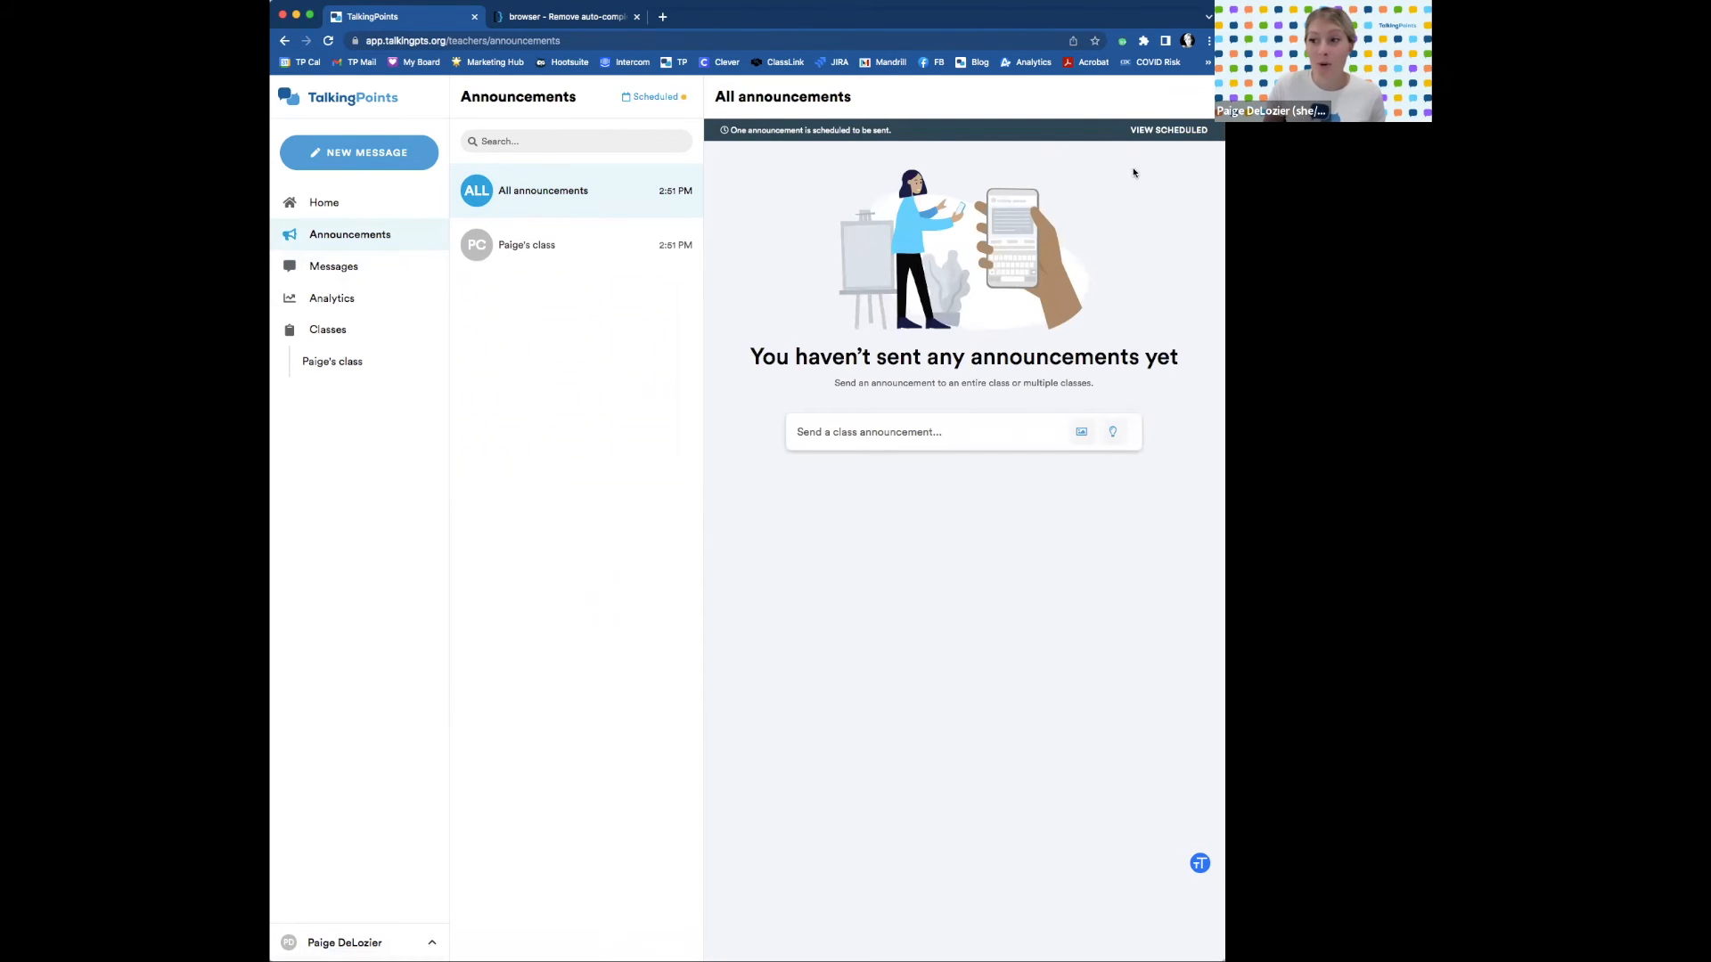
# Check the scheduled announcement and the class's announcements, then open the Analytics dashboard.
pyautogui.click(1165, 132)
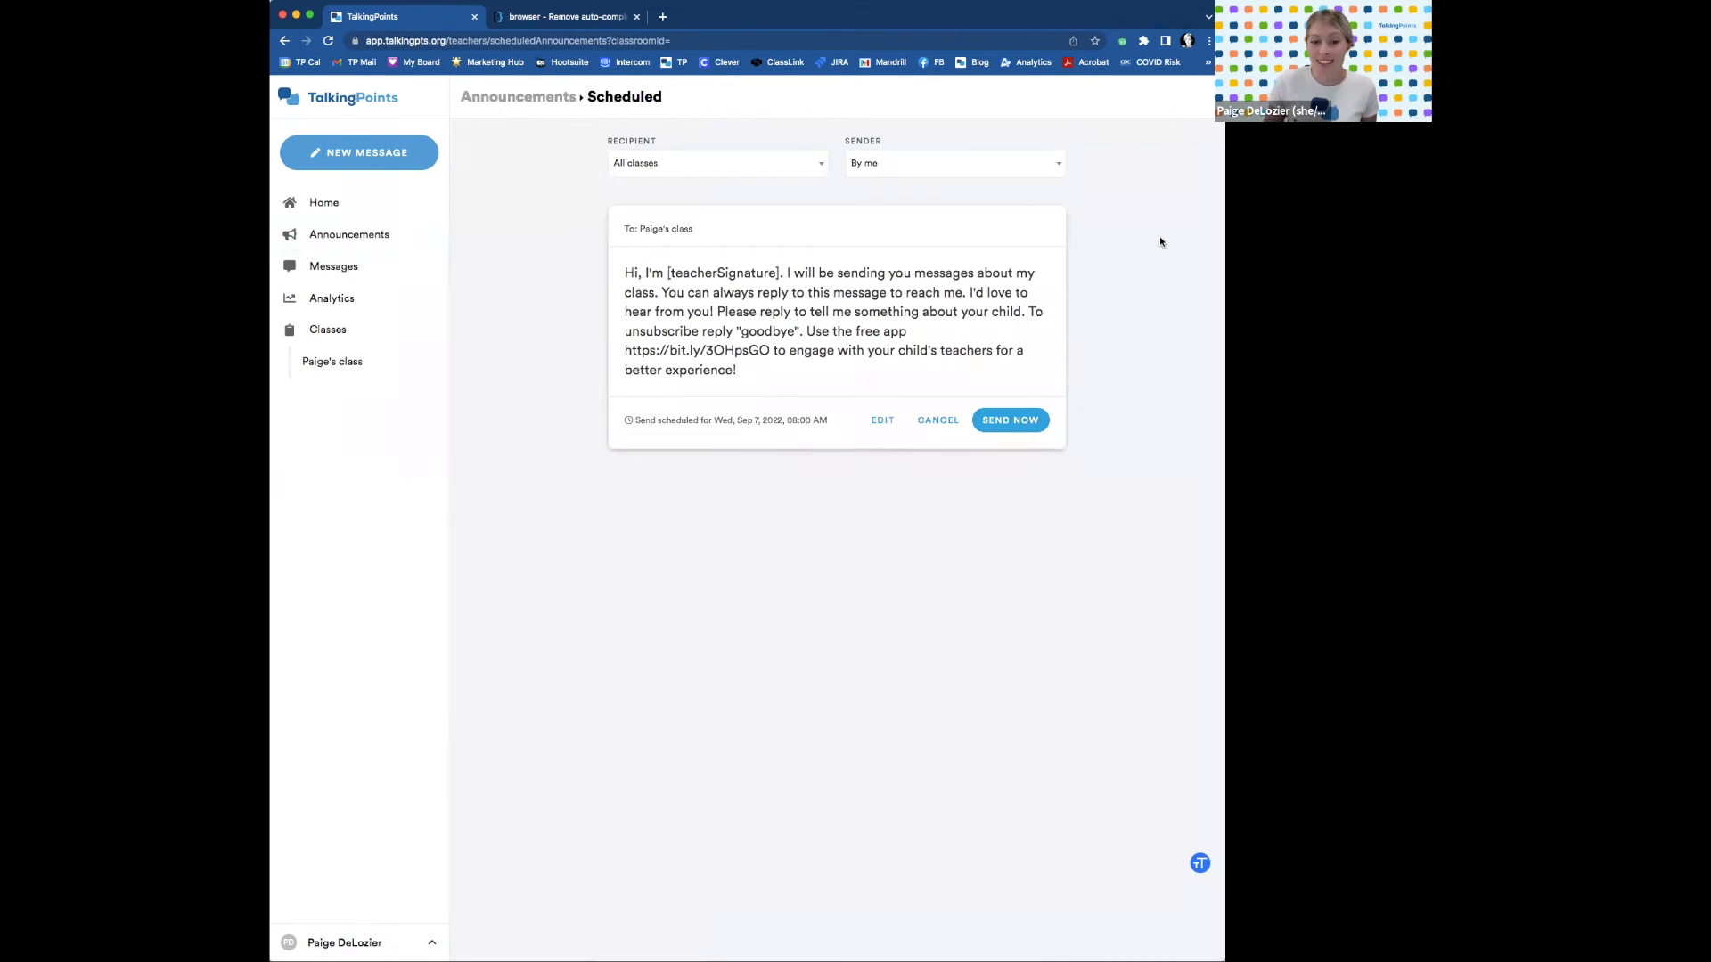
pyautogui.click(381, 231)
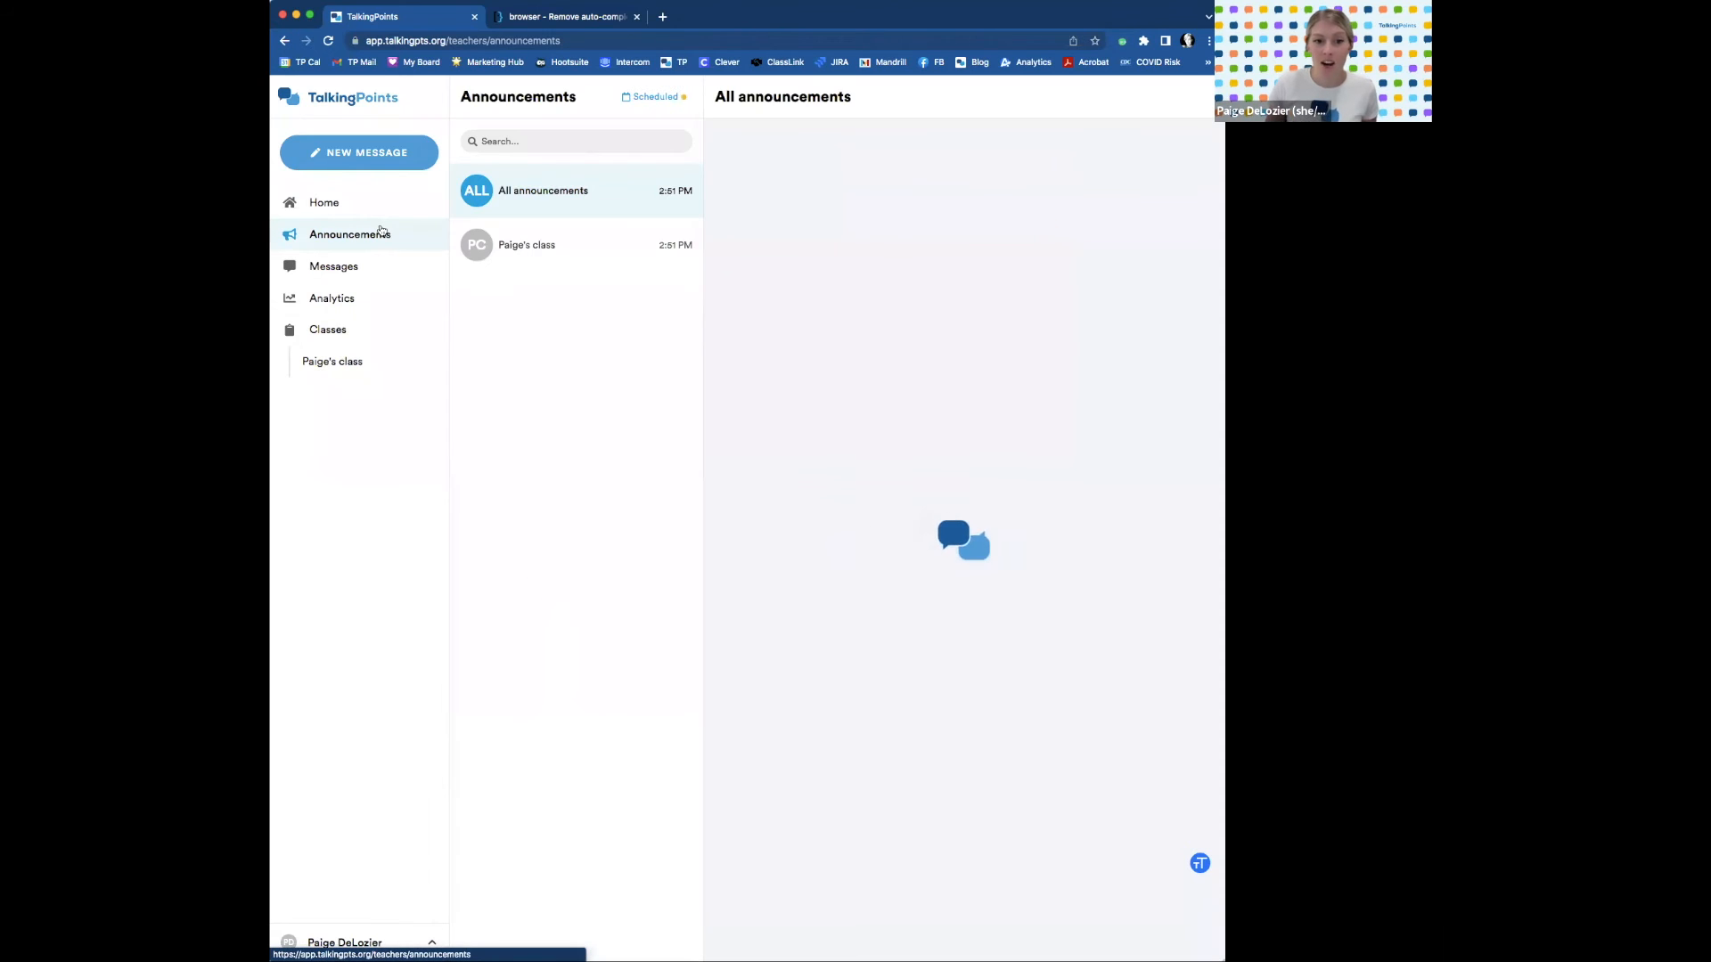
pyautogui.click(558, 243)
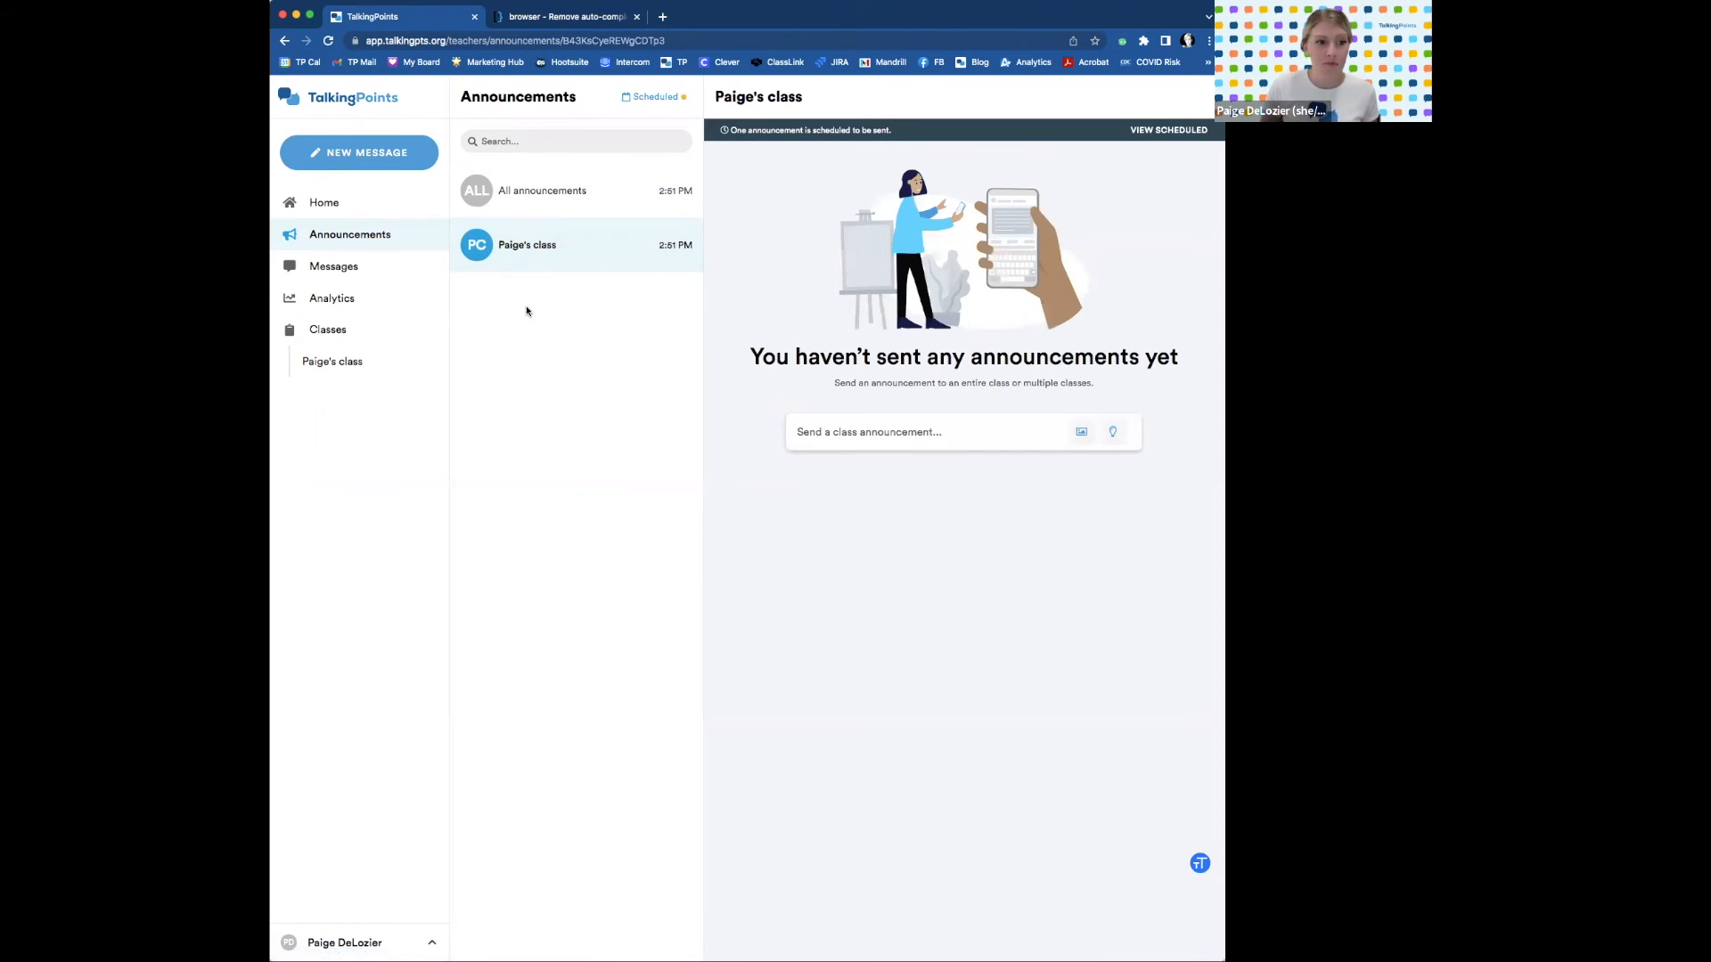
pyautogui.click(330, 299)
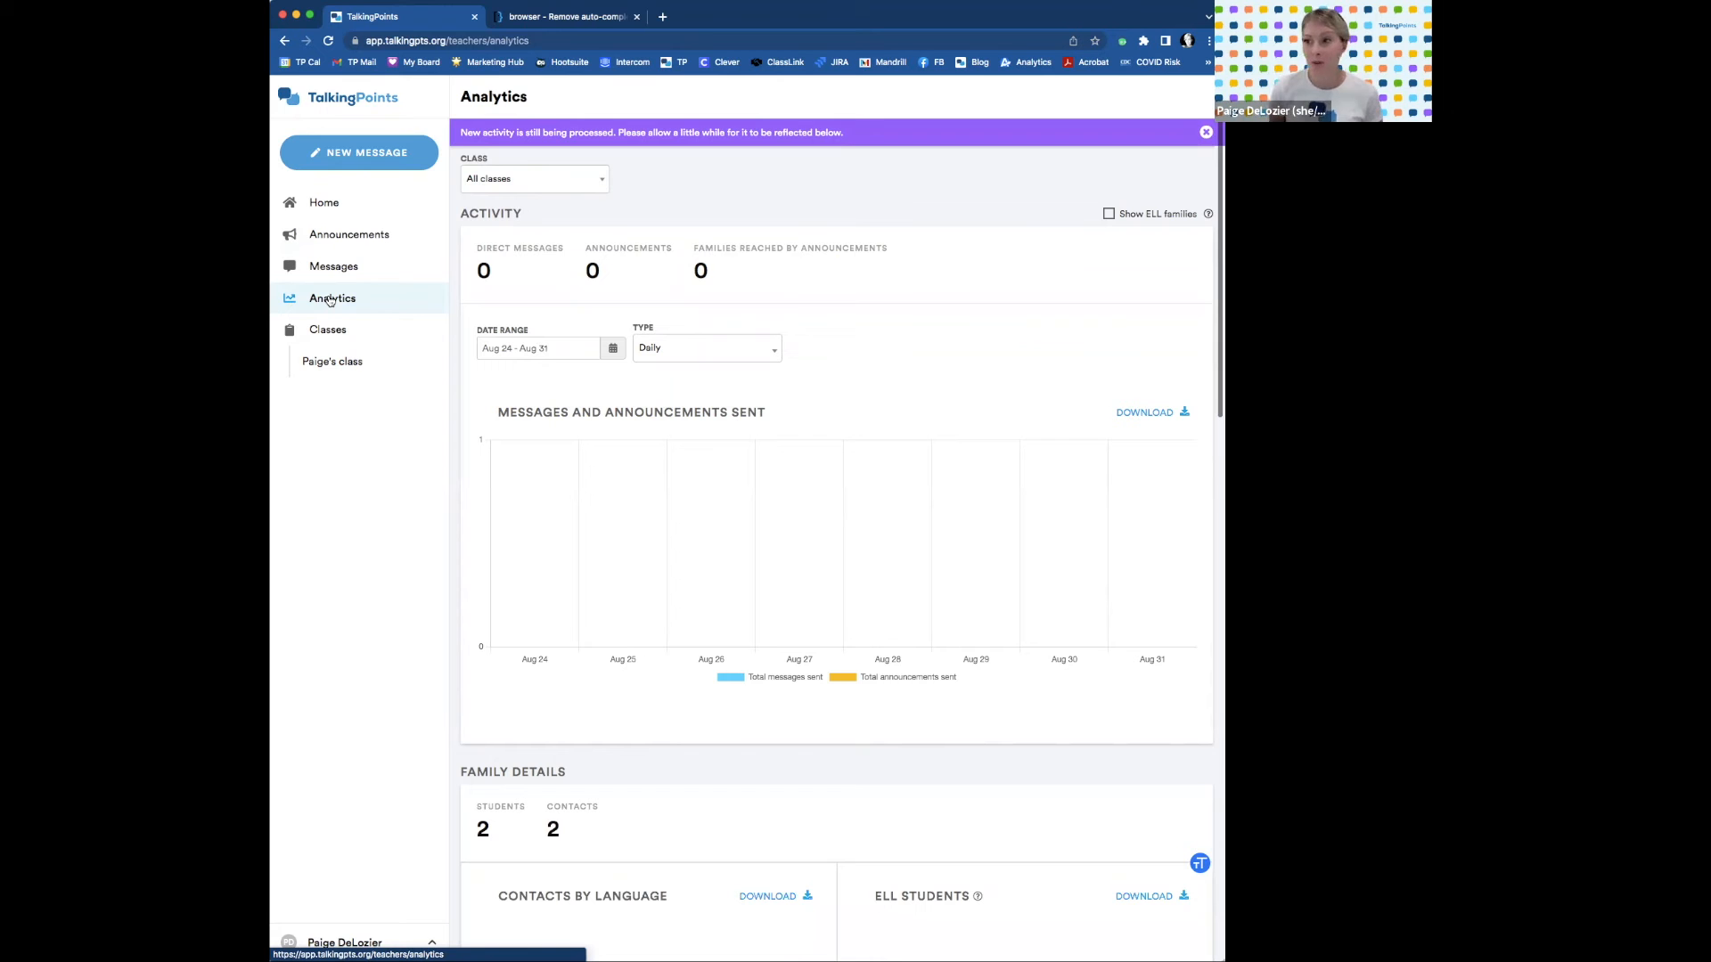
# Scroll through the analytics charts, then open the class roster of two students and contacts.
pyautogui.scroll(-3, 675, 393)
pyautogui.scroll(-10, 674, 393)
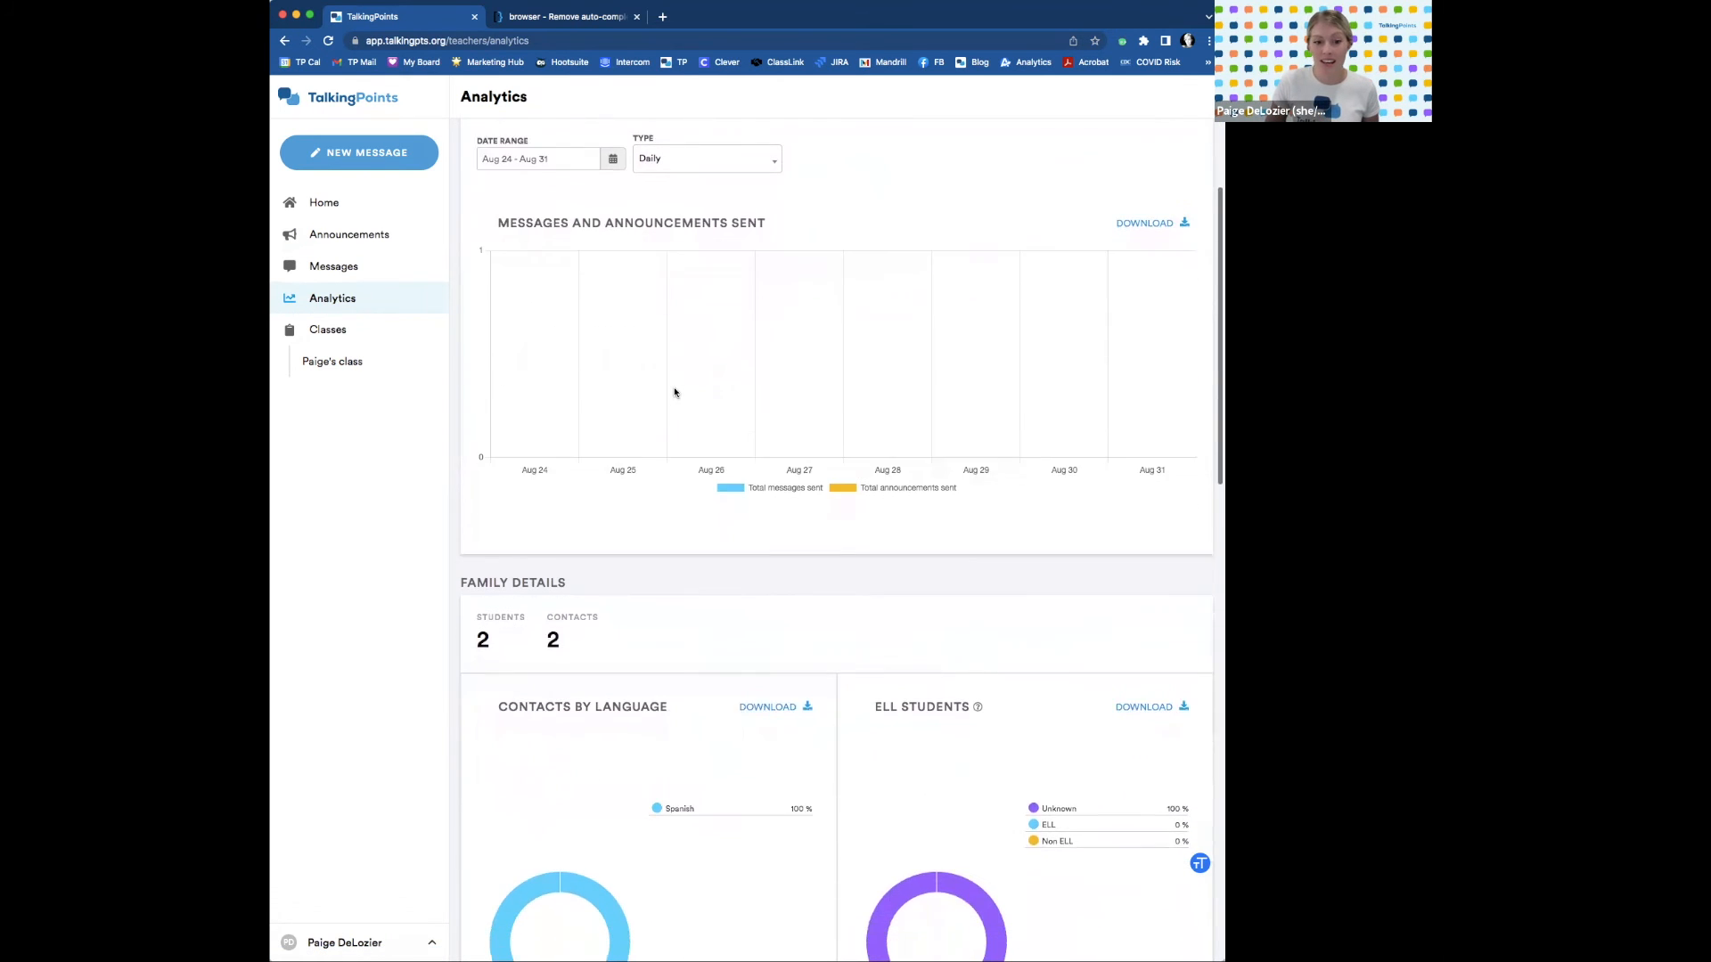
pyautogui.scroll(-5, 675, 393)
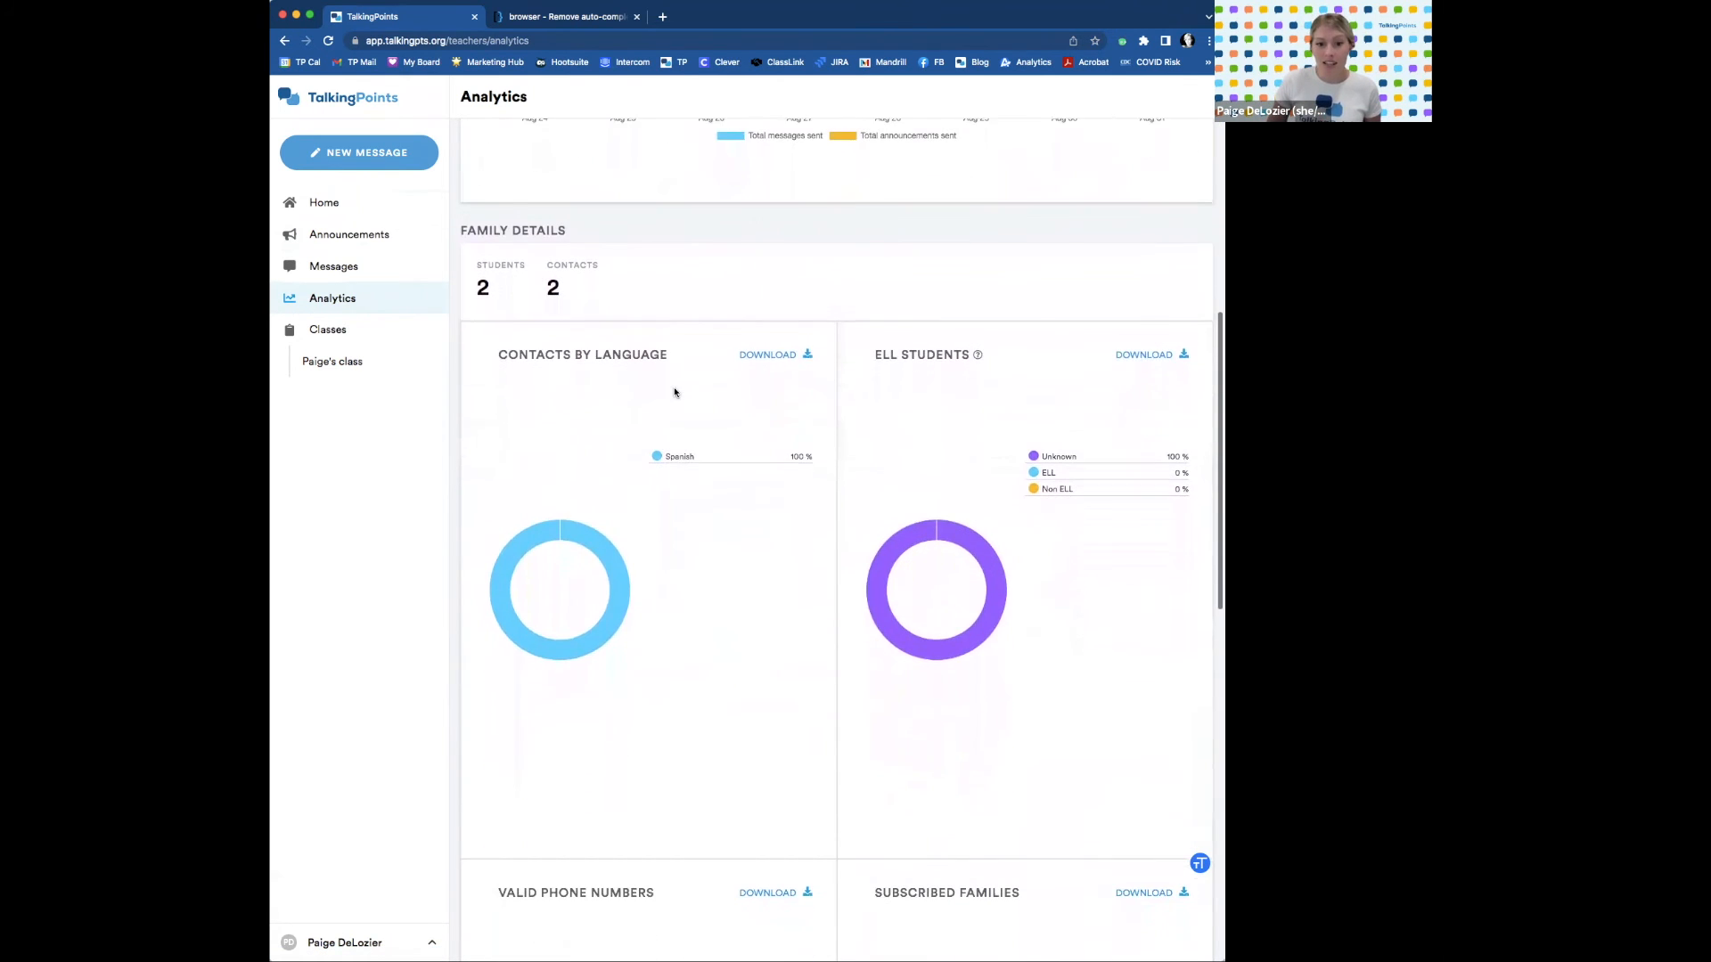
pyautogui.scroll(-10, 675, 393)
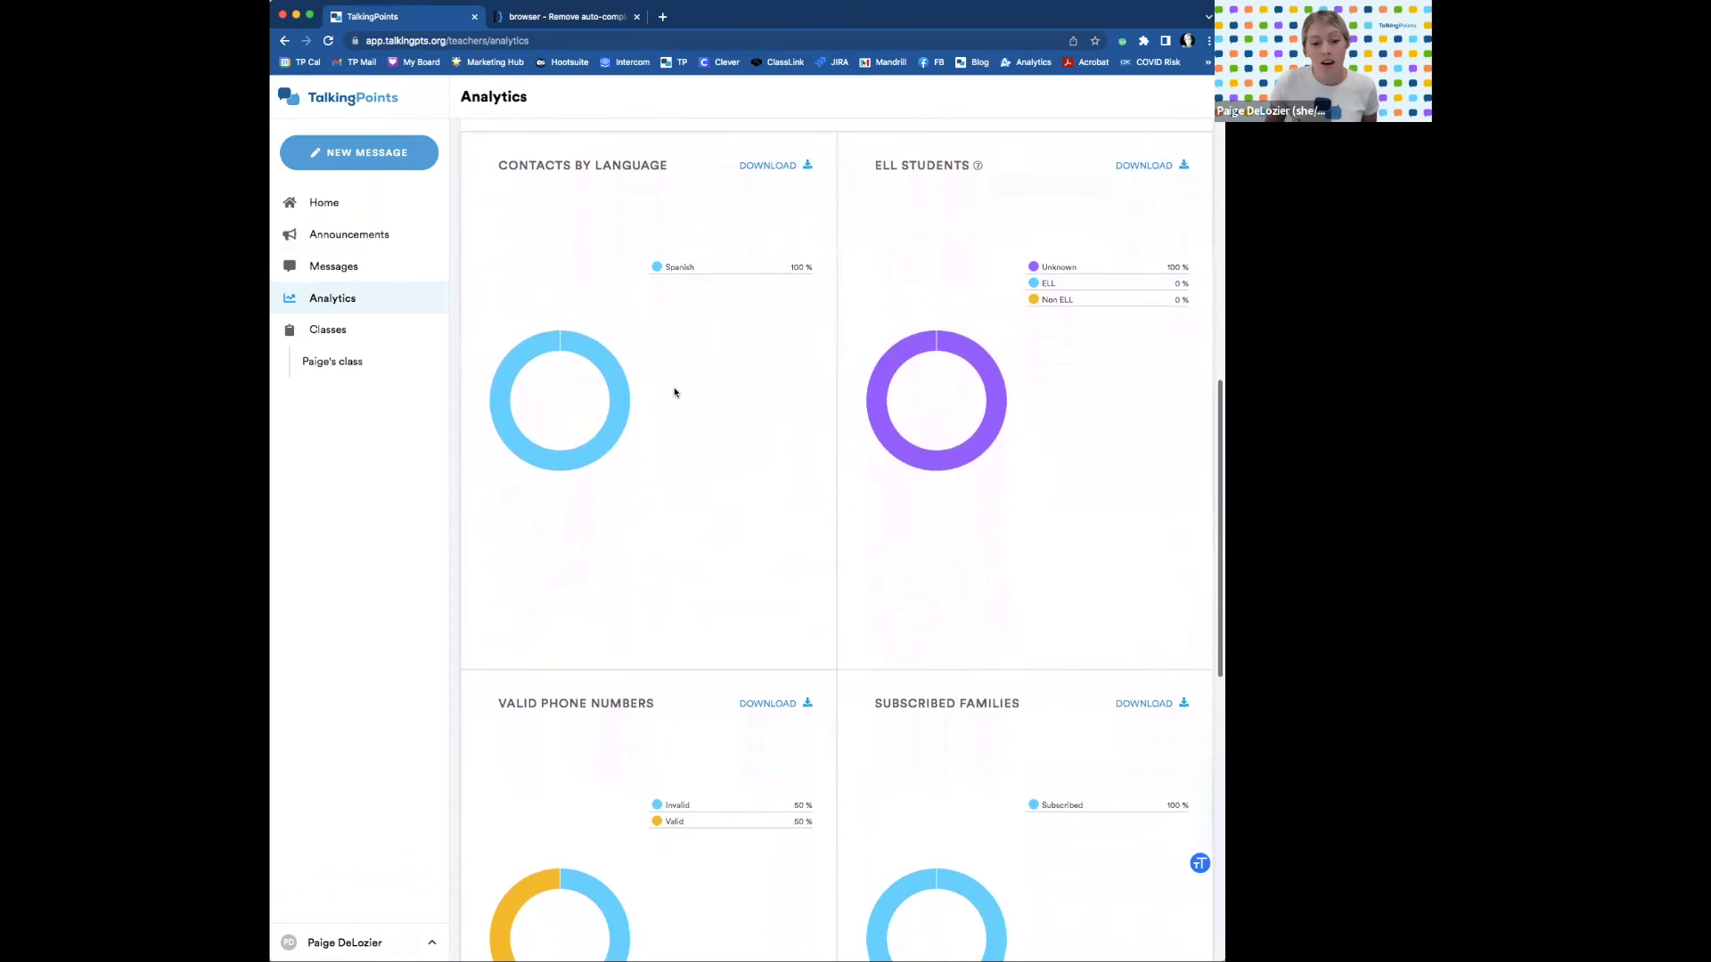
pyautogui.scroll(-2, 675, 389)
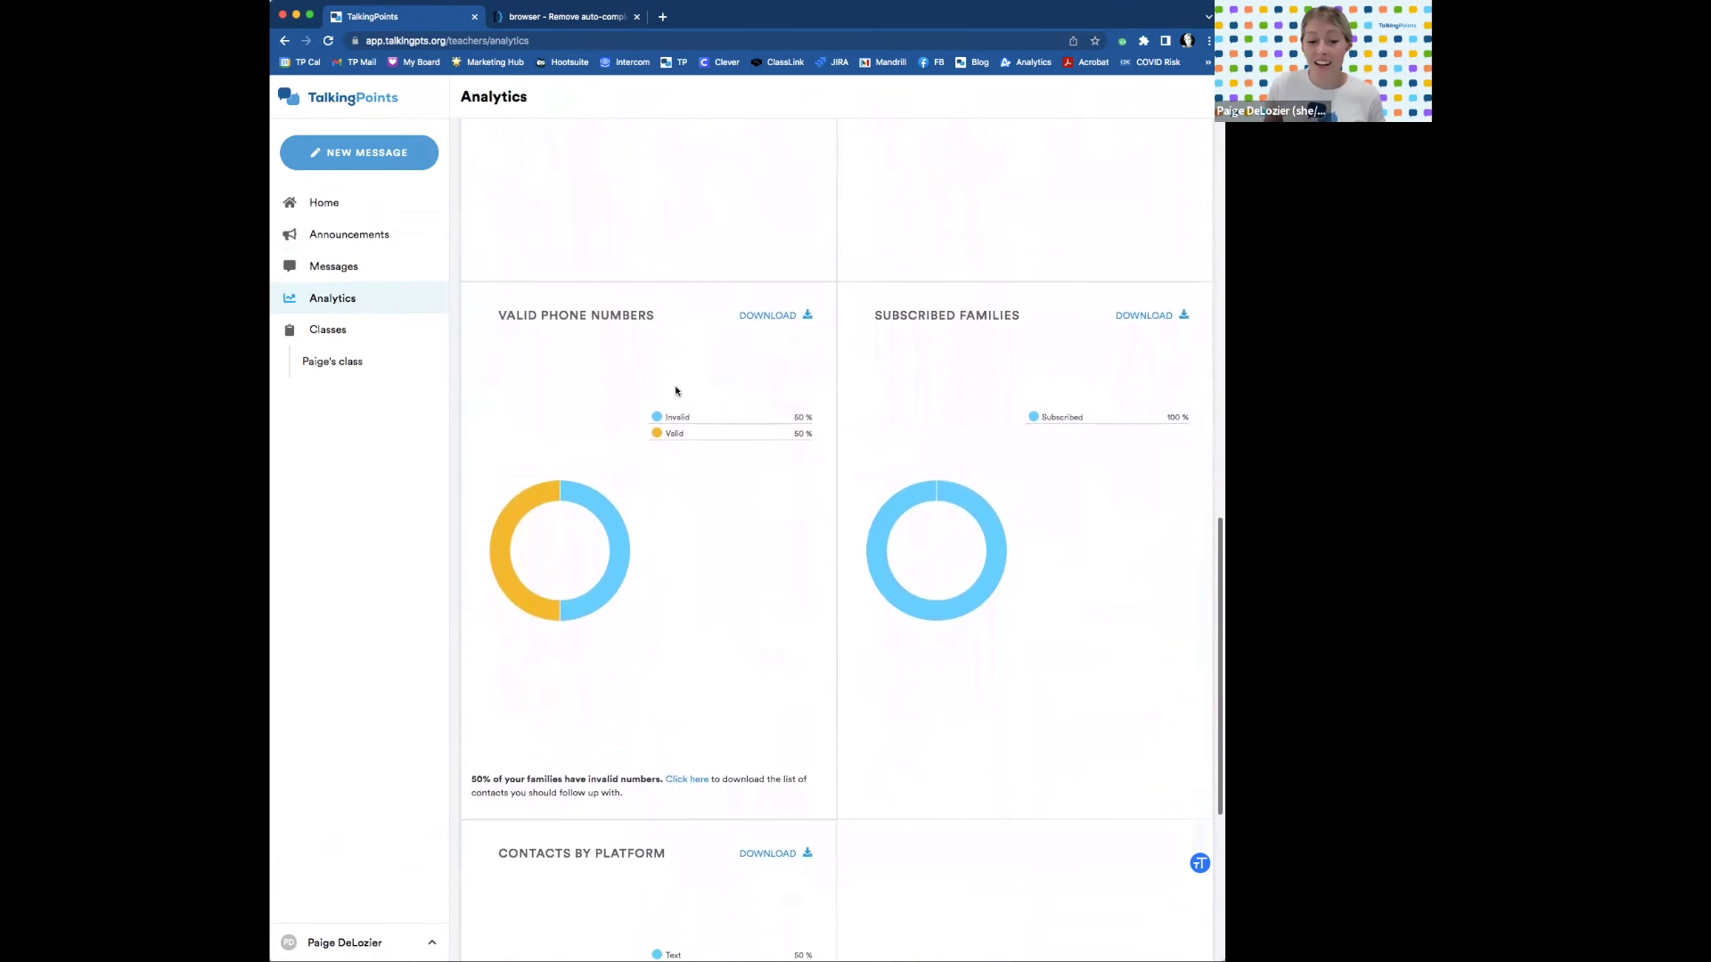
pyautogui.scroll(-8, 676, 390)
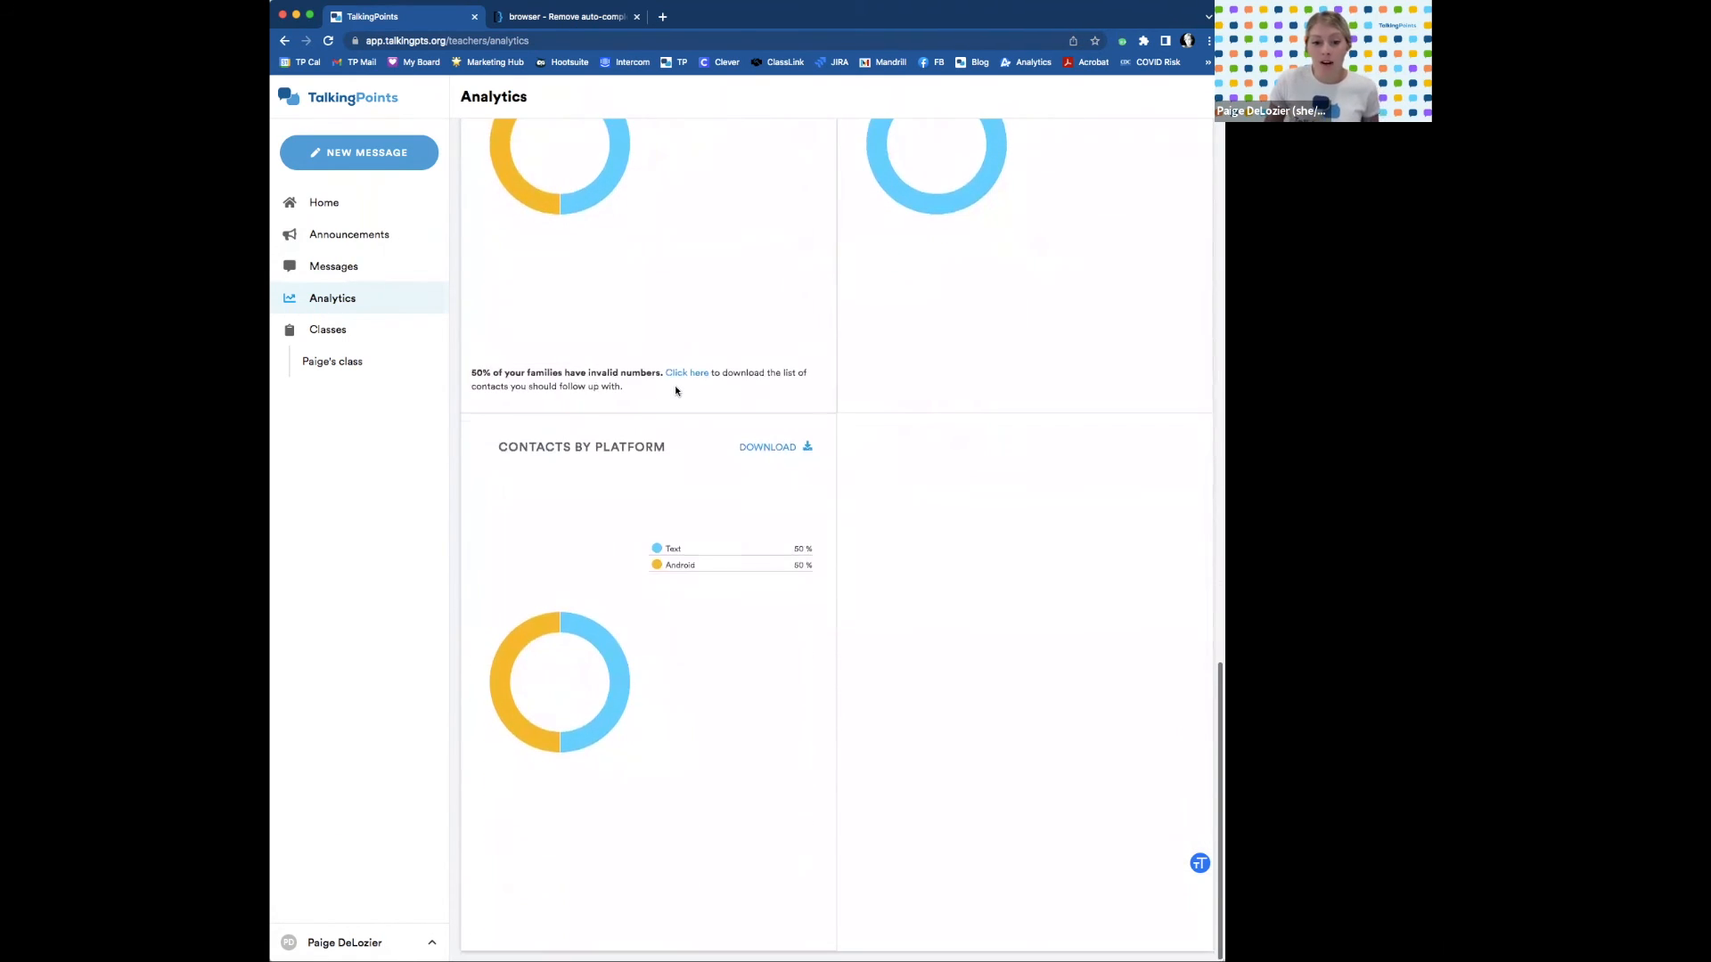
pyautogui.scroll(7, 676, 390)
pyautogui.scroll(20, 675, 390)
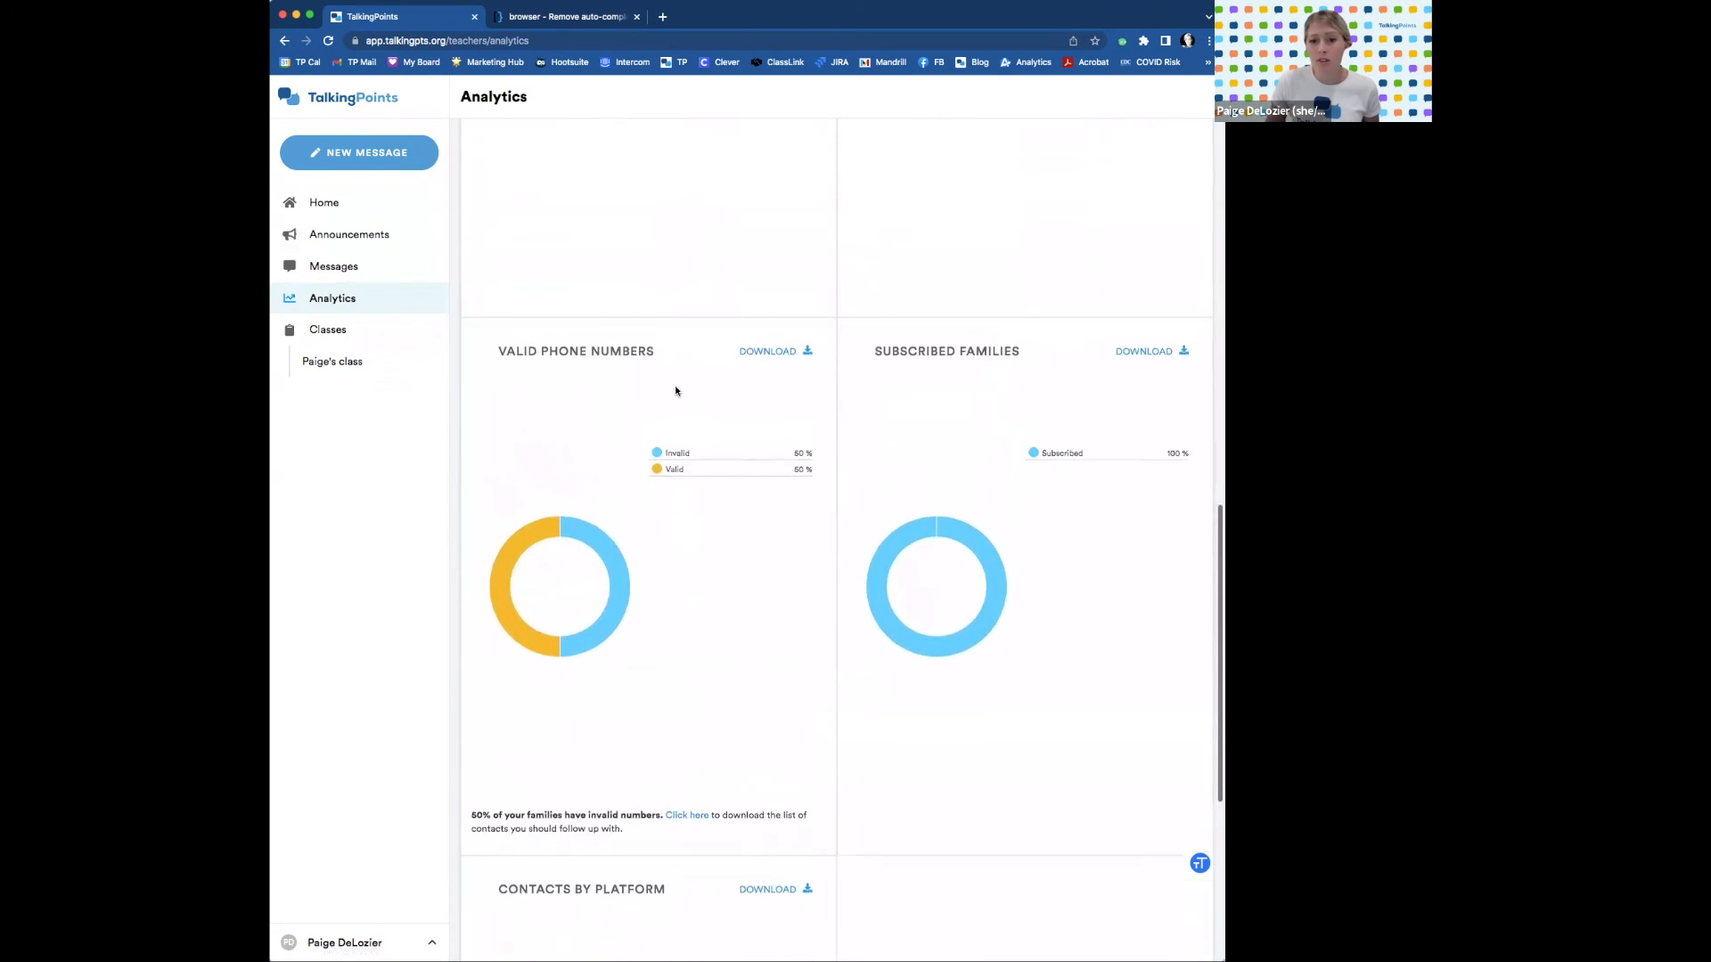
pyautogui.click(338, 362)
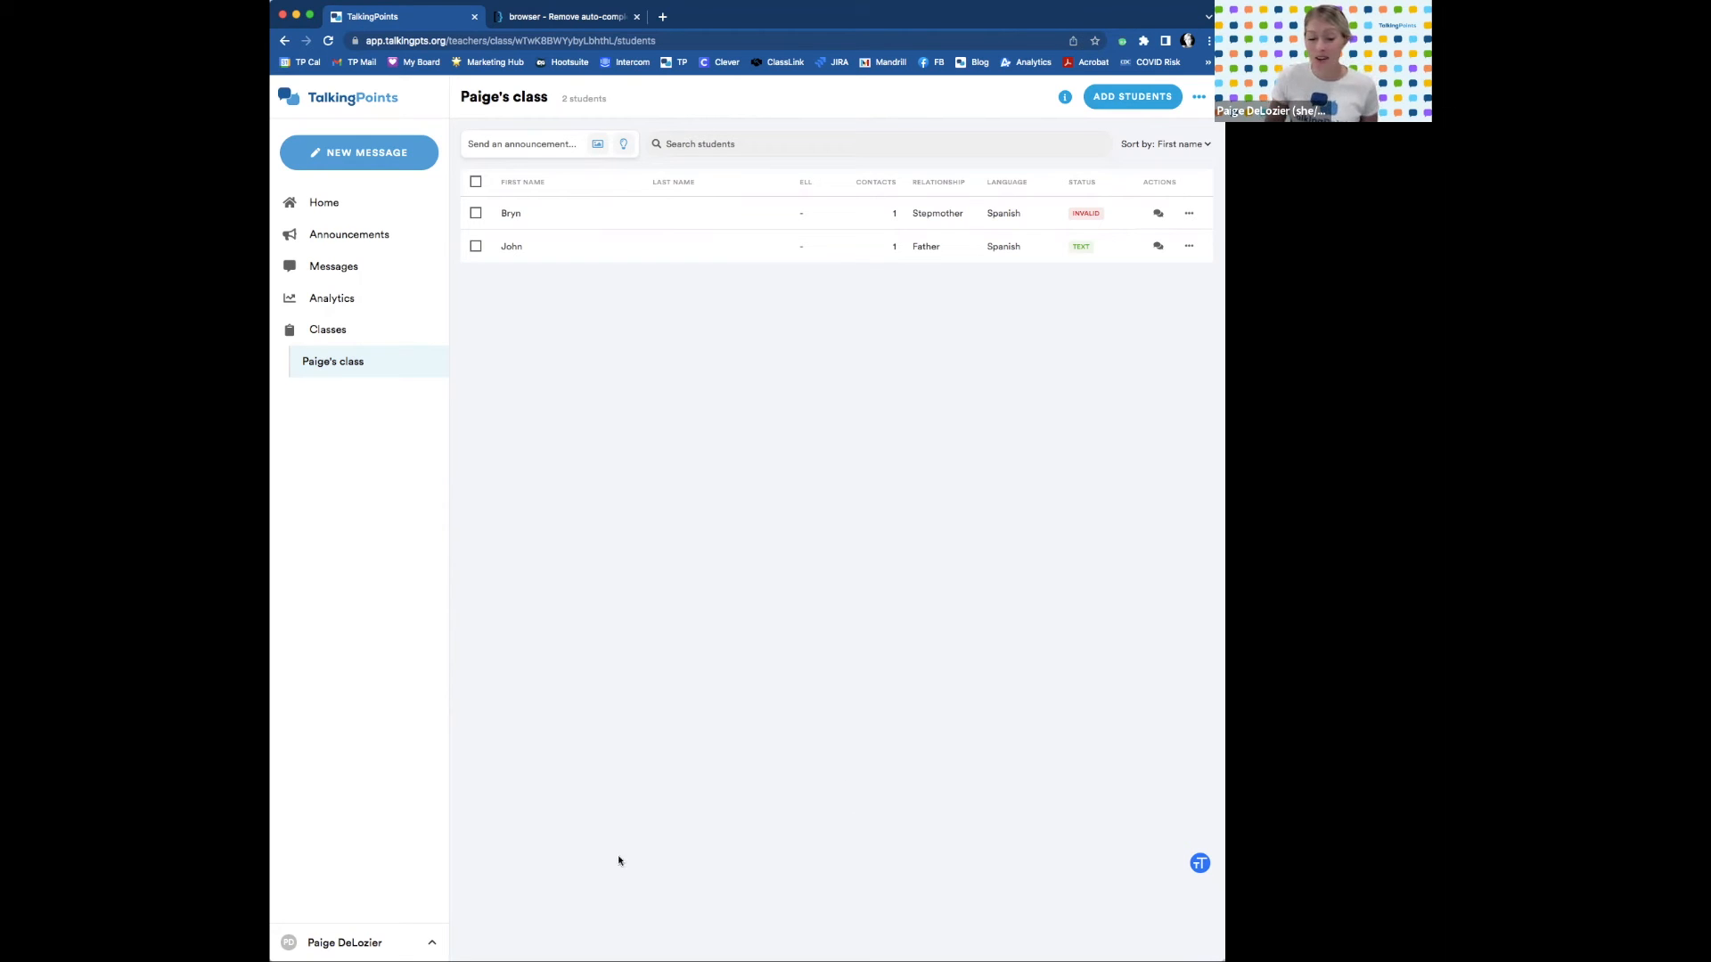
# Open Settings from the account menu under your name in the sidebar.
pyautogui.click(419, 943)
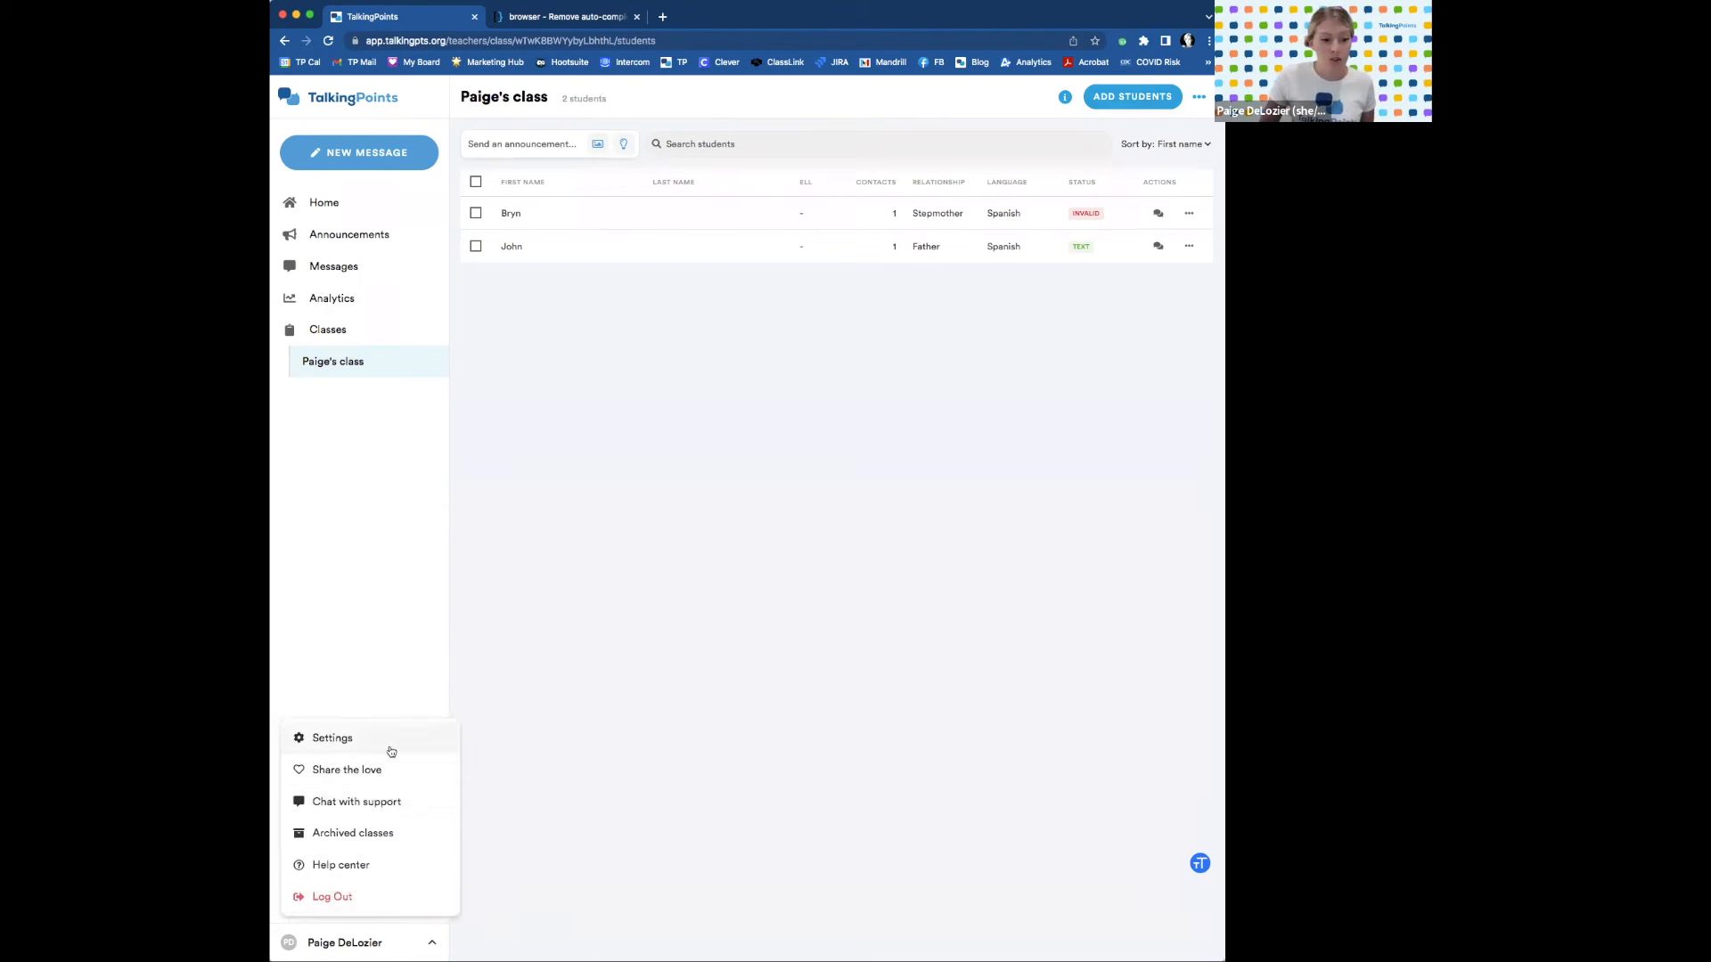
pyautogui.click(387, 745)
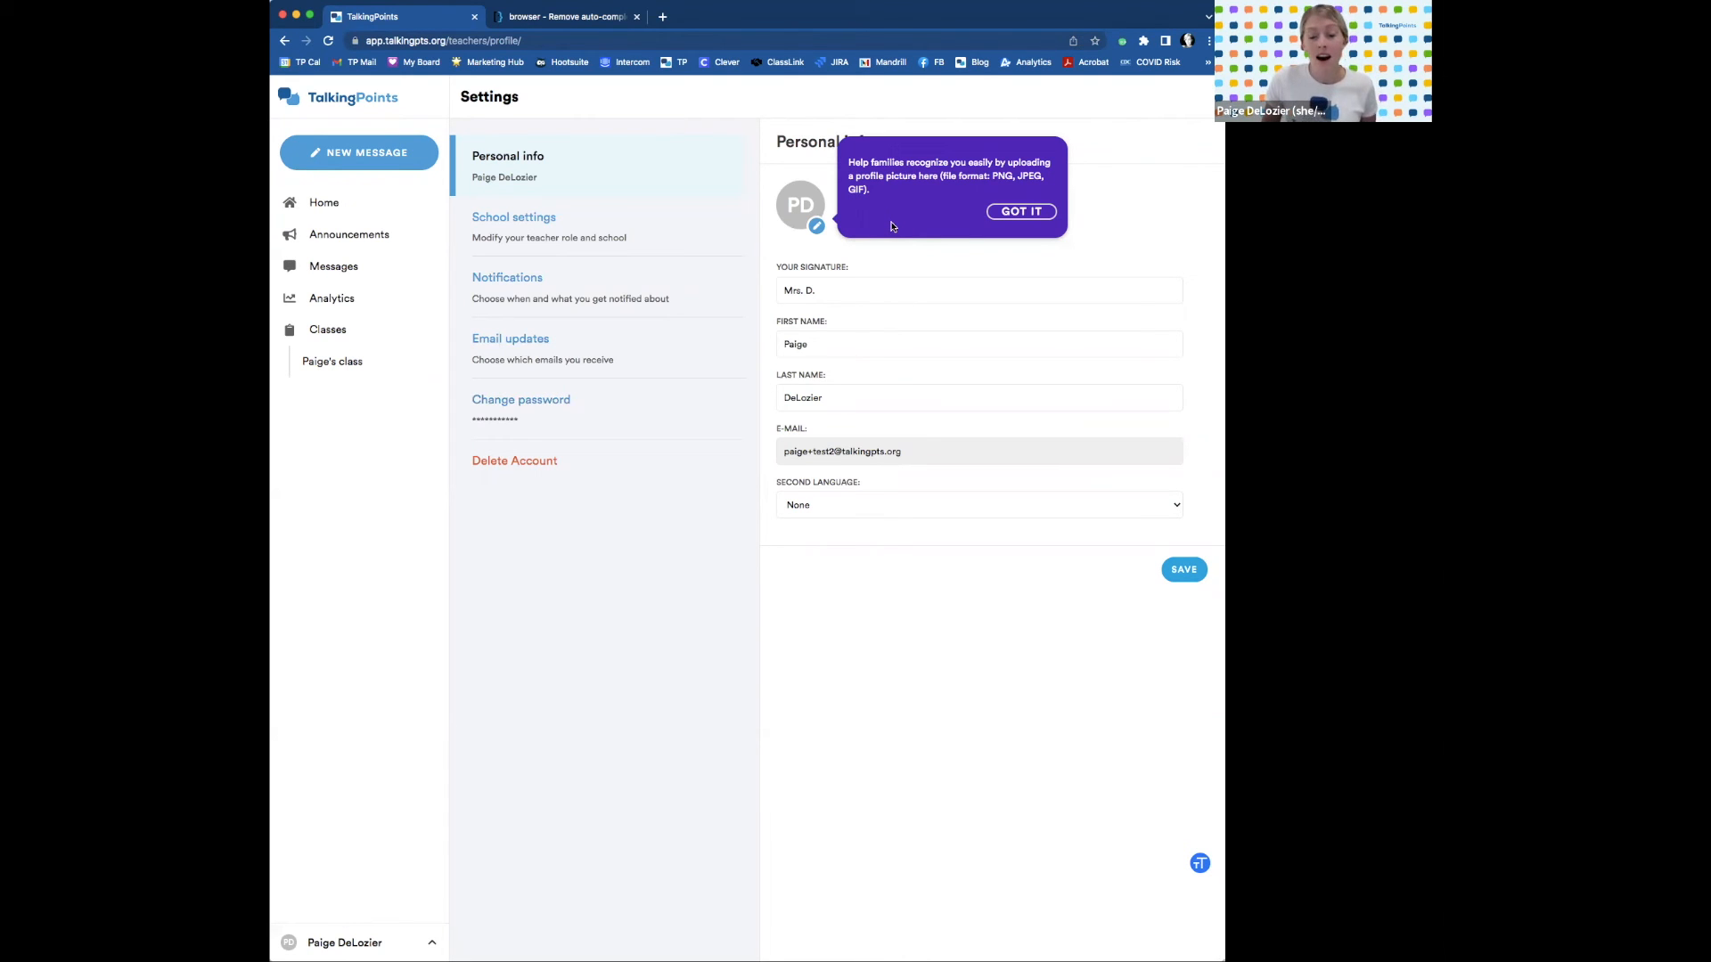
# Dismiss the profile picture tip, set the second language to French, and save.
pyautogui.click(1008, 212)
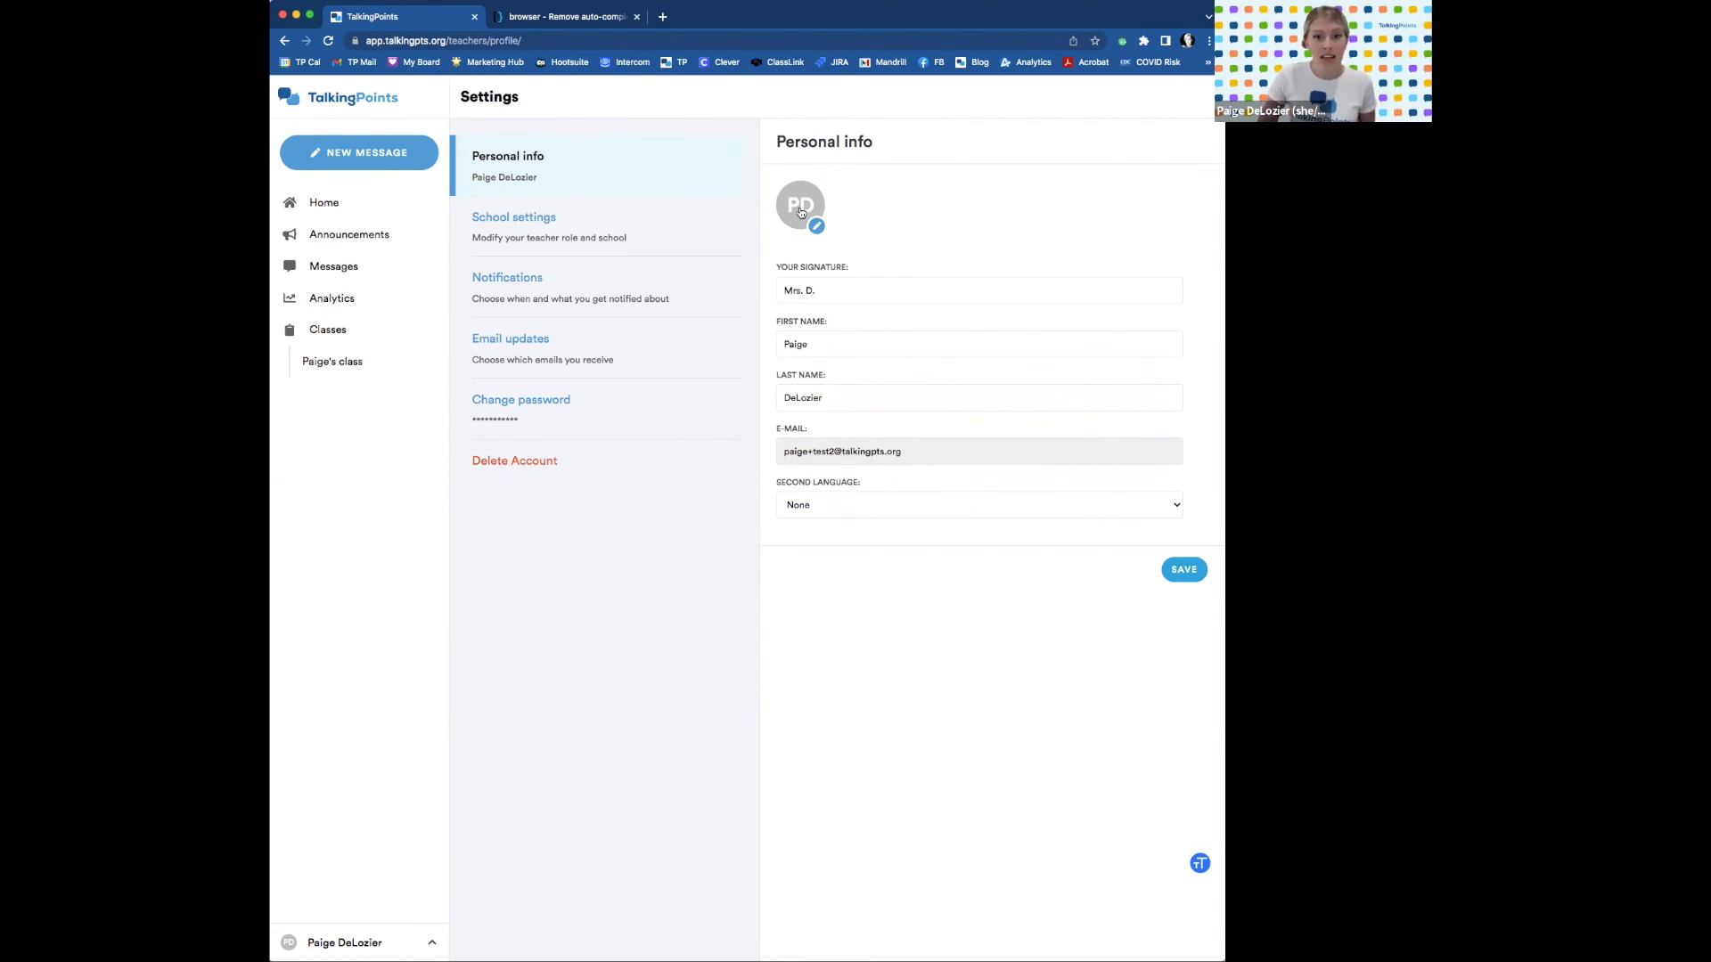
pyautogui.moveTo(825, 287); pyautogui.dragTo(777, 288)
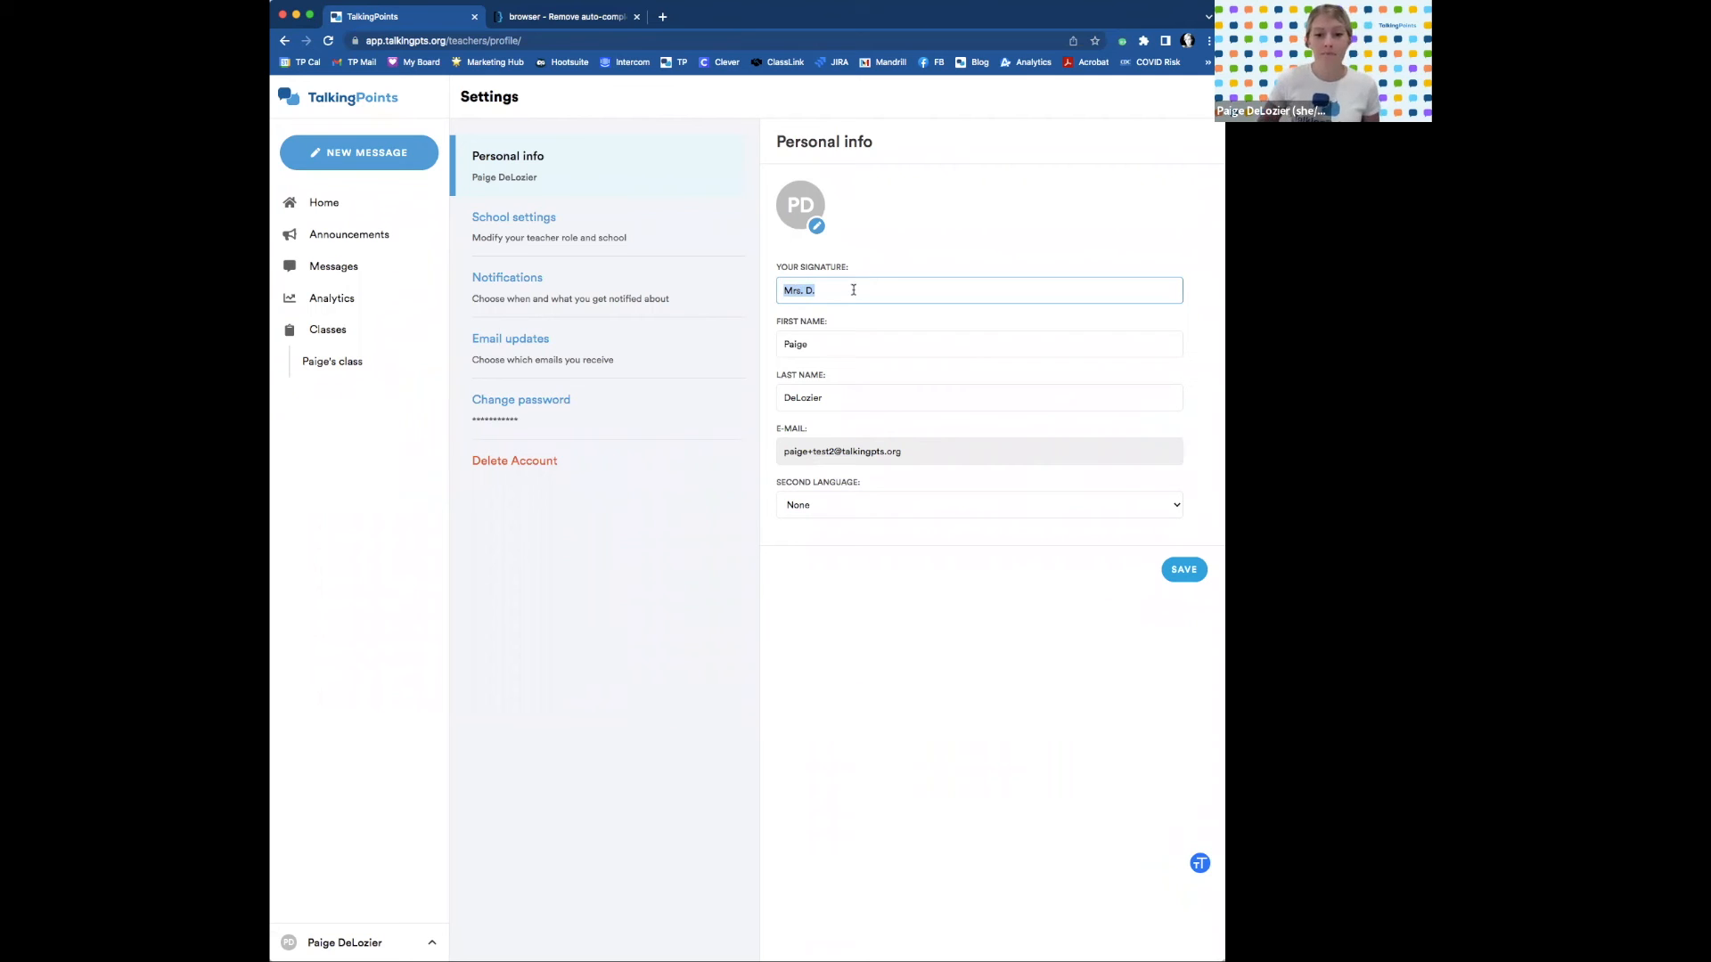
pyautogui.click(880, 505)
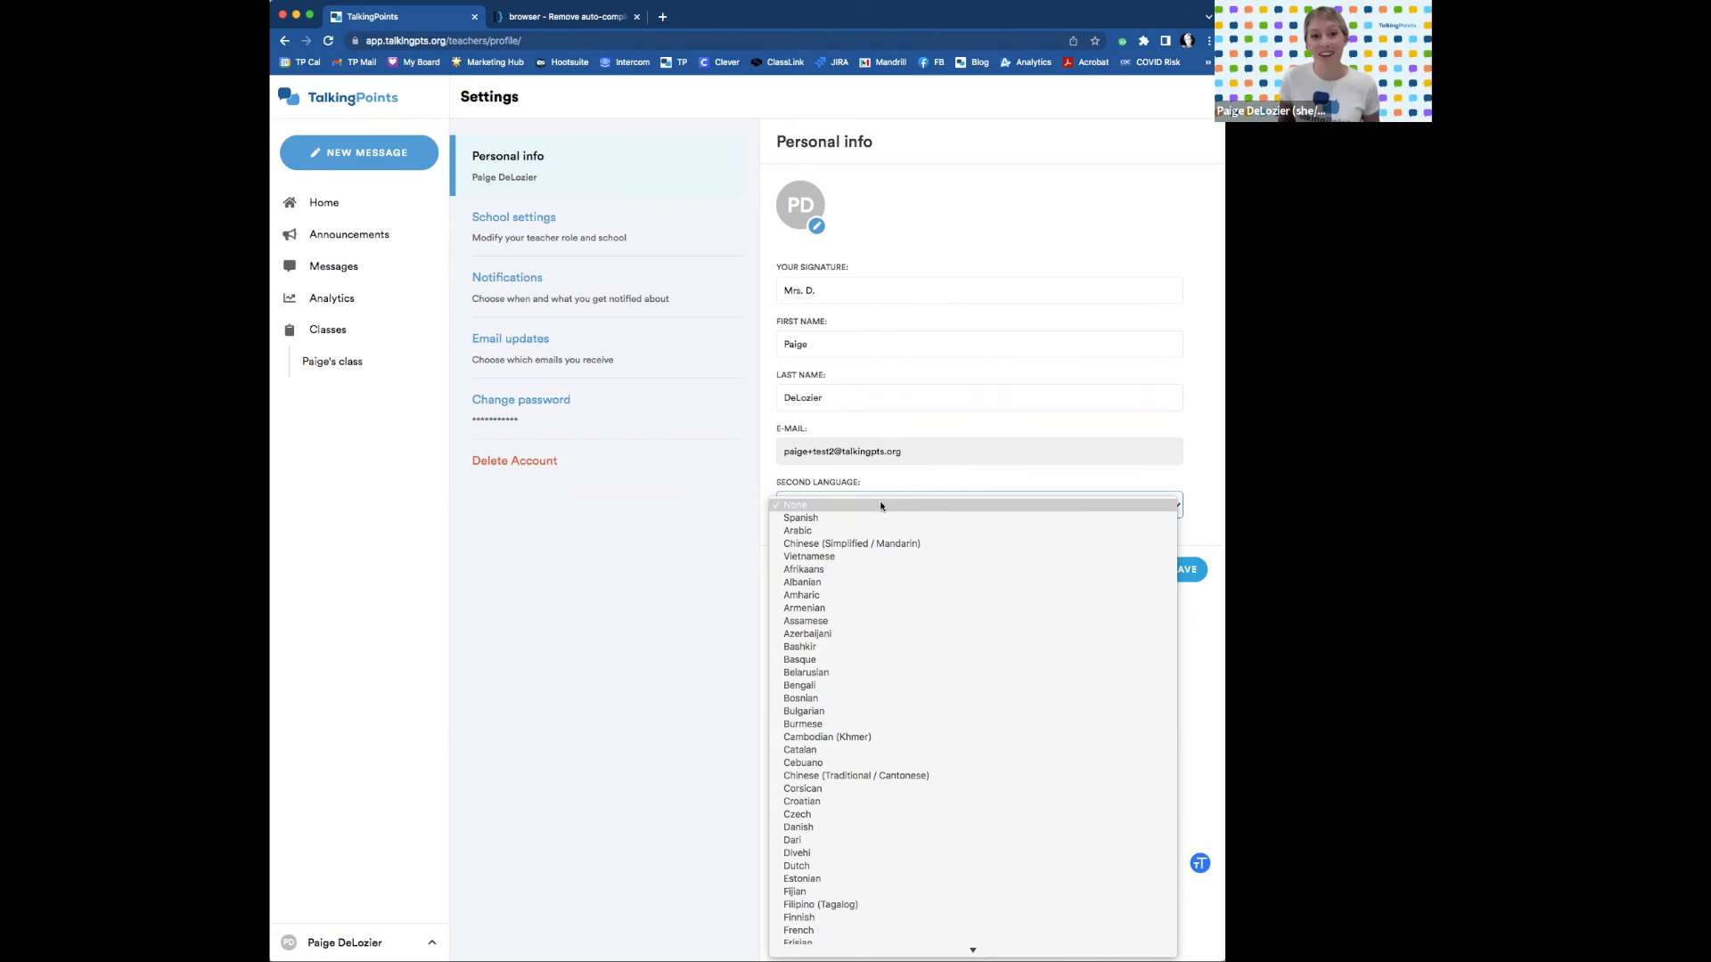
pyautogui.click(882, 505)
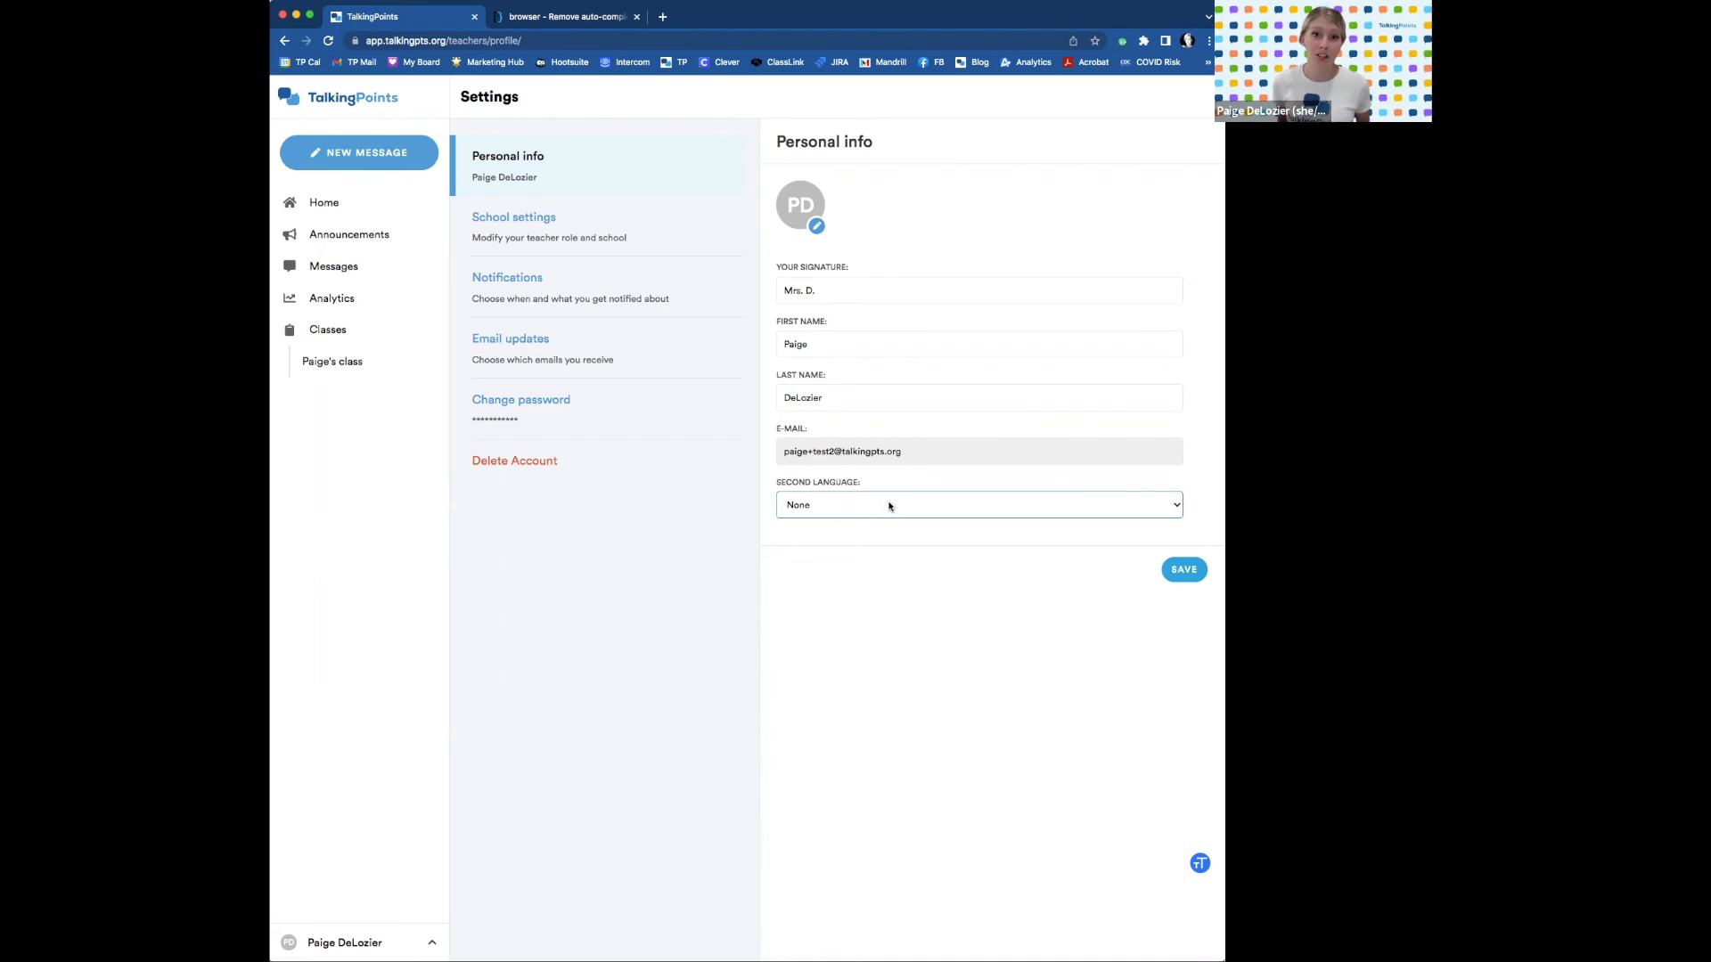
pyautogui.click(1175, 506)
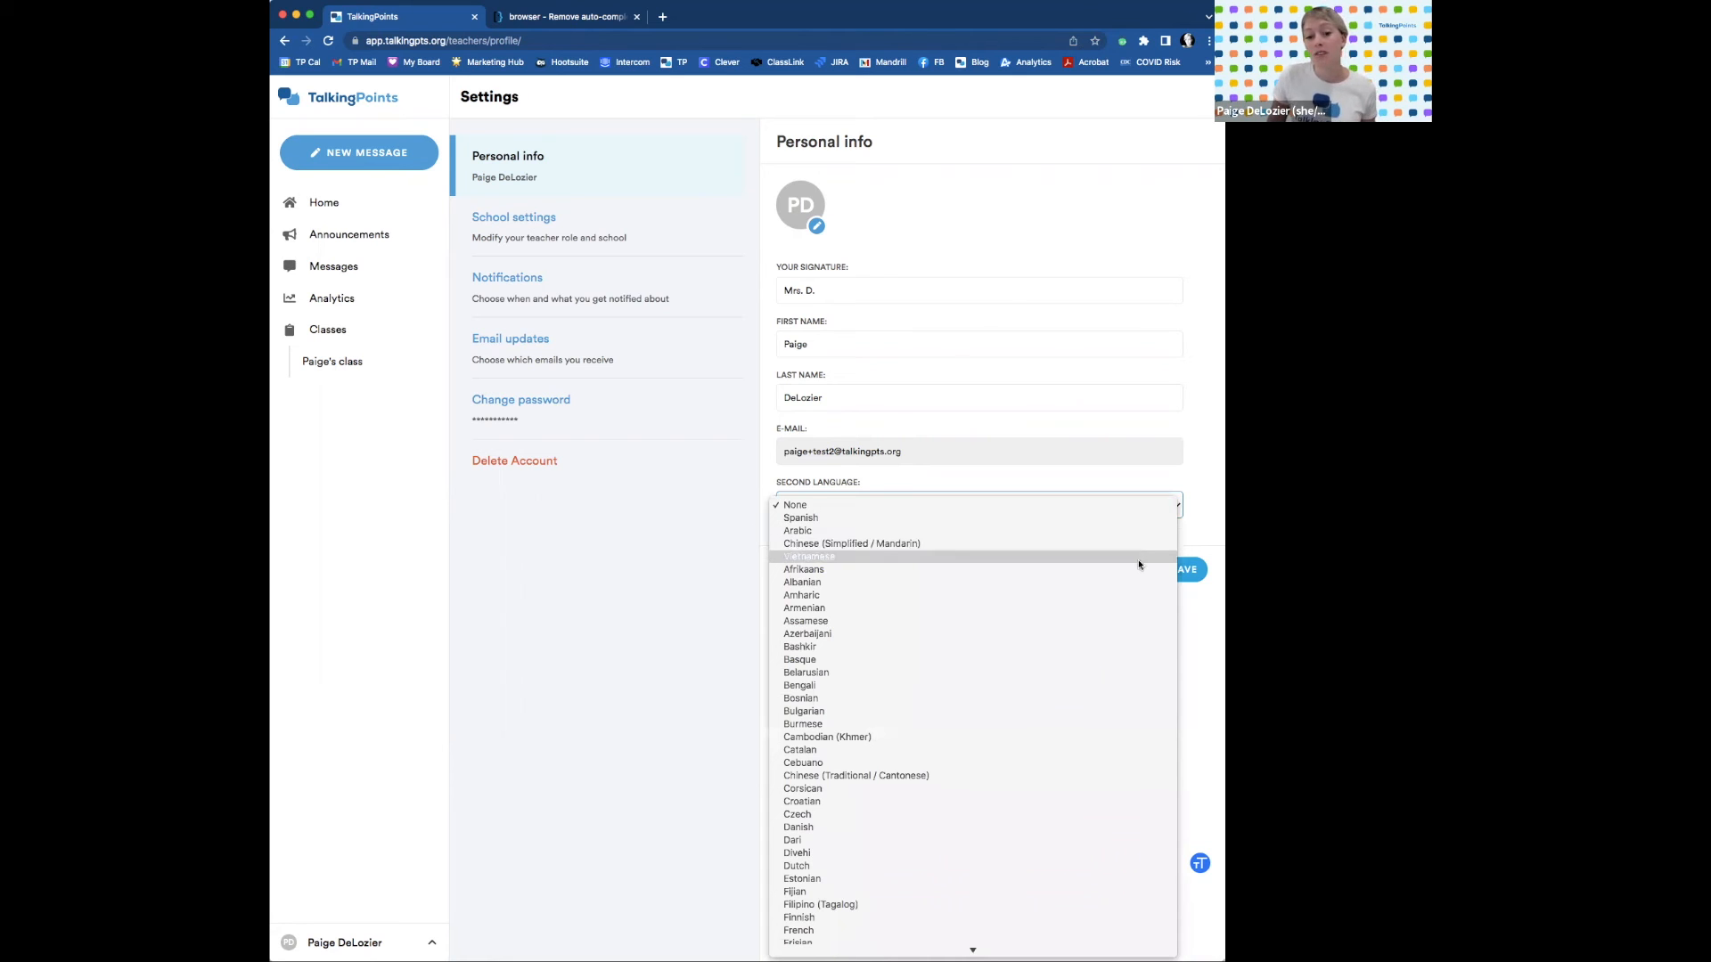
pyautogui.scroll(-3, 1137, 557)
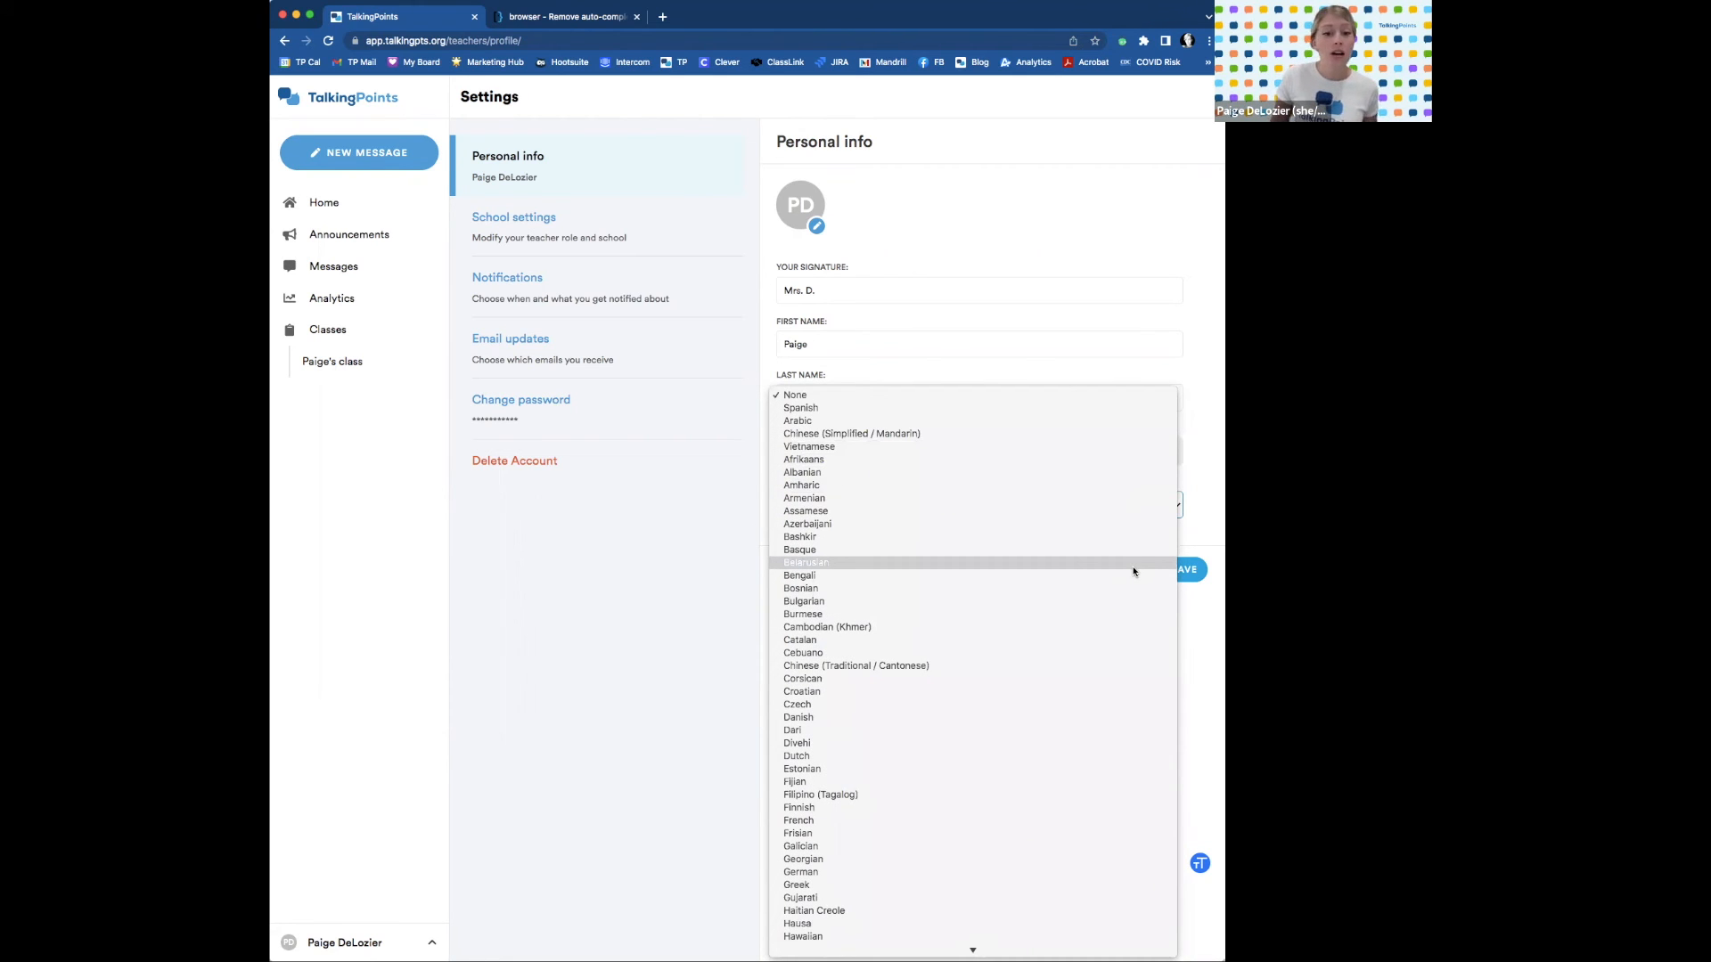
pyautogui.scroll(-3, 1116, 570)
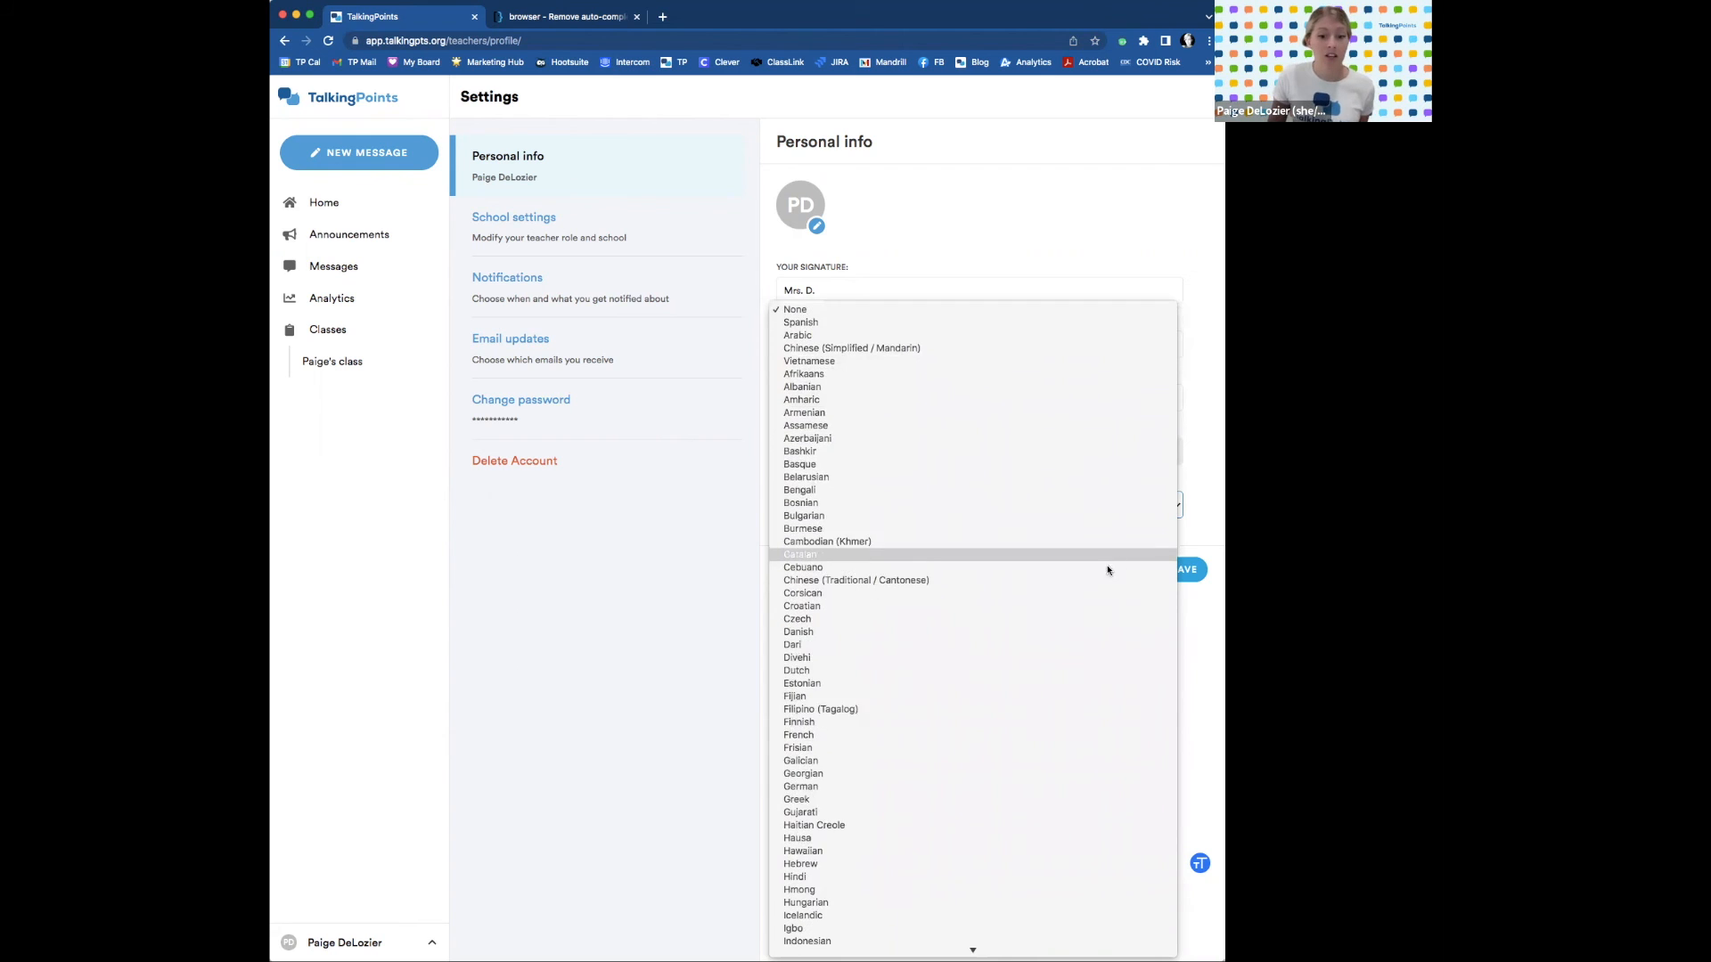
pyautogui.scroll(-1, 1052, 623)
pyautogui.click(948, 710)
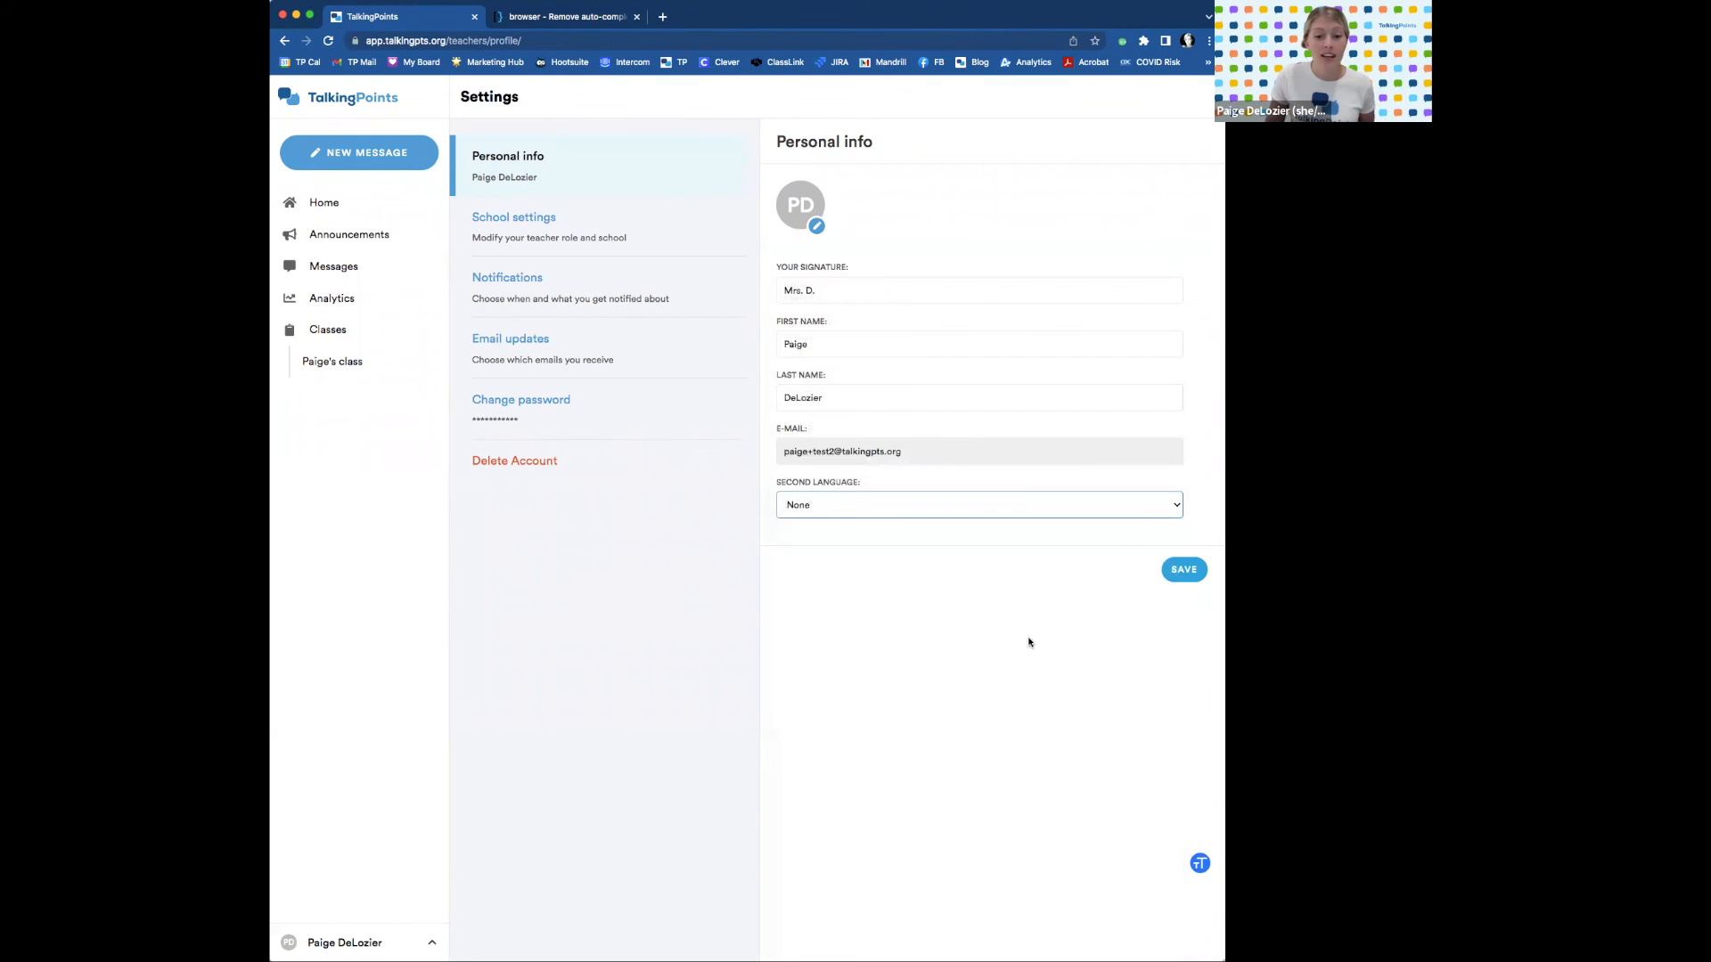
pyautogui.click(1187, 571)
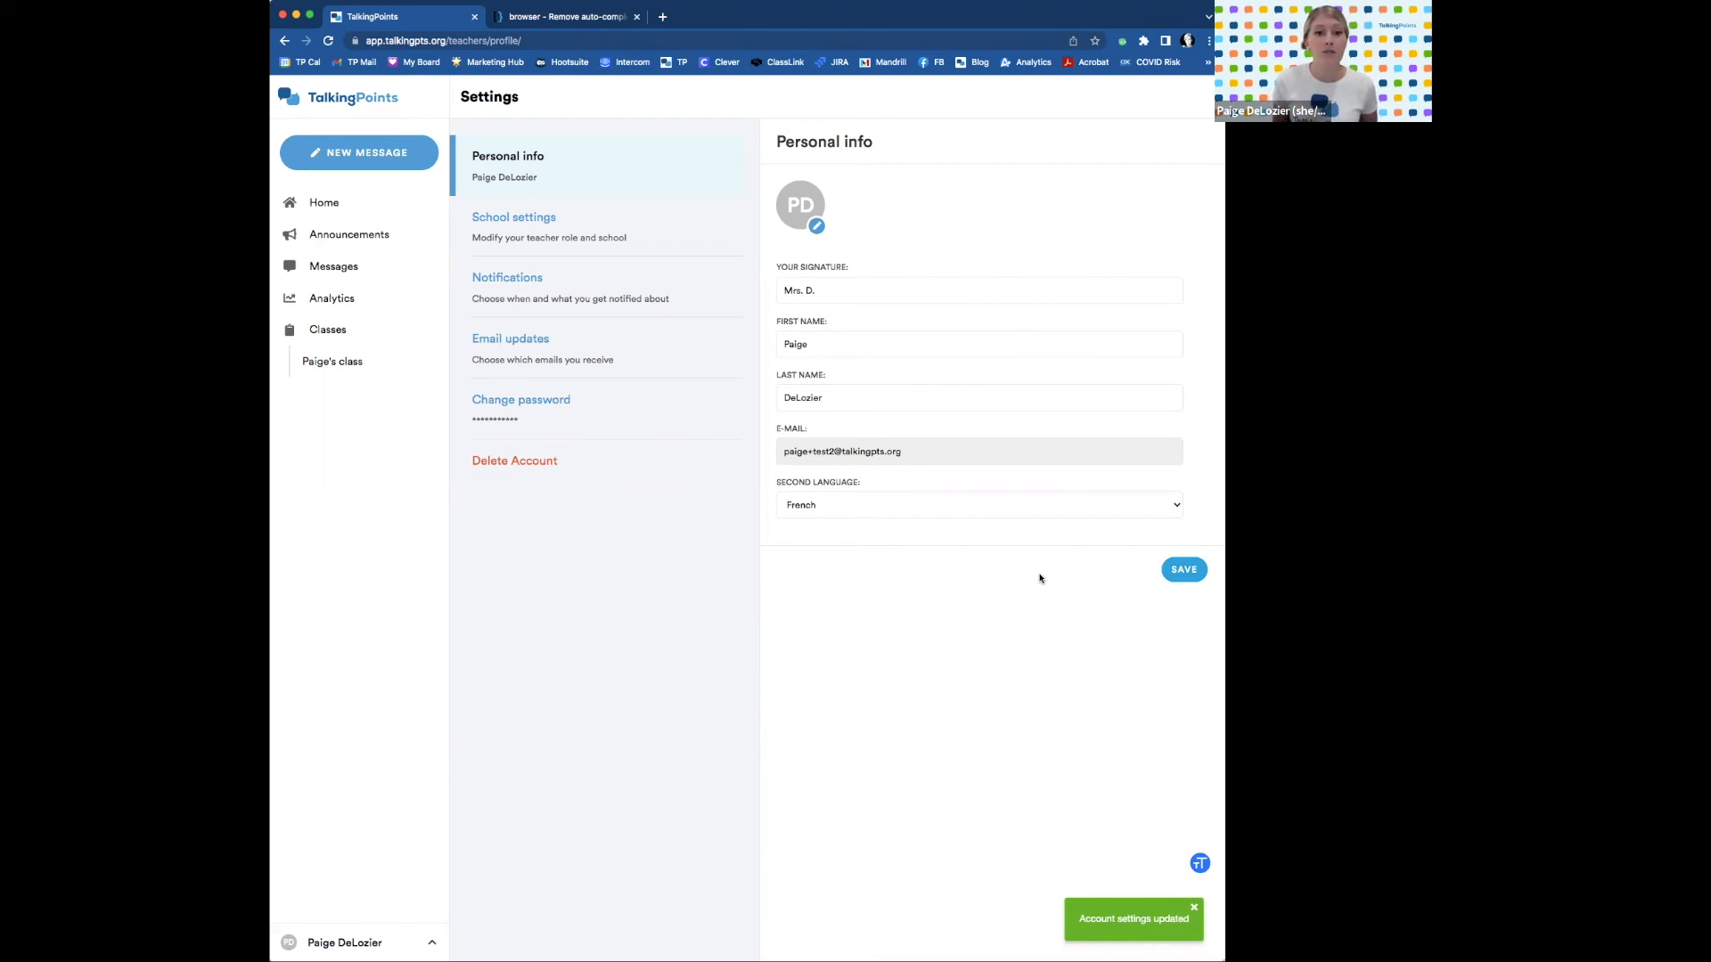
# Open the conversation with the student's father in Messages, then return to account settings.
pyautogui.click(308, 267)
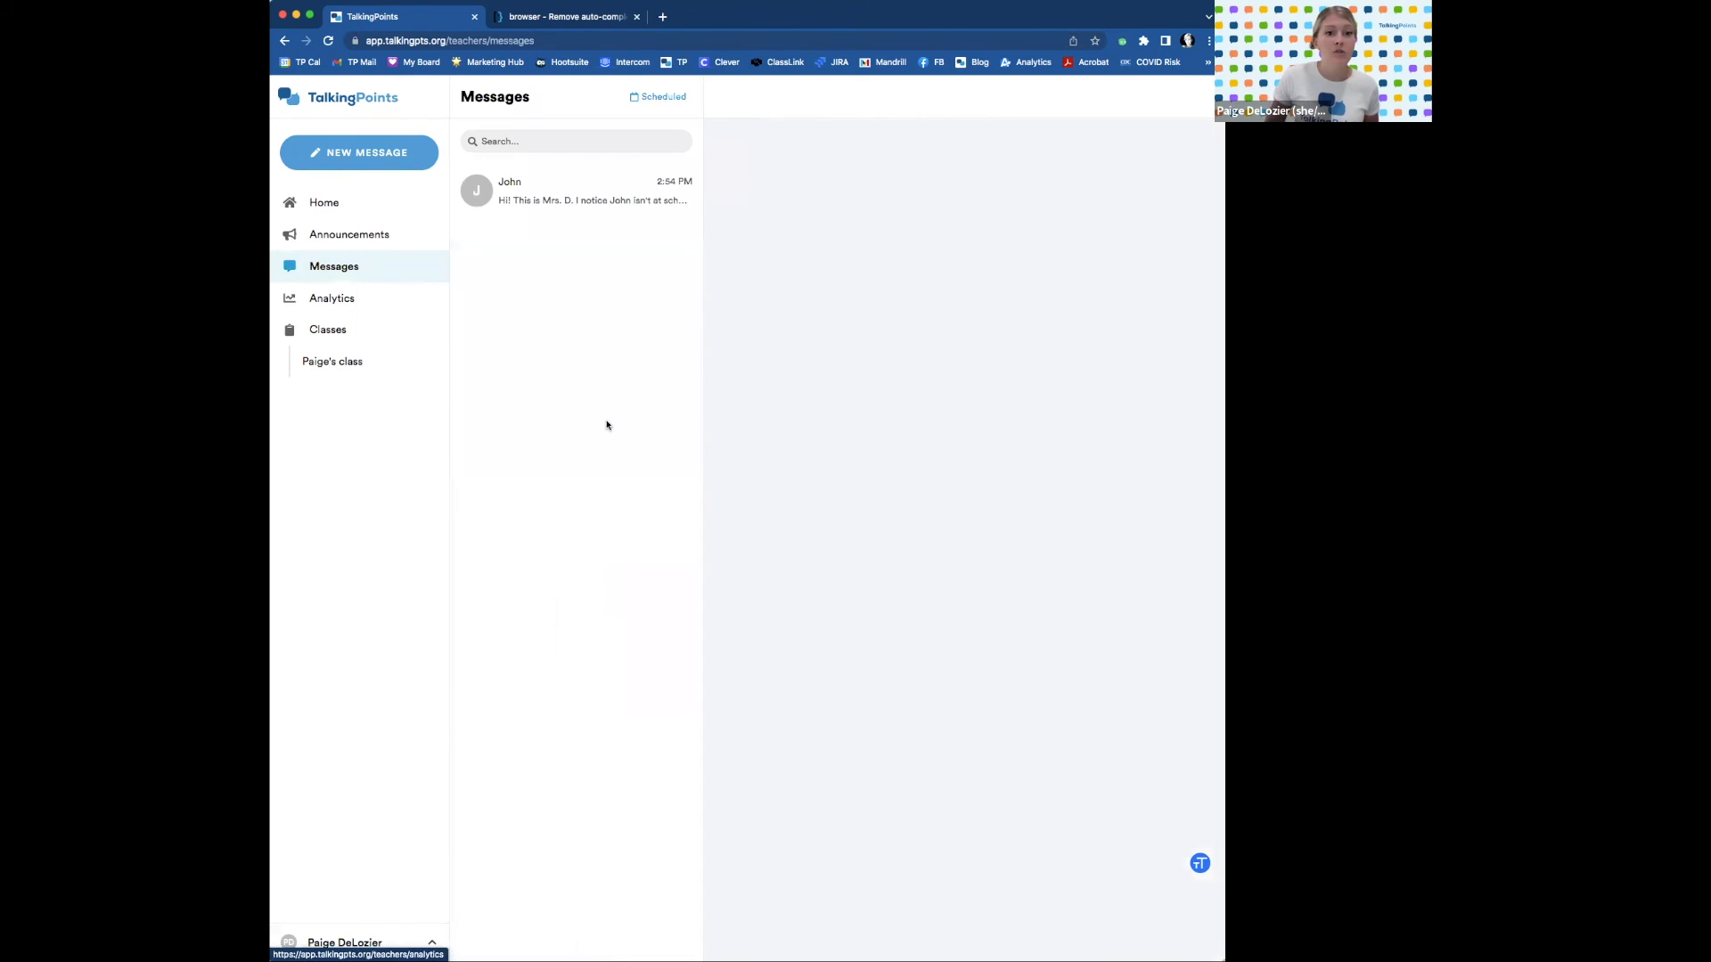
pyautogui.click(611, 198)
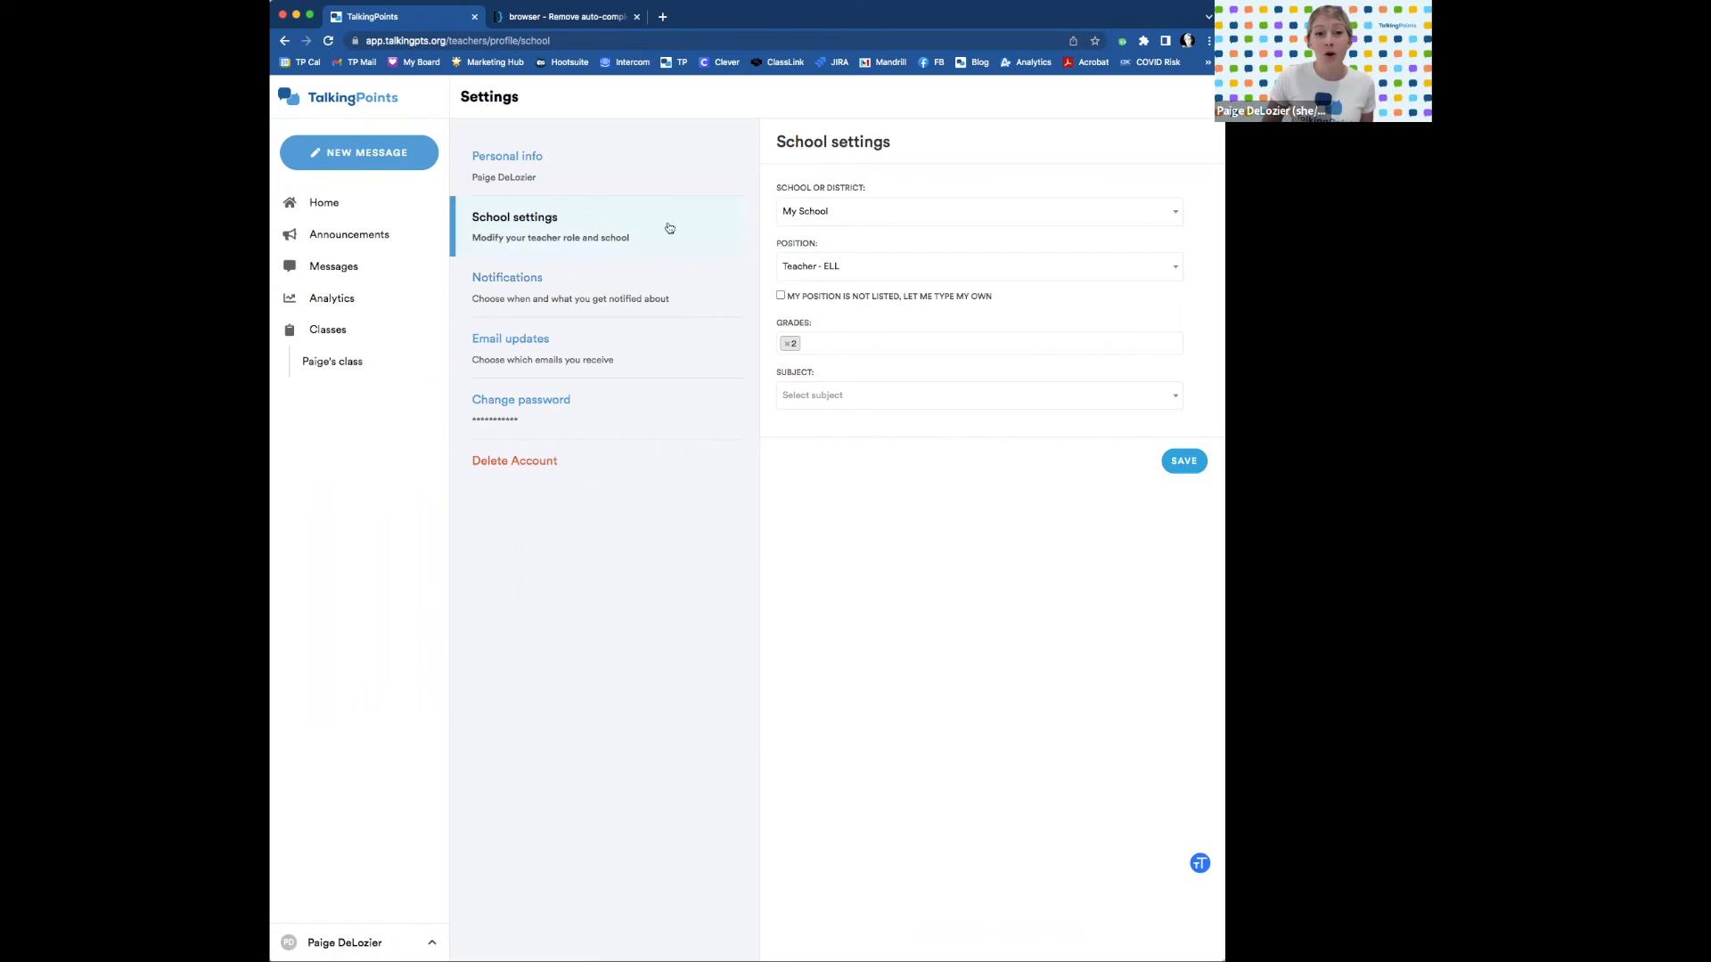
pyautogui.click(593, 171)
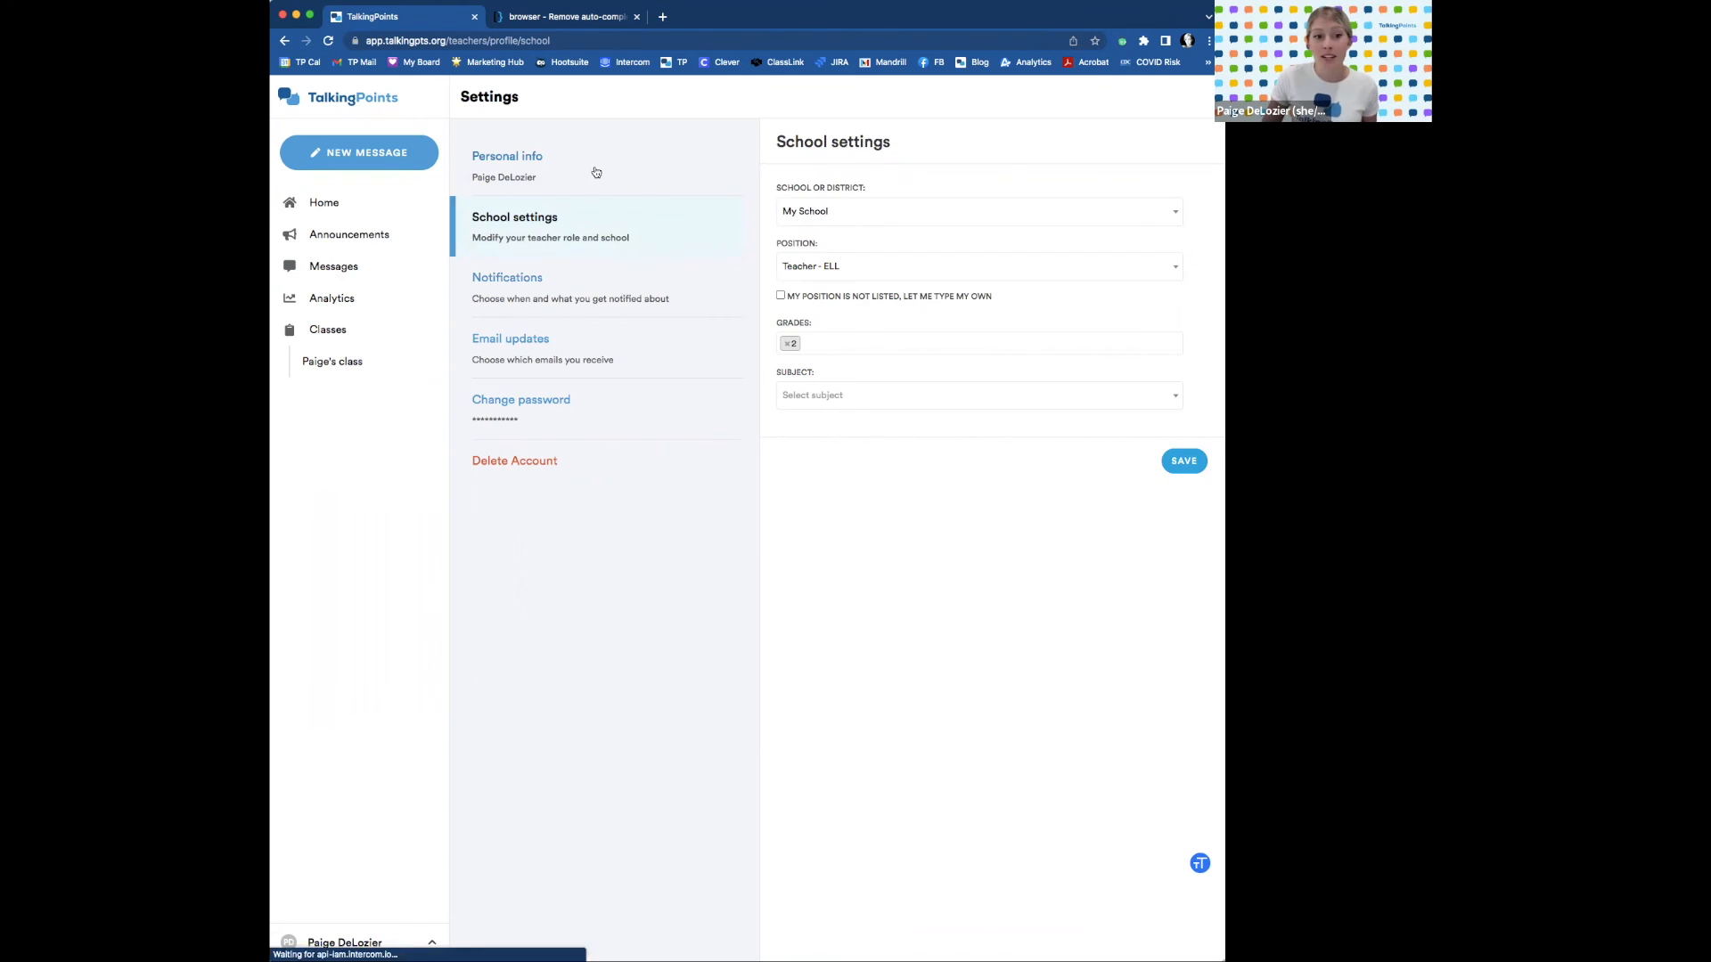
# Review School settings, then keep e-mail notifications for every incoming message.
pyautogui.click(607, 227)
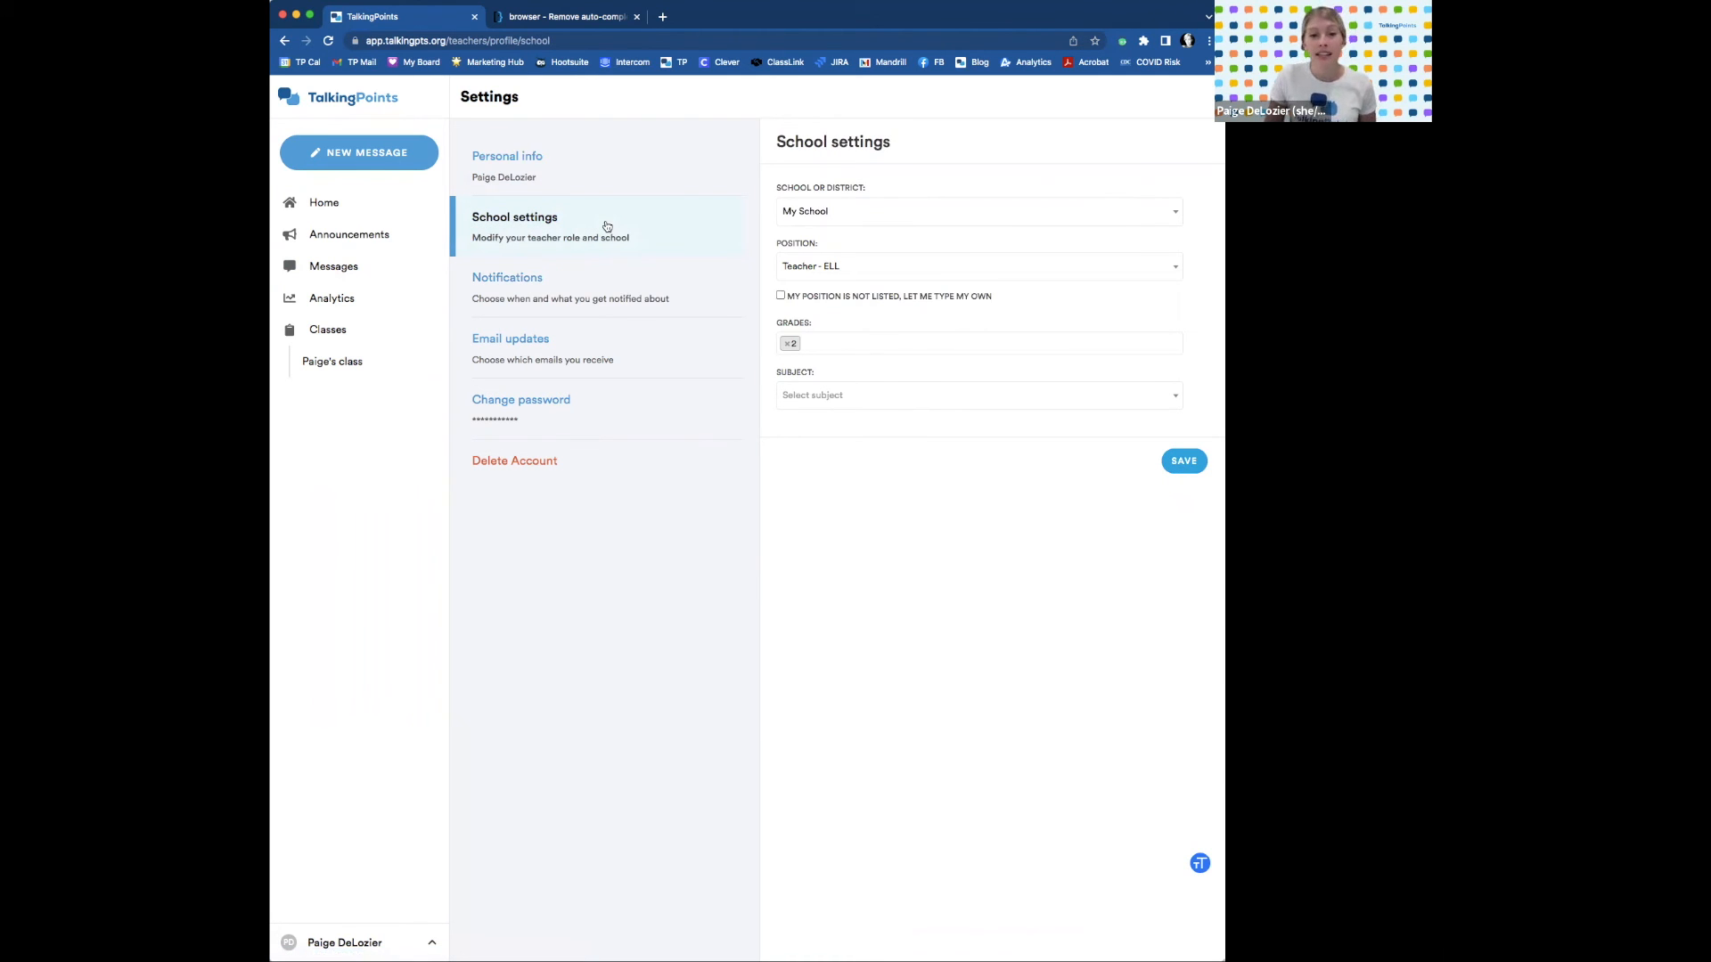
pyautogui.click(567, 282)
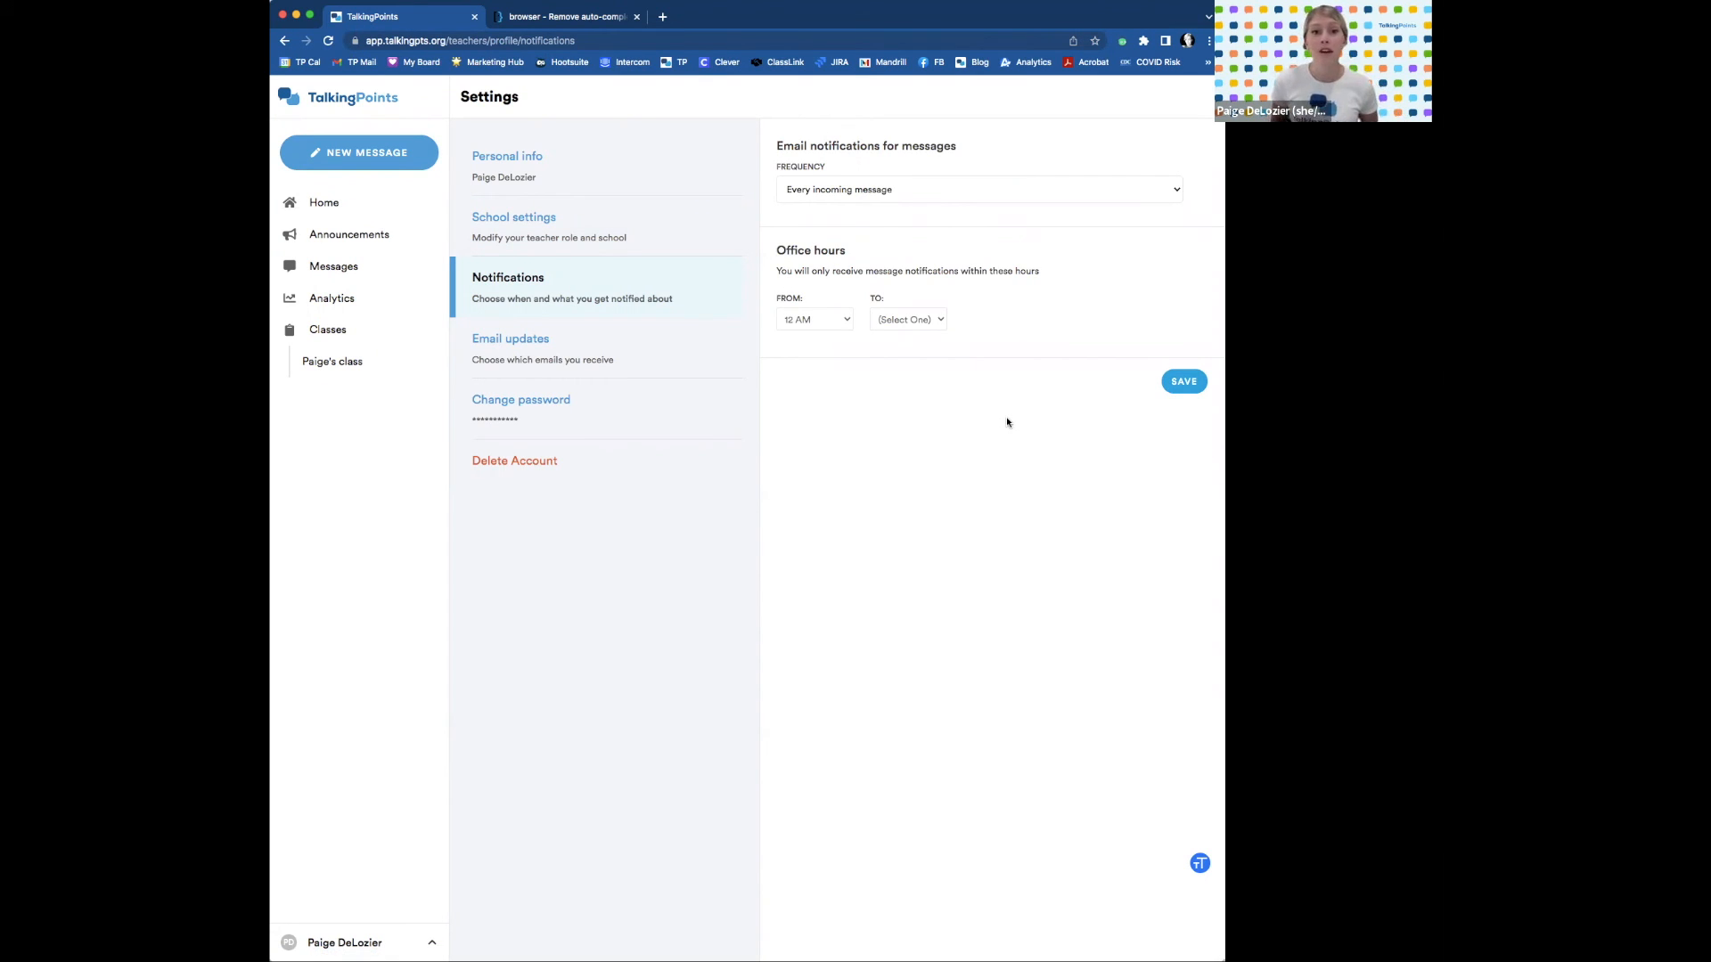
pyautogui.click(1170, 187)
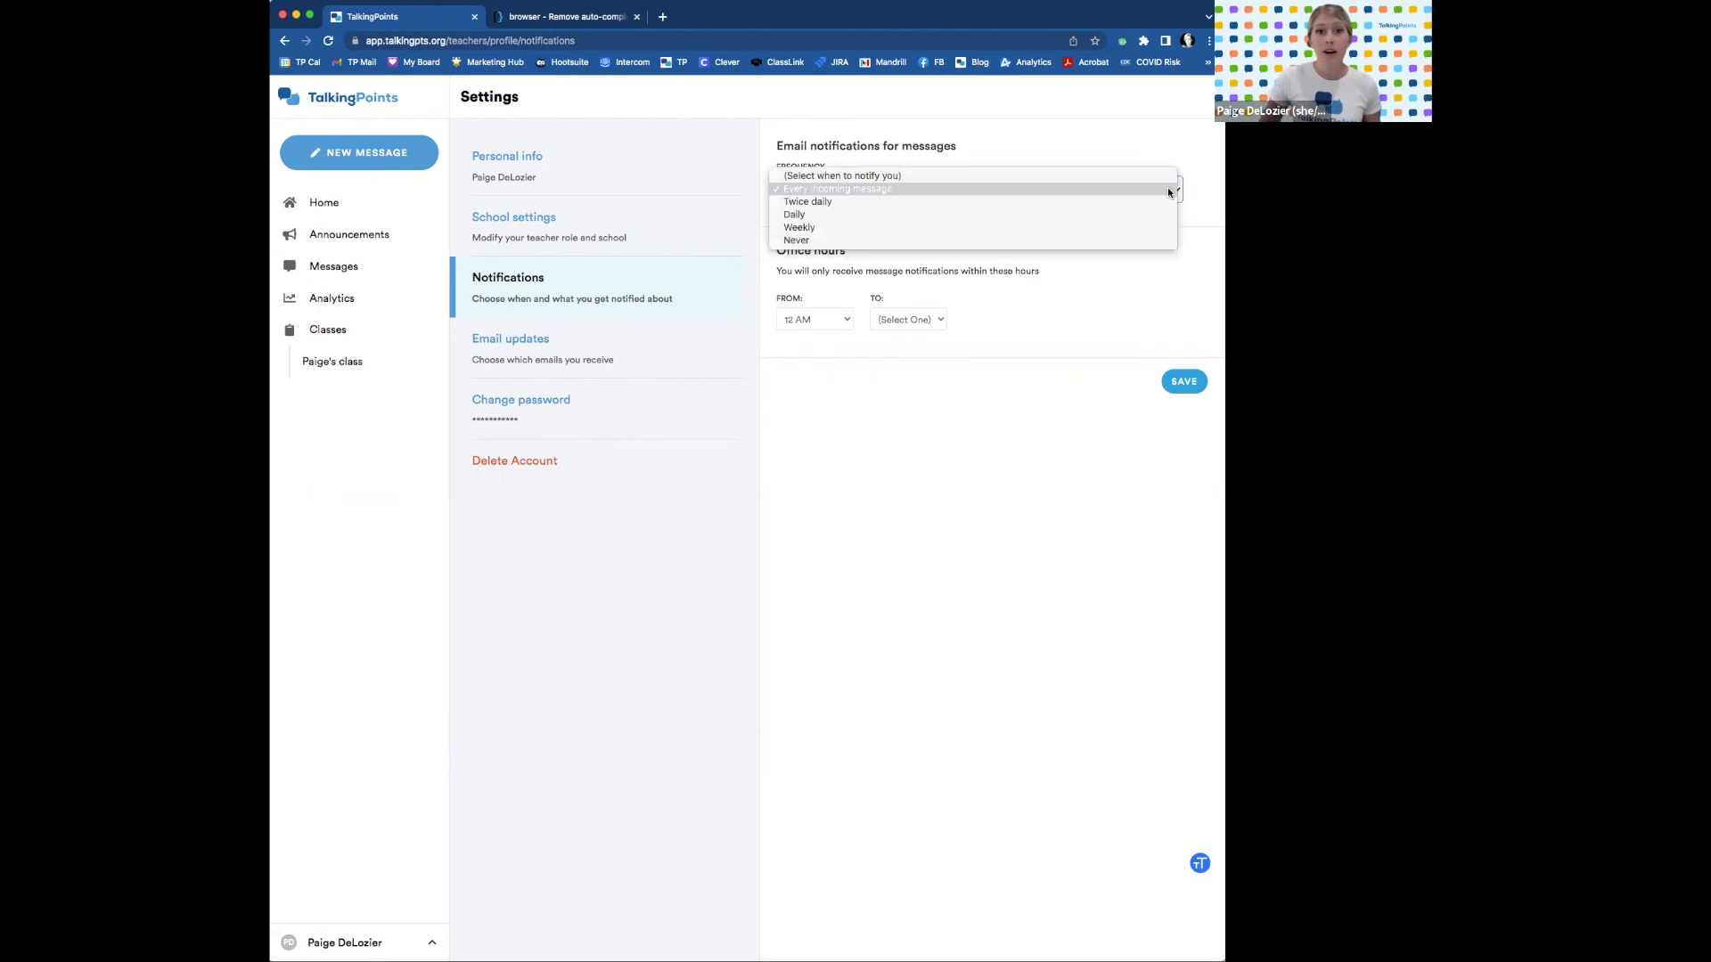
pyautogui.click(1165, 263)
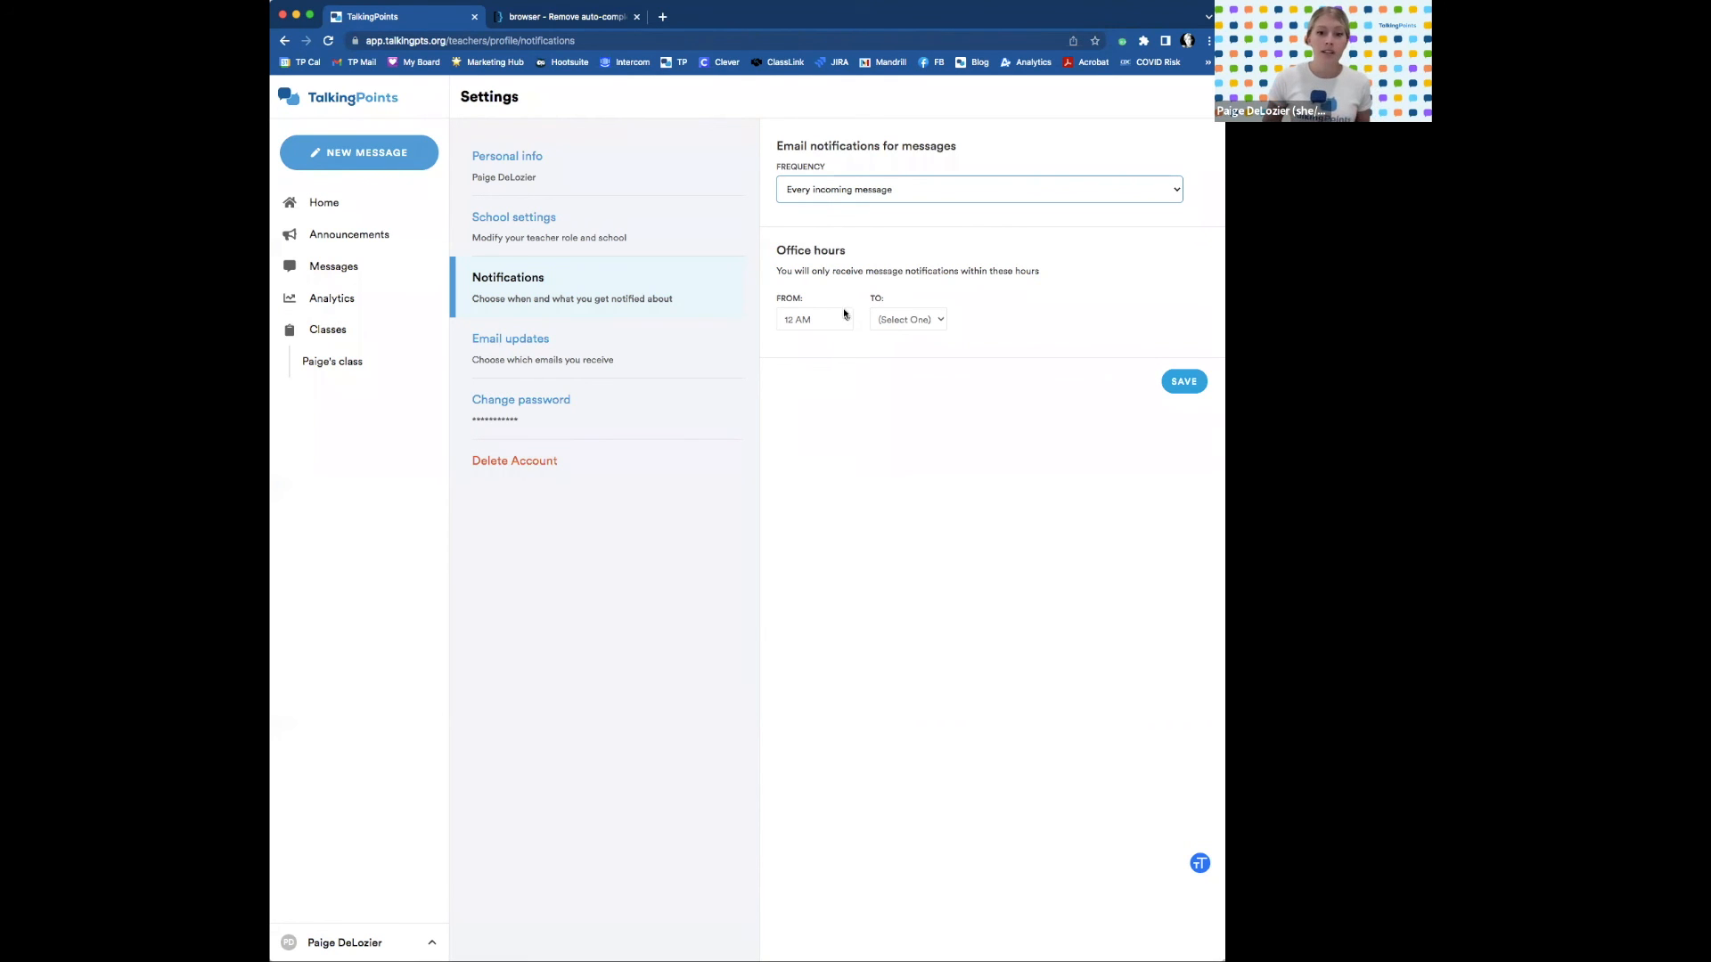
# Set office hours from 7 AM to 6 PM.
pyautogui.click(846, 320)
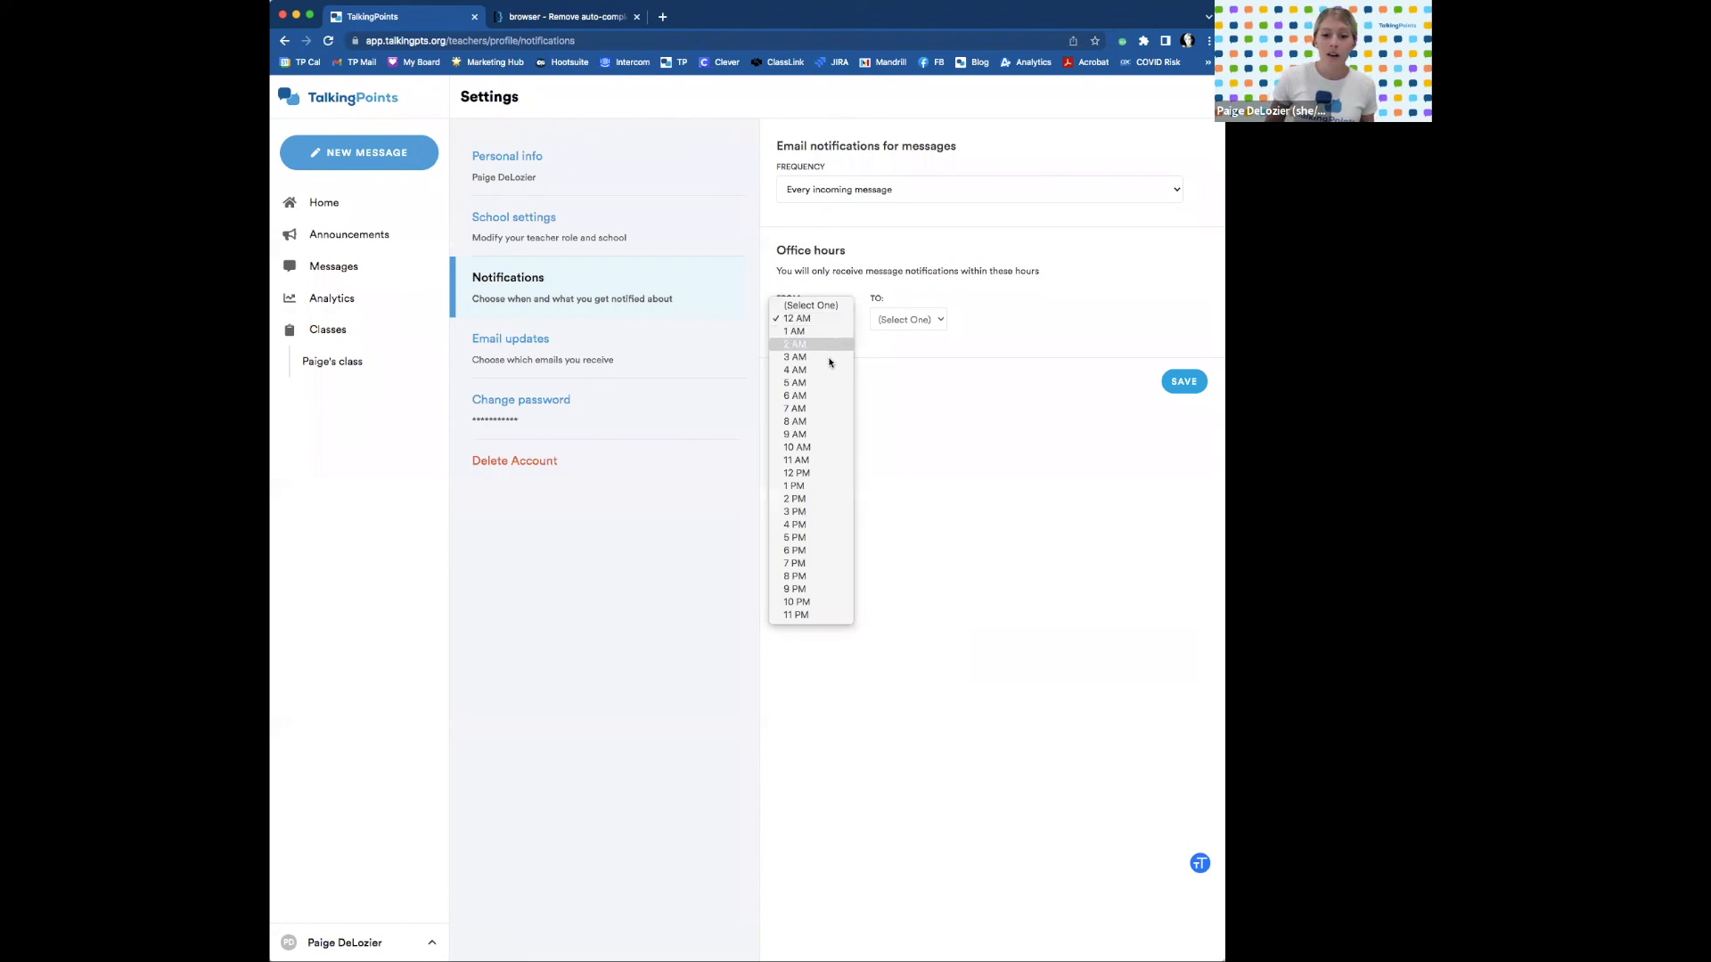
pyautogui.click(804, 408)
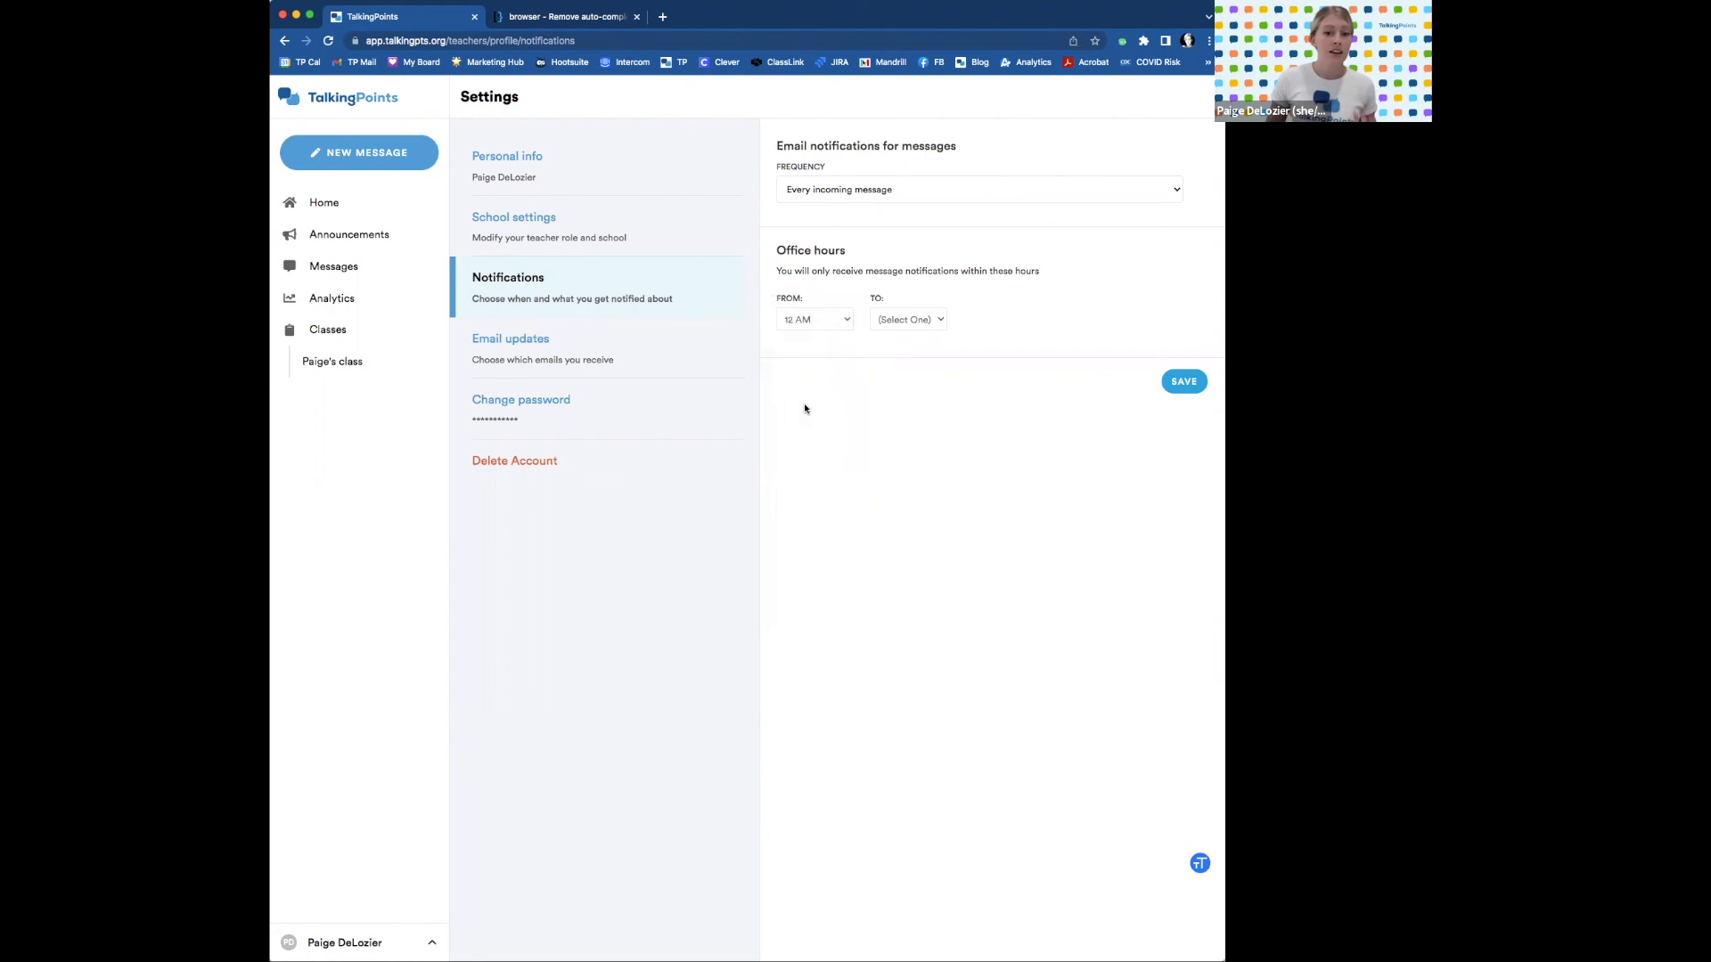
pyautogui.click(935, 319)
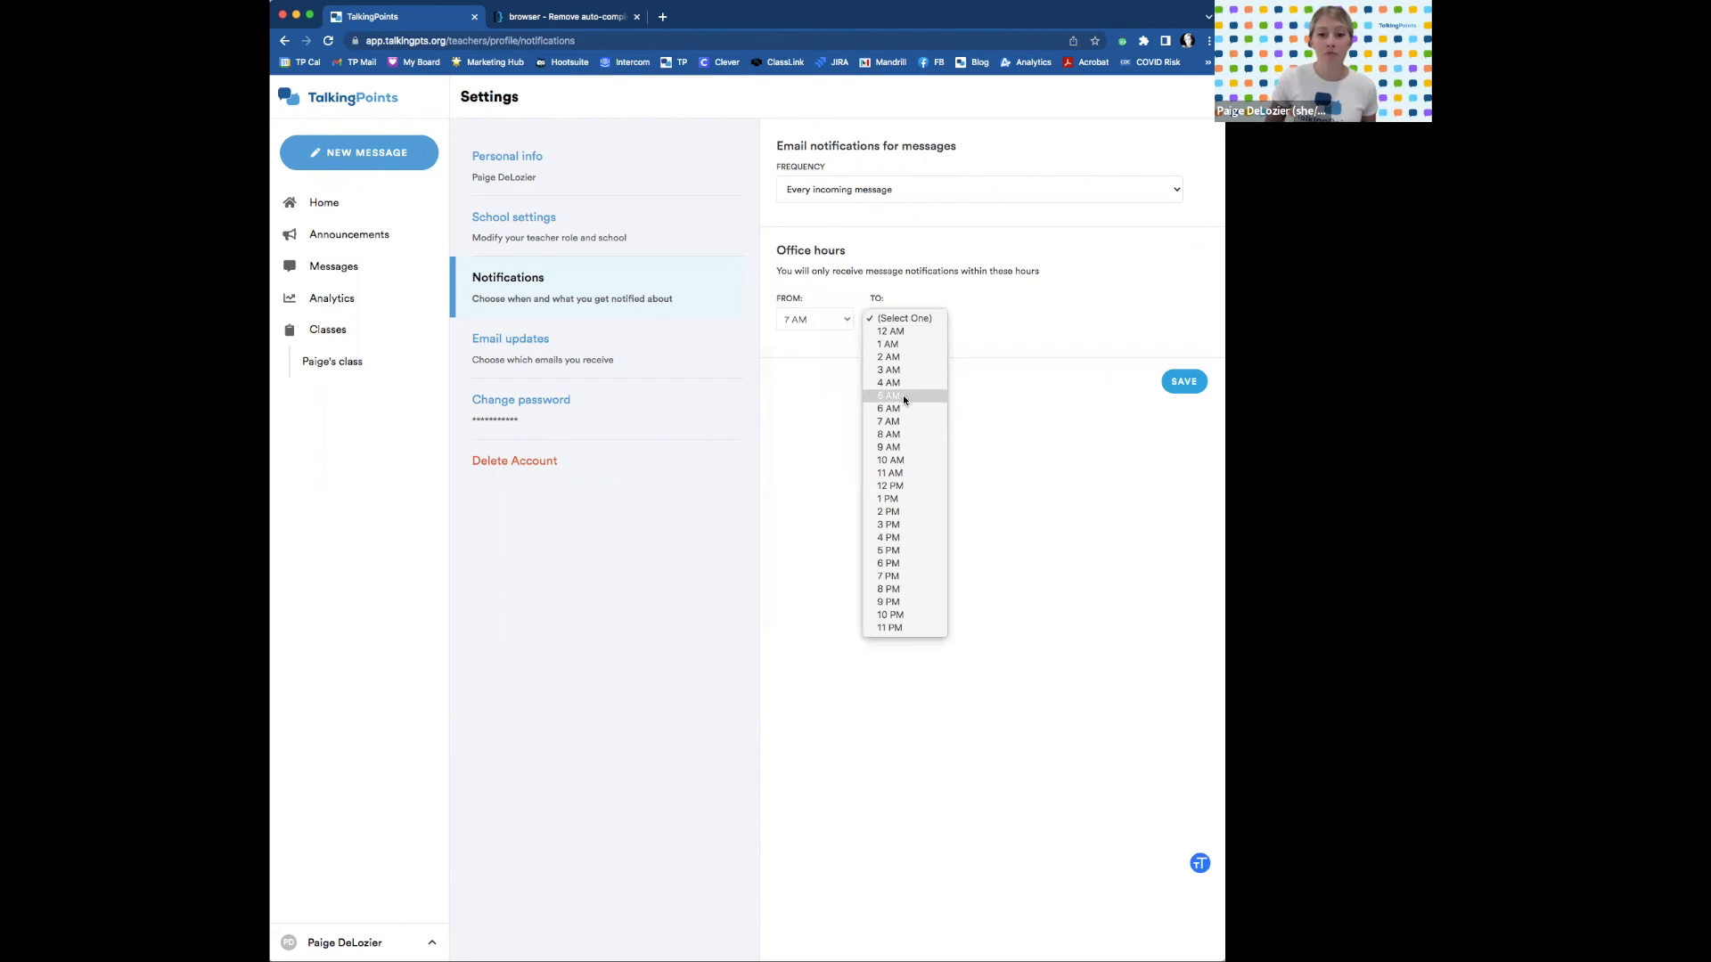
pyautogui.click(909, 551)
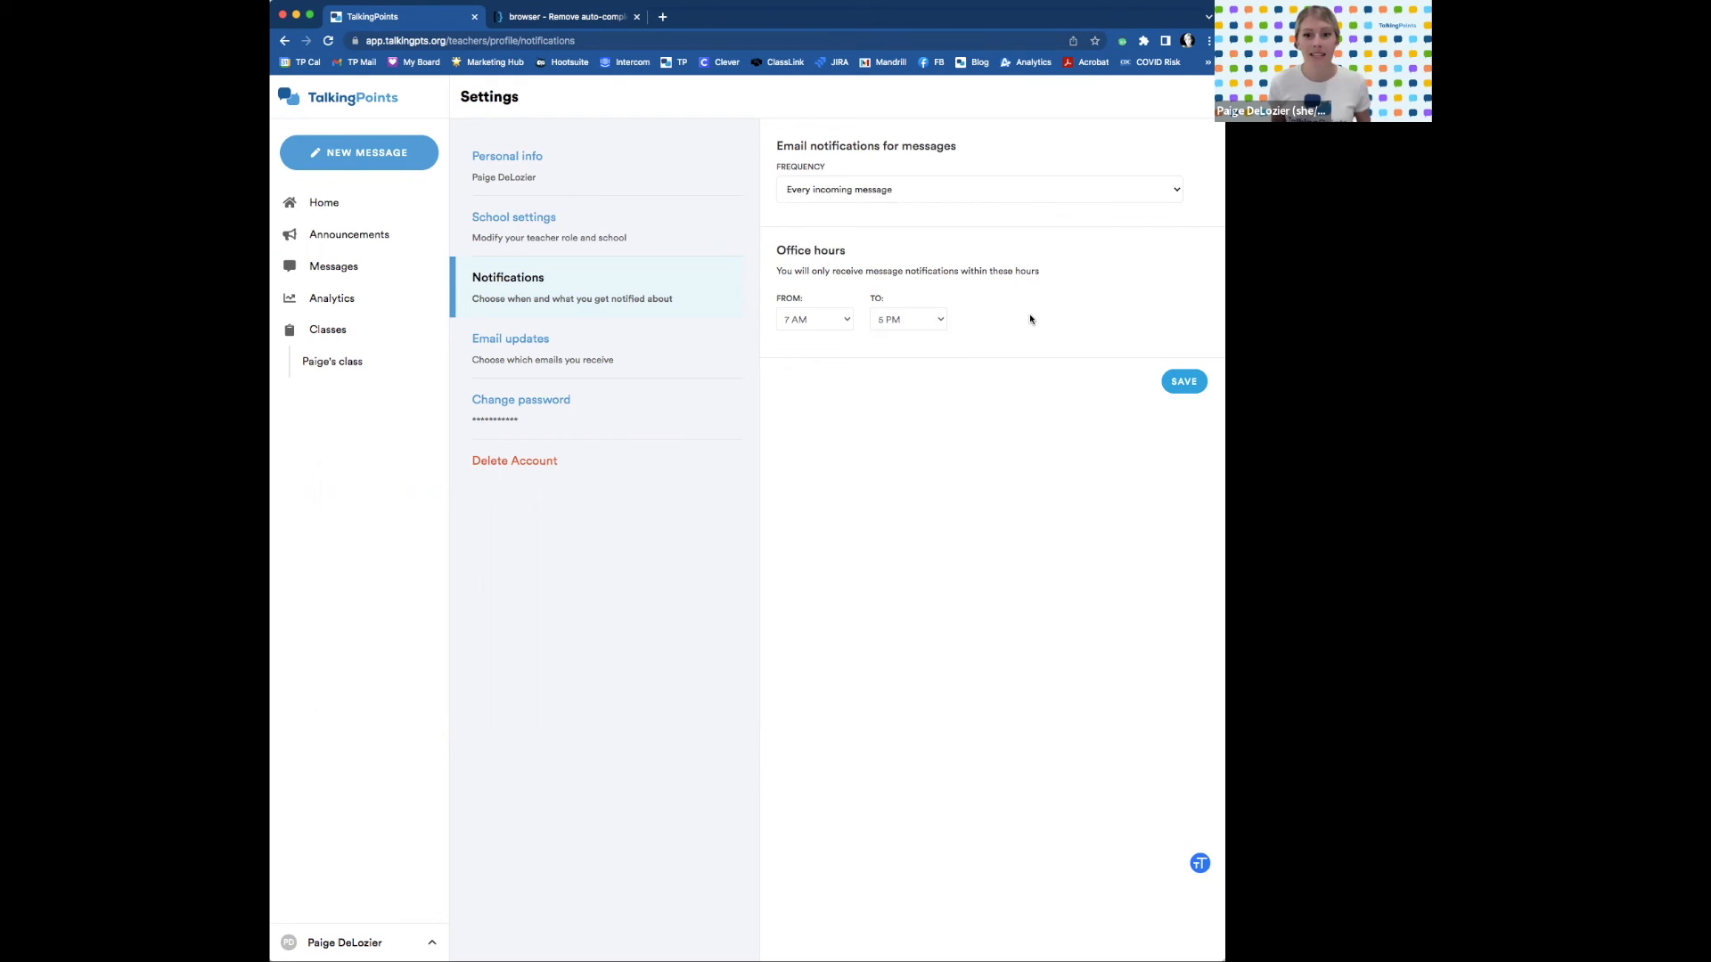
pyautogui.click(657, 359)
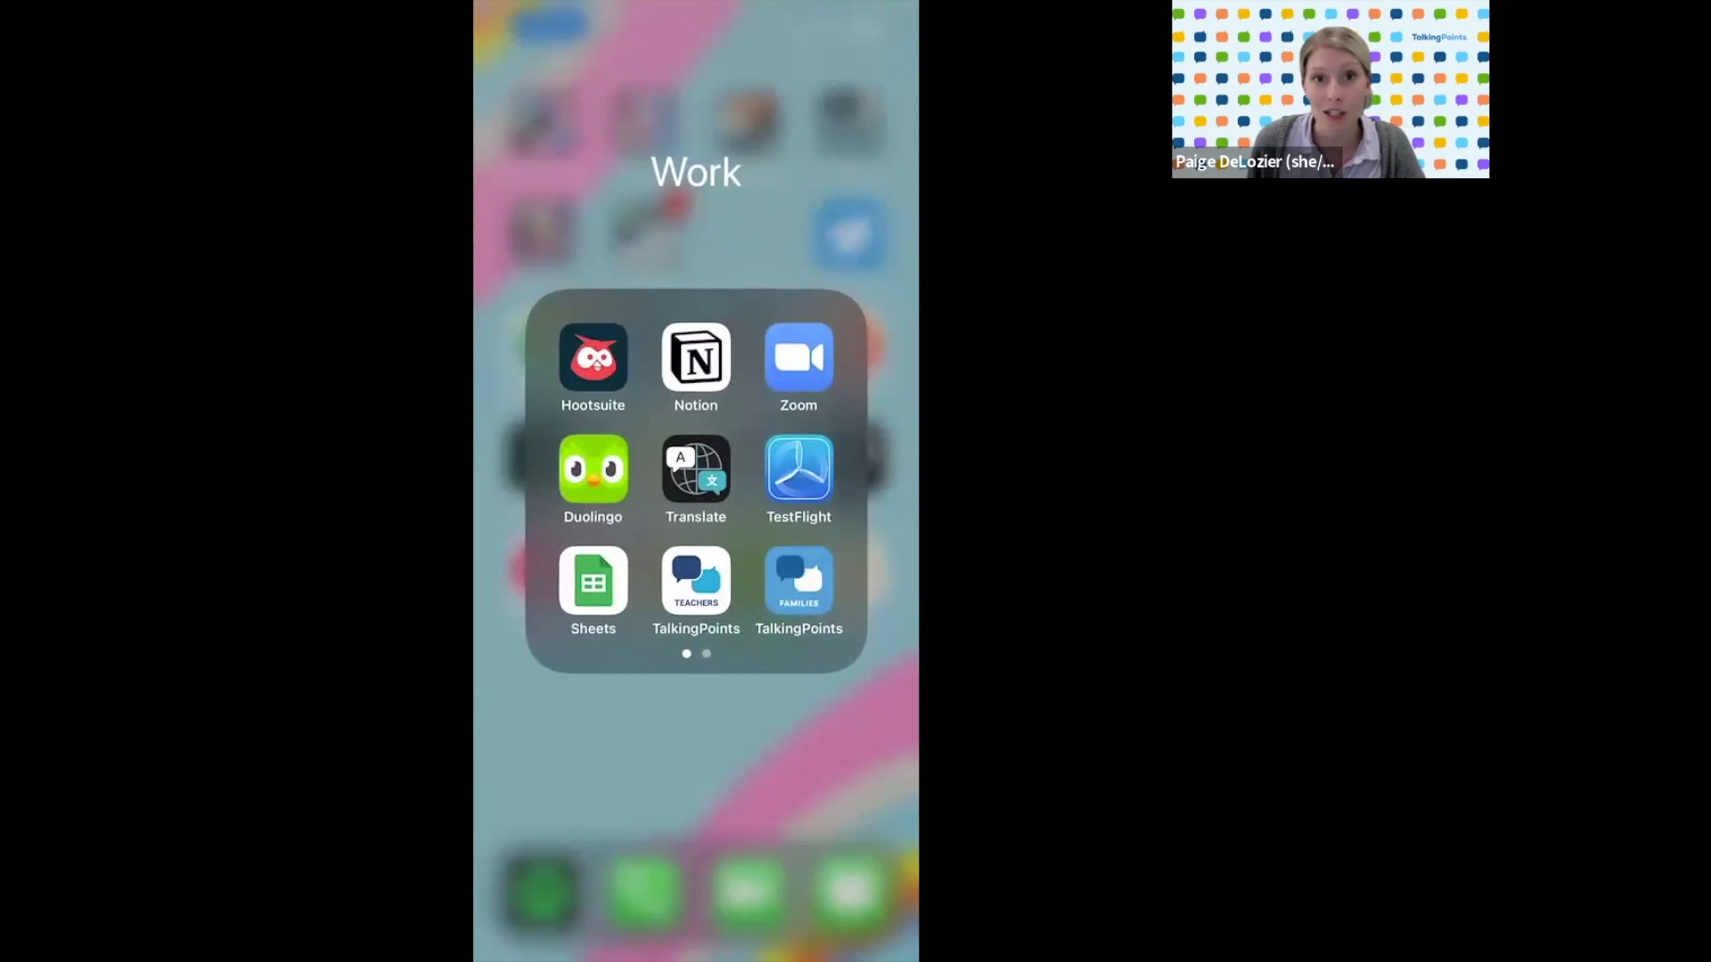
# Launch the TalkingPoints Teachers app on the phone and continue as a teacher.
pyautogui.click(696, 581)
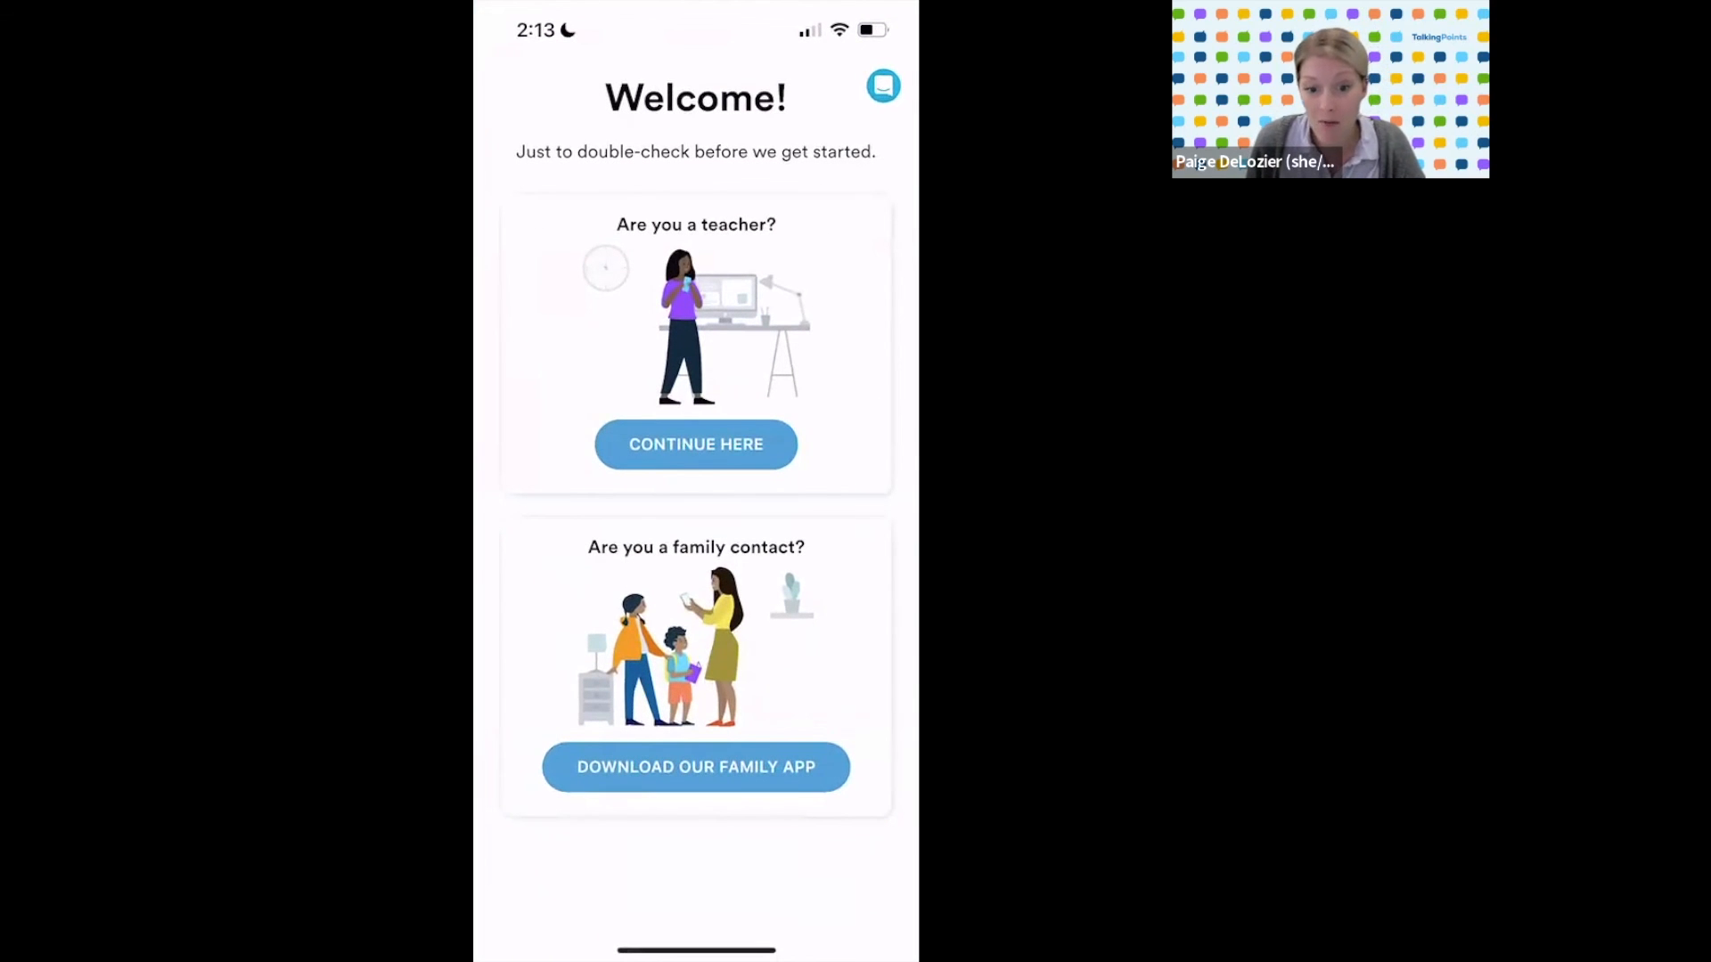
pyautogui.click(696, 443)
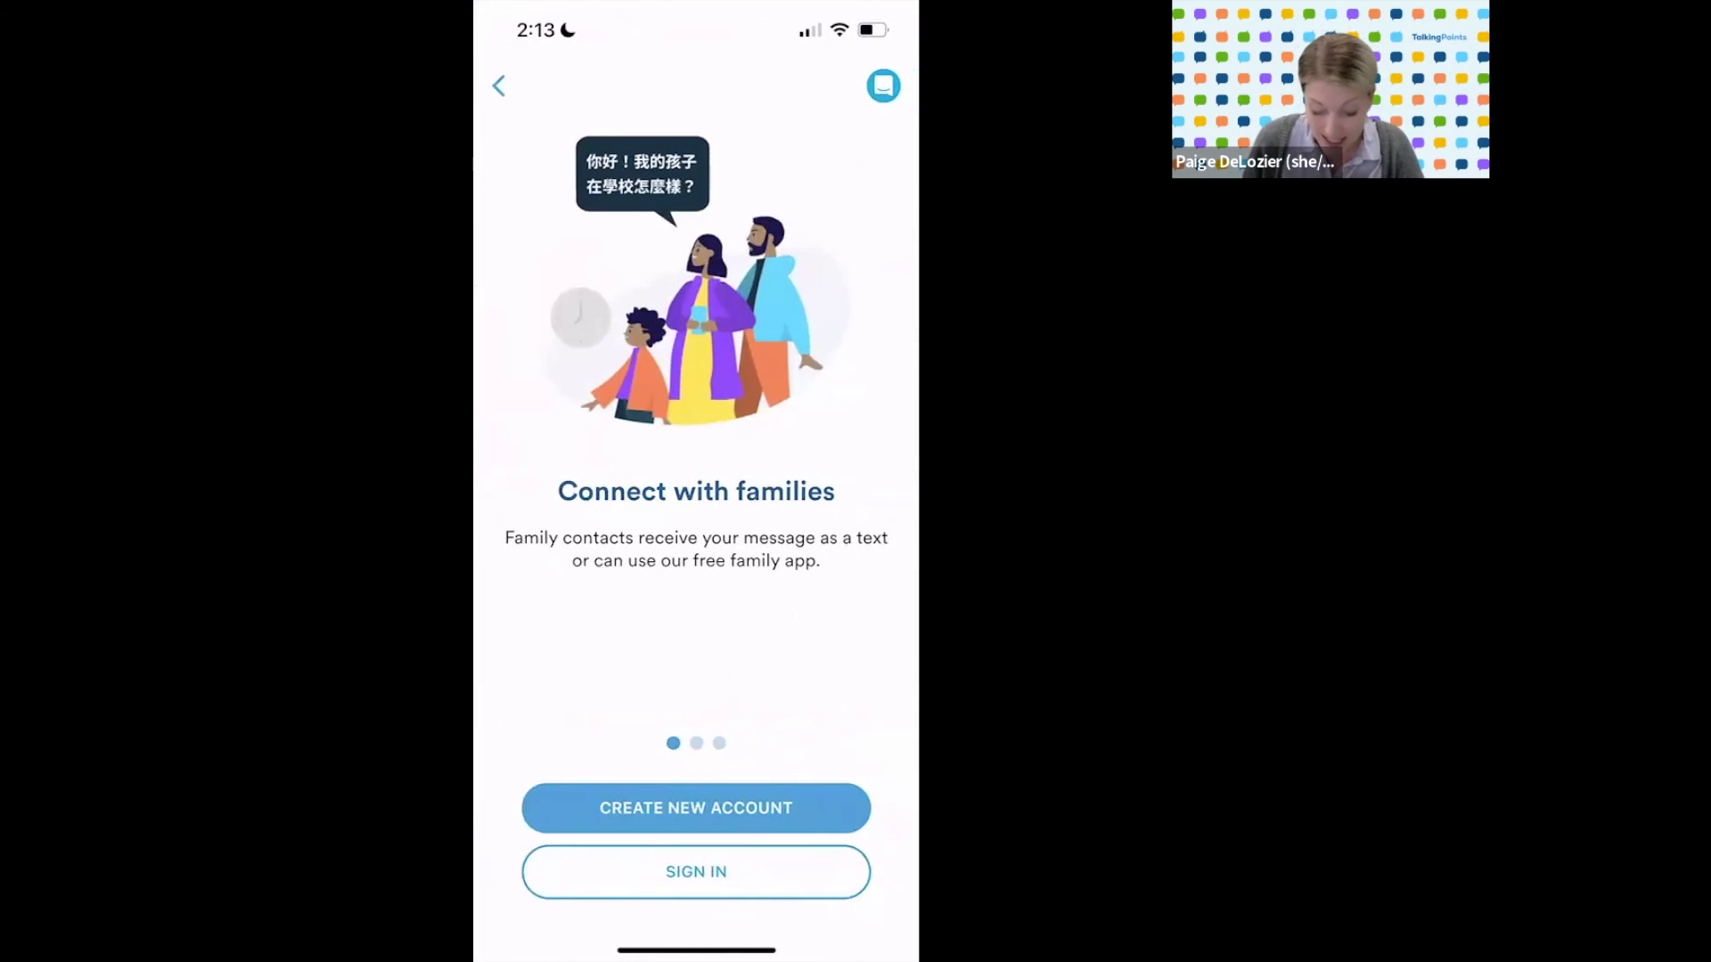